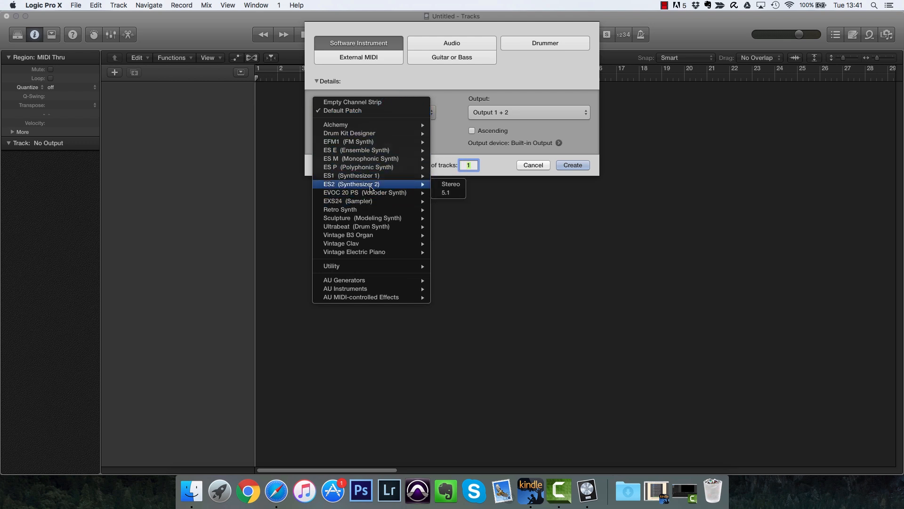
Step: Create one software instrument track using the Default Patch, with the Library opened
{"action": "left_click", "coordinate": [444, 89]}
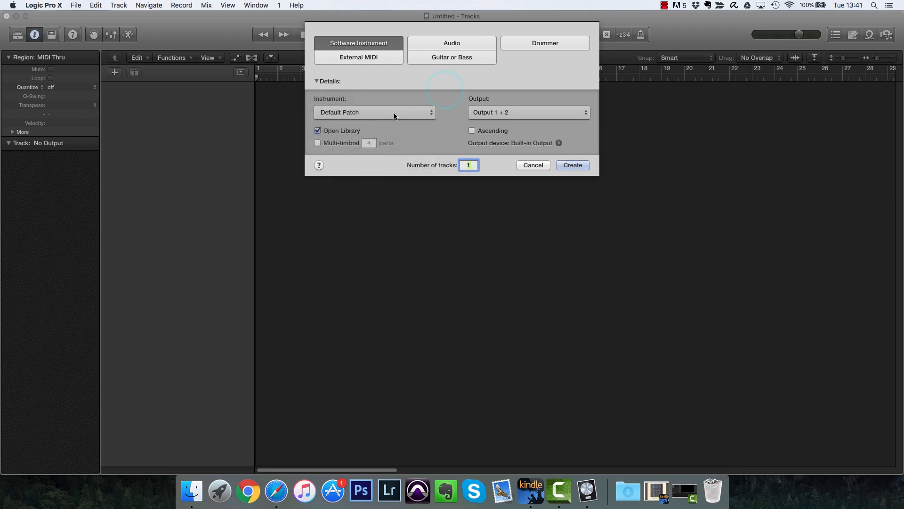
{"action": "left_click", "coordinate": [571, 165]}
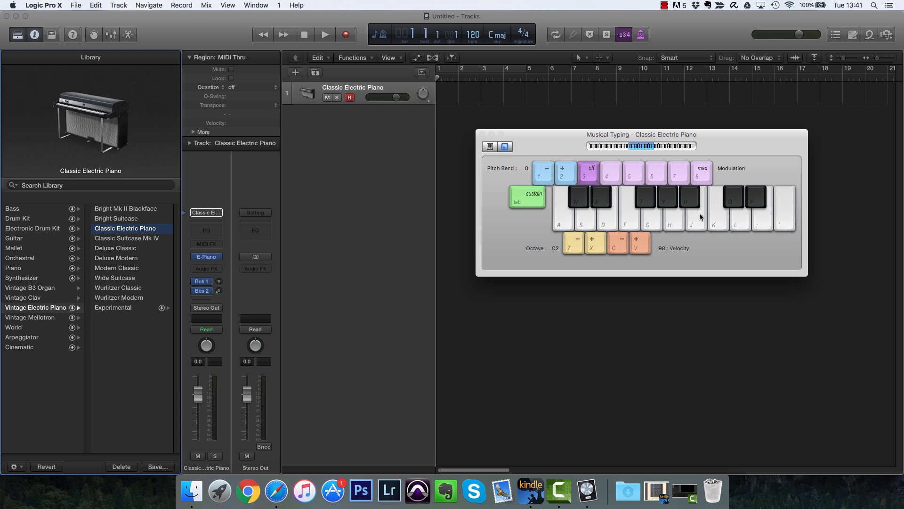
Step: Hide and show the Musical Typing keyboard twice, leaving it open
{"action": "key", "text": "super+k"}
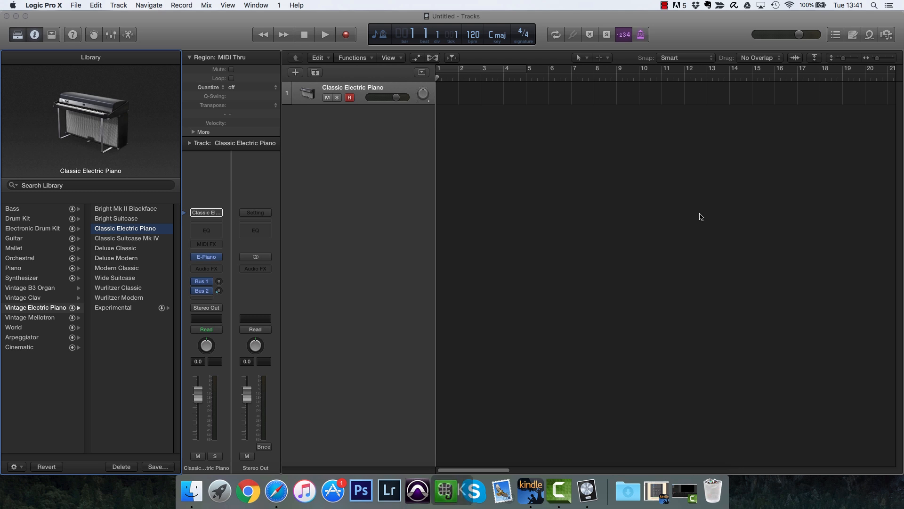
{"action": "key", "text": "super+k"}
{"action": "left_click", "coordinate": [256, 6]}
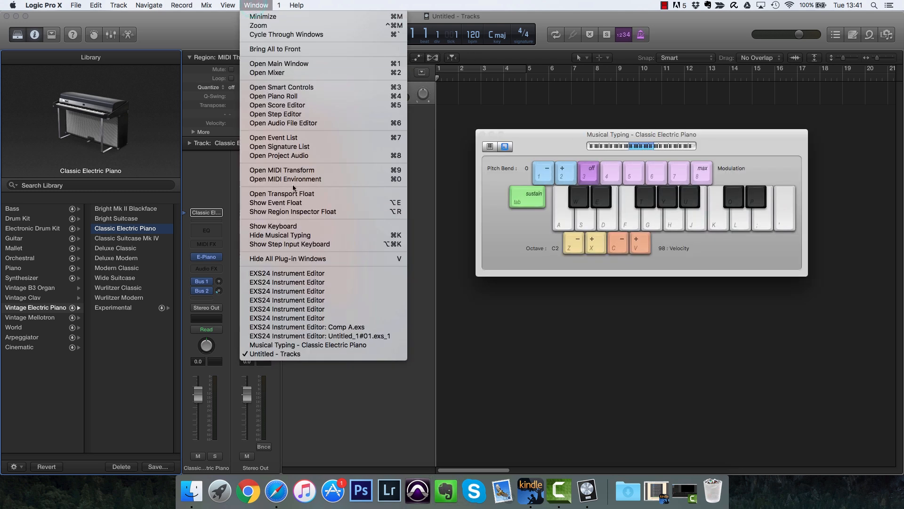
{"action": "left_click", "coordinate": [289, 236]}
{"action": "left_click", "coordinate": [259, 5]}
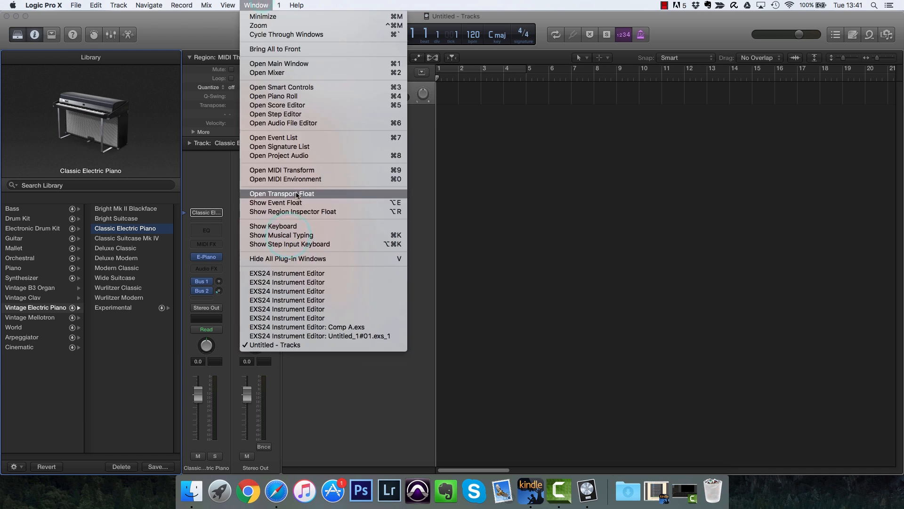
{"action": "left_click", "coordinate": [297, 235]}
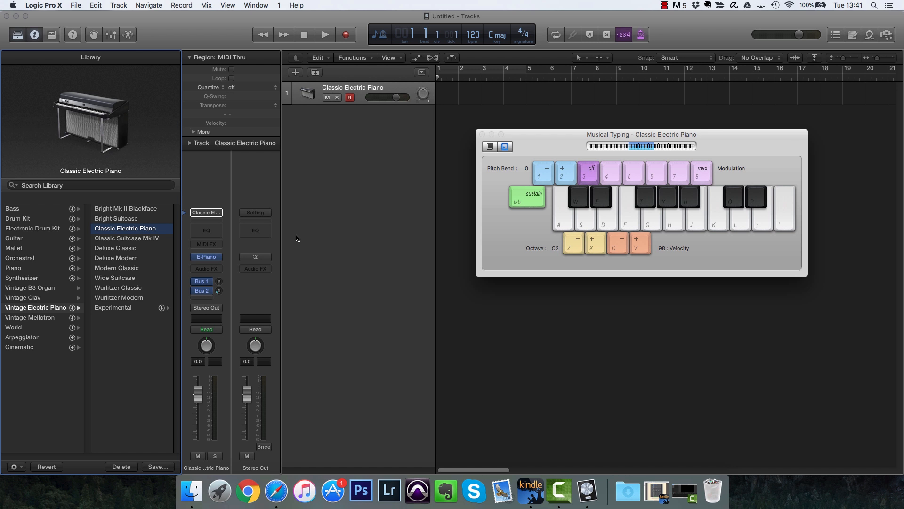
Step: Audition the Classic Electric Piano patch by playing a passage of notes with Musical Typing
{"action": "key", "text": "a"}
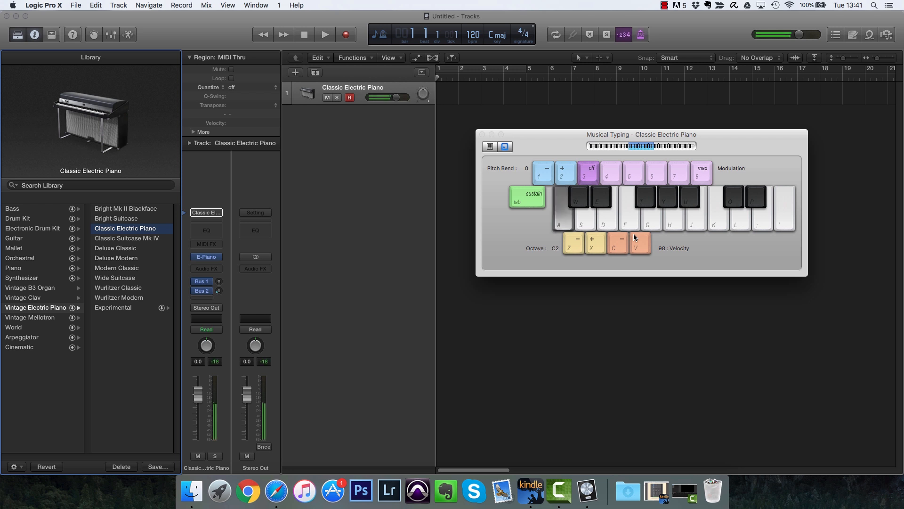
{"action": "key", "text": "semicolon"}
{"action": "key", "text": "j"}
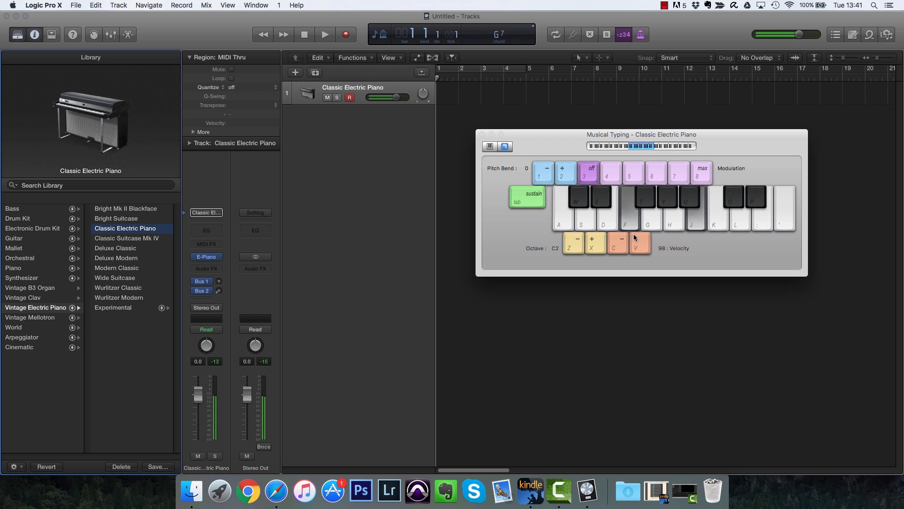
{"action": "key", "text": "k"}
{"action": "key", "text": "l"}
{"action": "key", "text": "s"}
{"action": "key", "text": "g"}
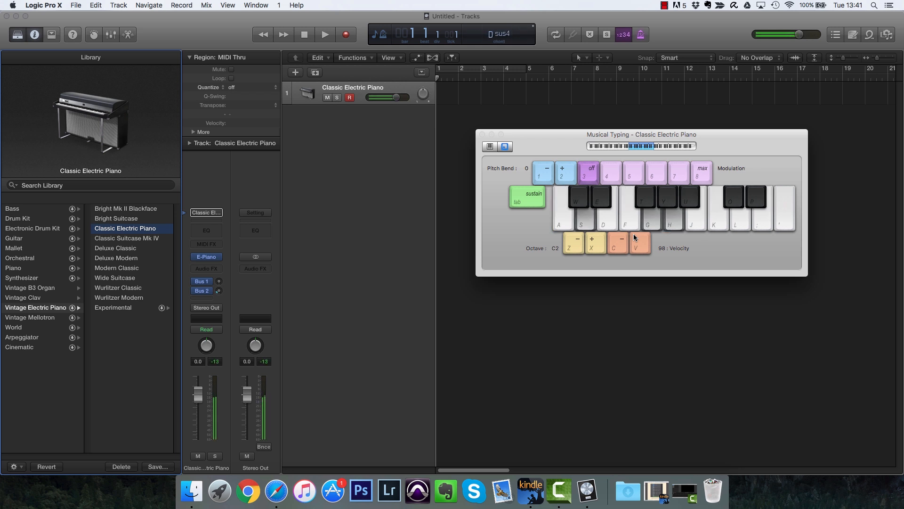
{"action": "key", "text": "k"}
{"action": "key", "text": "a"}
{"action": "key", "text": "h"}
{"action": "key", "text": "f"}
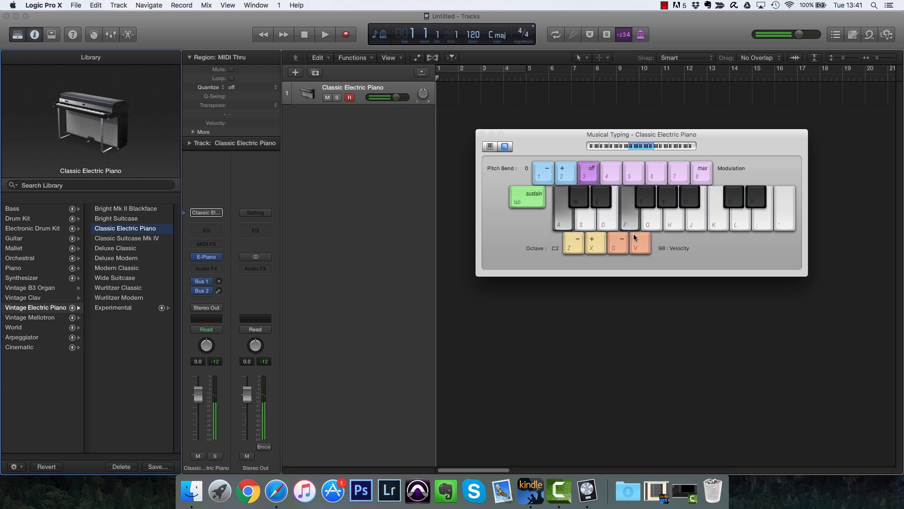
{"action": "key", "text": "d"}
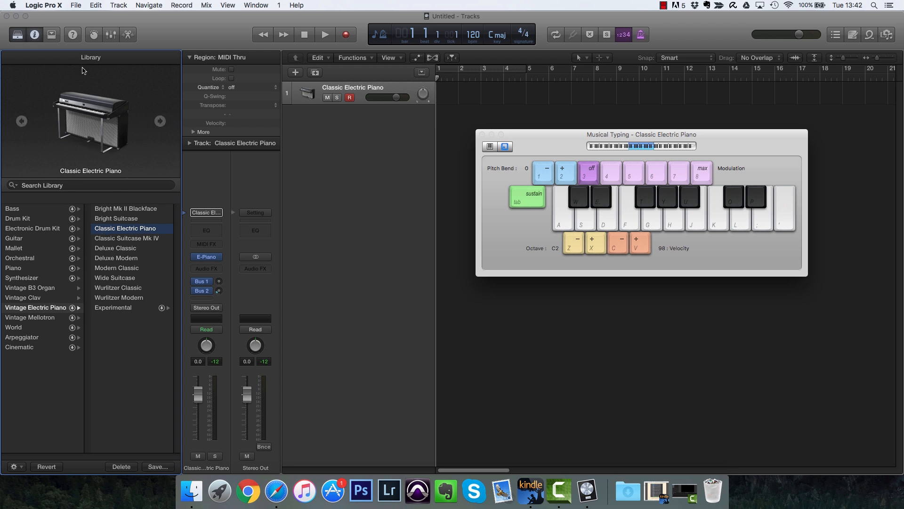
Step: Hide and reopen the Library, load the Wurlitzer Classic patch and play some notes with it
{"action": "left_click", "coordinate": [17, 34]}
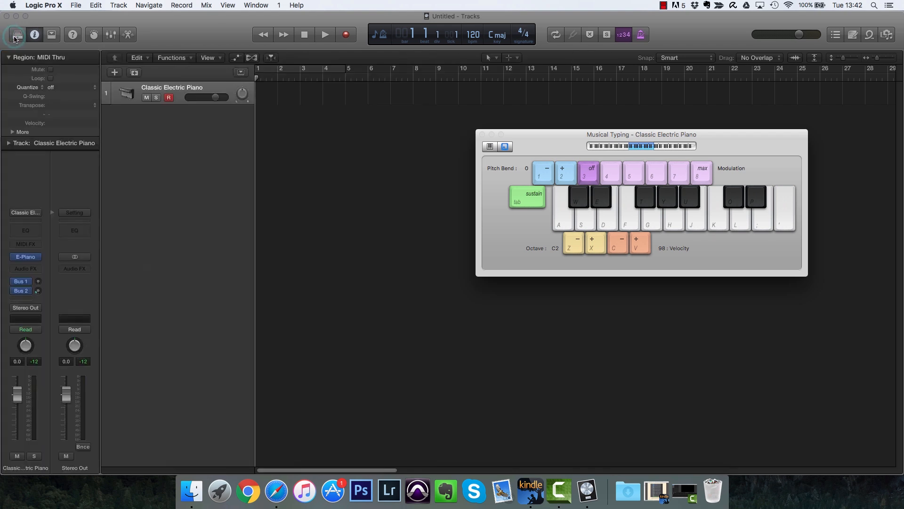
{"action": "left_click", "coordinate": [17, 34]}
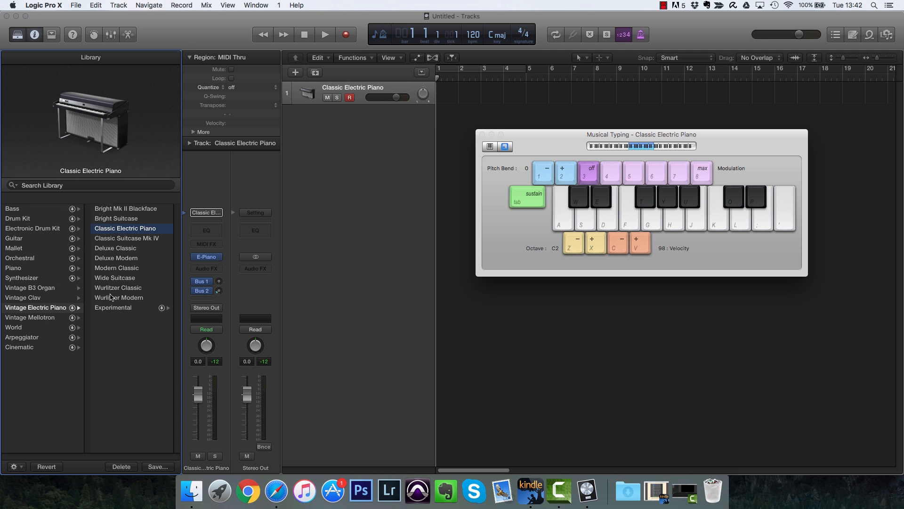
{"action": "left_click", "coordinate": [124, 287]}
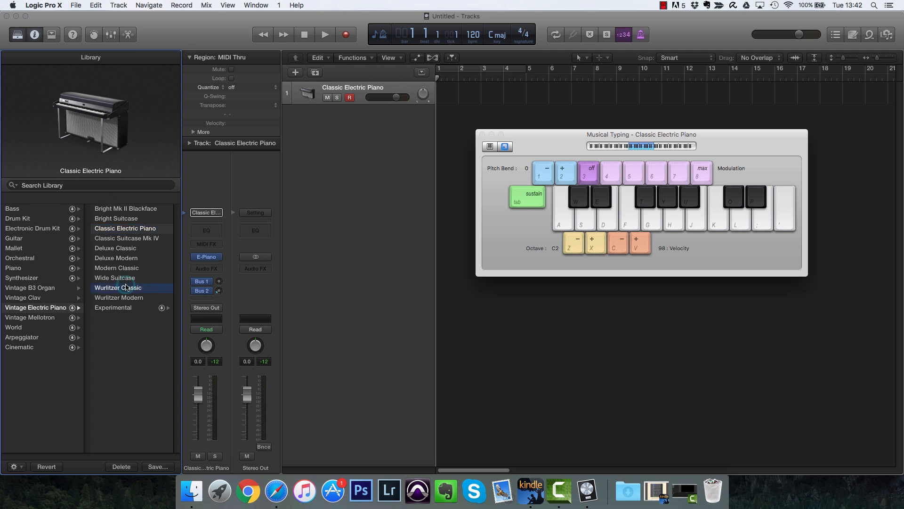
{"action": "key", "text": "h"}
{"action": "key", "text": "j"}
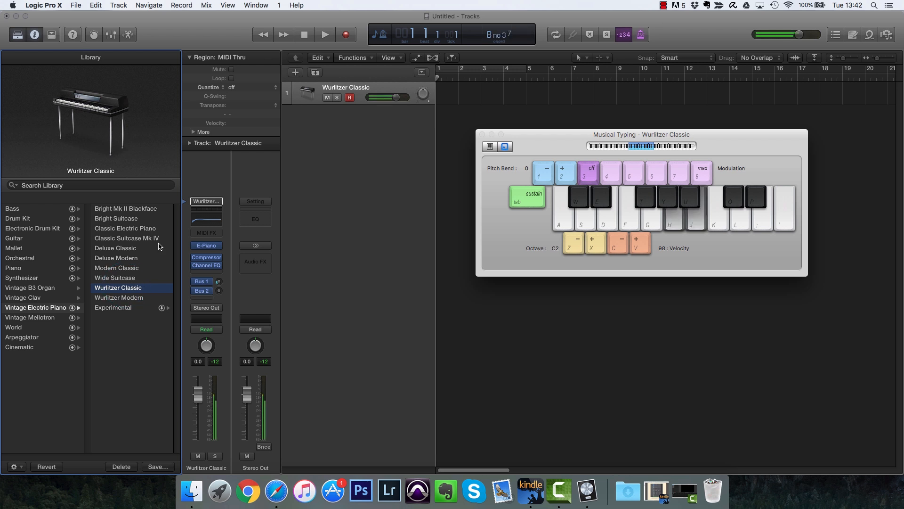
{"action": "key", "text": "k"}
{"action": "key", "text": "s"}
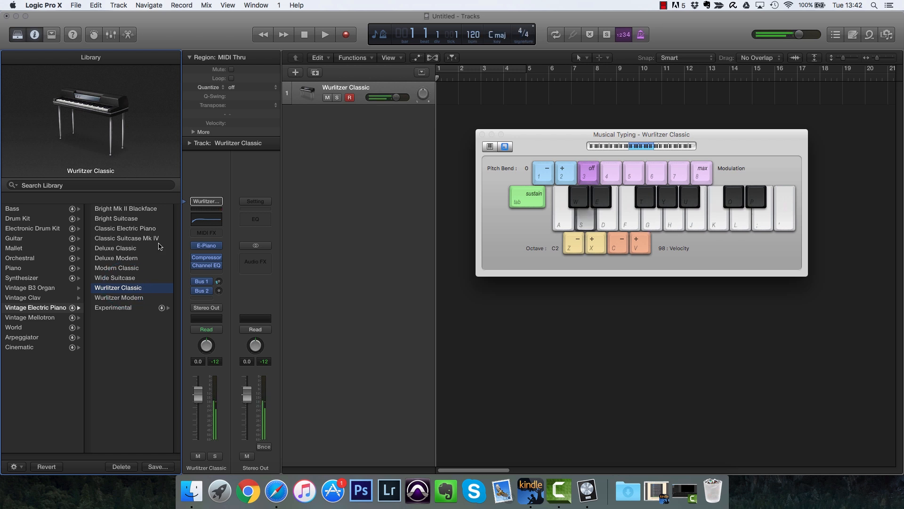
{"action": "key", "text": "j"}
{"action": "key", "text": "l"}
{"action": "key", "text": "apostrophe"}
{"action": "key", "text": "l"}
{"action": "key", "text": "semicolon"}
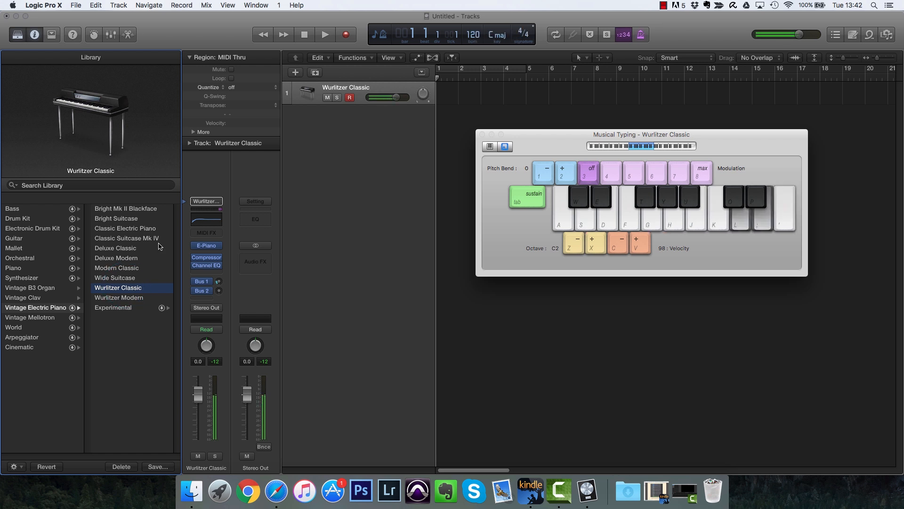
Step: Load the Koto Clone patch from the Vintage Clav category and play some notes to audition it
{"action": "left_click", "coordinate": [39, 297]}
{"action": "left_click", "coordinate": [115, 278]}
{"action": "key", "text": "h"}
{"action": "key", "text": "d"}
{"action": "key", "text": "f"}
{"action": "key", "text": "h"}
{"action": "key", "text": "g"}
{"action": "key", "text": "j"}
{"action": "key", "text": "d"}
{"action": "key", "text": "g"}
{"action": "key", "text": "h"}
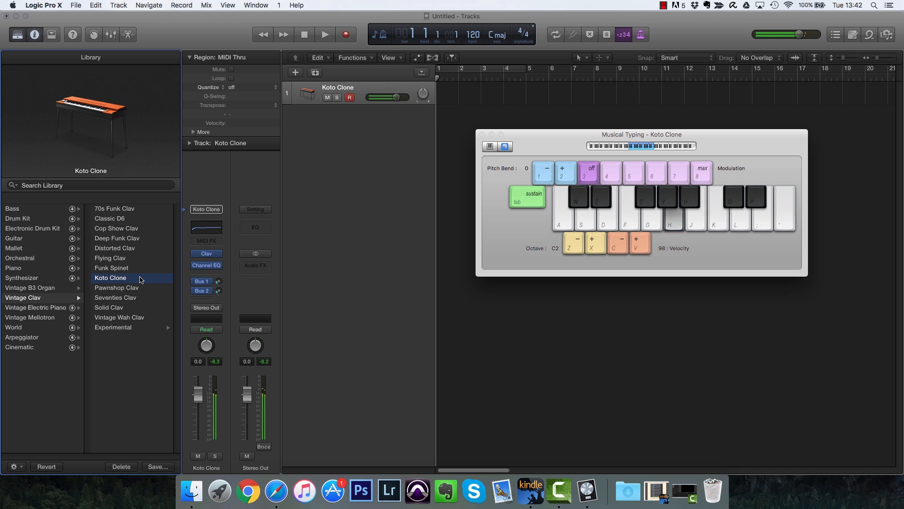
Step: Examine the Vintage Clav instrument and the Channel EQ on the Koto Clone channel strip
{"action": "mouse_move", "coordinate": [207, 257]}
{"action": "left_click", "coordinate": [207, 257]}
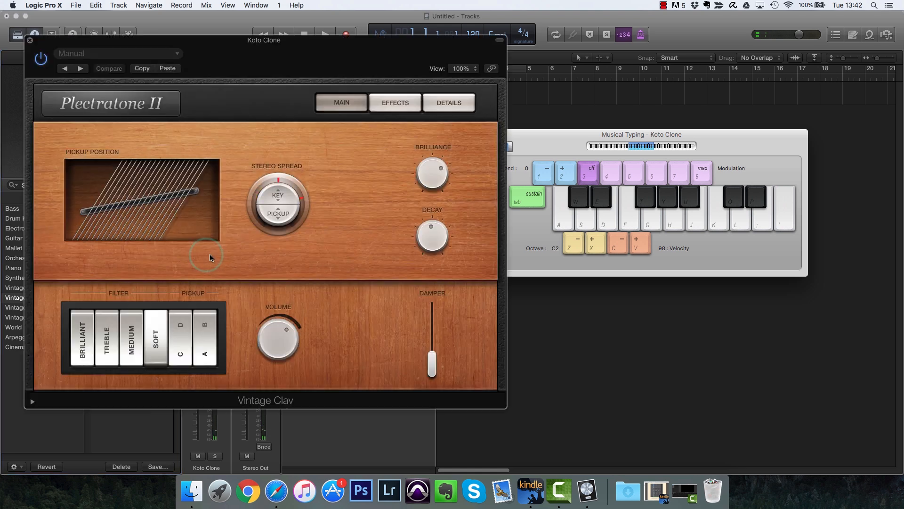
{"action": "left_click", "coordinate": [30, 42]}
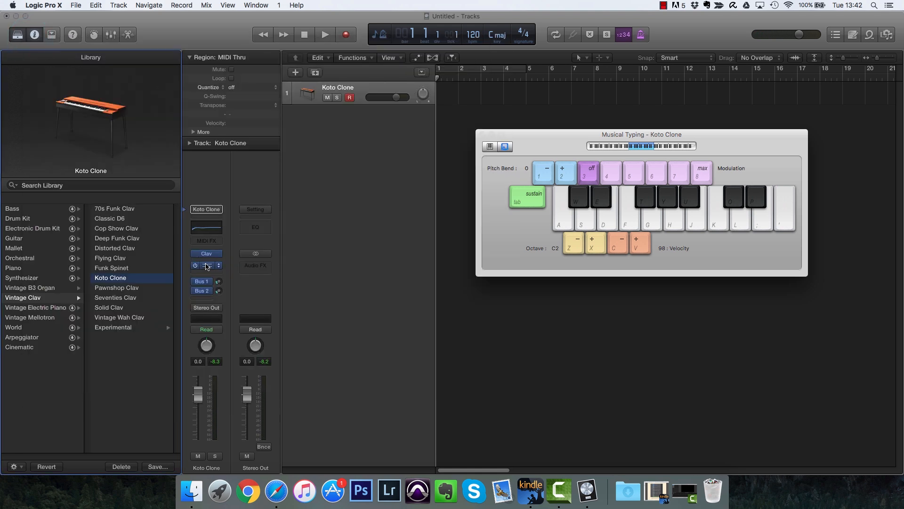
{"action": "left_click", "coordinate": [207, 266]}
Step: Hide the Musical Typing keyboard and show the mixer
{"action": "key", "text": "x"}
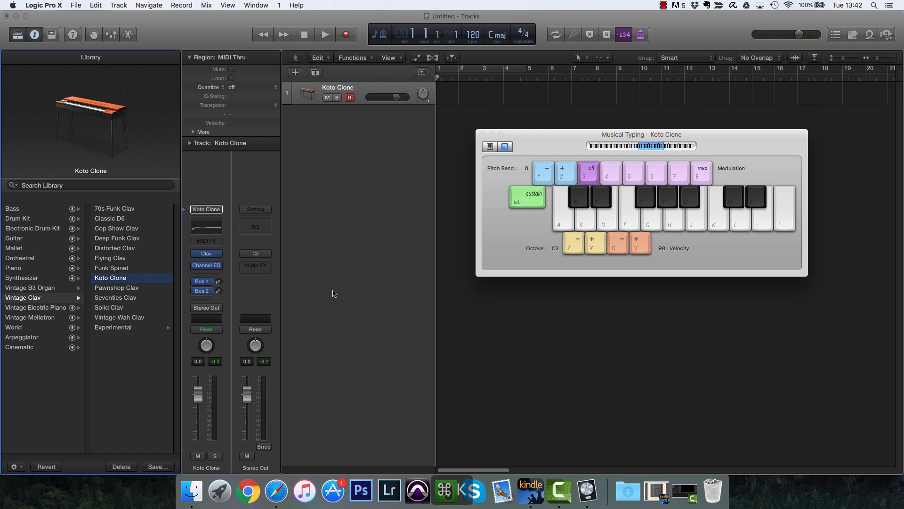
{"action": "key", "text": "super+k"}
{"action": "key", "text": "x"}
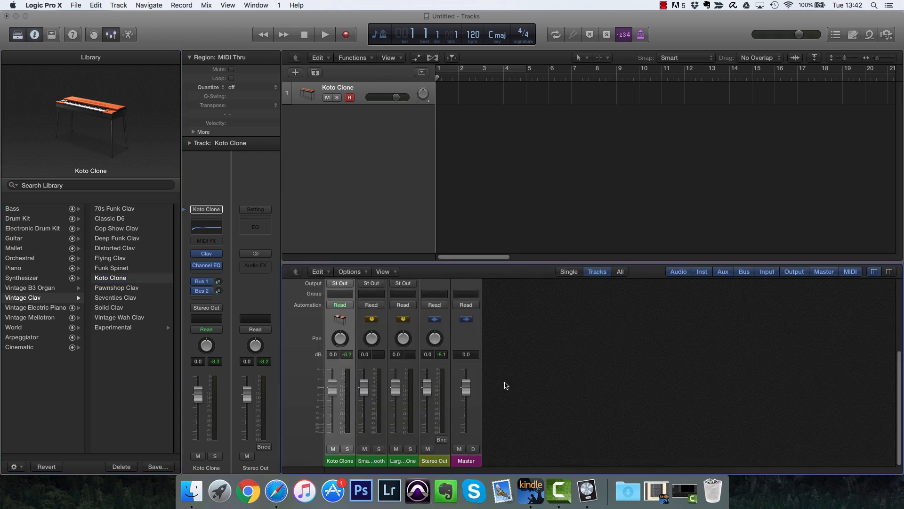
Step: Inspect the full names of the two reverb aux channels in the mixer without renaming them
{"action": "double_click", "coordinate": [377, 461]}
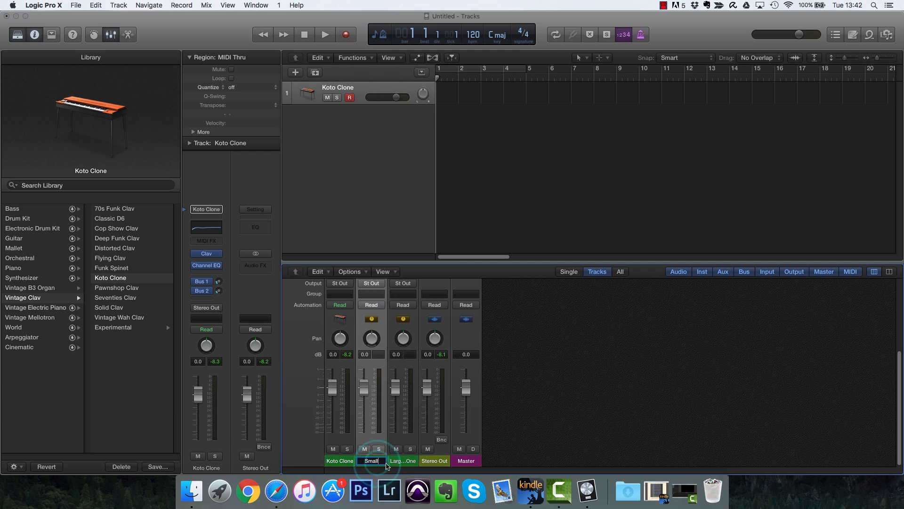
{"action": "type", "text": "Booth"}
{"action": "scroll", "coordinate": [541, 366], "scroll_direction": "up", "scroll_amount": 5}
{"action": "scroll", "coordinate": [516, 372], "scroll_direction": "down", "scroll_amount": 5}
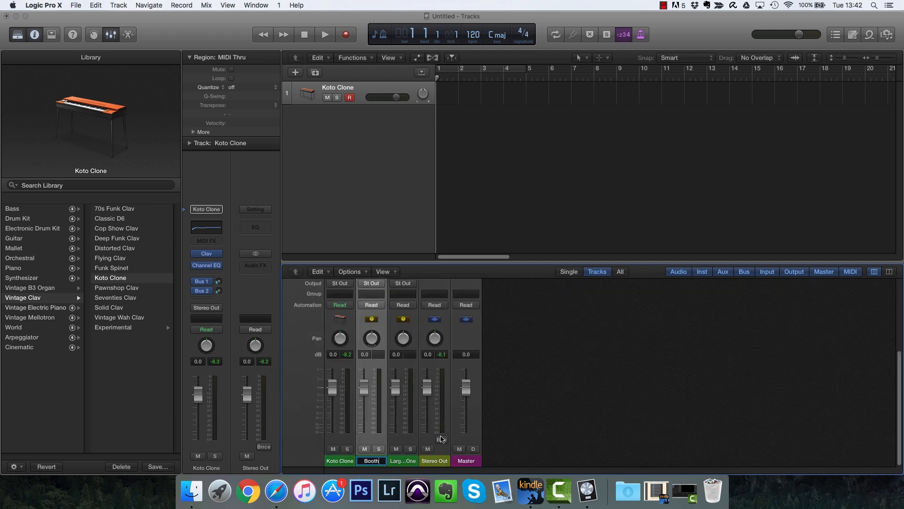
{"action": "double_click", "coordinate": [406, 461]}
{"action": "scroll", "coordinate": [536, 409], "scroll_direction": "up", "scroll_amount": 5}
{"action": "left_click", "coordinate": [533, 402]}
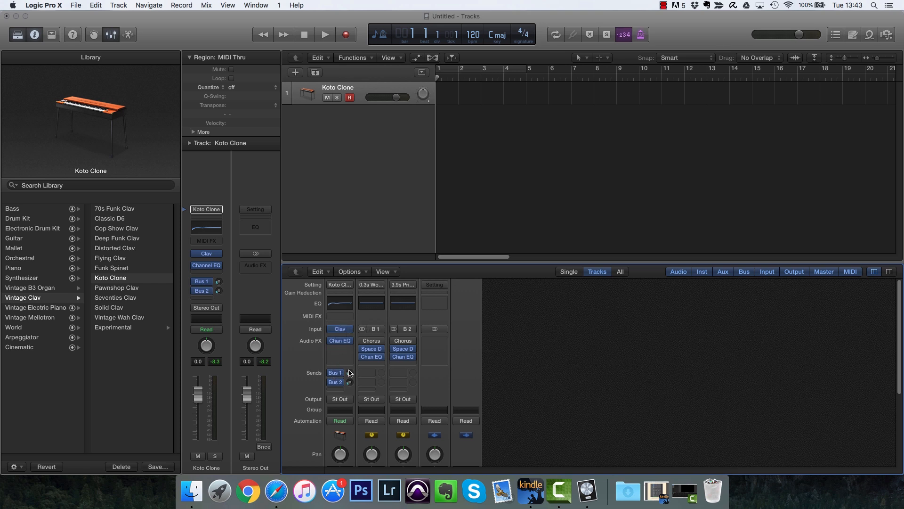
Step: Check the input assignment of the first reverb aux channel, keeping Bus 1
{"action": "left_click", "coordinate": [374, 330]}
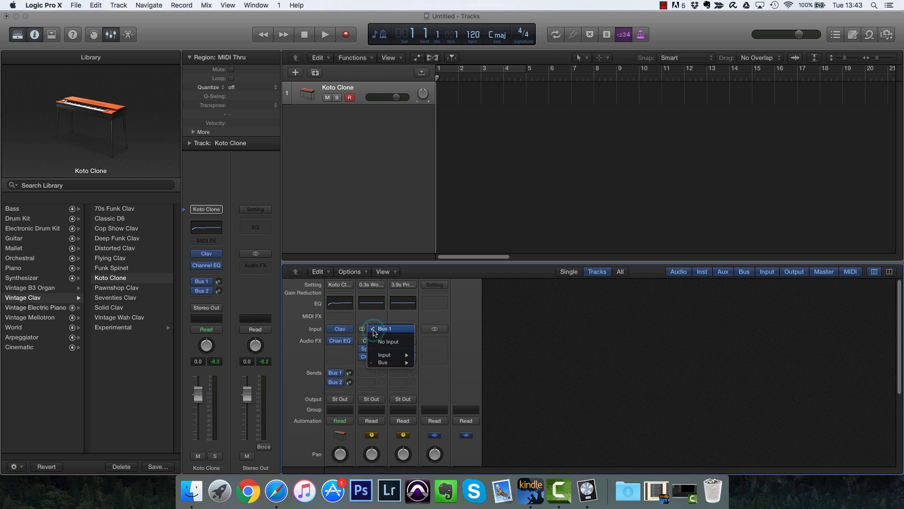
{"action": "left_click", "coordinate": [379, 329]}
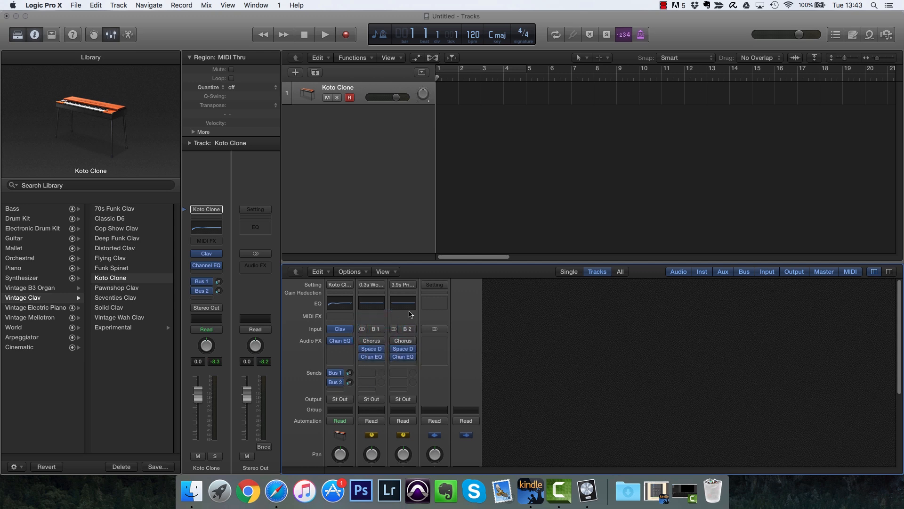
{"action": "scroll", "coordinate": [372, 379], "scroll_direction": "down", "scroll_amount": 3}
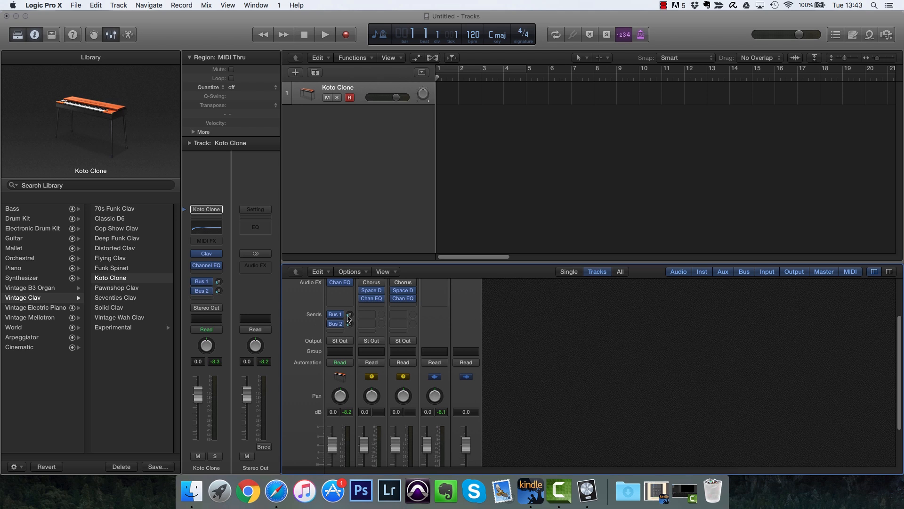
Step: Enlarge the height of the Koto Clone track and show the Musical Typing keyboard
{"action": "left_click_drag", "start_coordinate": [398, 102], "coordinate": [404, 219]}
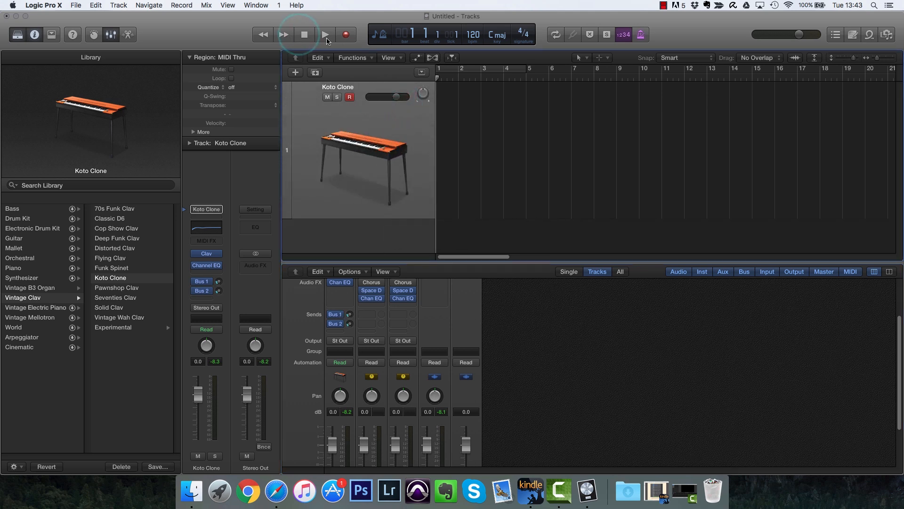
{"action": "key", "text": "super+k"}
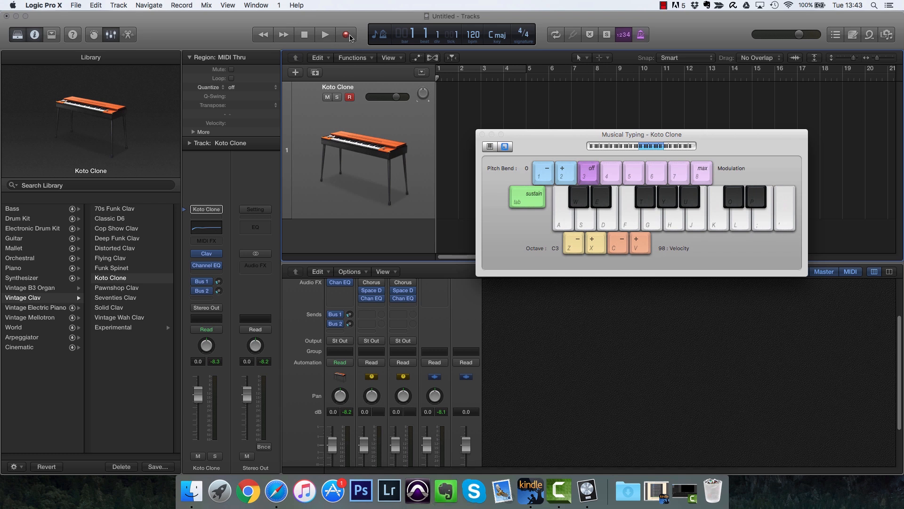
Step: Record a four-bar MIDI melody on the Koto Clone track using Musical Typing
{"action": "left_click", "coordinate": [350, 36]}
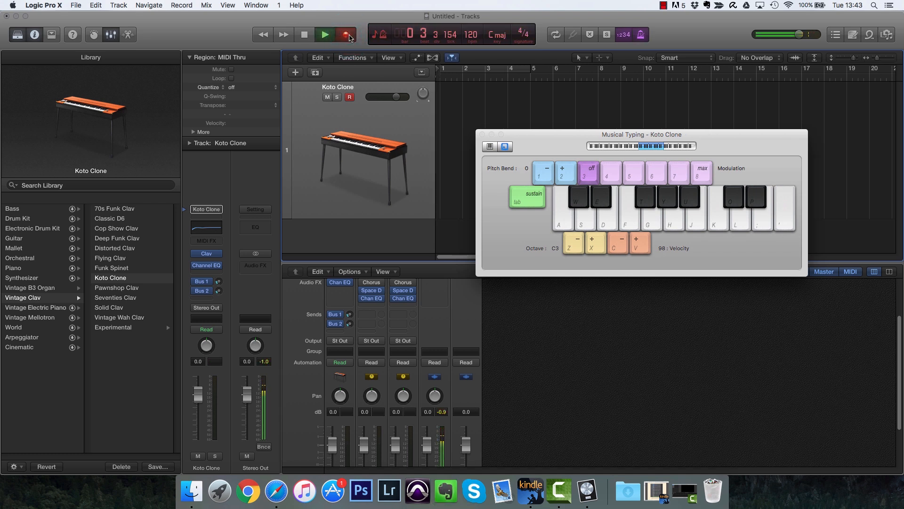
{"action": "key", "text": "l"}
{"action": "key", "text": "k"}
{"action": "key", "text": "j"}
{"action": "key", "text": "g"}
{"action": "key", "text": "h"}
{"action": "key", "text": "f"}
{"action": "key", "text": "j"}
{"action": "key", "text": "k"}
{"action": "key", "text": "d"}
{"action": "key", "text": "l"}
{"action": "key", "text": "apostrophe"}
{"action": "key", "text": "semicolon"}
{"action": "key", "text": "l"}
{"action": "key", "text": "k"}
{"action": "key", "text": "s"}
{"action": "key", "text": "h"}
{"action": "key", "text": "j"}
{"action": "key", "text": "a"}
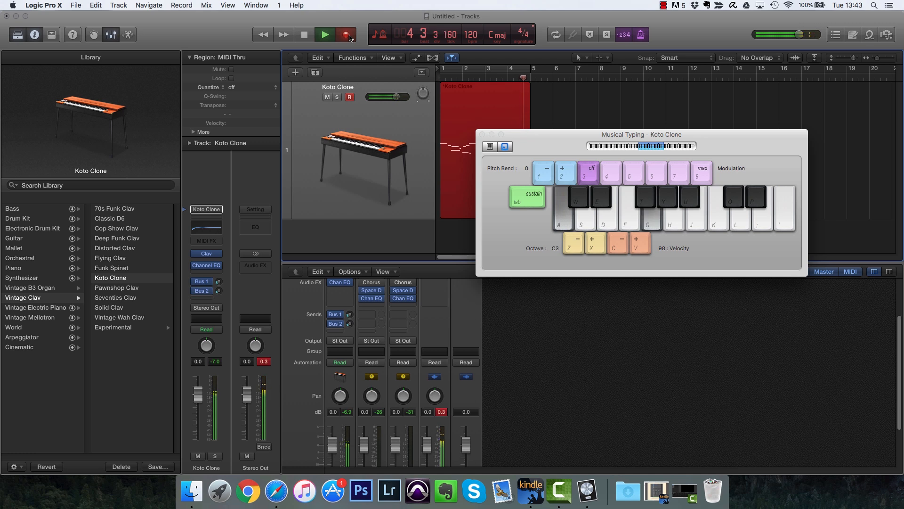
{"action": "key", "text": "space"}
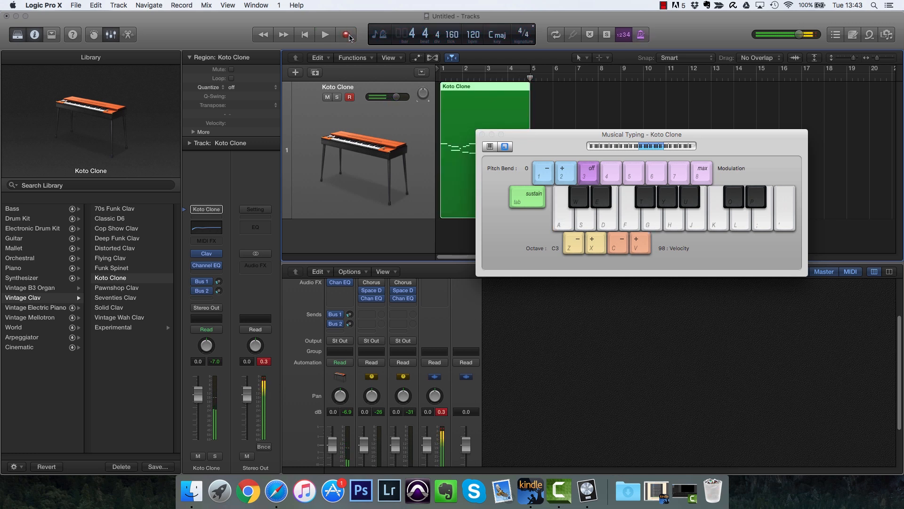
Step: Close the Musical Typing keyboard and turn on Cycle mode over the recorded region, bars 1 to 5
{"action": "left_click", "coordinate": [481, 134]}
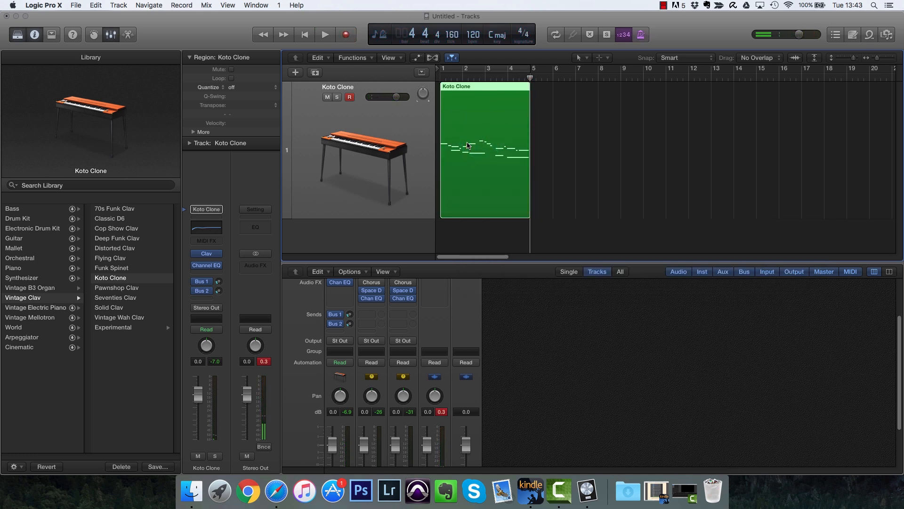
{"action": "key", "text": "c"}
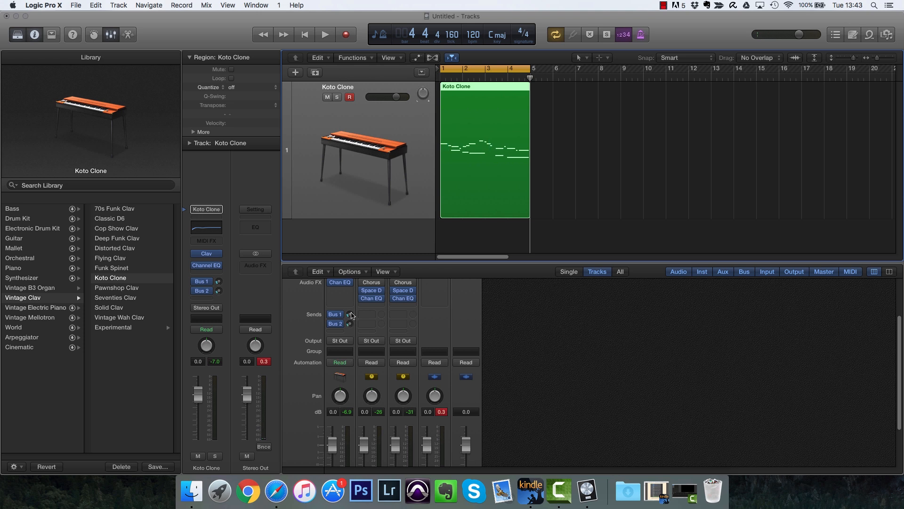
Step: Play the loop and adjust the Koto Clone channel's Bus 1 send level, bringing it down to about -16.4 dB
{"action": "key", "text": "space"}
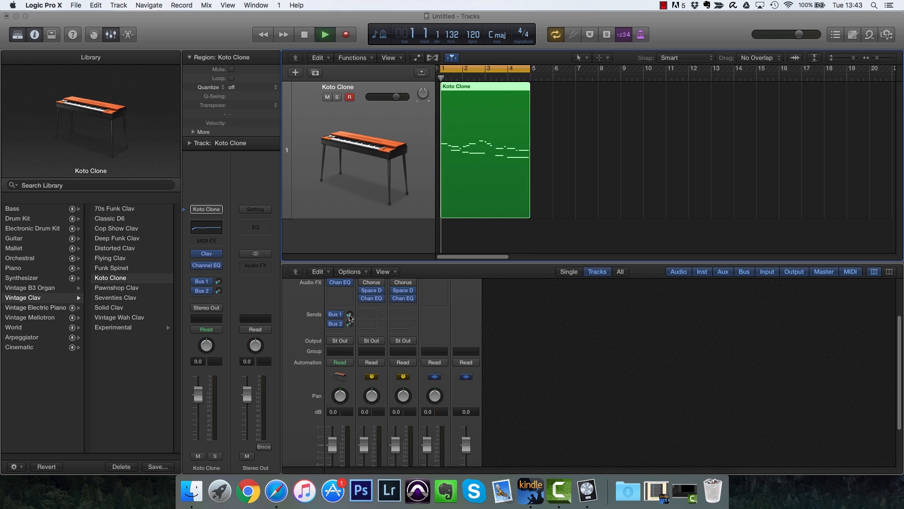
{"action": "left_click", "coordinate": [350, 317]}
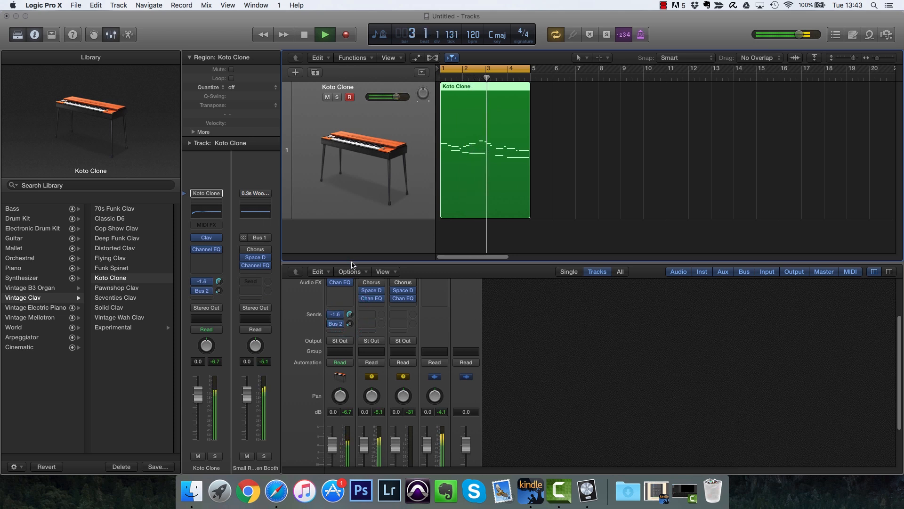
{"action": "left_click_drag", "start_coordinate": [349, 314], "coordinate": [349, 330]}
{"action": "key", "text": "space"}
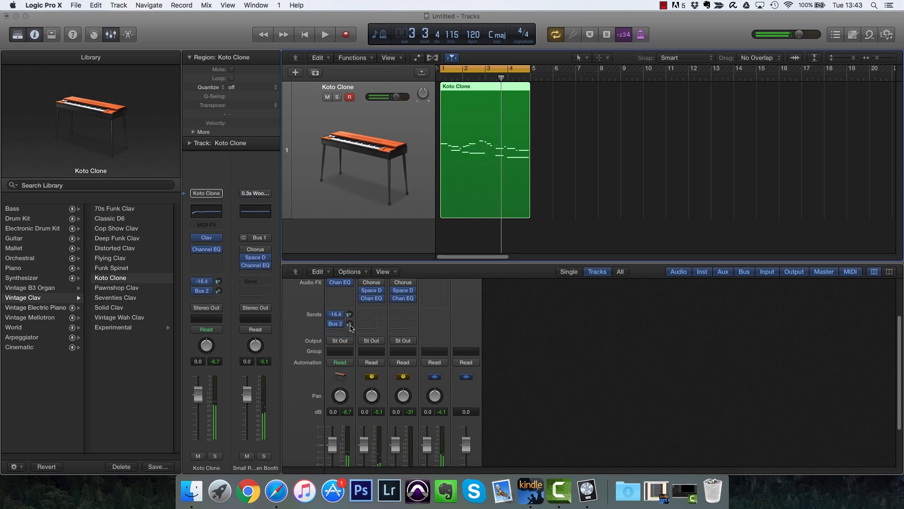
Step: Play the loop again and raise the Koto Clone channel's Bus 2 send level to about -14.8 dB
{"action": "key", "text": "space"}
{"action": "left_click", "coordinate": [350, 324]}
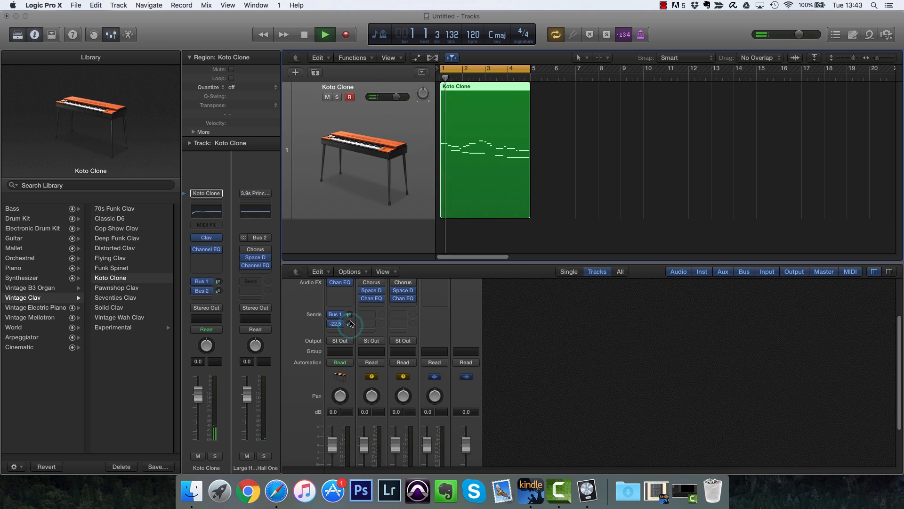
{"action": "mouse_move", "coordinate": [351, 310]}
{"action": "left_mouse_down"}
{"action": "mouse_move", "coordinate": [353, 282]}
{"action": "mouse_move", "coordinate": [350, 314]}
{"action": "left_mouse_up"}
{"action": "key", "text": "space"}
Step: In the Koto Clone's Channel EQ, cut 415 Hz by about 15.5 dB and boost 4100 Hz by about 3 dB during playback
{"action": "scroll", "coordinate": [527, 329], "scroll_direction": "up", "scroll_amount": 3}
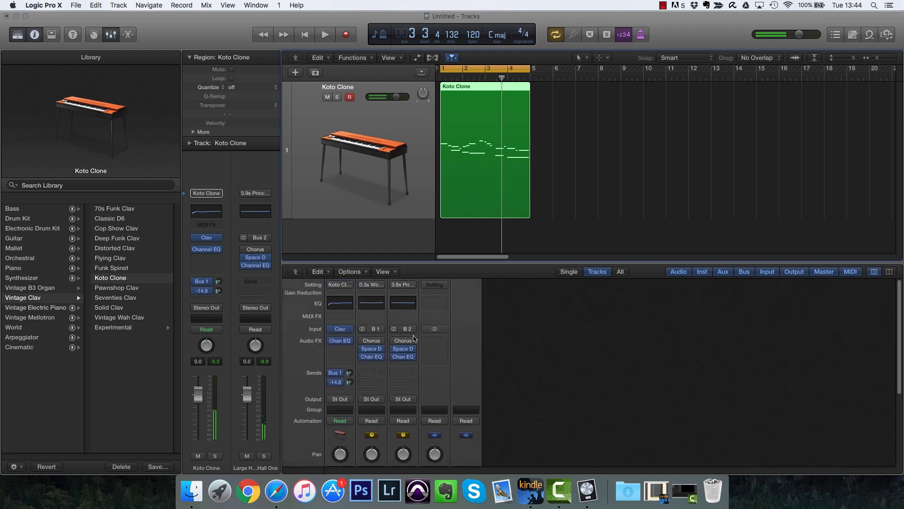
{"action": "left_click", "coordinate": [341, 338]}
{"action": "left_click", "coordinate": [341, 337]}
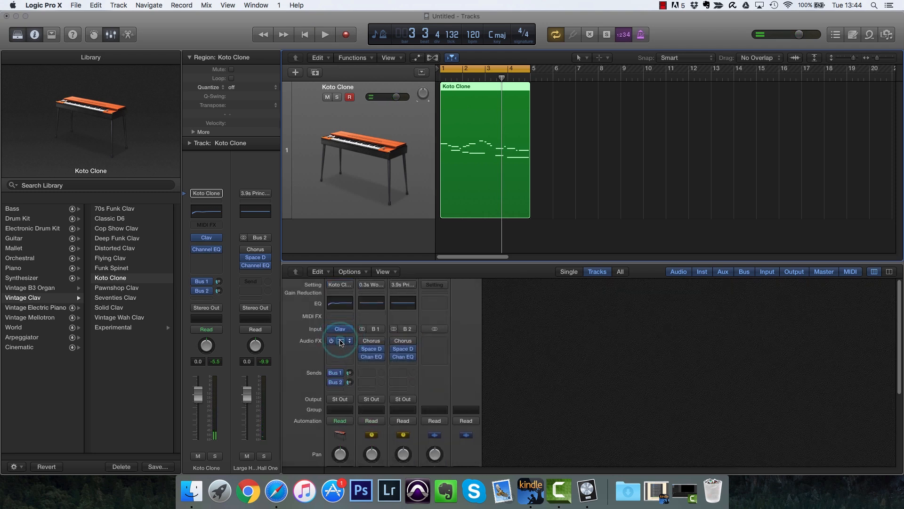
{"action": "left_click", "coordinate": [340, 340]}
{"action": "key", "text": "space"}
{"action": "left_click_drag", "start_coordinate": [193, 163], "coordinate": [227, 186]}
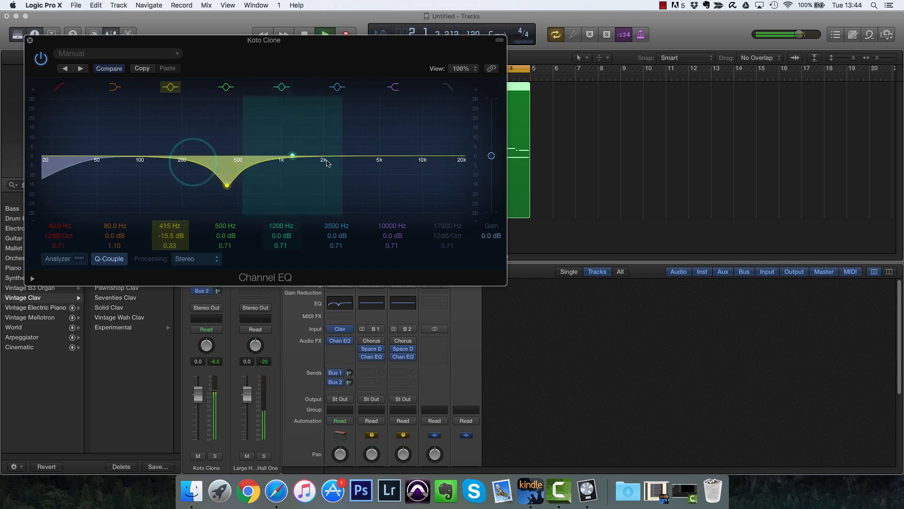
{"action": "left_click_drag", "start_coordinate": [381, 162], "coordinate": [391, 156]}
{"action": "key", "text": "space"}
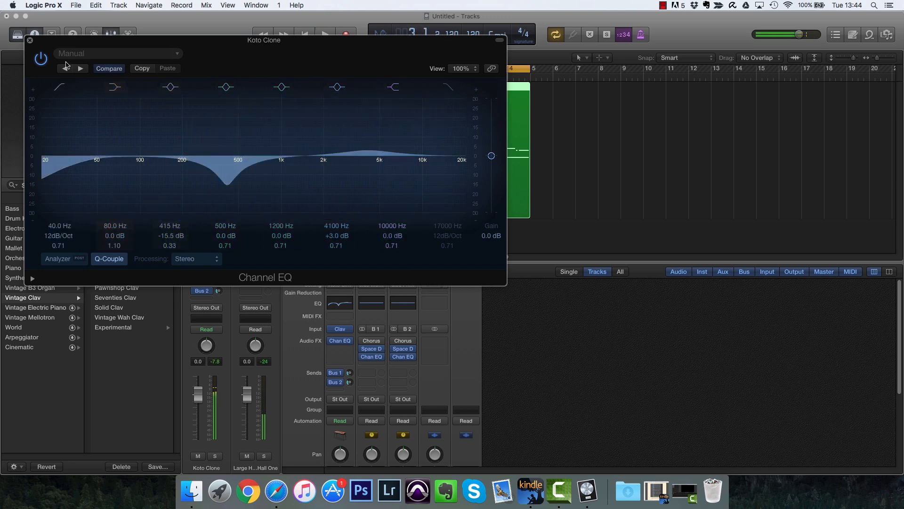
{"action": "left_click", "coordinate": [31, 42]}
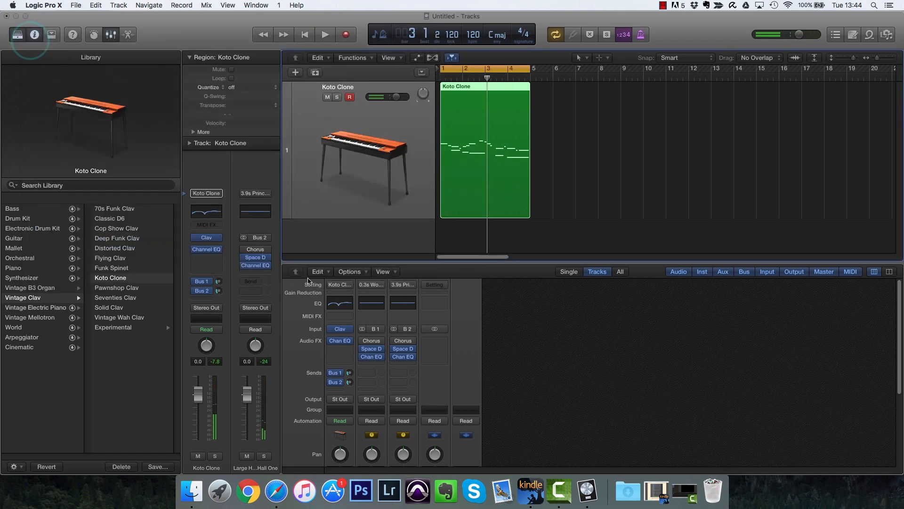
Step: Open the Koto Clone's Vintage Clav instrument and, while the loop plays, turn the Brilliance knob and set the Damper to about 0.46
{"action": "left_click", "coordinate": [340, 330]}
{"action": "key", "text": "space"}
{"action": "left_click_drag", "start_coordinate": [433, 174], "coordinate": [430, 301]}
{"action": "left_click_drag", "start_coordinate": [434, 365], "coordinate": [433, 344]}
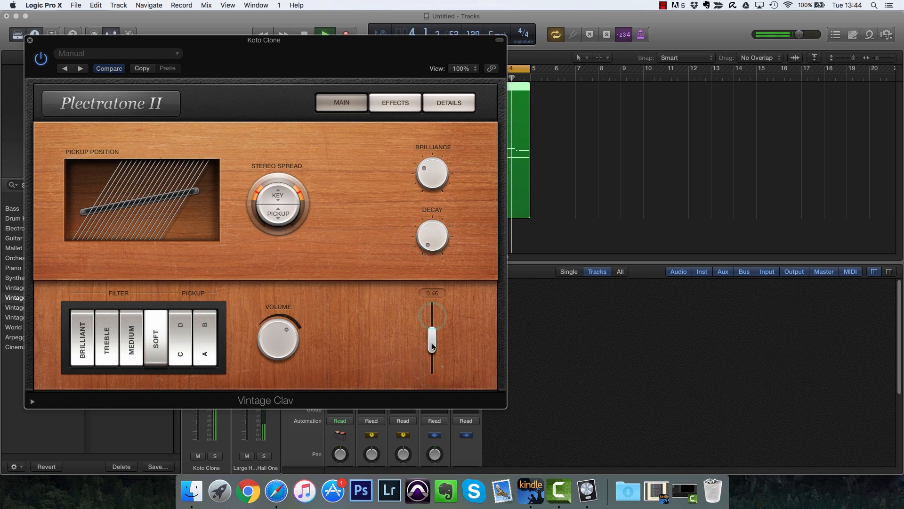
Step: Try different Vintage Clav filter switches, set the pickups to D and B while listening, and close the instrument
{"action": "left_click", "coordinate": [137, 331]}
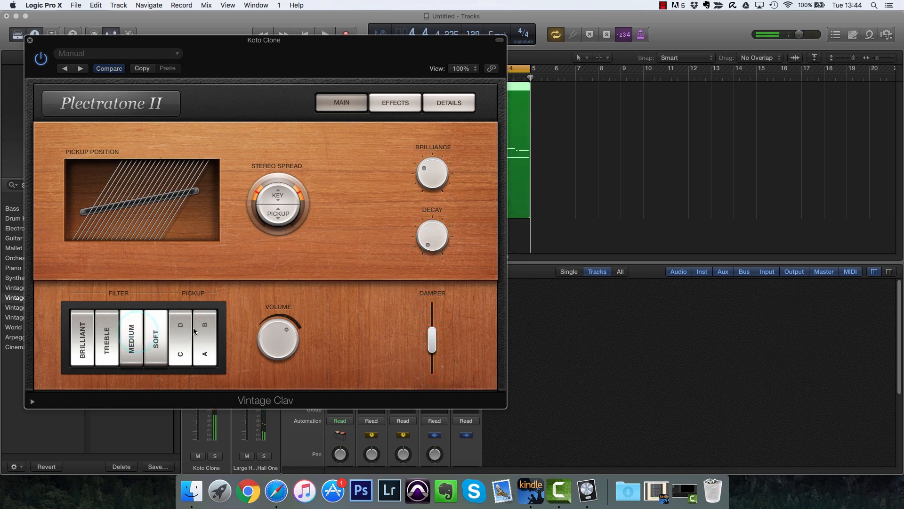
{"action": "left_click", "coordinate": [84, 332]}
{"action": "left_click", "coordinate": [211, 361]}
{"action": "left_click", "coordinate": [205, 330]}
{"action": "left_click", "coordinate": [180, 330]}
{"action": "key", "text": "space"}
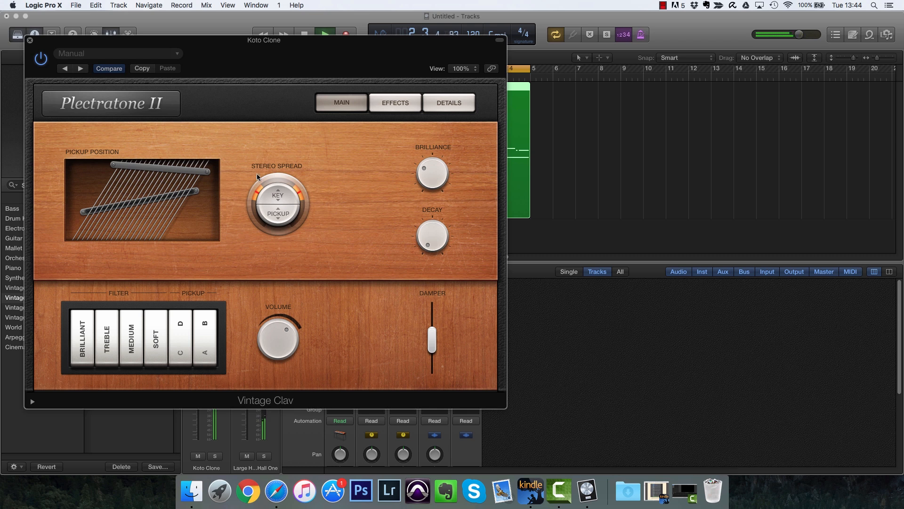
{"action": "key", "text": "space"}
{"action": "left_click", "coordinate": [30, 44]}
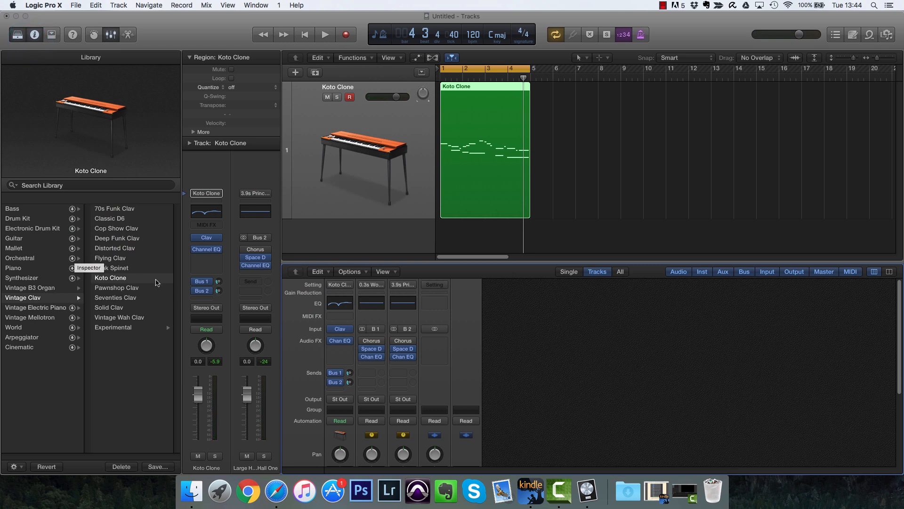
Step: Load the Festival Lead patch from the Library's Synthesizer Lead category onto the track
{"action": "left_click", "coordinate": [47, 279]}
{"action": "left_click", "coordinate": [107, 277]}
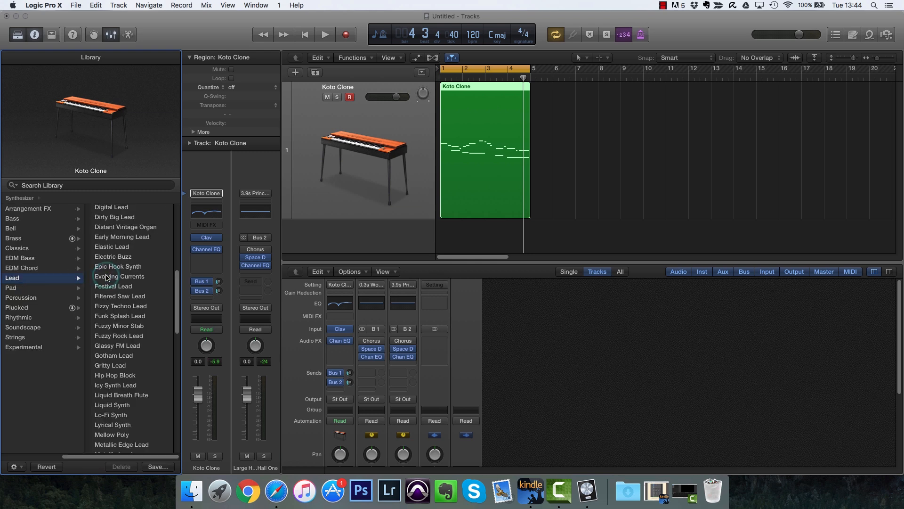
{"action": "left_click", "coordinate": [126, 286]}
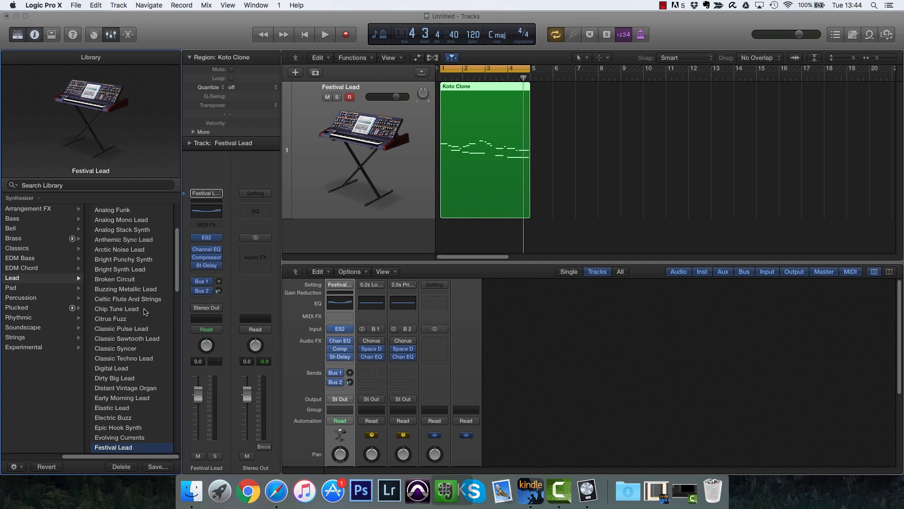
Step: Show the Musical Typing keyboard and play a few notes to audition the Festival Lead sound
{"action": "key", "text": "super+k"}
{"action": "key", "text": "h"}
{"action": "key", "text": "k"}
{"action": "key", "text": "l"}
{"action": "key", "text": "h"}
{"action": "key", "text": "s"}
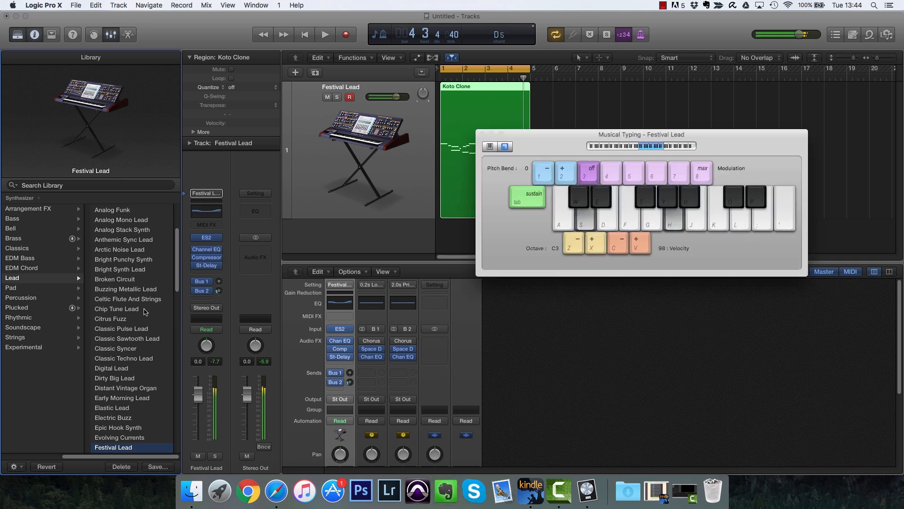
{"action": "key", "text": "d"}
{"action": "key", "text": "g"}
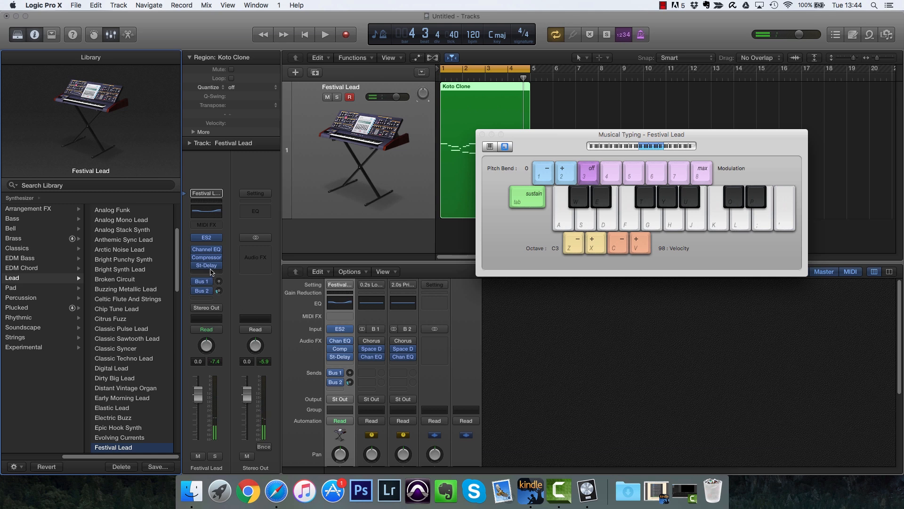
Step: Examine the Space Designer reverbs on the Ambience and Large Room aux channels, and close both plug-in windows
{"action": "scroll", "coordinate": [453, 376], "scroll_direction": "down", "scroll_amount": 5}
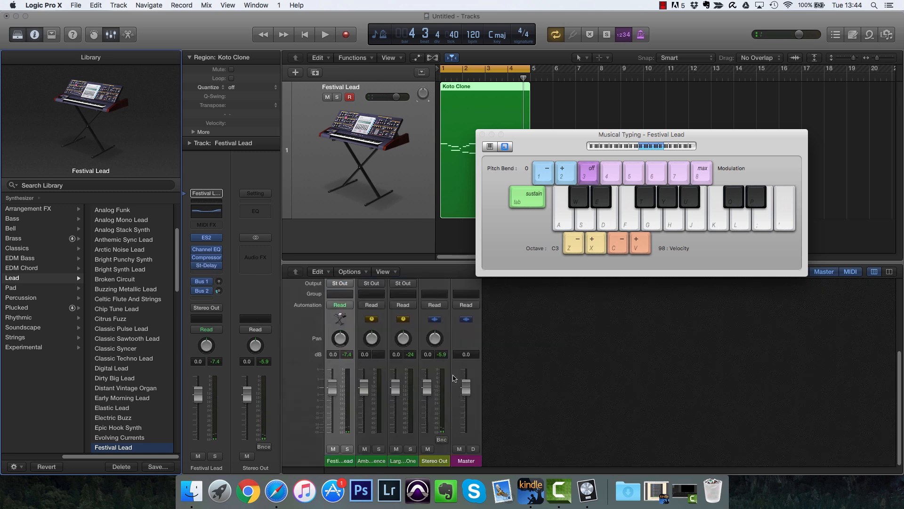
{"action": "left_click", "coordinate": [381, 460]}
{"action": "scroll", "coordinate": [390, 362], "scroll_direction": "up", "scroll_amount": 1}
{"action": "scroll", "coordinate": [390, 361], "scroll_direction": "up", "scroll_amount": 5}
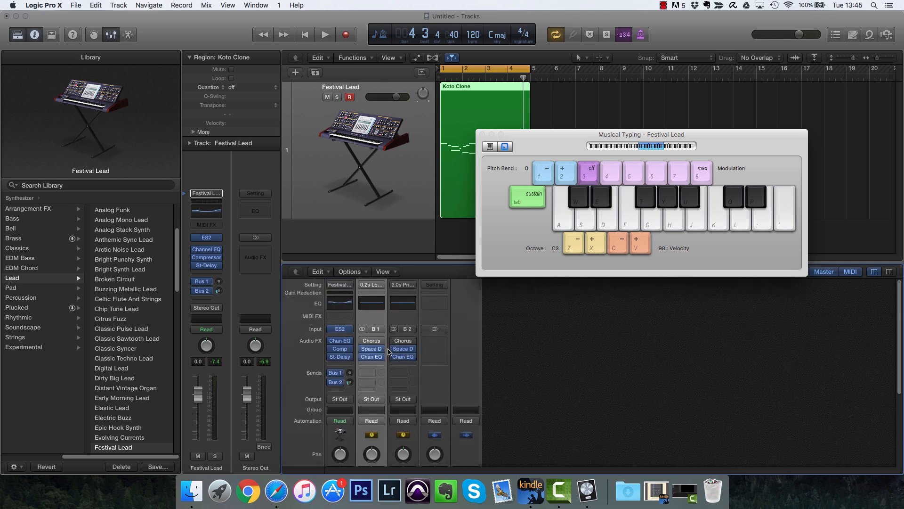
{"action": "left_click", "coordinate": [372, 351]}
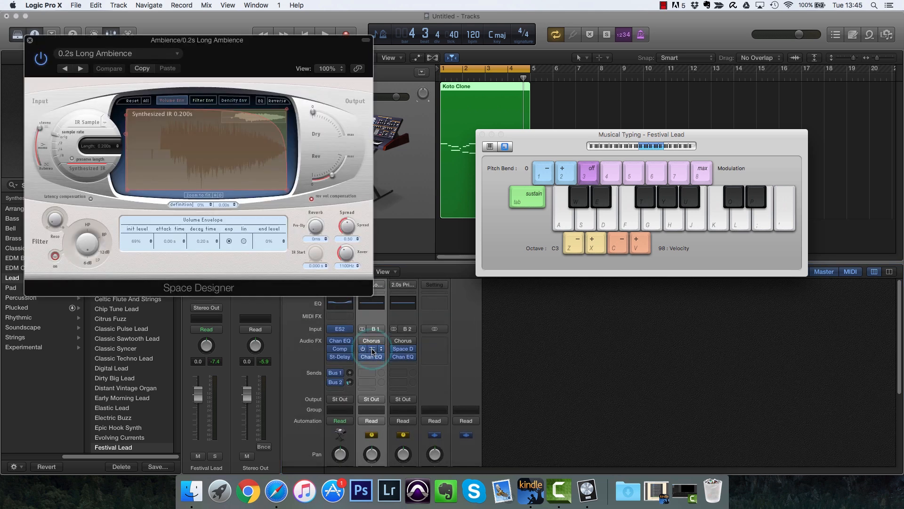
{"action": "left_click", "coordinate": [403, 351]}
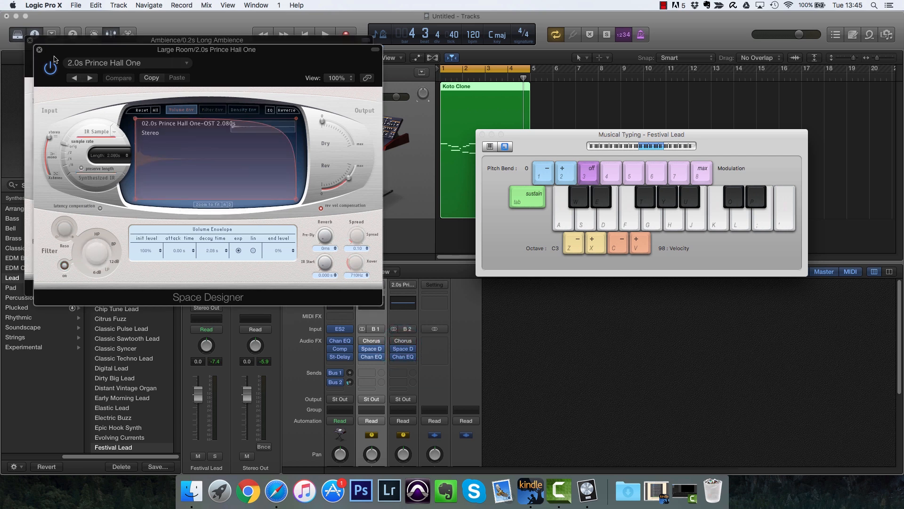
{"action": "left_click", "coordinate": [39, 49]}
{"action": "left_click", "coordinate": [30, 40]}
Step: Load the Step Up Wobble patch from the Synthesizer Lead list onto the track
{"action": "scroll", "coordinate": [117, 304], "scroll_direction": "down", "scroll_amount": 10}
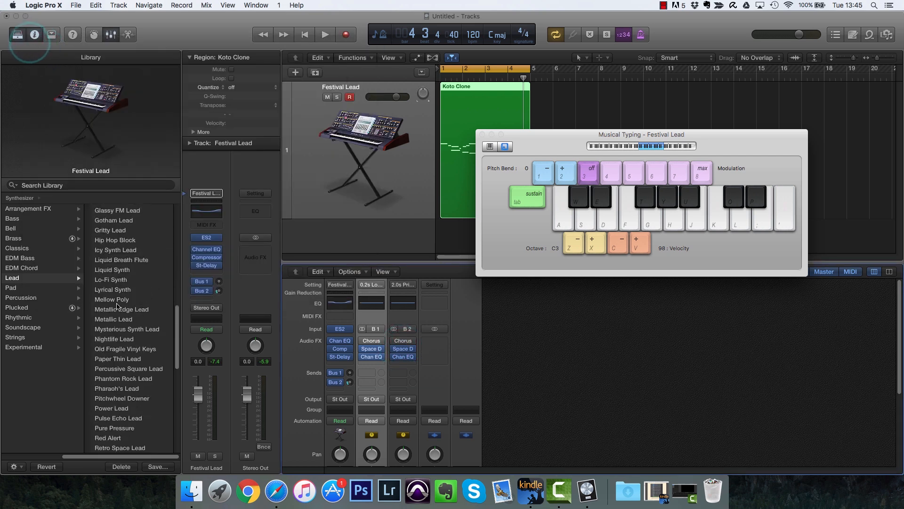
{"action": "scroll", "coordinate": [120, 302], "scroll_direction": "up", "scroll_amount": 10}
{"action": "scroll", "coordinate": [118, 292], "scroll_direction": "down", "scroll_amount": 10}
{"action": "left_click", "coordinate": [125, 290]}
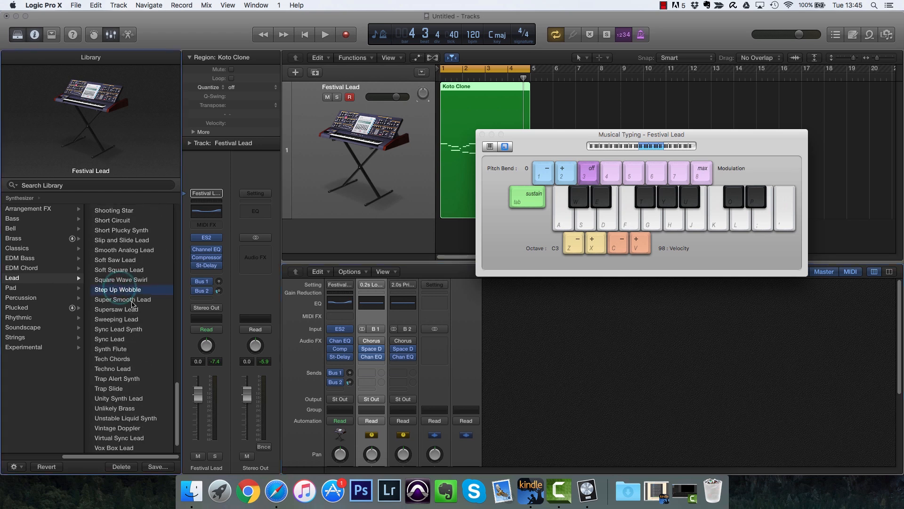
Step: Audition Step Up Wobble with Musical Typing, first at octave C3 and in the lower C0 range, and return the keyboard to C3
{"action": "key", "text": "f"}
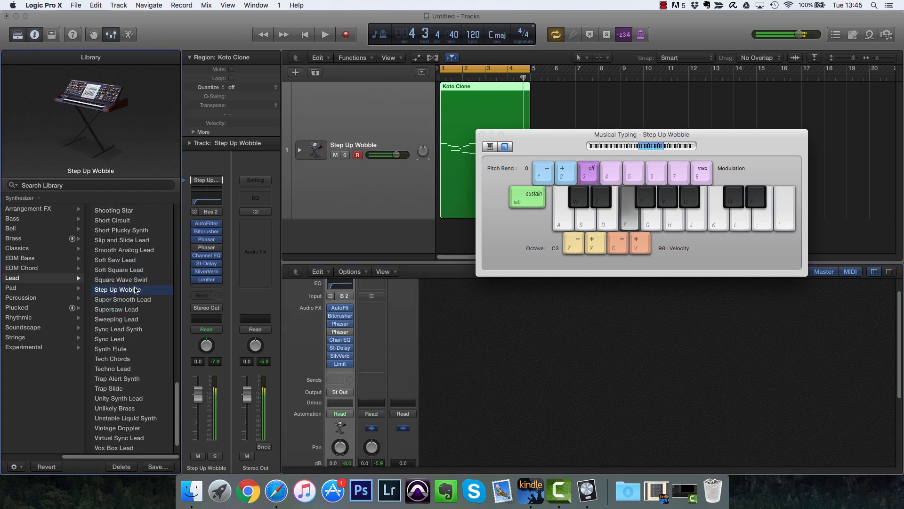
{"action": "key", "text": "g"}
{"action": "key", "text": "s"}
{"action": "left_click", "coordinate": [612, 146]}
{"action": "key", "text": "f"}
{"action": "key", "text": "s"}
{"action": "key", "text": "y"}
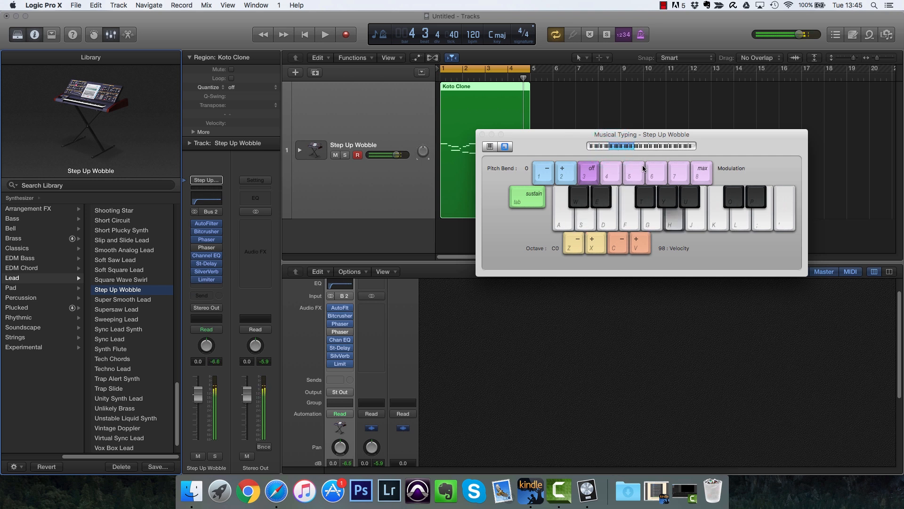
{"action": "left_click", "coordinate": [642, 146]}
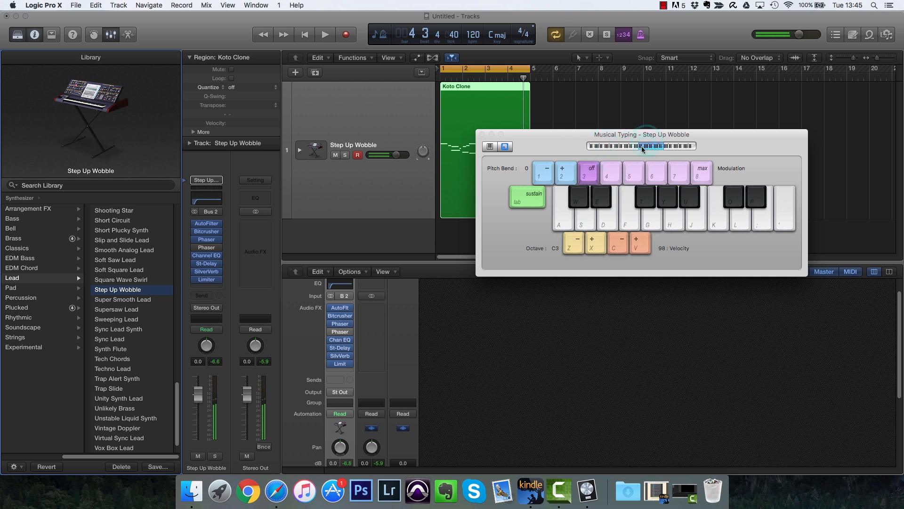
Step: In Step Up Wobble's AutoFilter, set the distortion to about 276% Pre Filter and 108% Post Filter
{"action": "left_click", "coordinate": [340, 307]}
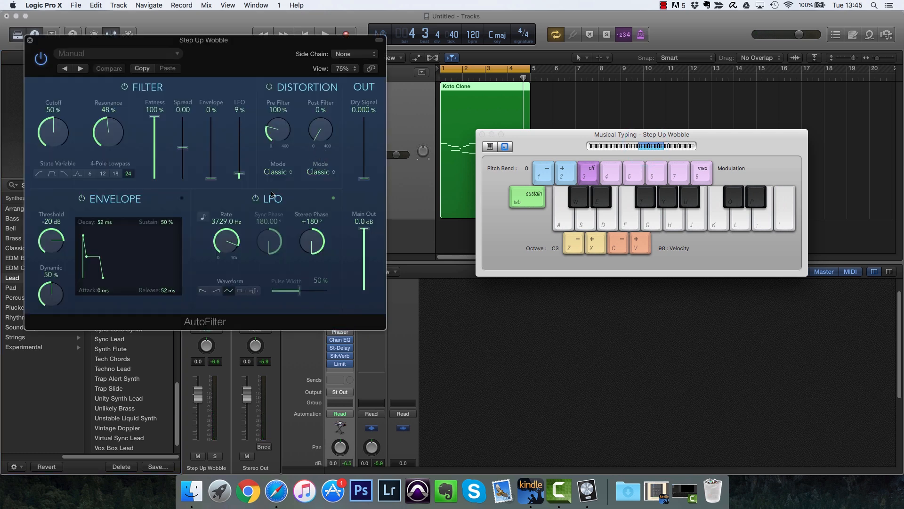
{"action": "key", "text": "f"}
{"action": "left_click_drag", "start_coordinate": [285, 137], "coordinate": [298, 55]}
{"action": "left_click_drag", "start_coordinate": [319, 126], "coordinate": [323, 76]}
Step: Set the AutoFilter LFO rate to about 37 Hz and its stereo phase to -90° while playing notes, and close the plug-in
{"action": "left_click_drag", "start_coordinate": [310, 234], "coordinate": [319, 282]}
{"action": "left_click_drag", "start_coordinate": [235, 255], "coordinate": [240, 326]}
{"action": "key", "text": "w"}
{"action": "key", "text": "t"}
{"action": "left_click_drag", "start_coordinate": [319, 241], "coordinate": [320, 272]}
{"action": "key", "text": "h"}
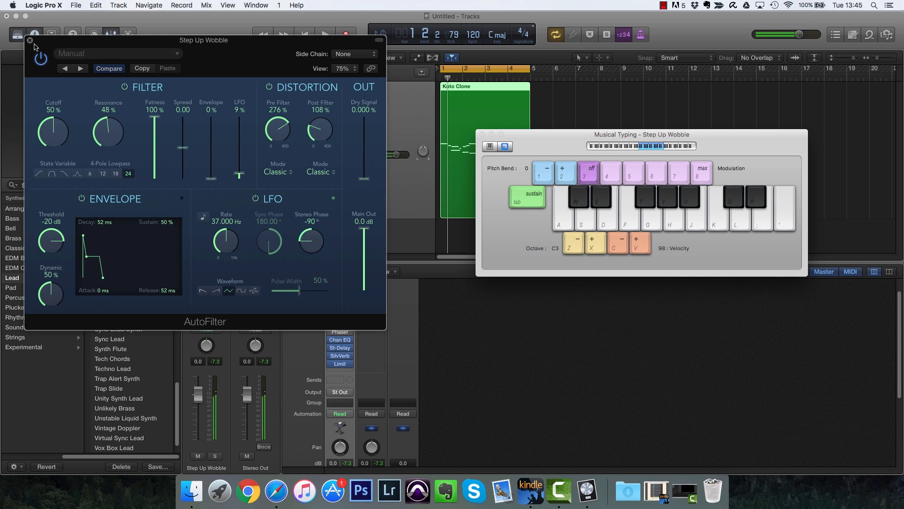
{"action": "left_click", "coordinate": [29, 40]}
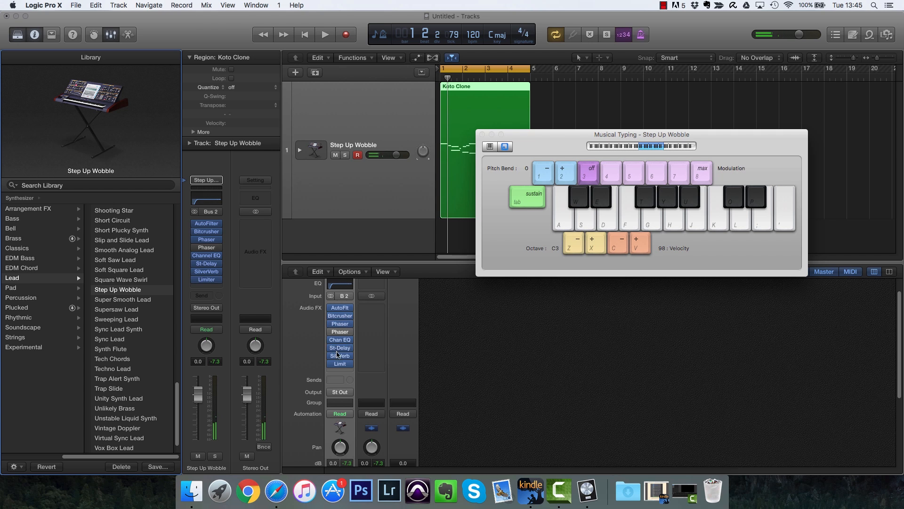
Step: Close the Musical Typing keyboard and hide the Library
{"action": "mouse_move", "coordinate": [353, 338]}
{"action": "left_click", "coordinate": [482, 135]}
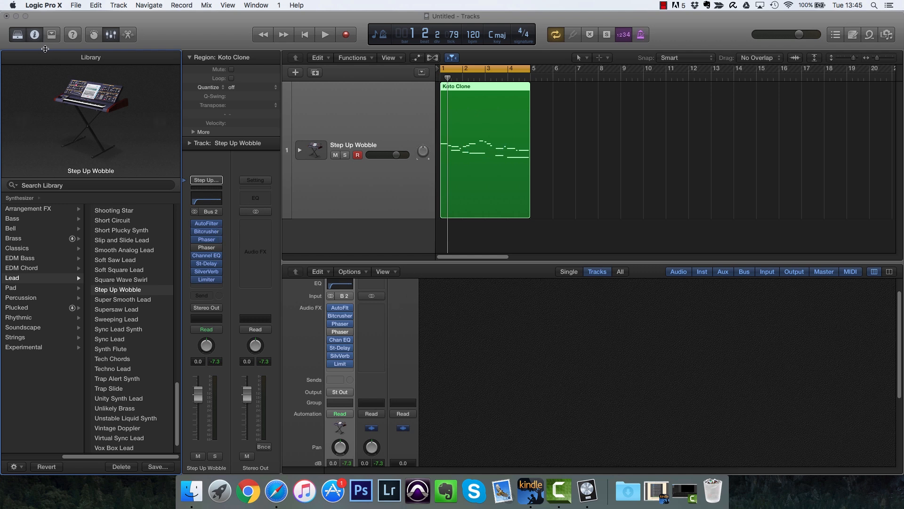
{"action": "left_click", "coordinate": [18, 35]}
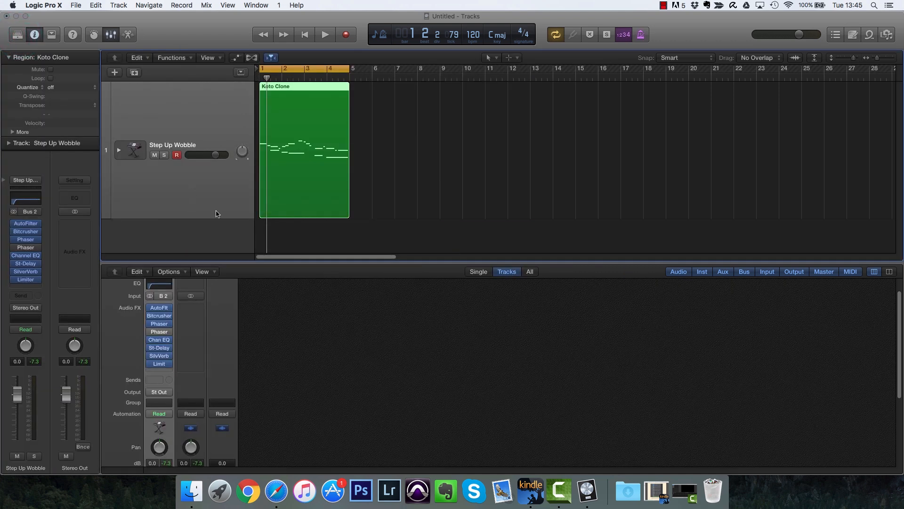
Step: Create one new software instrument track using the ES2 synthesizer as its instrument
{"action": "left_click", "coordinate": [115, 73]}
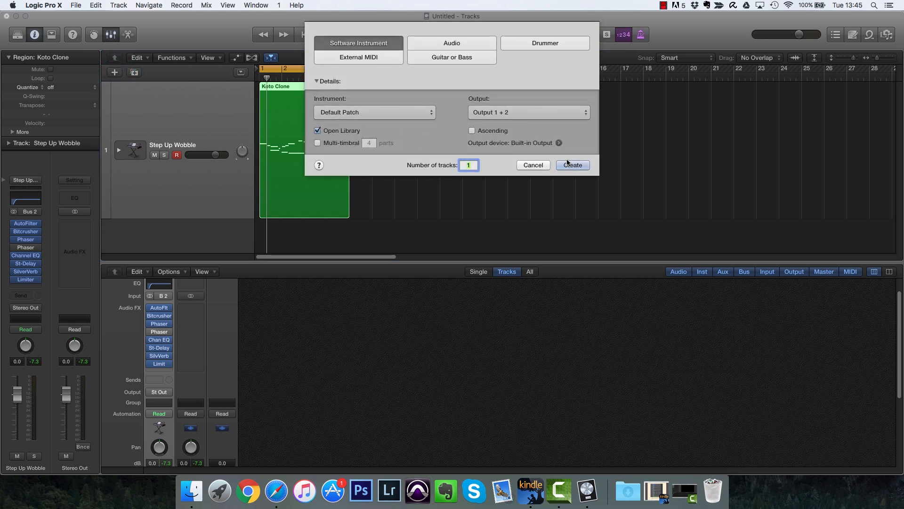
{"action": "left_click", "coordinate": [428, 115]}
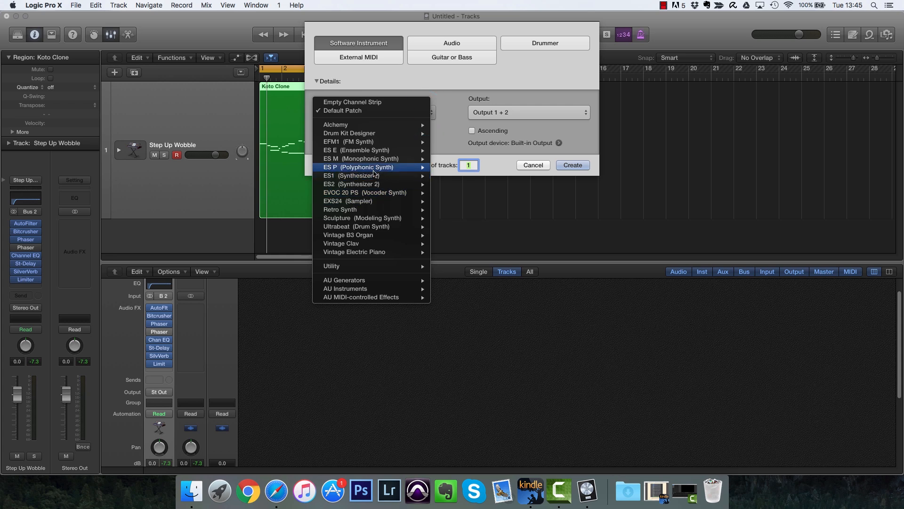
{"action": "mouse_move", "coordinate": [366, 184]}
{"action": "left_click", "coordinate": [451, 184]}
{"action": "left_click", "coordinate": [573, 165]}
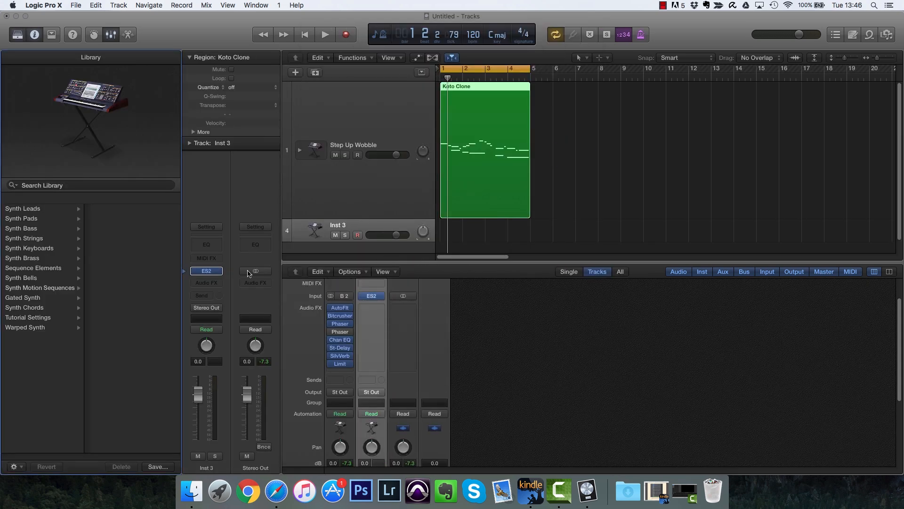
{"action": "scroll", "coordinate": [415, 347], "scroll_direction": "down", "scroll_amount": 5}
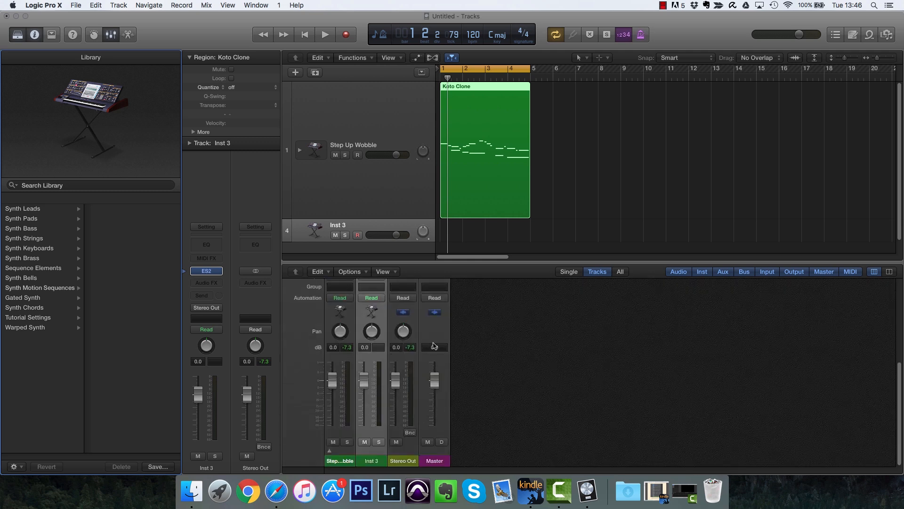
Step: Show the Musical Typing keyboard, open the ES2 on the Inst 3 channel and play a few test notes
{"action": "key", "text": "super+k"}
{"action": "scroll", "coordinate": [377, 340], "scroll_direction": "up", "scroll_amount": 6}
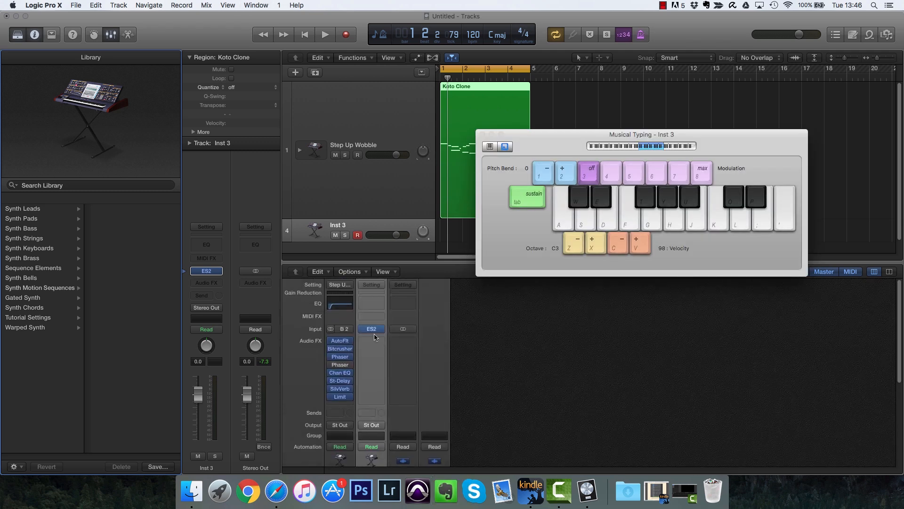
{"action": "left_click", "coordinate": [371, 329]}
{"action": "key", "text": "f"}
{"action": "key", "text": "s"}
Step: Load the Synth Brass preset Bright Saw Brass in the ES2, audition it with a few notes and close the plug-in
{"action": "left_click", "coordinate": [140, 53]}
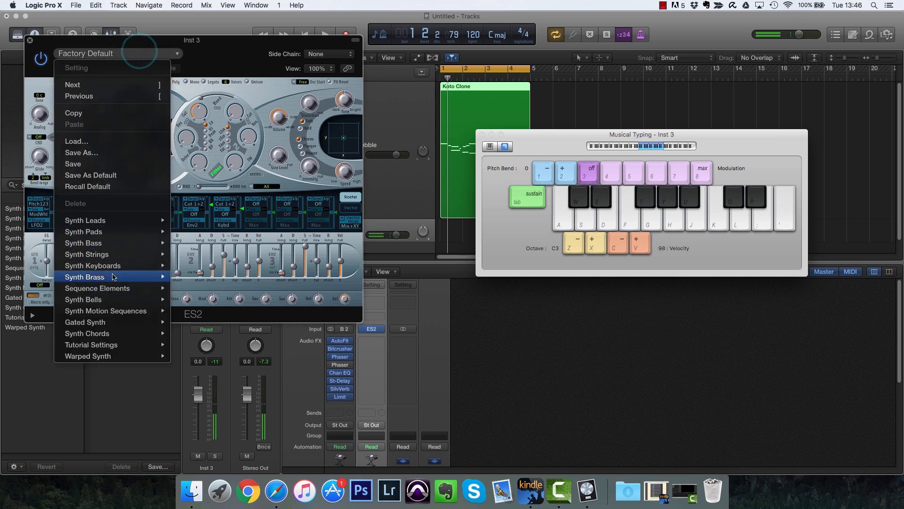
{"action": "mouse_move", "coordinate": [121, 277]}
{"action": "left_click", "coordinate": [210, 299]}
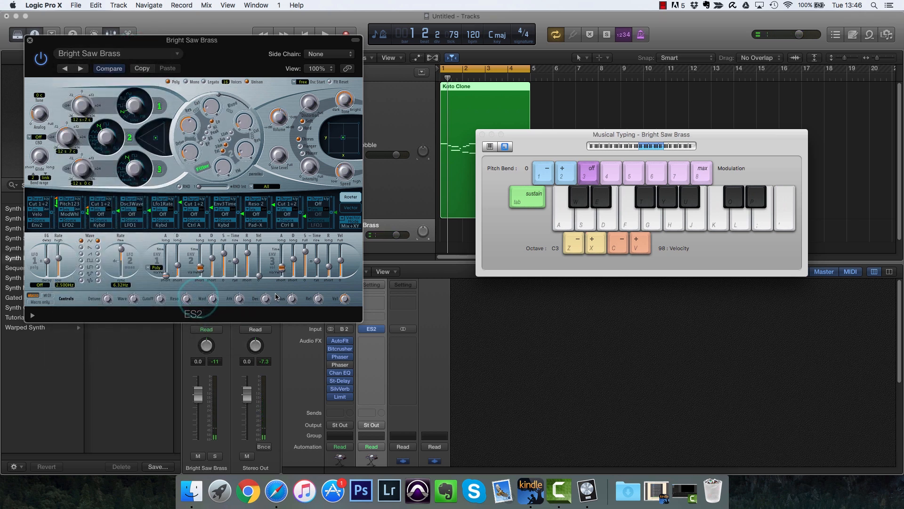
{"action": "key", "text": "f"}
{"action": "key", "text": "a"}
{"action": "key", "text": "g"}
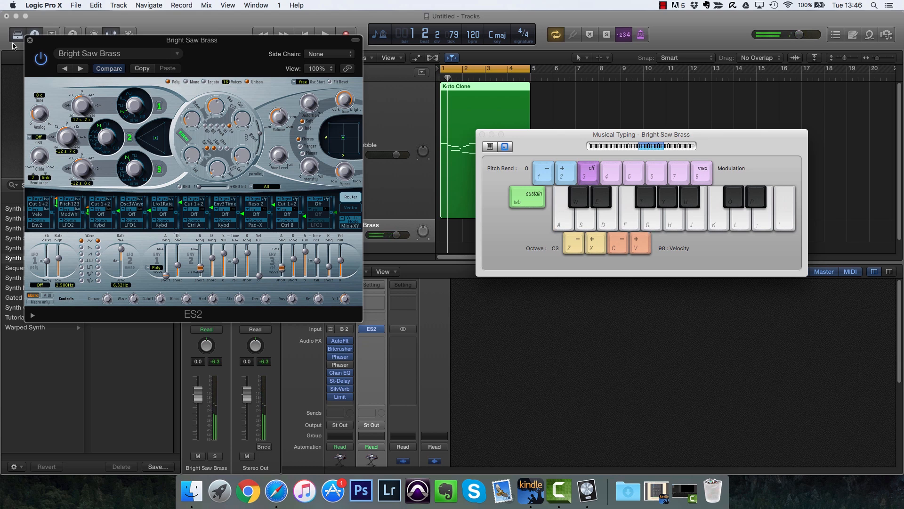
{"action": "left_click", "coordinate": [30, 41]}
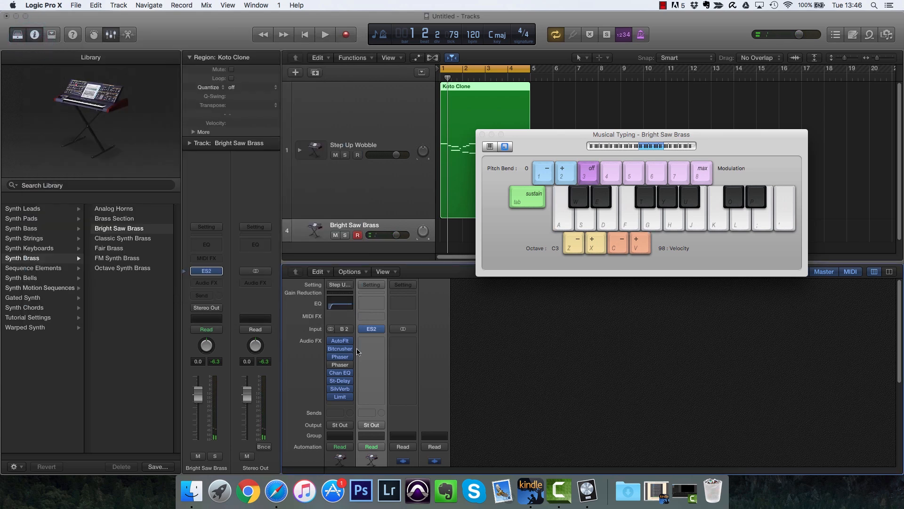
Step: Replace the ES2 with the stereo ES P (Polyphonic Synth) and play several notes to audition it
{"action": "left_click", "coordinate": [380, 329]}
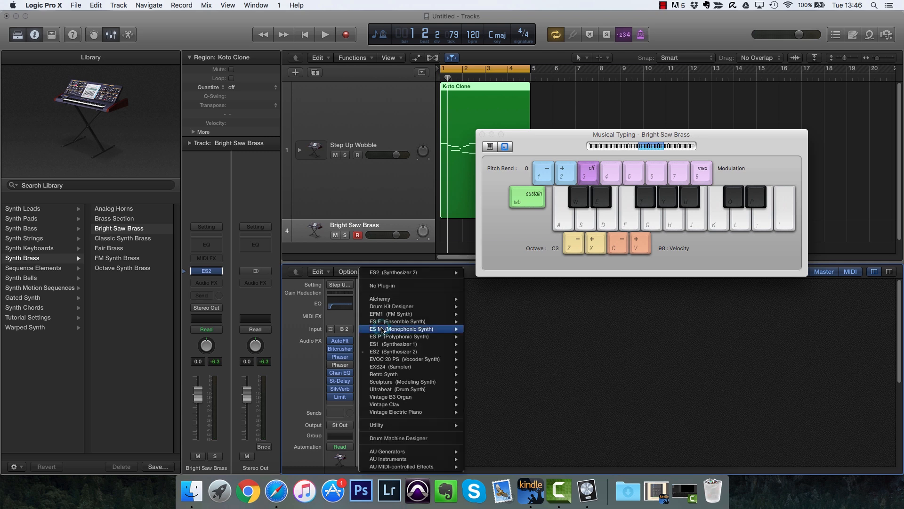
{"action": "mouse_move", "coordinate": [405, 336]}
{"action": "left_click", "coordinate": [492, 339]}
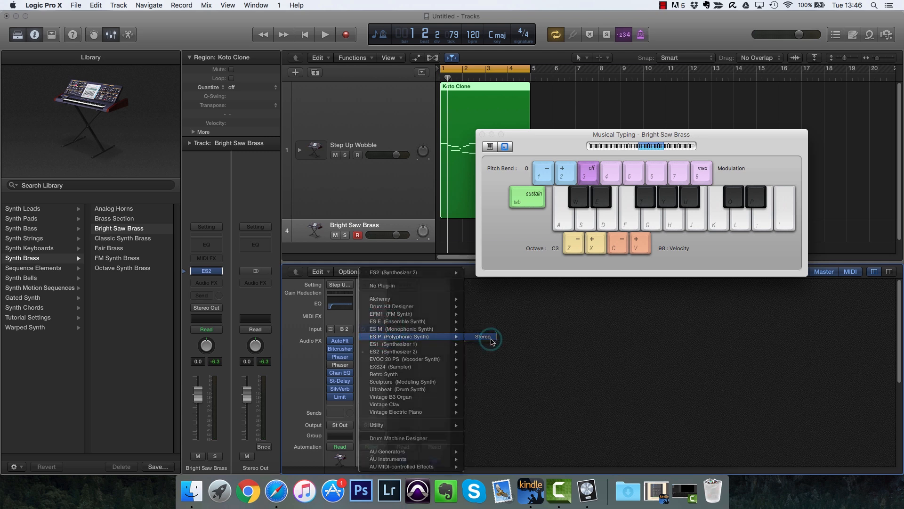
{"action": "key", "text": "f"}
{"action": "key", "text": "g"}
{"action": "key", "text": "s"}
{"action": "key", "text": "h"}
{"action": "key", "text": "f"}
{"action": "key", "text": "g"}
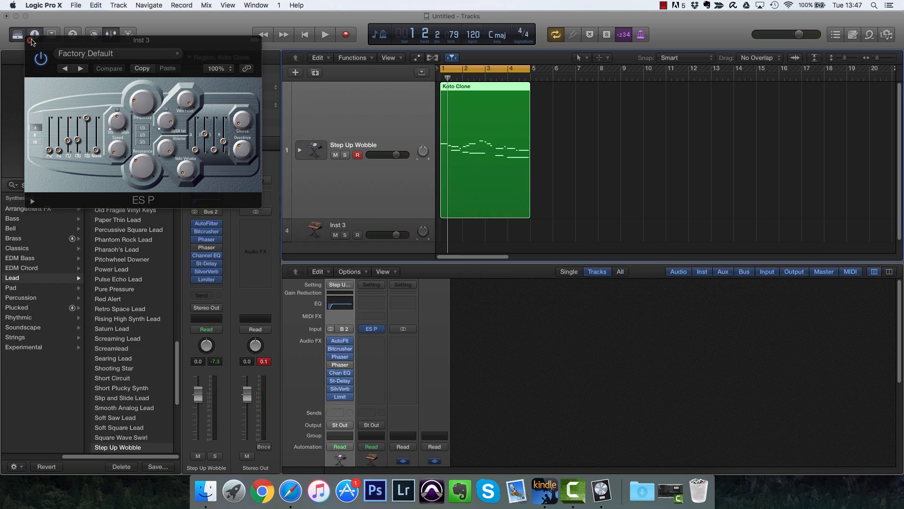
Step: Close the ES P plug-in window and hide the Library
{"action": "left_click", "coordinate": [29, 40]}
{"action": "left_click", "coordinate": [18, 35]}
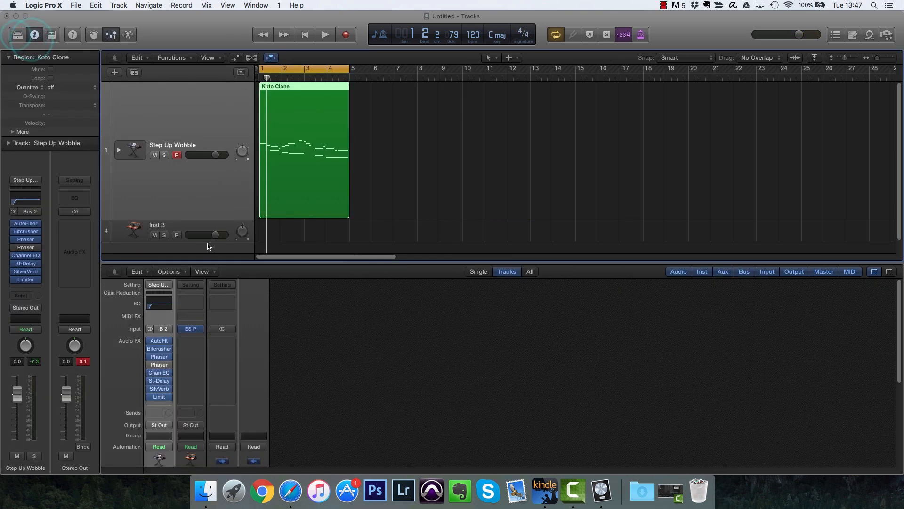
{"action": "scroll", "coordinate": [330, 353], "scroll_direction": "down", "scroll_amount": 4}
Step: Show the Library for Step Up Wobble's Channel EQ and look through its Voice presets
{"action": "mouse_move", "coordinate": [14, 224]}
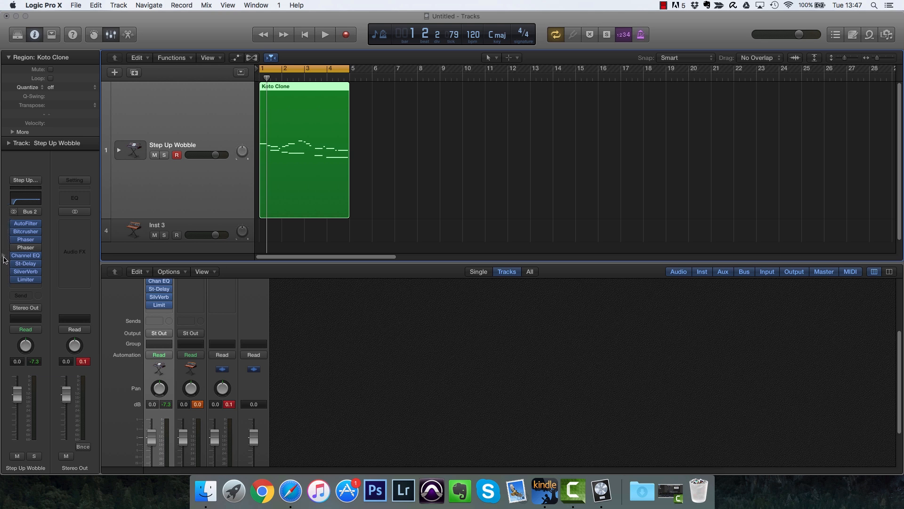
{"action": "key", "text": "y"}
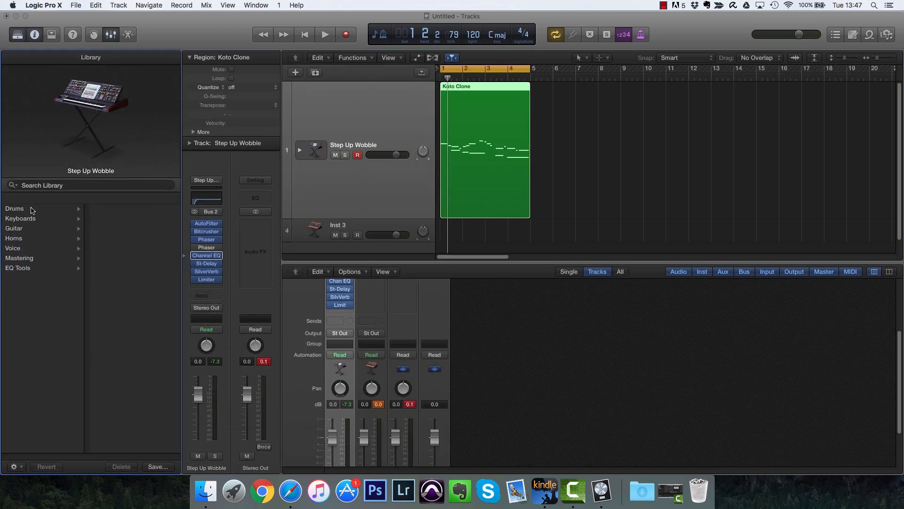
{"action": "left_click", "coordinate": [33, 249]}
{"action": "scroll", "coordinate": [140, 324], "scroll_direction": "down", "scroll_amount": 2}
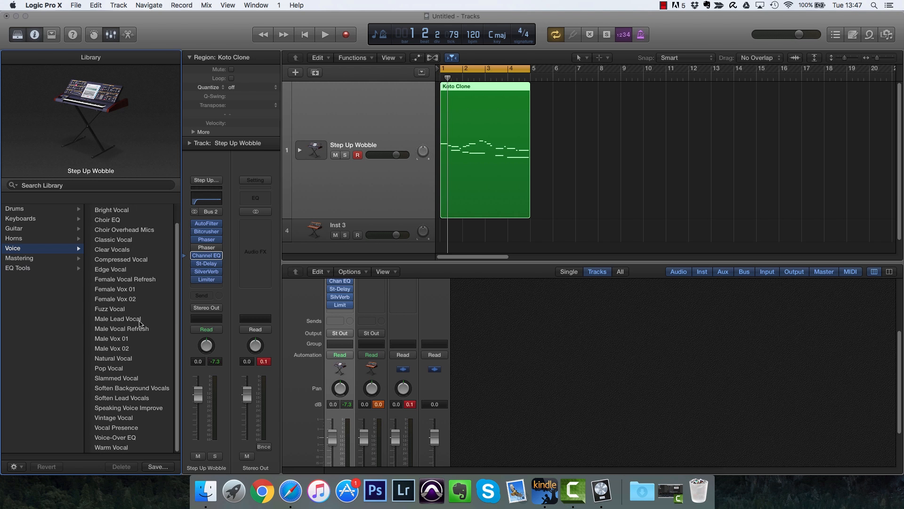
{"action": "scroll", "coordinate": [142, 282], "scroll_direction": "up", "scroll_amount": 2}
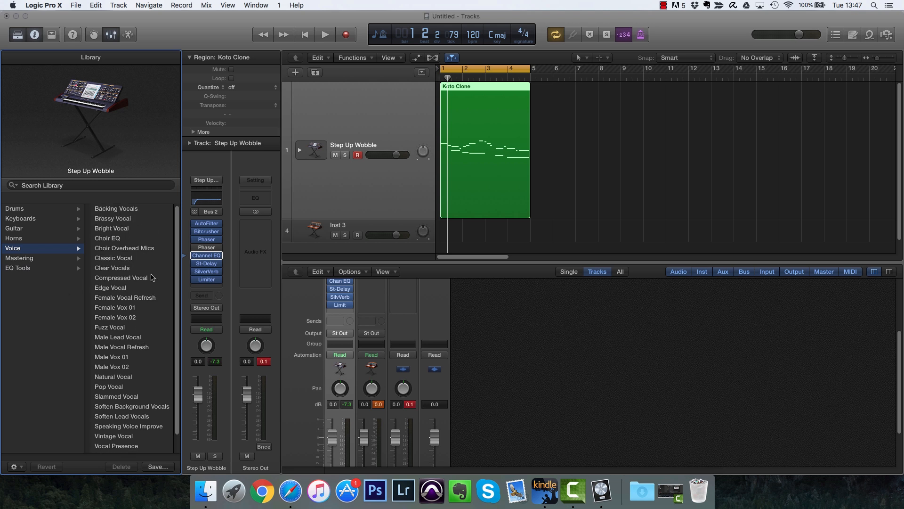
Step: Show the Library presets for Step Up Wobble's St-Delay and first active Phaser, and check the Library's action options
{"action": "left_click", "coordinate": [200, 263]}
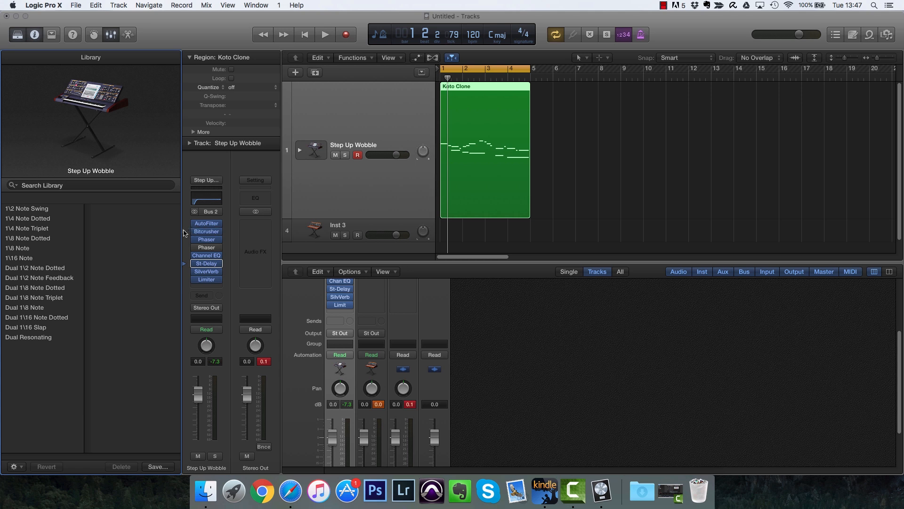
{"action": "left_click", "coordinate": [199, 239]}
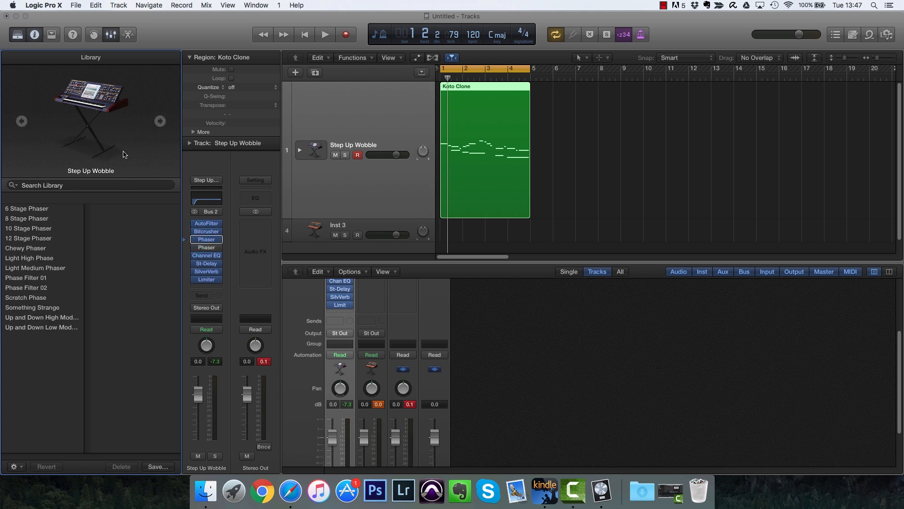
{"action": "left_click", "coordinate": [161, 120]}
{"action": "left_click", "coordinate": [20, 466]}
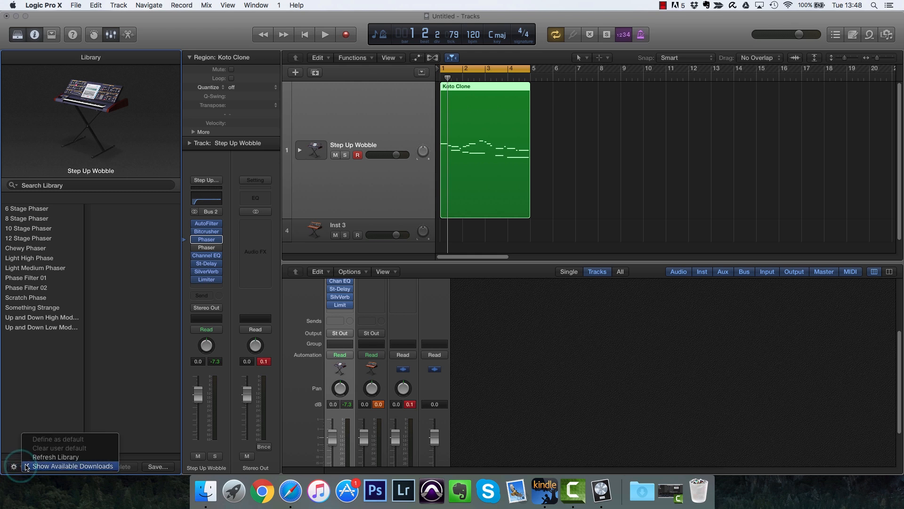
{"action": "left_click", "coordinate": [21, 372]}
Step: Save the selected Phaser's current settings as a preset named TEST
{"action": "left_click", "coordinate": [158, 467]}
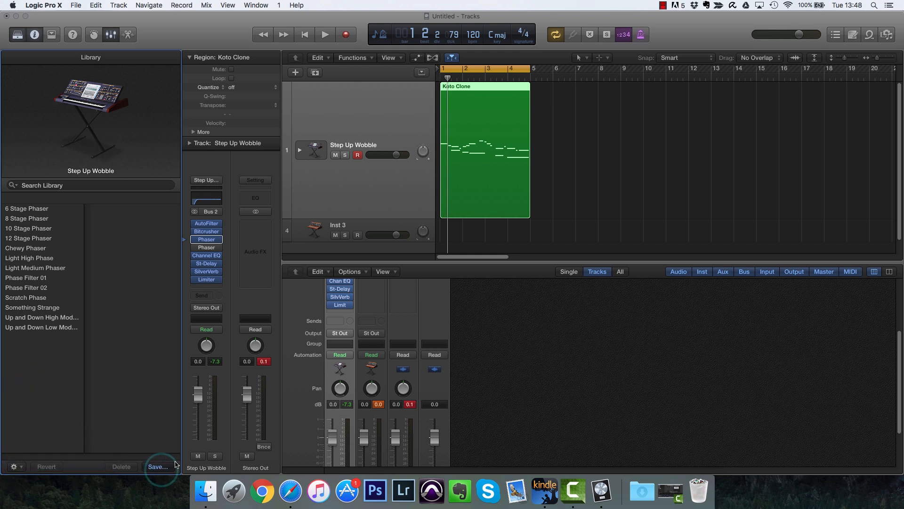
{"action": "type", "text": "TEST"}
{"action": "key", "text": "Return"}
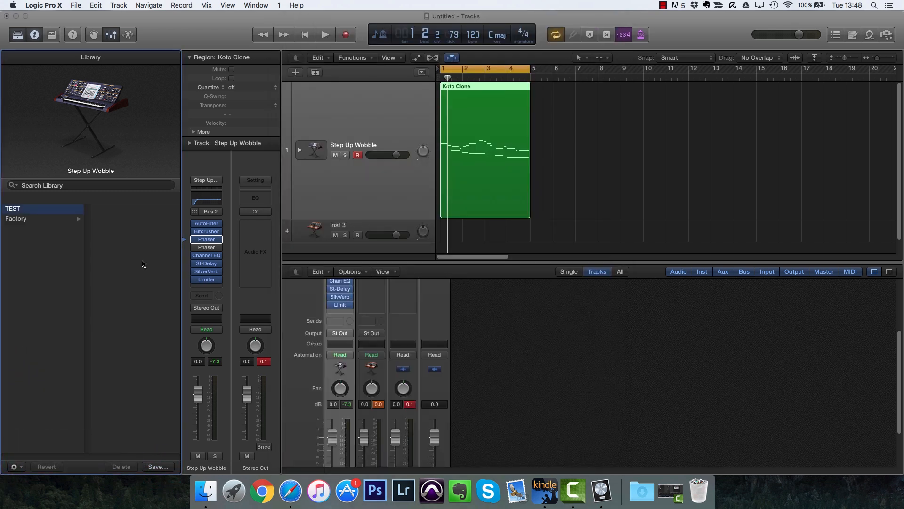
Step: Browse the Phaser's Factory presets in the Library and load 10 Stage Phaser
{"action": "left_click", "coordinate": [60, 218]}
{"action": "left_click", "coordinate": [60, 213]}
{"action": "left_click", "coordinate": [70, 219]}
{"action": "left_click", "coordinate": [71, 218]}
{"action": "left_click", "coordinate": [71, 218]}
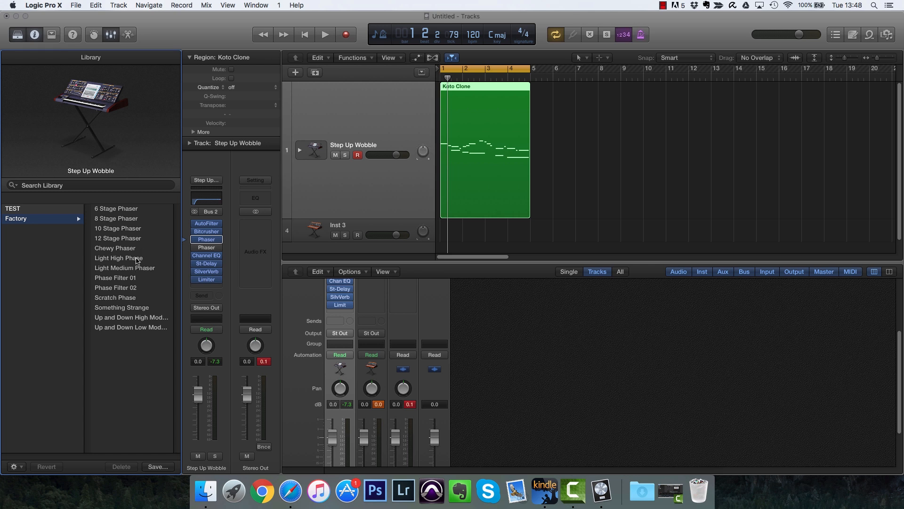
{"action": "left_click", "coordinate": [131, 229]}
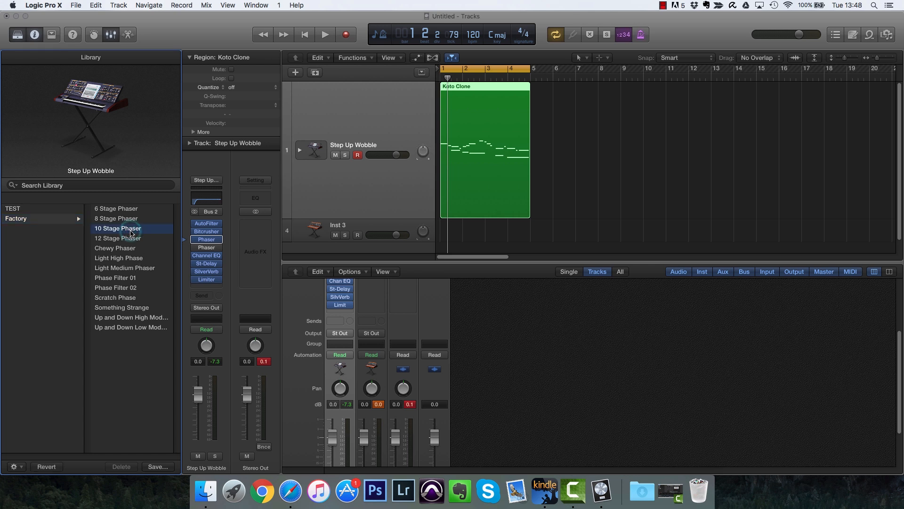
Step: Open the Phaser plug-in and load the Factory preset Light Medium Phaser from its own settings
{"action": "left_click", "coordinate": [206, 241]}
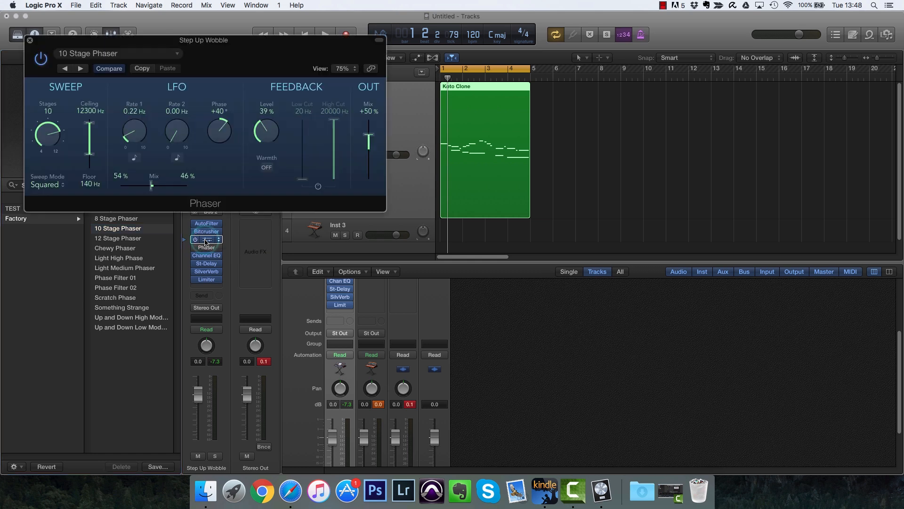
{"action": "left_click", "coordinate": [170, 57]}
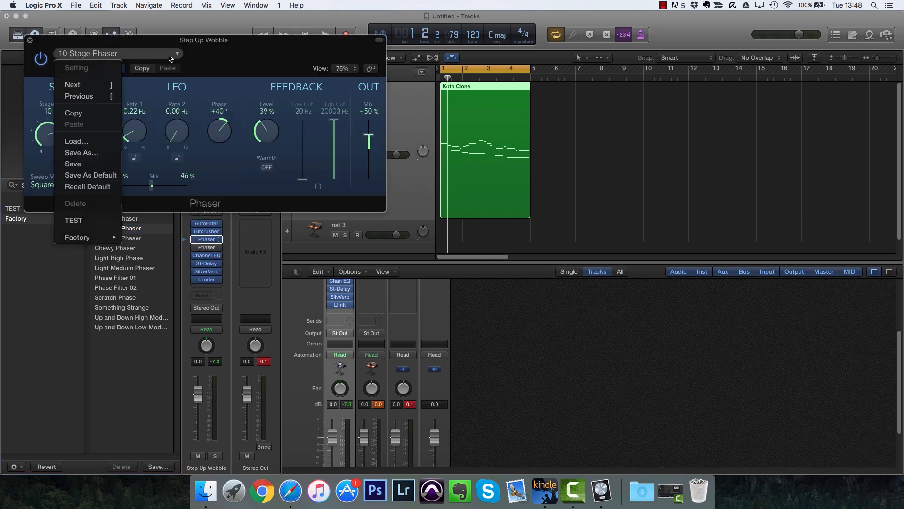
{"action": "mouse_move", "coordinate": [101, 239]}
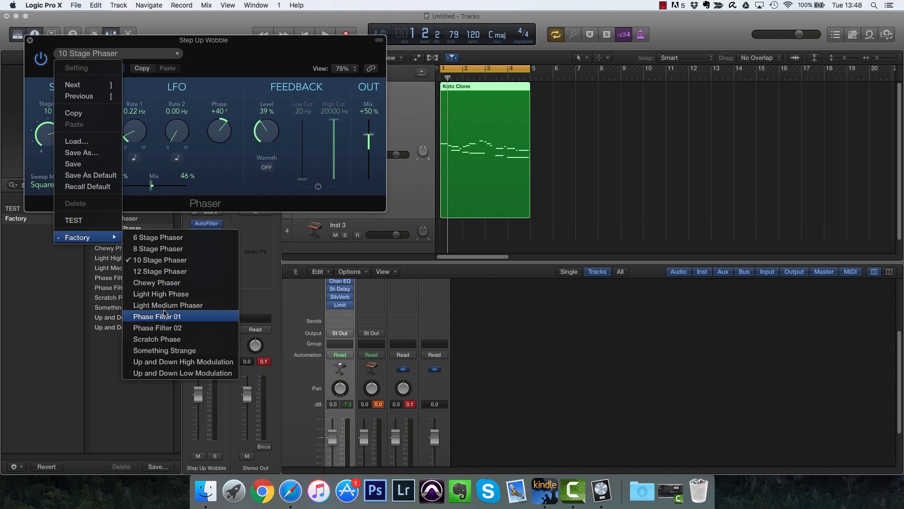
{"action": "left_click", "coordinate": [164, 305]}
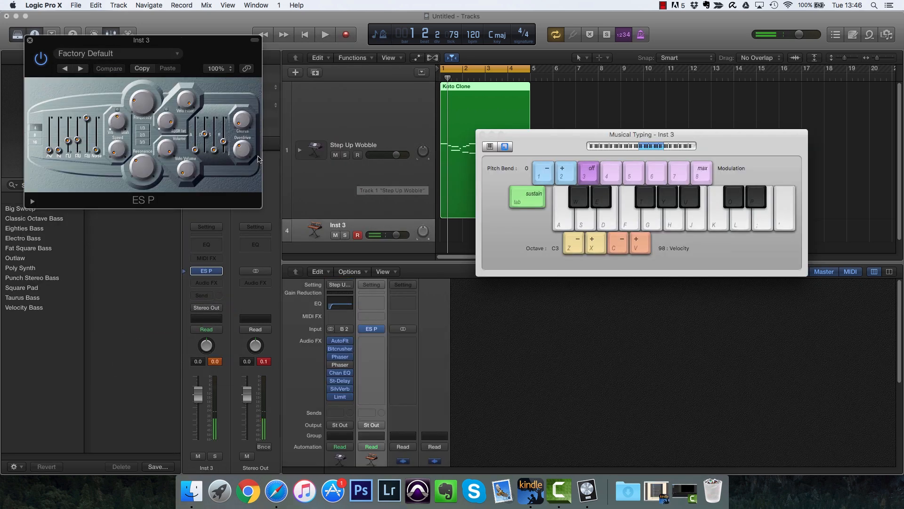
Step: Close the ES P window and the Musical Typing keyboard, and look through the software instruments available for Inst 3
{"action": "left_click", "coordinate": [30, 41]}
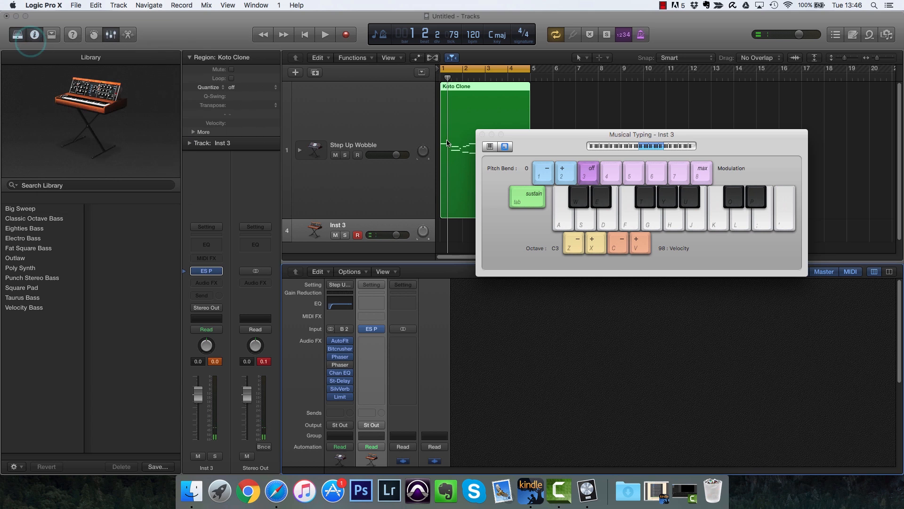
{"action": "left_click", "coordinate": [482, 135]}
{"action": "left_click", "coordinate": [378, 332]}
{"action": "mouse_move", "coordinate": [389, 353]}
{"action": "mouse_move", "coordinate": [392, 368]}
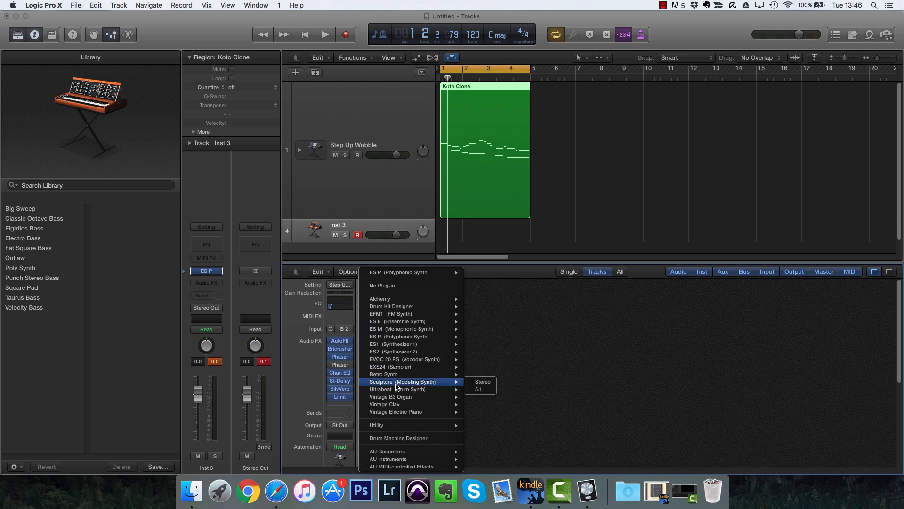
{"action": "left_click", "coordinate": [502, 336]}
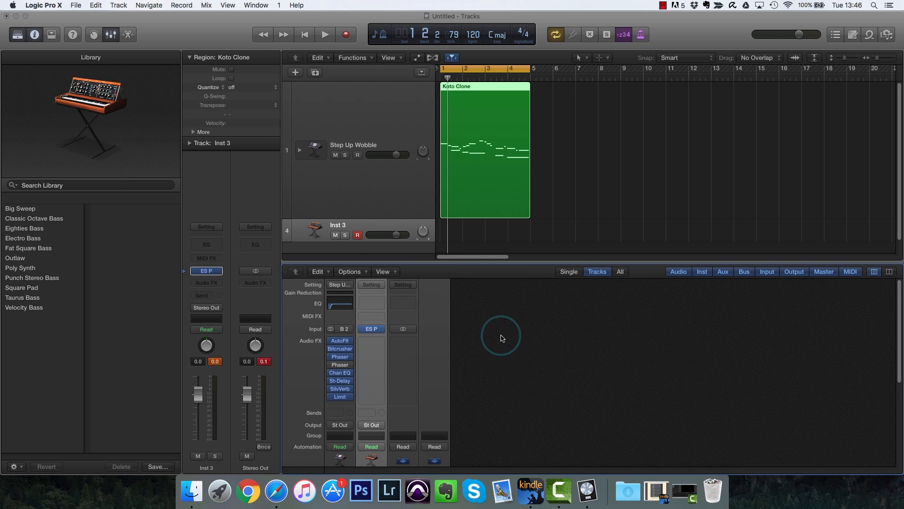
{"action": "left_click", "coordinate": [374, 329]}
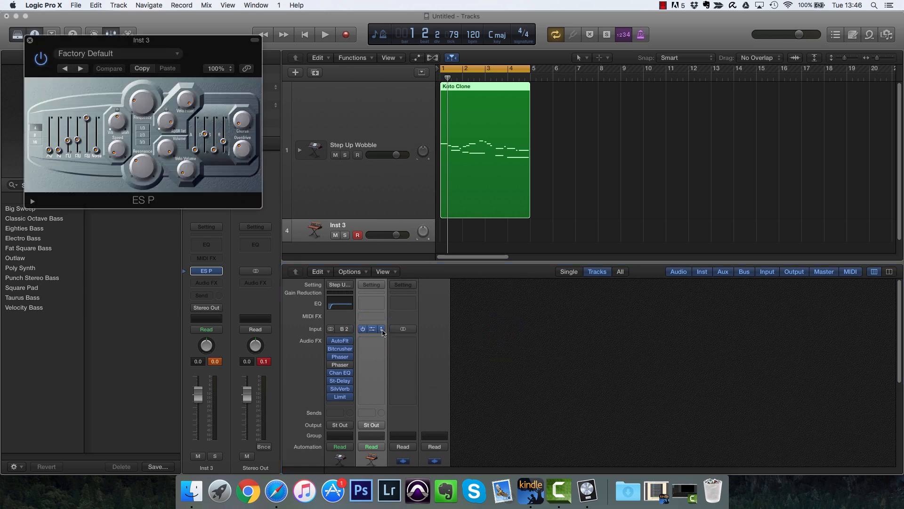
{"action": "left_click", "coordinate": [382, 331]}
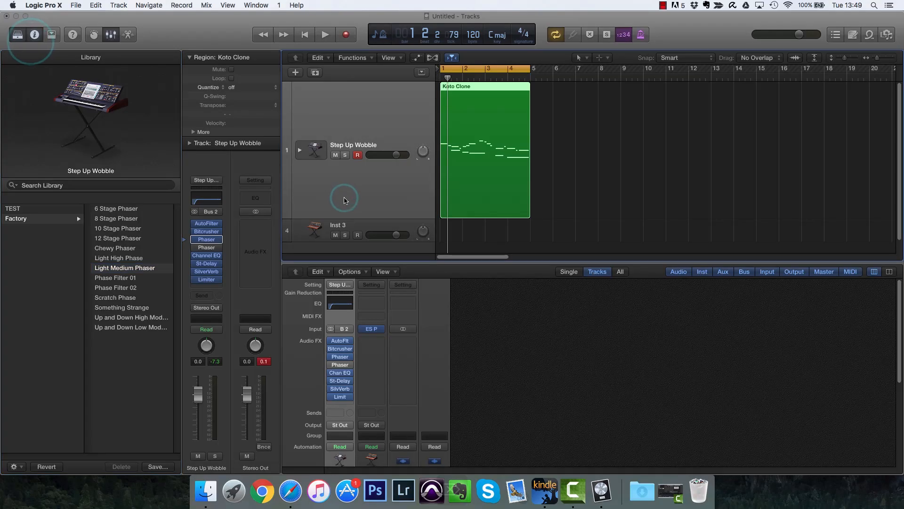
Step: Delete the Koto Clone region and the Step Up Wobble track
{"action": "key", "text": "Delete"}
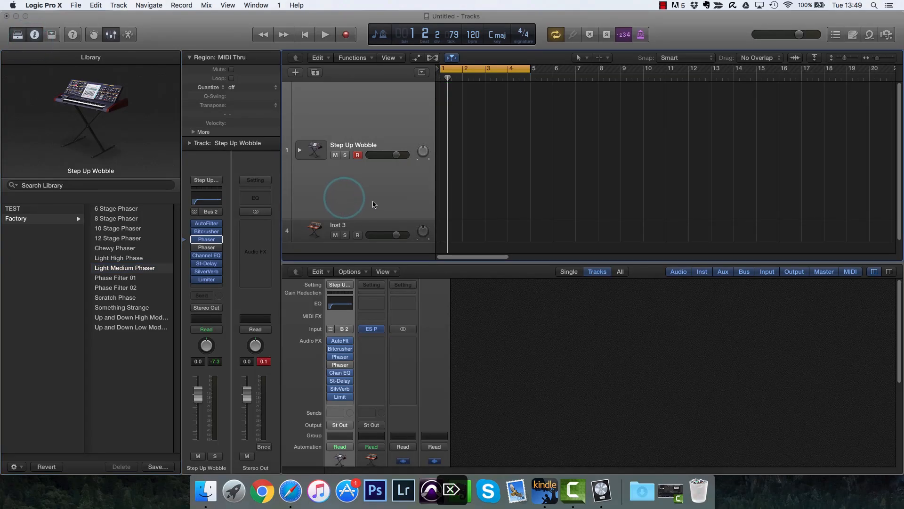
{"action": "left_click", "coordinate": [371, 197]}
{"action": "key", "text": "Delete"}
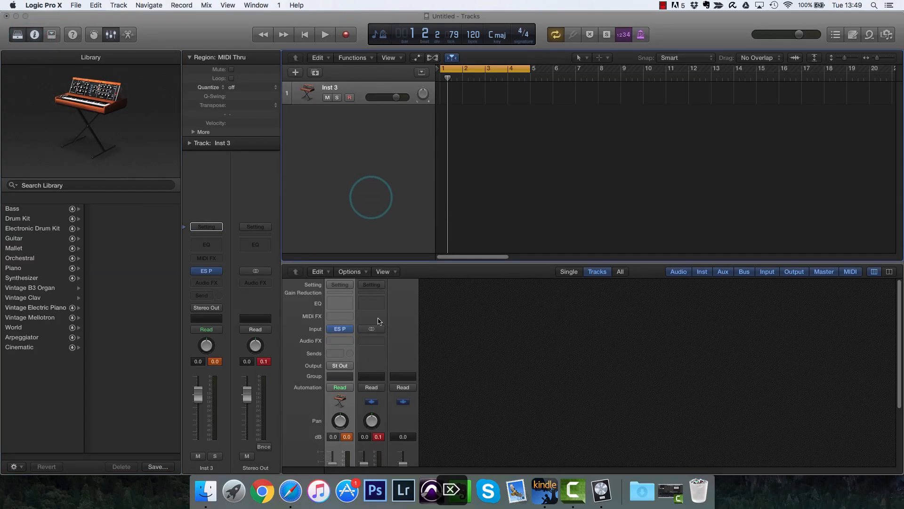
Step: Replace the ES P on Inst 3 with the ES2 synthesizer and show the Musical Typing keyboard
{"action": "left_click", "coordinate": [340, 329]}
{"action": "mouse_move", "coordinate": [365, 352]}
{"action": "left_click", "coordinate": [448, 352]}
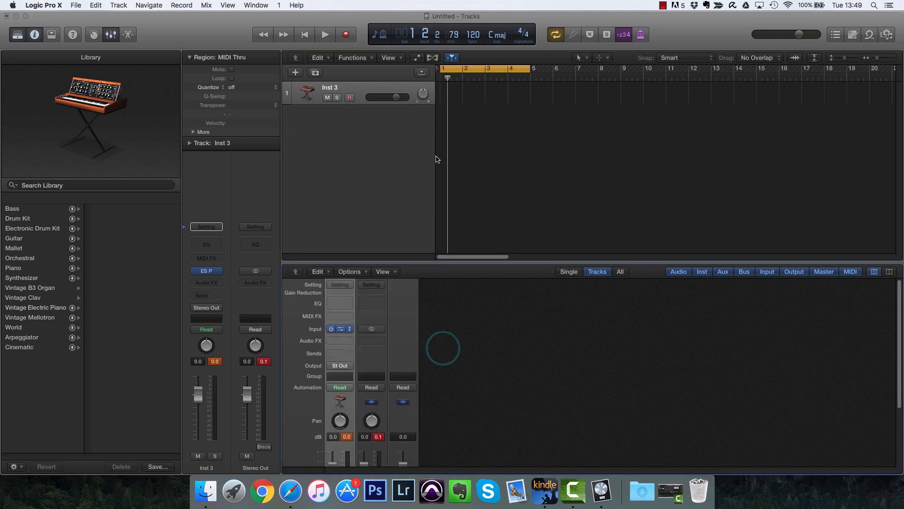
{"action": "key", "text": "super+k"}
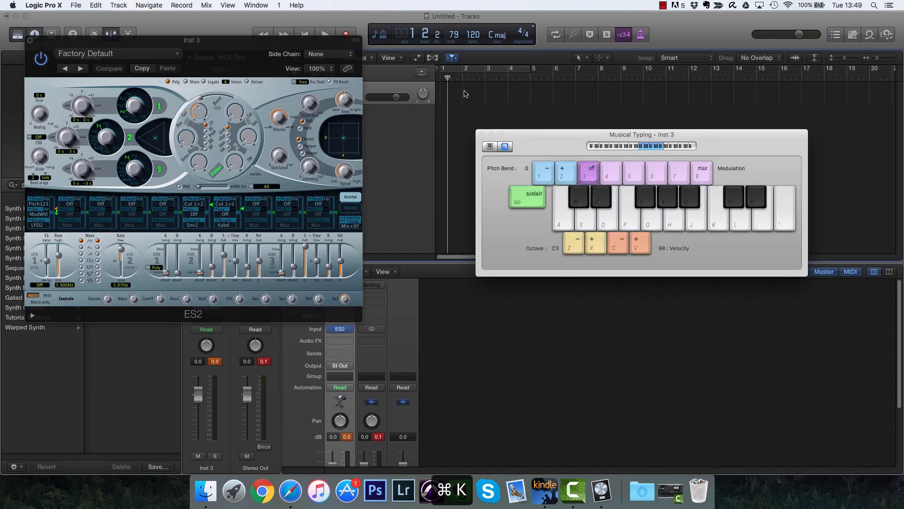
Step: Arrange the Musical Typing keyboard and the ES2 plug-in window side by side without overlap
{"action": "left_click_drag", "start_coordinate": [549, 139], "coordinate": [587, 142]}
{"action": "left_click_drag", "start_coordinate": [300, 42], "coordinate": [417, 67]}
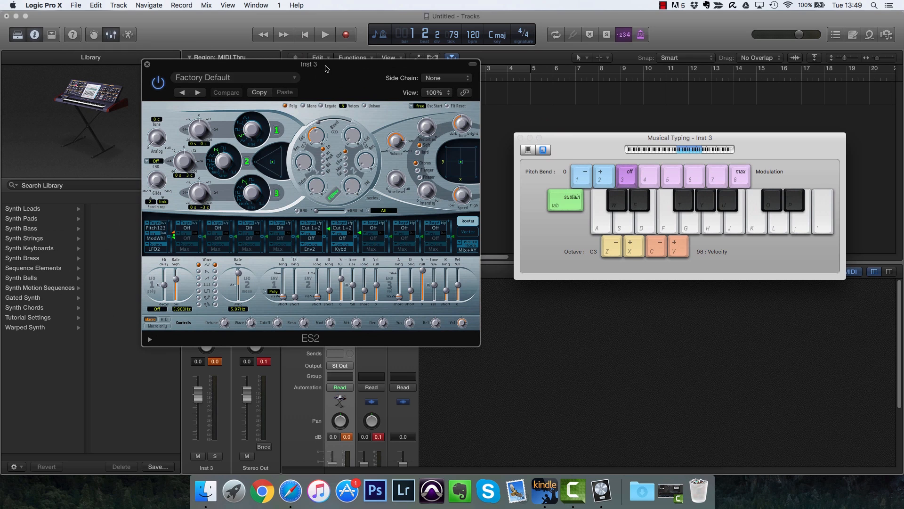
{"action": "left_click_drag", "start_coordinate": [325, 69], "coordinate": [340, 83]}
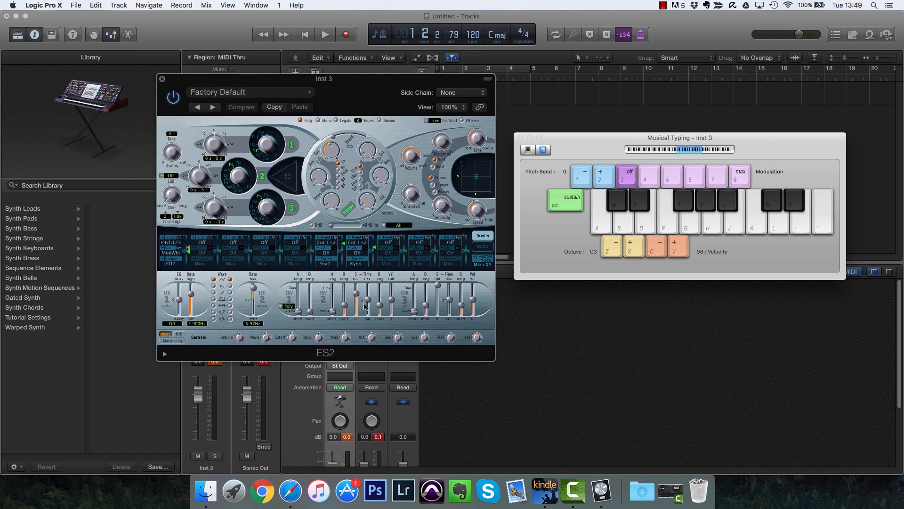
Step: Move the ES2 window slightly and load the Fresh RnB preset from the Synth Leads category
{"action": "left_click_drag", "start_coordinate": [355, 93], "coordinate": [403, 105]}
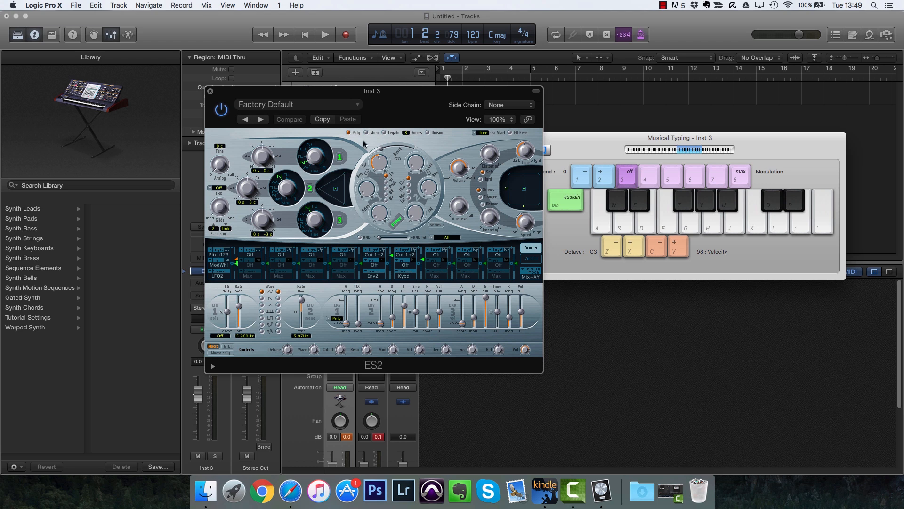
{"action": "left_click", "coordinate": [338, 108]}
{"action": "mouse_move", "coordinate": [311, 281]}
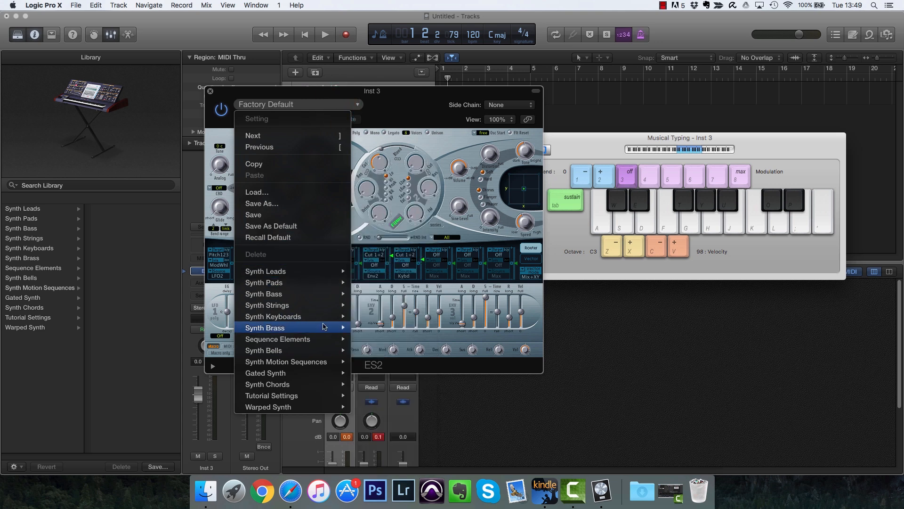
{"action": "mouse_move", "coordinate": [307, 306]}
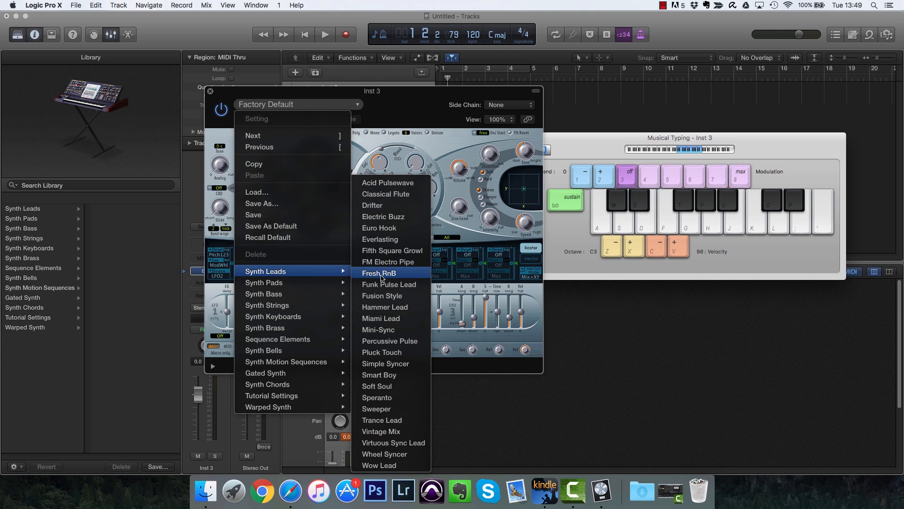
{"action": "left_click", "coordinate": [386, 277]}
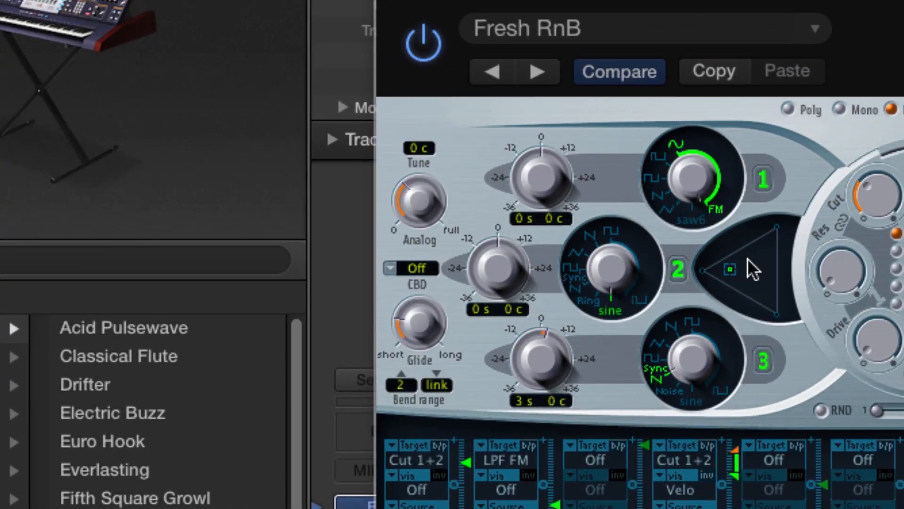
Step: Audition oscillators 1, 2 and 3 one at a time by switching the others off, and re-enable all three
{"action": "left_click", "coordinate": [762, 173]}
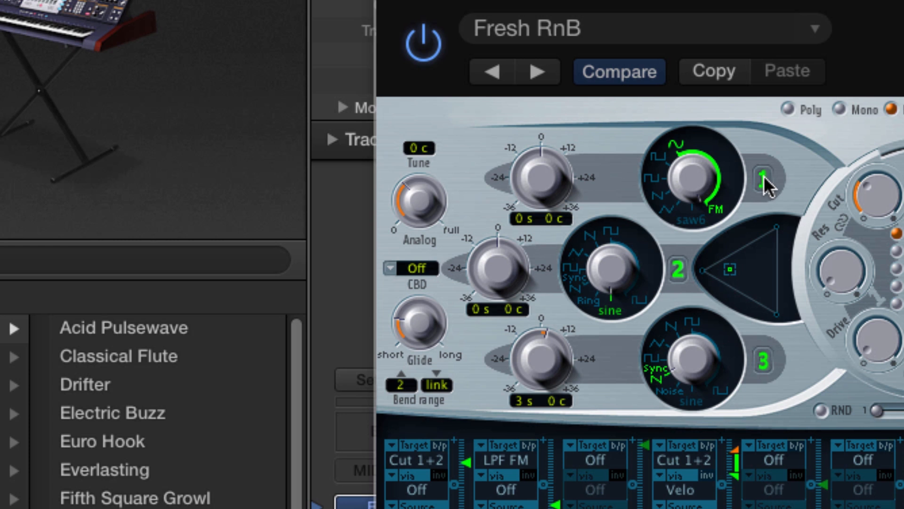
{"action": "left_click", "coordinate": [678, 277]}
{"action": "left_click", "coordinate": [766, 361]}
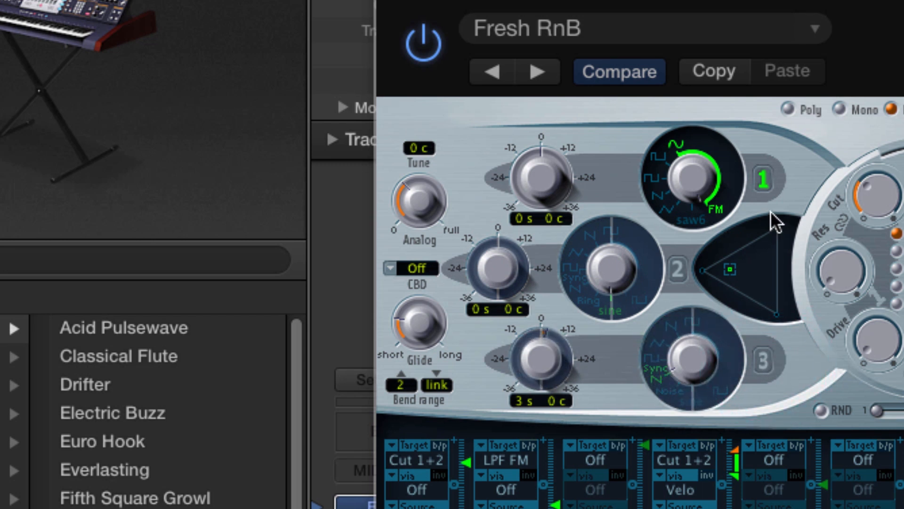
{"action": "left_click", "coordinate": [764, 179]}
{"action": "left_click", "coordinate": [673, 262]}
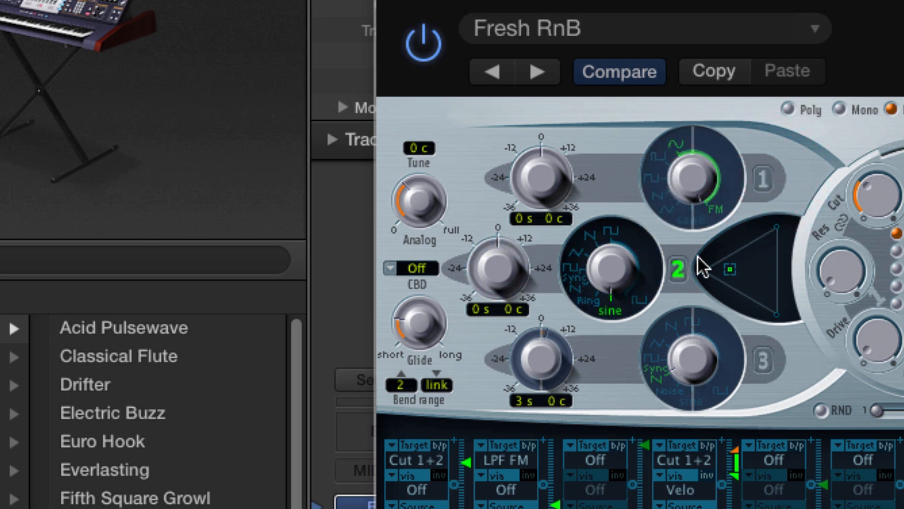
{"action": "left_click", "coordinate": [679, 271]}
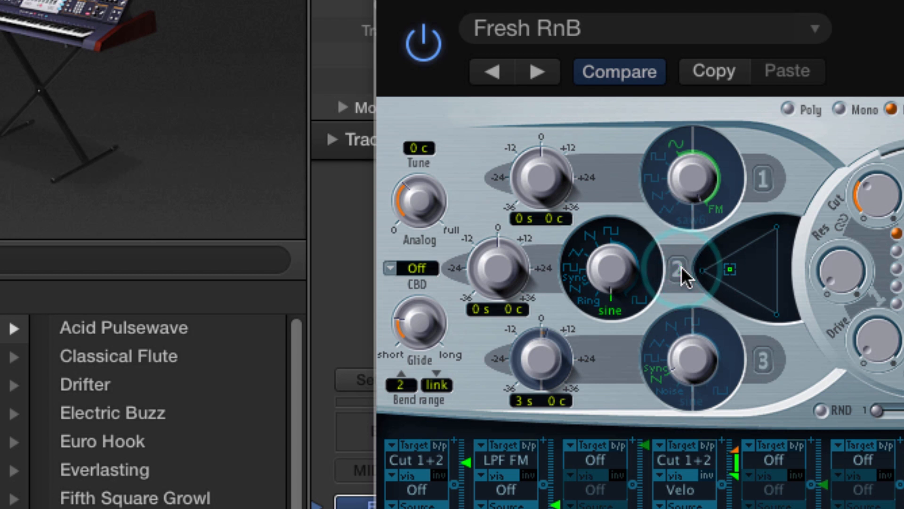
{"action": "left_click", "coordinate": [764, 363]}
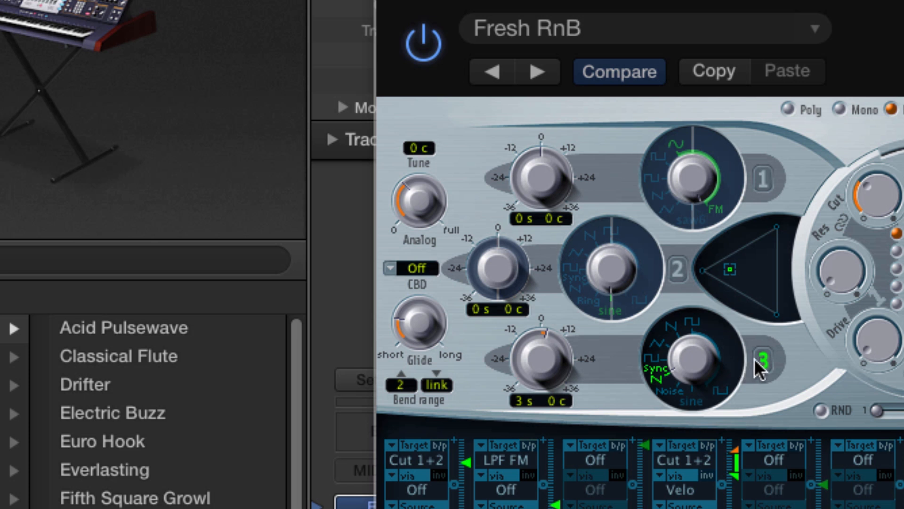
{"action": "left_click", "coordinate": [761, 181]}
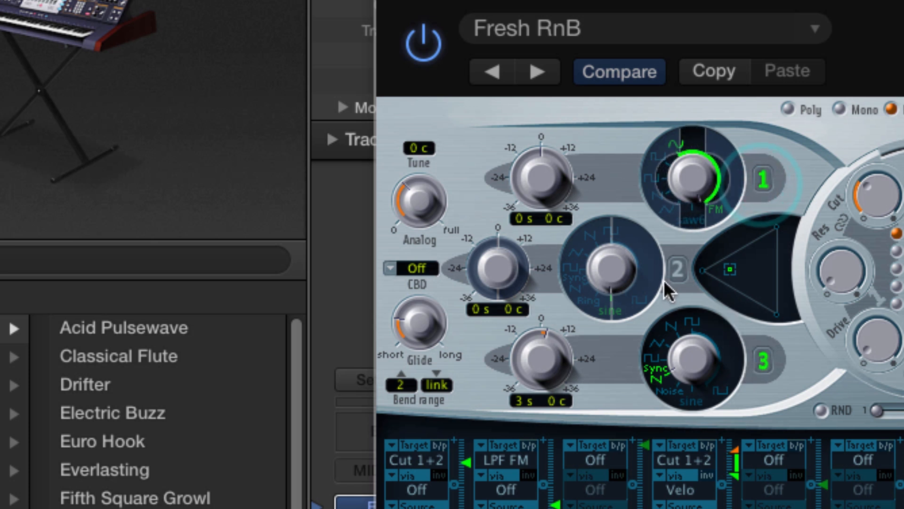
{"action": "left_click", "coordinate": [677, 270]}
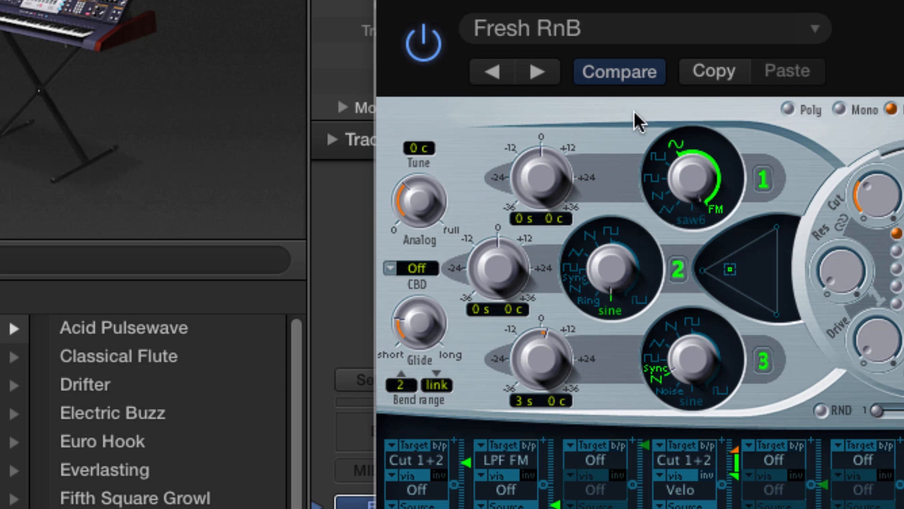
Step: Try different waveforms on the three oscillators and lower their pitches to about -21, -16 and -19 semitones
{"action": "left_click", "coordinate": [656, 35]}
{"action": "left_click", "coordinate": [660, 34]}
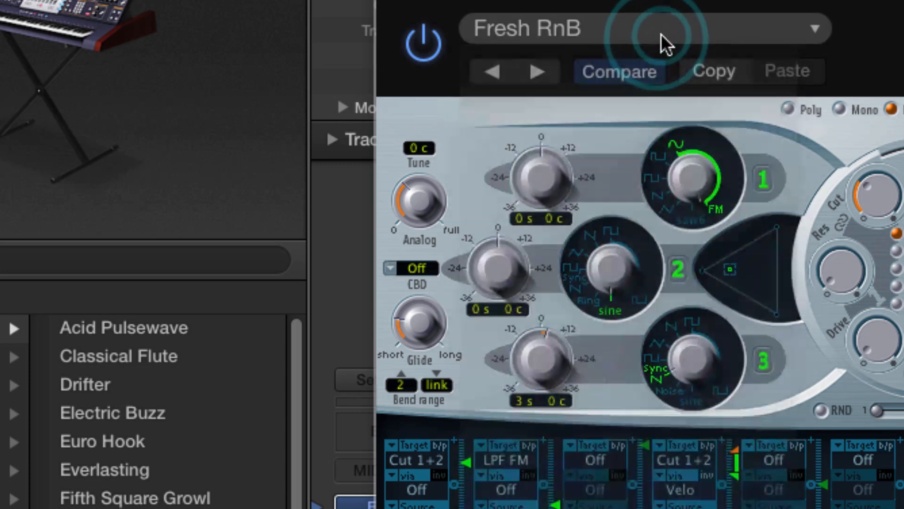
{"action": "left_click_drag", "start_coordinate": [689, 188], "coordinate": [607, 210]}
{"action": "left_click_drag", "start_coordinate": [675, 358], "coordinate": [650, 332]}
{"action": "left_click_drag", "start_coordinate": [539, 363], "coordinate": [527, 438]}
{"action": "left_click_drag", "start_coordinate": [493, 285], "coordinate": [493, 372]}
{"action": "left_click_drag", "start_coordinate": [535, 176], "coordinate": [524, 250]}
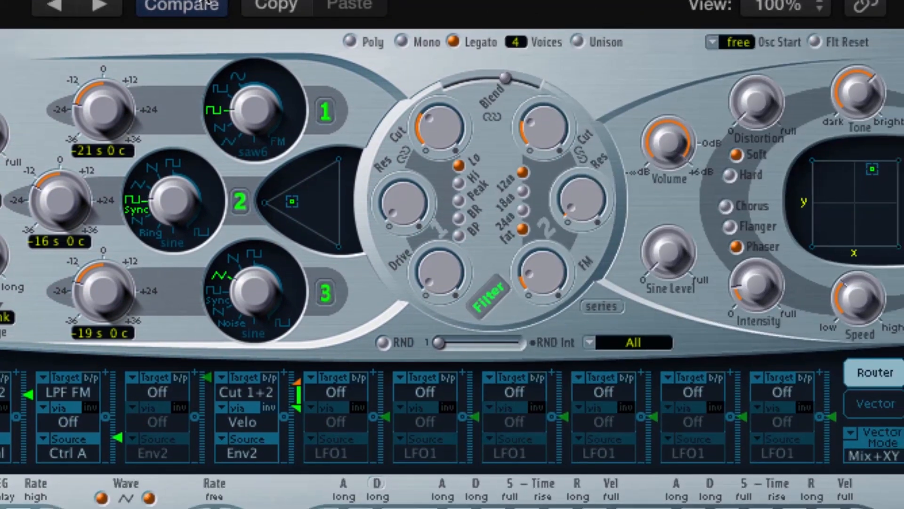
Step: Reload the Fresh RnB preset from Synth Leads to discard the oscillator changes
{"action": "left_click", "coordinate": [629, 28]}
{"action": "mouse_move", "coordinate": [163, 445]}
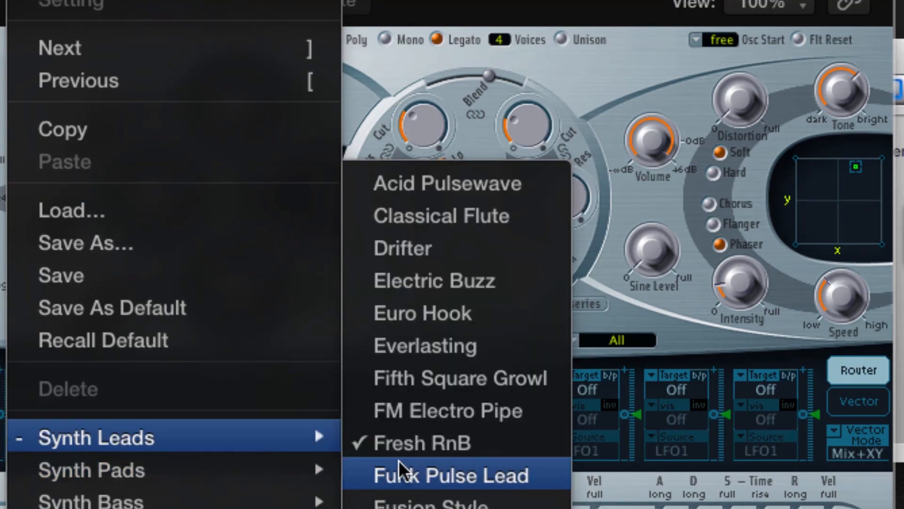
{"action": "left_click", "coordinate": [396, 440]}
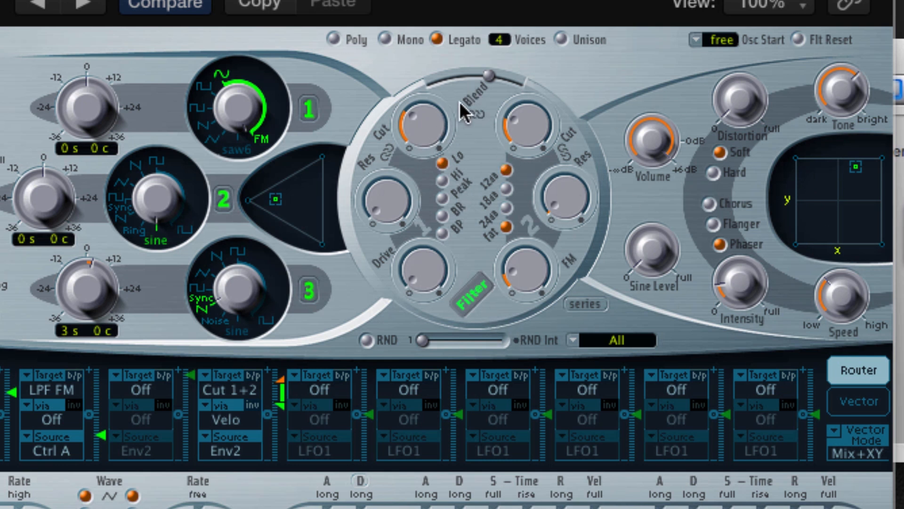
Step: Shift the filter Blend to about -0.94 towards filter 1 and adjust that filter's cutoff, resonance and drive
{"action": "left_click_drag", "start_coordinate": [488, 75], "coordinate": [427, 86]}
{"action": "left_click", "coordinate": [427, 82]}
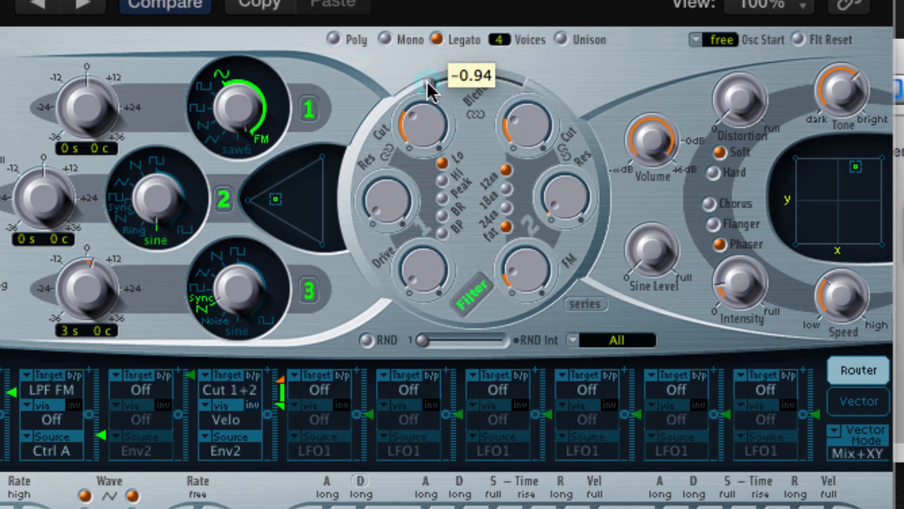
{"action": "left_click_drag", "start_coordinate": [420, 120], "coordinate": [433, 37]}
{"action": "left_click_drag", "start_coordinate": [406, 205], "coordinate": [404, 235]}
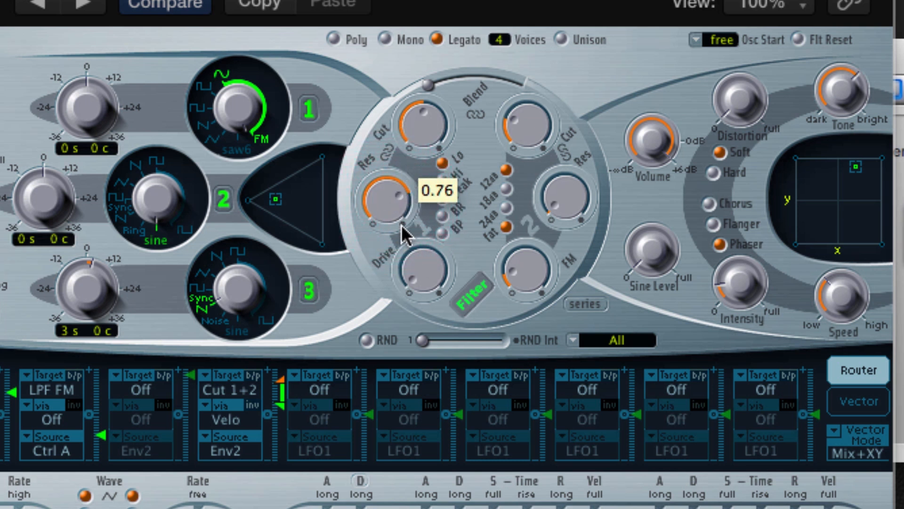
{"action": "left_click_drag", "start_coordinate": [388, 319], "coordinate": [384, 330]}
{"action": "left_click_drag", "start_coordinate": [437, 279], "coordinate": [437, 180]}
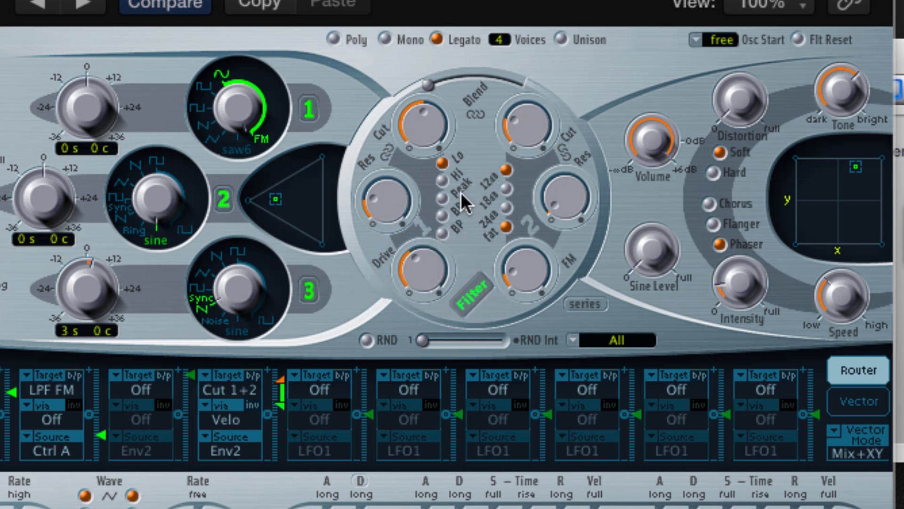
Step: Sweep filter 1's cutoff in each of its modes, Lo, Hi, Peak, BR and BP, to compare them
{"action": "left_click_drag", "start_coordinate": [438, 137], "coordinate": [438, 77]}
{"action": "left_click", "coordinate": [429, 138]}
{"action": "left_click_drag", "start_coordinate": [428, 137], "coordinate": [419, 206]}
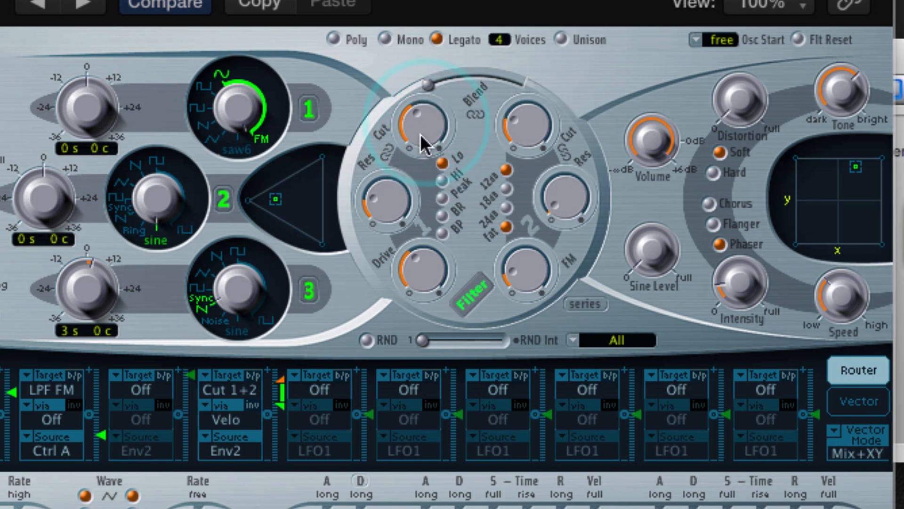
{"action": "left_click", "coordinate": [441, 178]}
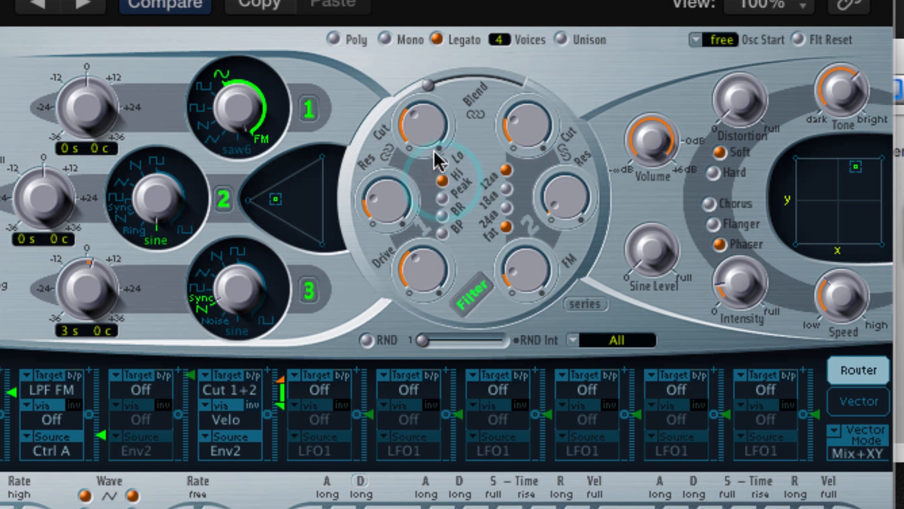
{"action": "left_click_drag", "start_coordinate": [429, 132], "coordinate": [430, 24]}
{"action": "left_click", "coordinate": [441, 198]}
{"action": "mouse_move", "coordinate": [426, 137]}
{"action": "left_mouse_down"}
{"action": "mouse_move", "coordinate": [423, 292]}
{"action": "mouse_move", "coordinate": [419, 154]}
{"action": "left_mouse_up"}
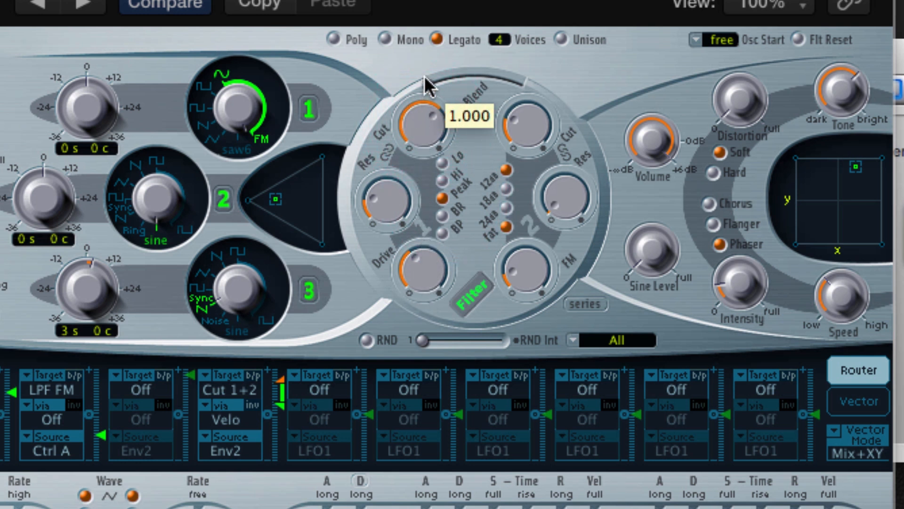
{"action": "left_click_drag", "start_coordinate": [426, 87], "coordinate": [427, 86]}
{"action": "left_click", "coordinate": [443, 216]}
{"action": "left_click_drag", "start_coordinate": [438, 121], "coordinate": [434, 208]}
{"action": "left_click", "coordinate": [439, 228]}
{"action": "left_click_drag", "start_coordinate": [430, 119], "coordinate": [474, 140]}
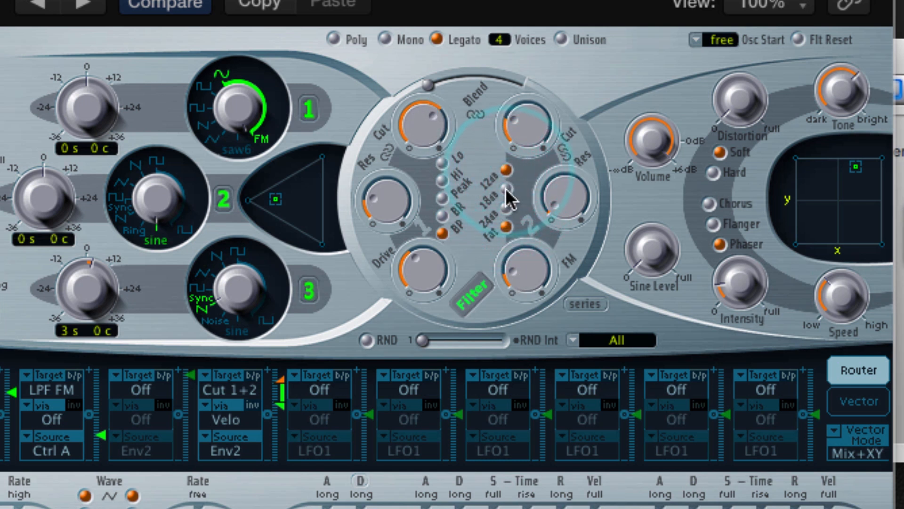
Step: Return filter 1 to Lo mode and try the 24 dB slope on filter 2 before restoring 12 dB
{"action": "left_click", "coordinate": [506, 207]}
{"action": "left_click", "coordinate": [443, 163]}
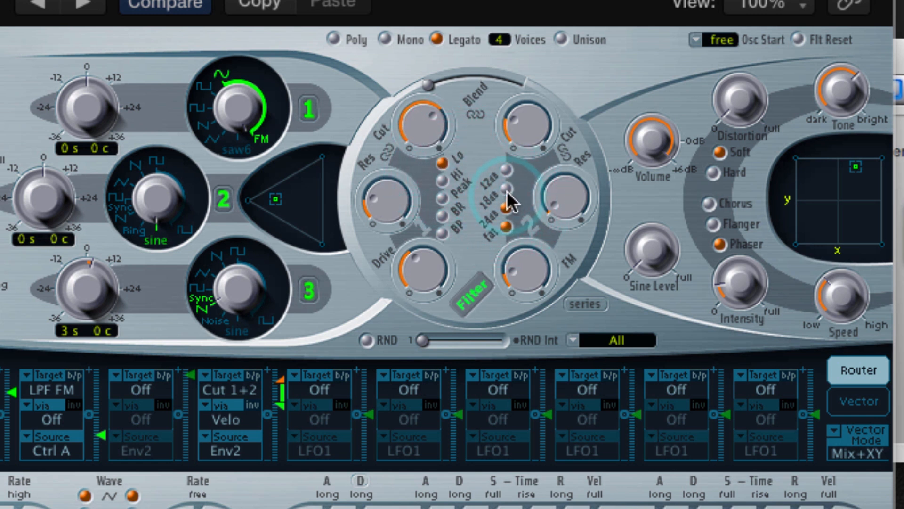
{"action": "left_click", "coordinate": [507, 170]}
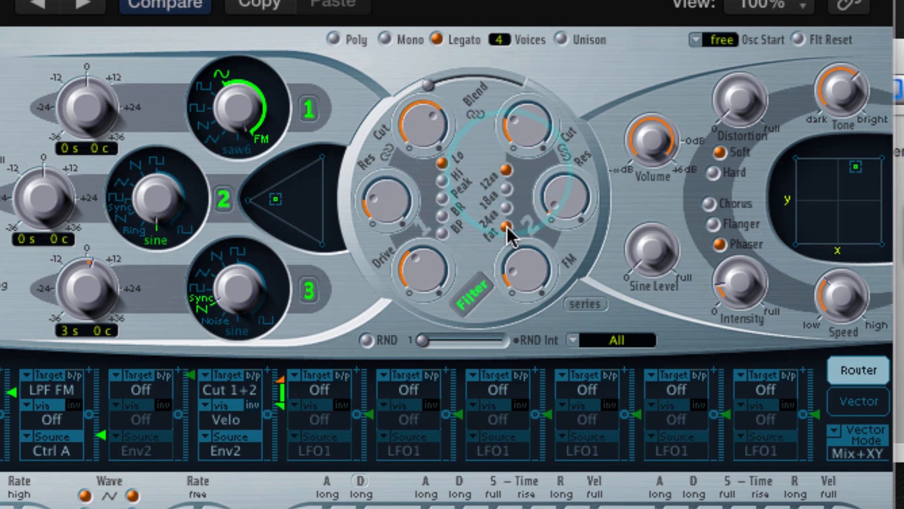
Step: Raise filter 2's cutoff to about 0.794, shift the Blend fully to filter 2 and compare its slopes, ending on 12 dB
{"action": "left_click_drag", "start_coordinate": [517, 126], "coordinate": [532, 79]}
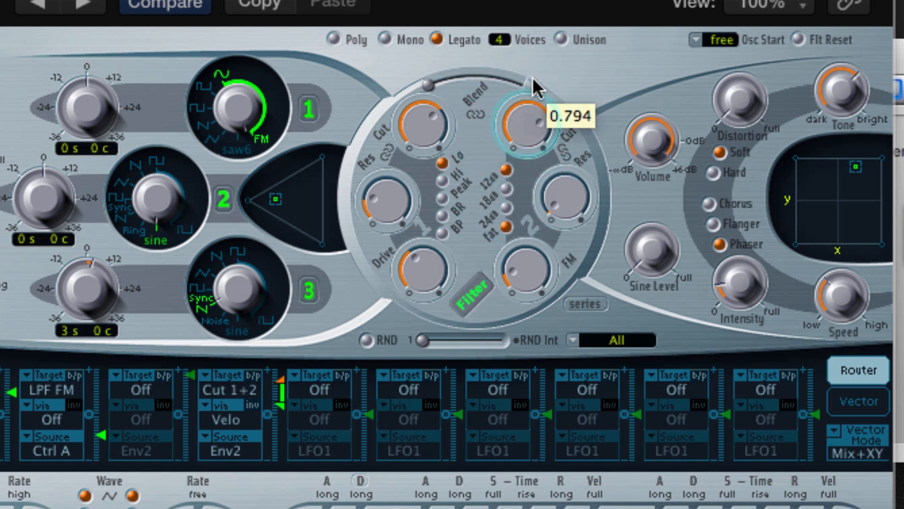
{"action": "left_click_drag", "start_coordinate": [466, 66], "coordinate": [519, 176]}
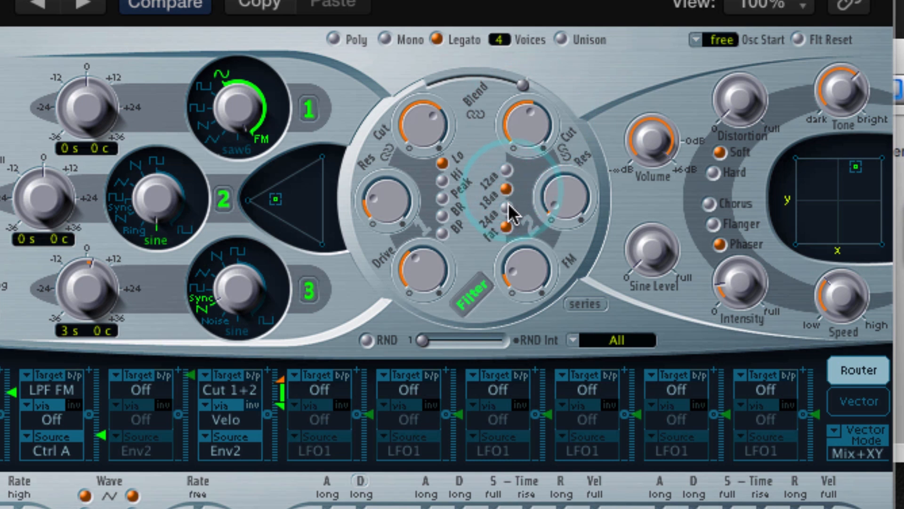
{"action": "left_click", "coordinate": [506, 206]}
{"action": "left_click", "coordinate": [506, 170]}
Step: Adjust filter 2's cutoff, FM and resonance, with resonance at about 0.38, and move the Blend back near the centre
{"action": "left_click_drag", "start_coordinate": [527, 124], "coordinate": [531, 49]}
{"action": "left_click_drag", "start_coordinate": [546, 193], "coordinate": [565, 104]}
{"action": "left_click_drag", "start_coordinate": [541, 280], "coordinate": [537, 257]}
{"action": "left_click_drag", "start_coordinate": [578, 190], "coordinate": [575, 210]}
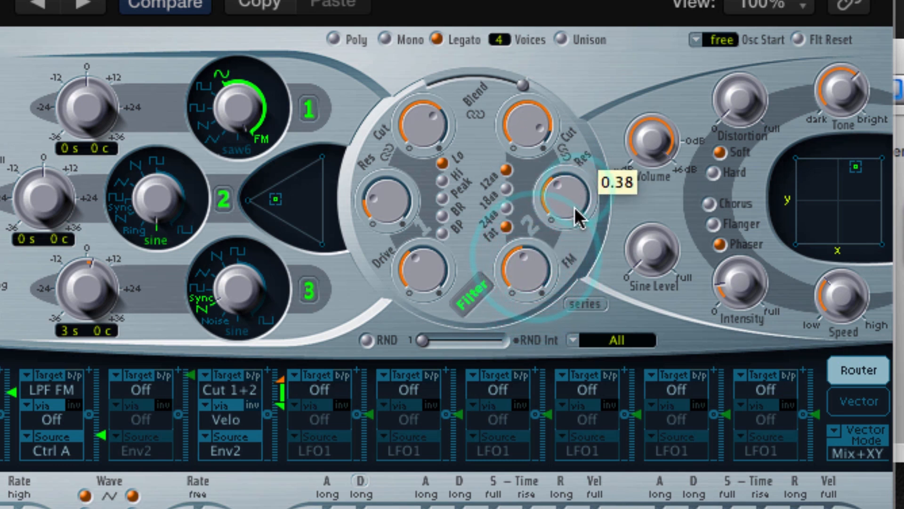
{"action": "left_click_drag", "start_coordinate": [541, 274], "coordinate": [539, 281]}
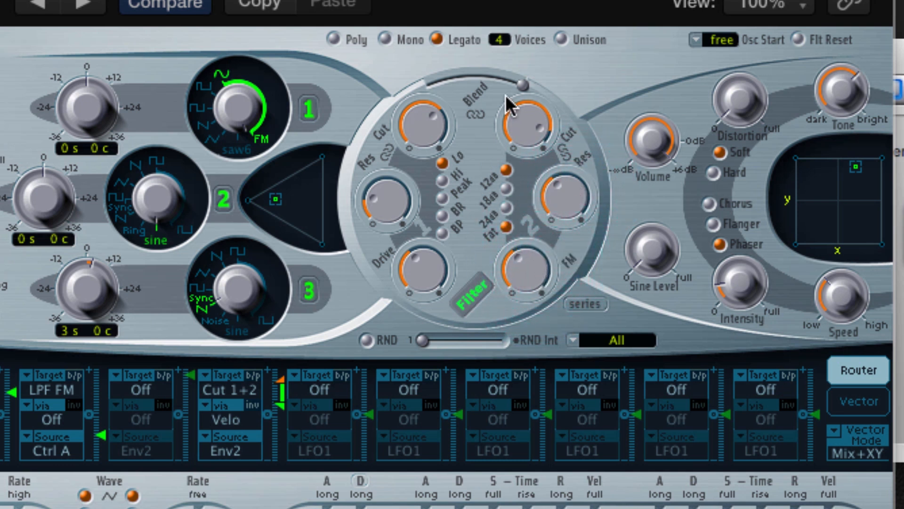
{"action": "left_click_drag", "start_coordinate": [492, 75], "coordinate": [478, 56]}
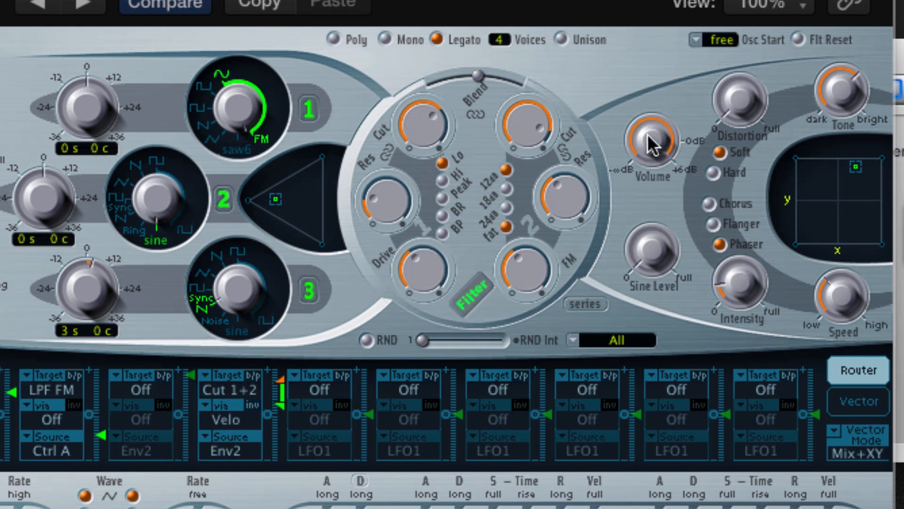
Step: Turn the distortion Tone up to bright, switch the distortion to Hard and raise its amount to about 13.2 dB
{"action": "left_click_drag", "start_coordinate": [838, 99], "coordinate": [846, 2]}
{"action": "mouse_move", "coordinate": [753, 106]}
{"action": "left_mouse_down"}
{"action": "mouse_move", "coordinate": [754, 28]}
{"action": "mouse_move", "coordinate": [754, 109]}
{"action": "left_mouse_up"}
{"action": "left_click", "coordinate": [714, 173]}
{"action": "left_click_drag", "start_coordinate": [758, 22], "coordinate": [759, 14]}
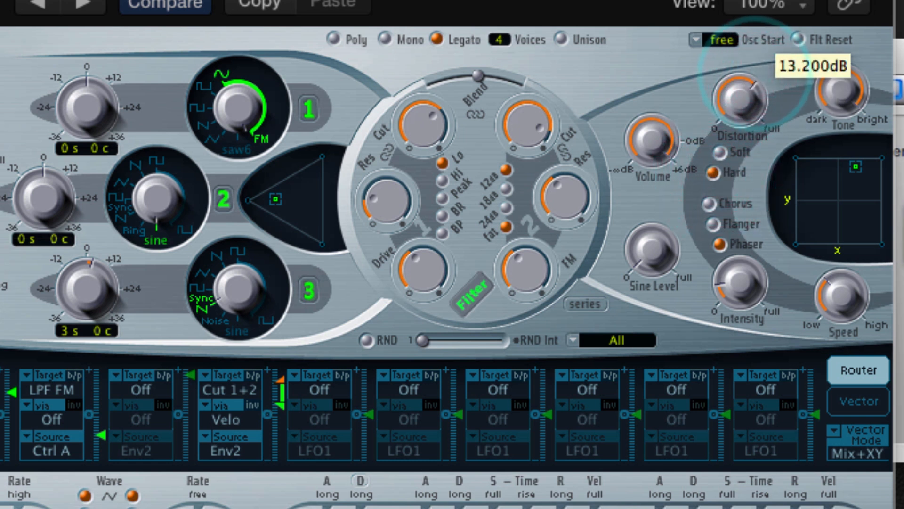
Step: Raise the modulation effect's intensity to full and compare the Phaser, Flanger and Chorus types
{"action": "left_click", "coordinate": [720, 243]}
{"action": "left_click_drag", "start_coordinate": [737, 282], "coordinate": [757, 54]}
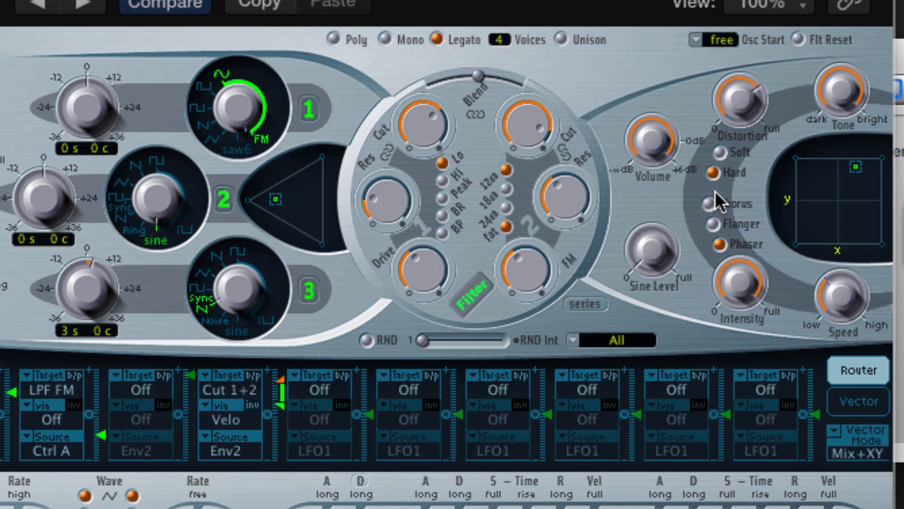
{"action": "left_click", "coordinate": [717, 224]}
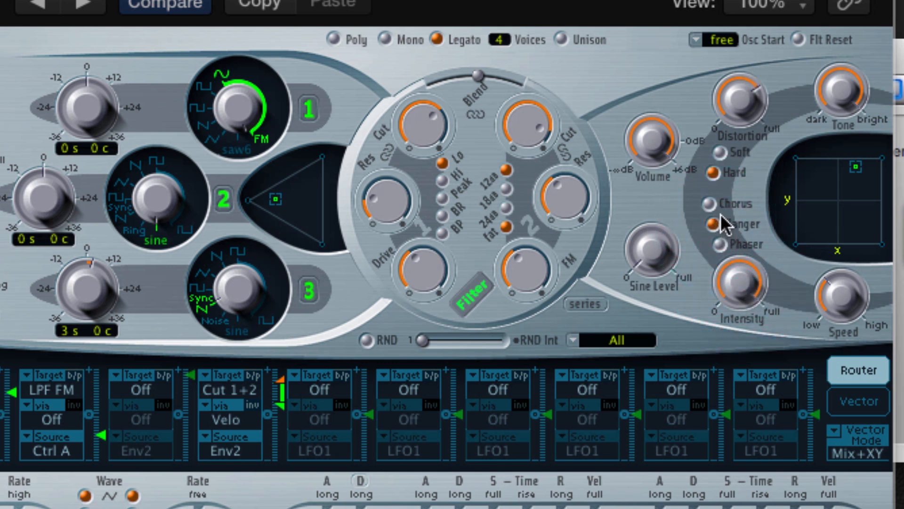
{"action": "left_click", "coordinate": [711, 202]}
{"action": "mouse_move", "coordinate": [765, 267]}
Step: Switch the distortion to Soft, move the XY pad point to its lower-left corner, and reduce the effect intensity with Phaser selected
{"action": "left_click", "coordinate": [720, 152]}
{"action": "left_click_drag", "start_coordinate": [856, 166], "coordinate": [810, 234]}
{"action": "left_click_drag", "start_coordinate": [754, 272], "coordinate": [745, 315]}
{"action": "left_click", "coordinate": [725, 241]}
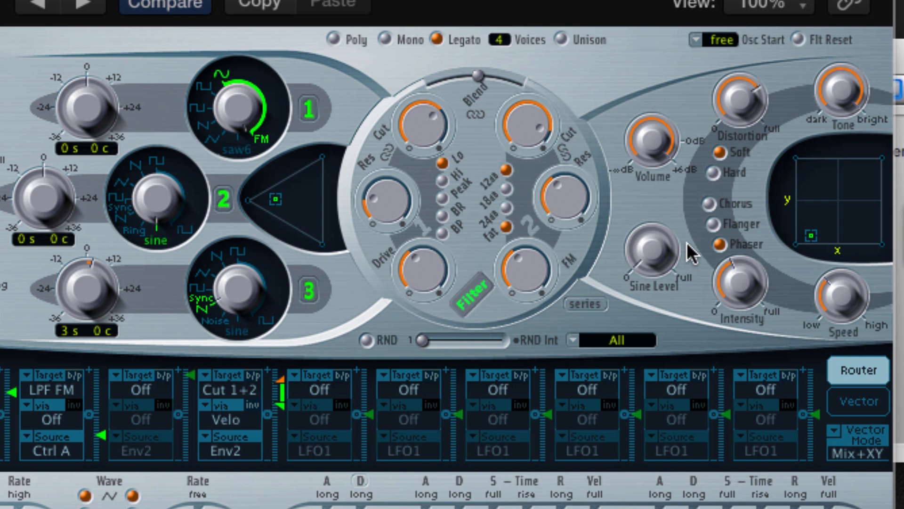
Step: Sweep the modulation effect's speed between low and high and compare effect types, ending on Flanger at high speed
{"action": "left_click_drag", "start_coordinate": [830, 287], "coordinate": [843, 182]}
{"action": "left_click_drag", "start_coordinate": [811, 278], "coordinate": [818, 456]}
{"action": "left_click_drag", "start_coordinate": [843, 283], "coordinate": [848, 141]}
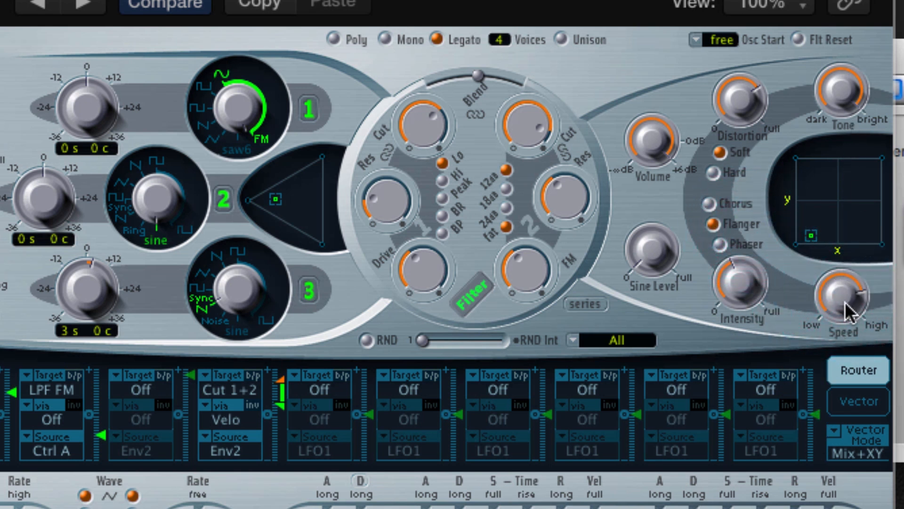
{"action": "left_click", "coordinate": [740, 200]}
{"action": "left_click", "coordinate": [745, 227]}
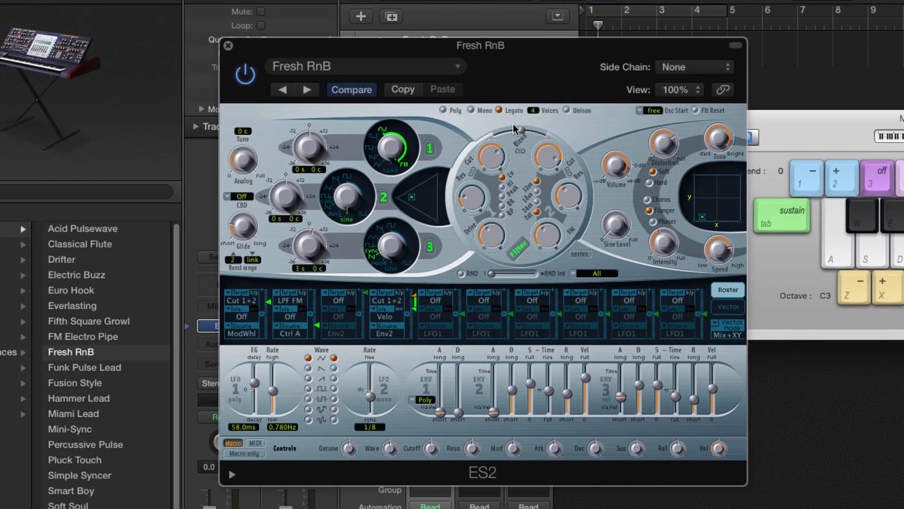
Step: Shift the filter Blend toward filter 1 and lower filter 1's cutoff
{"action": "left_click_drag", "start_coordinate": [516, 128], "coordinate": [495, 134]}
{"action": "mouse_move", "coordinate": [493, 157]}
{"action": "left_mouse_down"}
{"action": "mouse_move", "coordinate": [496, 190]}
{"action": "mouse_move", "coordinate": [497, 166]}
{"action": "mouse_move", "coordinate": [498, 174]}
{"action": "left_mouse_up"}
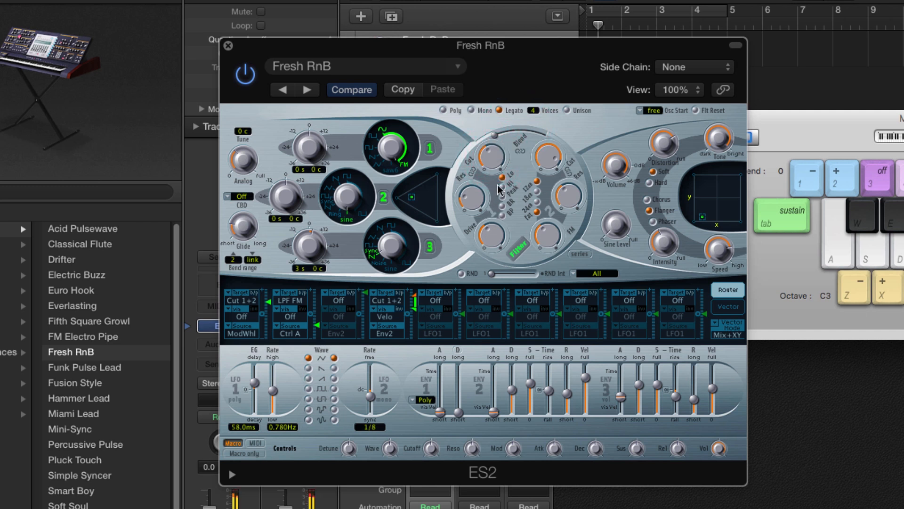
Step: Route LFO1 to Cutoff 1 in the sixth router slot and turn its modulation amount fully down
{"action": "left_click", "coordinate": [489, 301]}
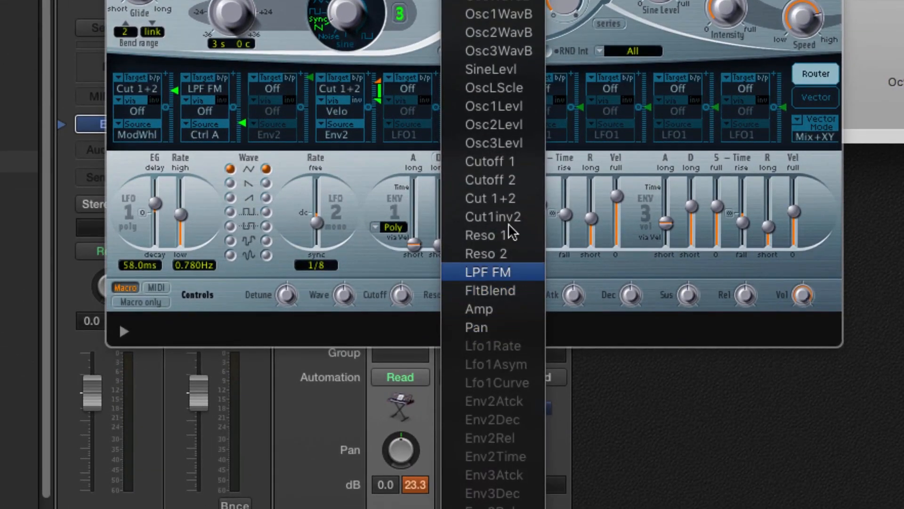
{"action": "left_click", "coordinate": [477, 247]}
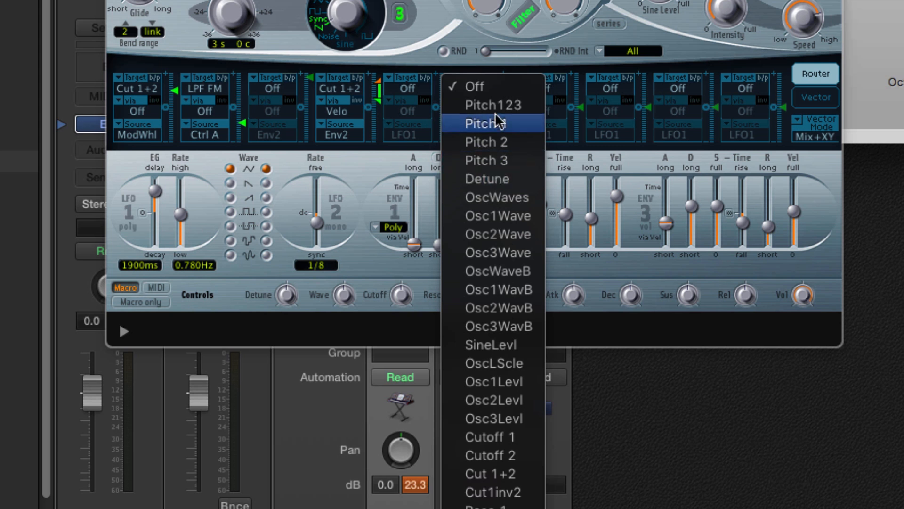
{"action": "left_click", "coordinate": [505, 438]}
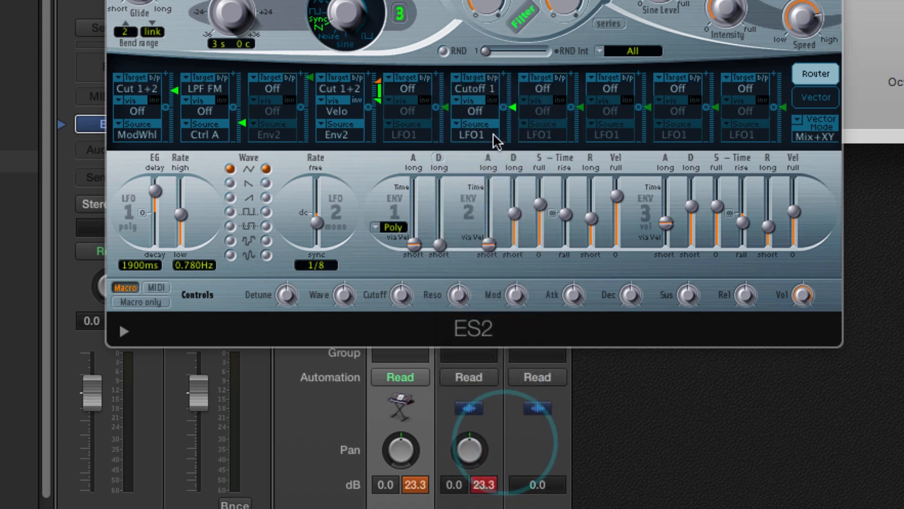
{"action": "mouse_move", "coordinate": [513, 112]}
{"action": "left_mouse_down"}
{"action": "mouse_move", "coordinate": [516, 81]}
{"action": "mouse_move", "coordinate": [513, 146]}
{"action": "mouse_move", "coordinate": [518, 85]}
{"action": "mouse_move", "coordinate": [513, 126]}
{"action": "left_mouse_up"}
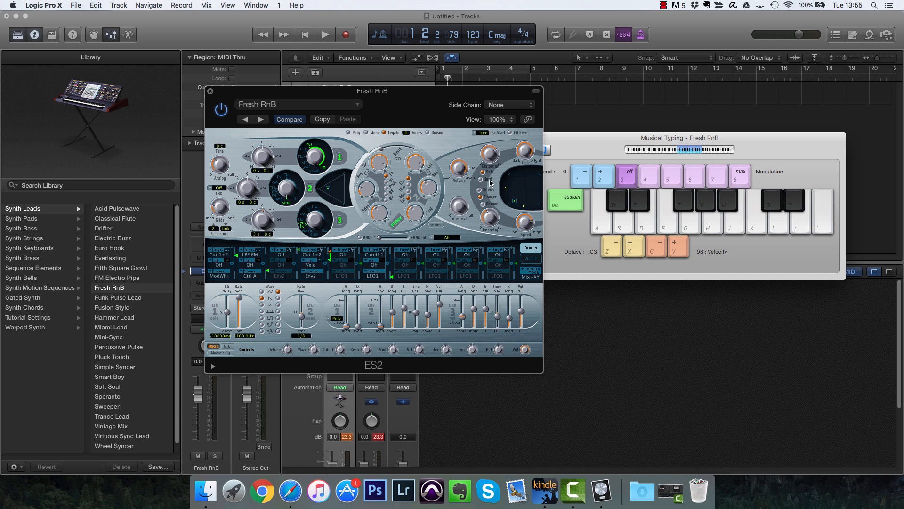
Step: Browse the ES2 preset categories, looking through the Sequence Elements presets
{"action": "left_click", "coordinate": [310, 108]}
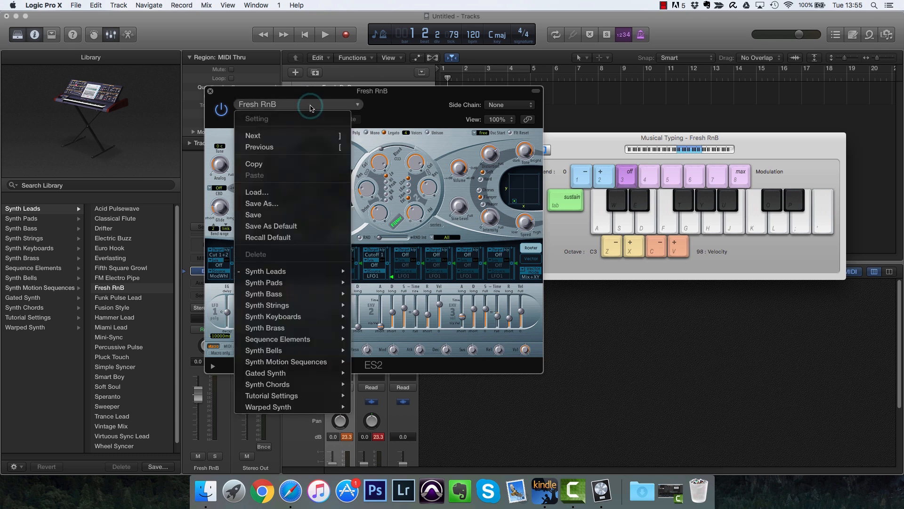
{"action": "mouse_move", "coordinate": [282, 339]}
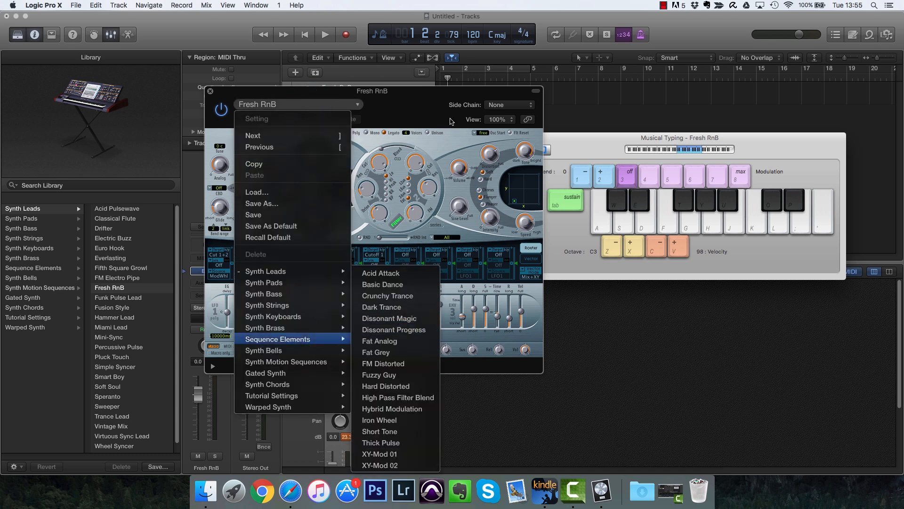
{"action": "left_click", "coordinate": [454, 140]}
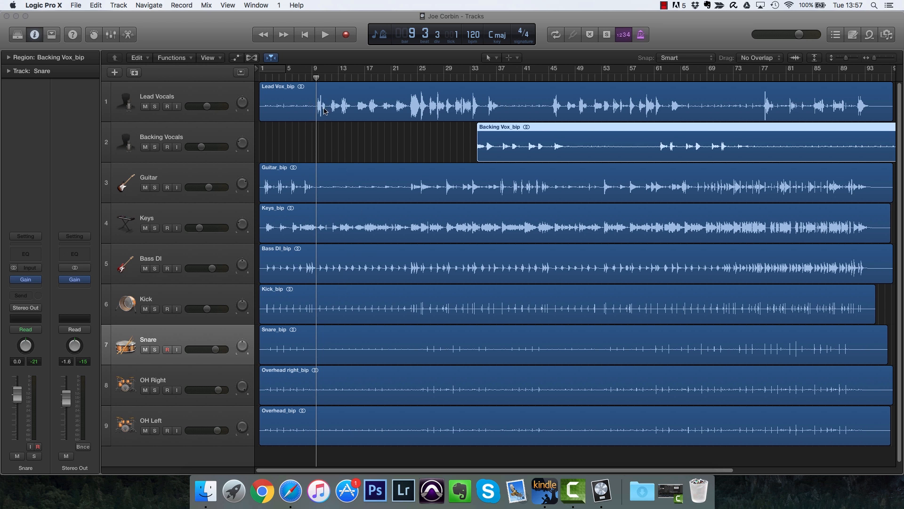
Step: Play the song from bar 9 and from about bar 31 to find a lead vocal phrase for sampling
{"action": "key", "text": "space"}
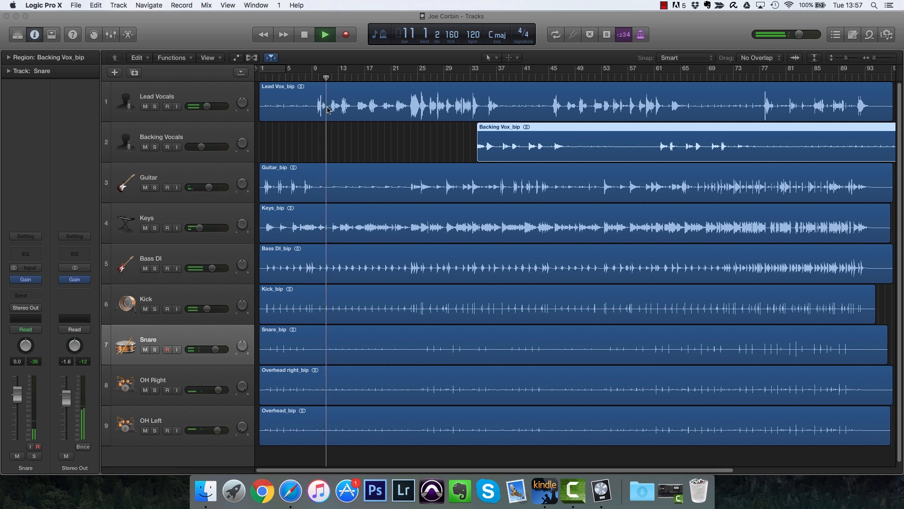
{"action": "key", "text": "space"}
{"action": "left_click_drag", "start_coordinate": [327, 78], "coordinate": [324, 78]}
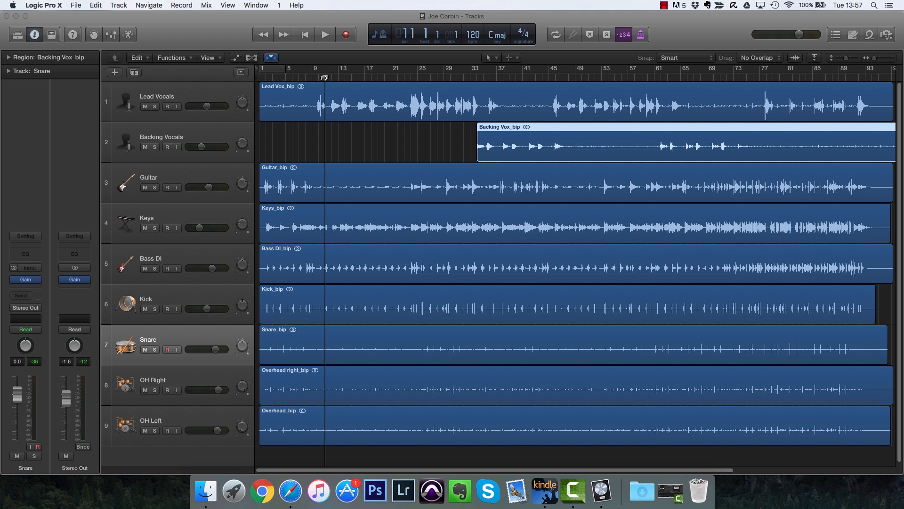
{"action": "key", "text": "super+Right"}
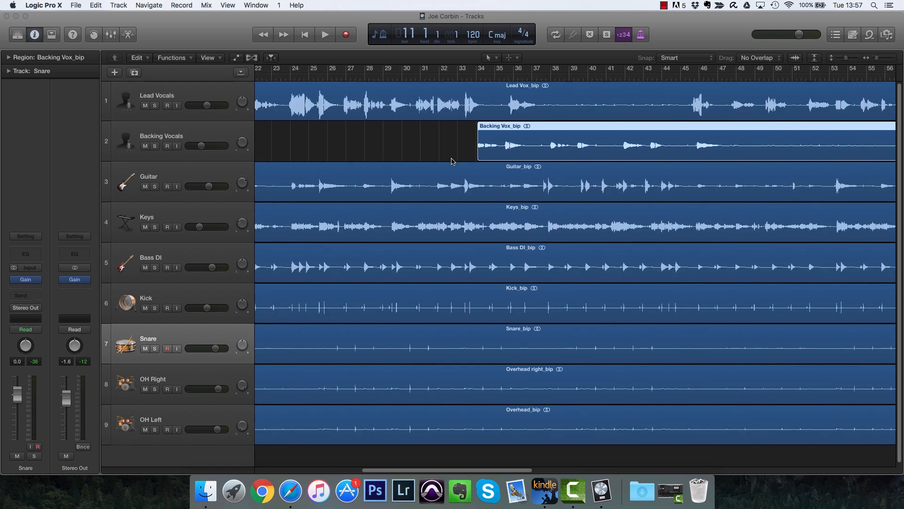
{"action": "mouse_move", "coordinate": [449, 77]}
{"action": "left_mouse_down"}
{"action": "mouse_move", "coordinate": [430, 78]}
{"action": "mouse_move", "coordinate": [444, 77]}
{"action": "mouse_move", "coordinate": [437, 76]}
{"action": "left_mouse_up"}
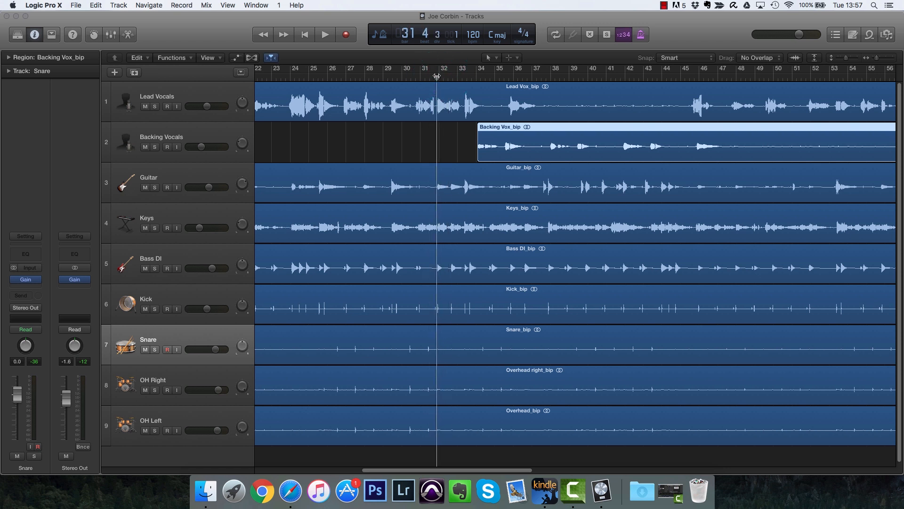
{"action": "key", "text": "space"}
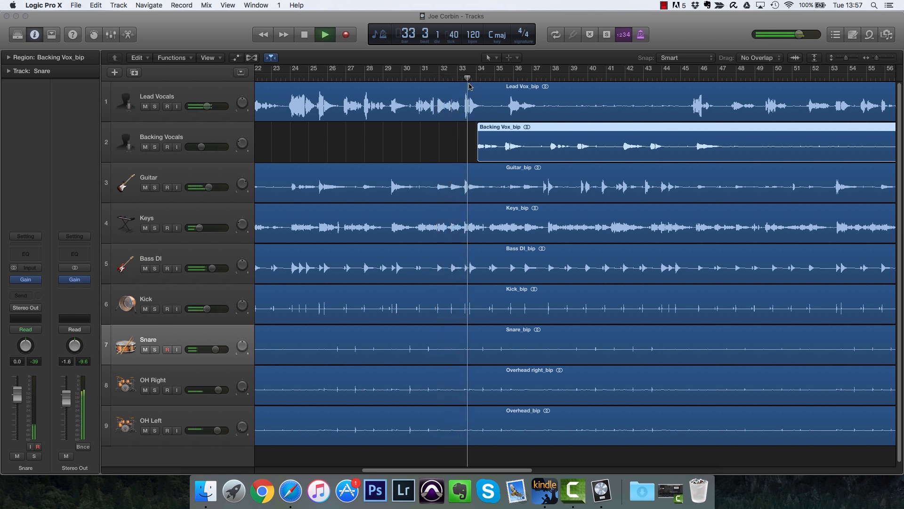
{"action": "key", "text": "space"}
Step: Place the playhead at bar 33 beat 2, where the lead vocal phrase starts, and clear the region selection
{"action": "left_click_drag", "start_coordinate": [465, 77], "coordinate": [464, 77]}
{"action": "key", "text": "super+Right"}
{"action": "key", "text": "super+Right"}
{"action": "key", "text": "super+Right"}
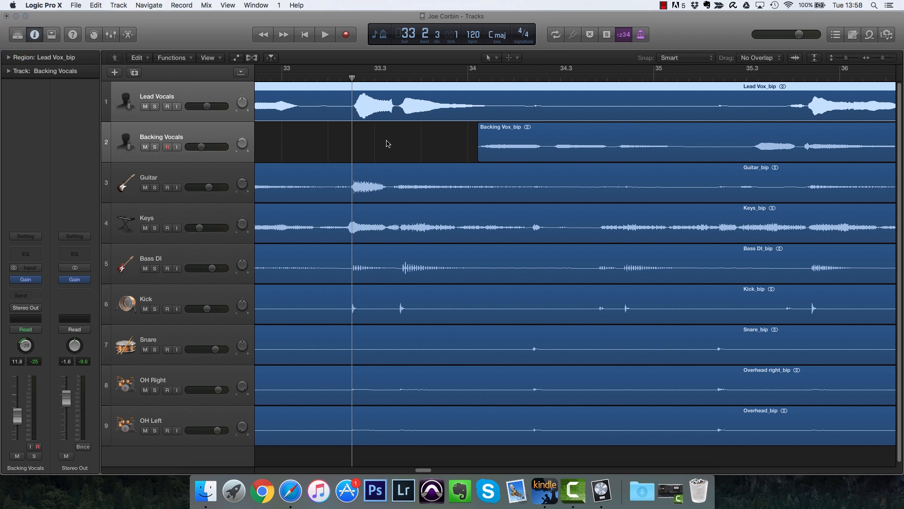
{"action": "left_click", "coordinate": [356, 75]}
{"action": "left_click", "coordinate": [353, 138]}
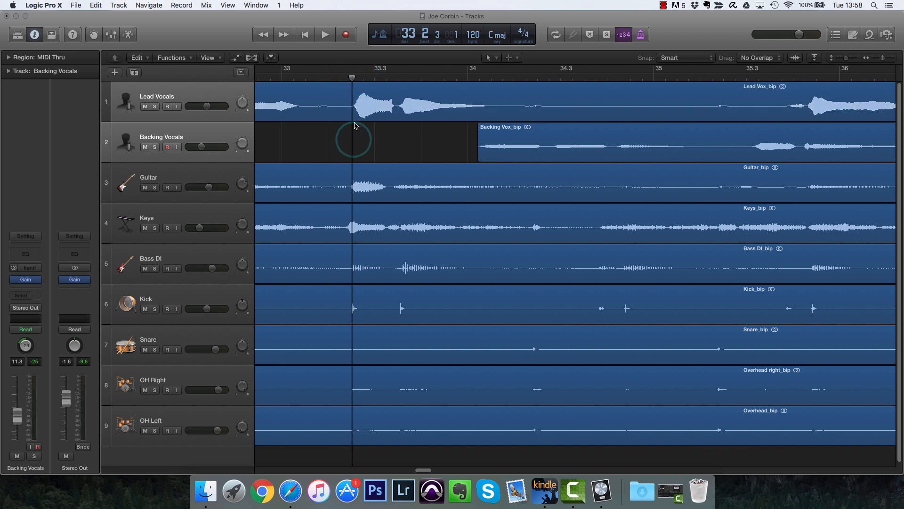
Step: Split the Lead Vox_bip region at the playhead and just after bar 34, and select the phrase in between
{"action": "double_click", "coordinate": [353, 99], "text": "super"}
{"action": "double_click", "coordinate": [490, 111], "text": "super"}
{"action": "left_click", "coordinate": [418, 111]}
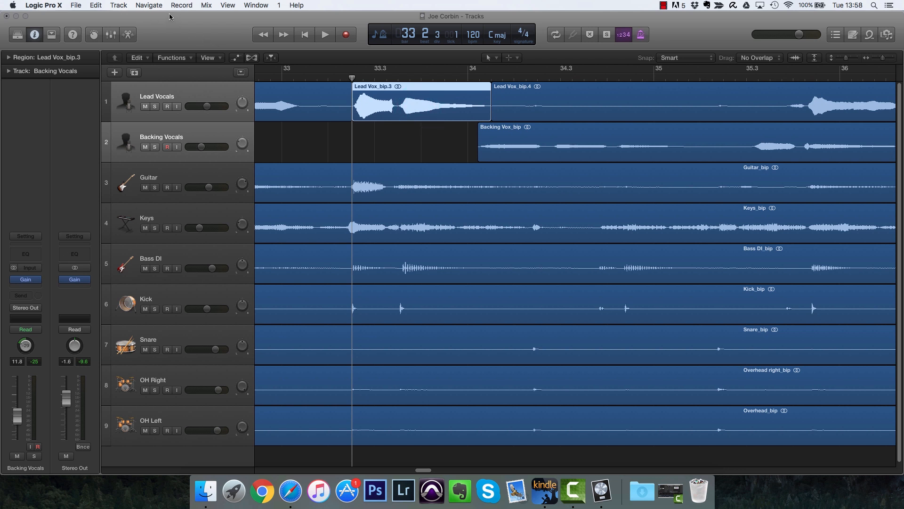
Step: Convert the selected vocal phrase to a new sampler track named Lead Vox_bip, creating zones from regions
{"action": "left_click", "coordinate": [119, 5]}
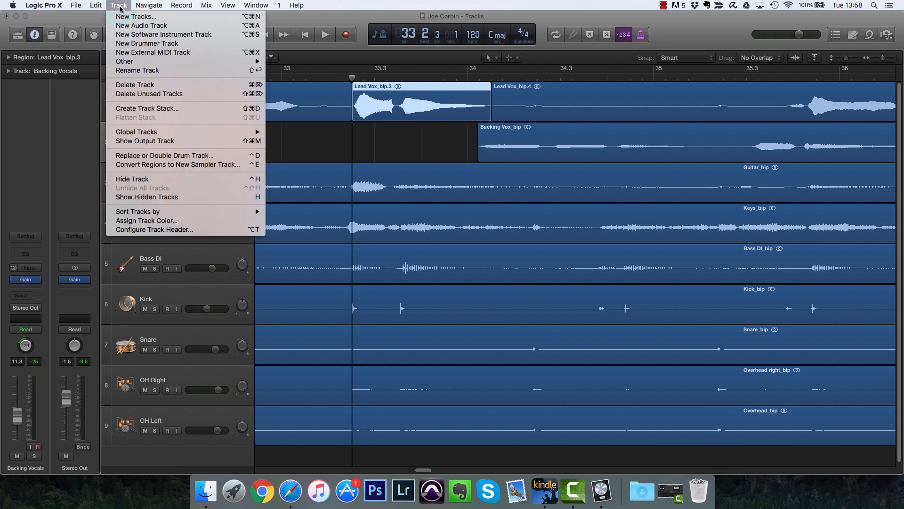
{"action": "left_click", "coordinate": [159, 166]}
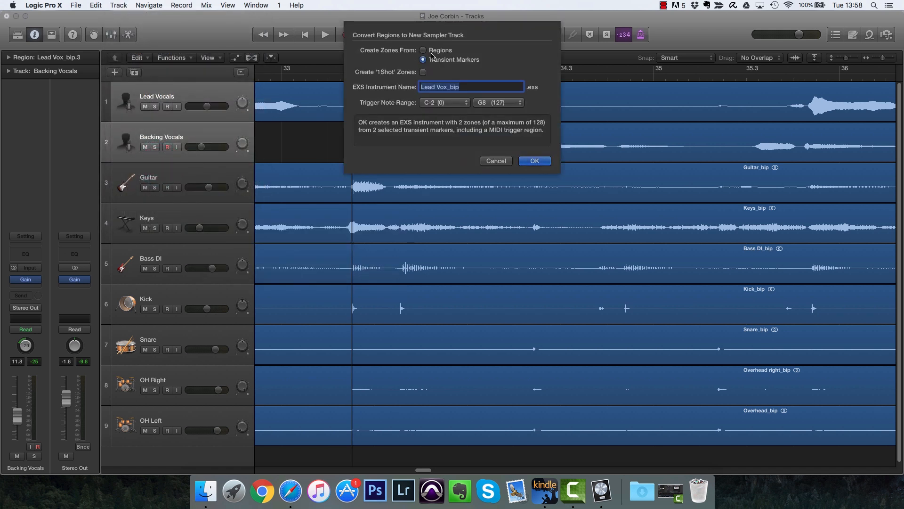
{"action": "left_click", "coordinate": [434, 52]}
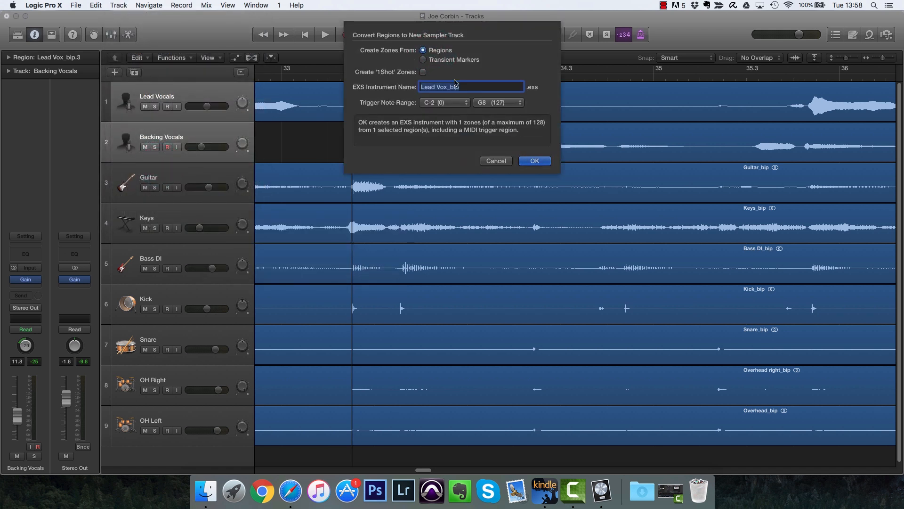
{"action": "left_click", "coordinate": [525, 161]}
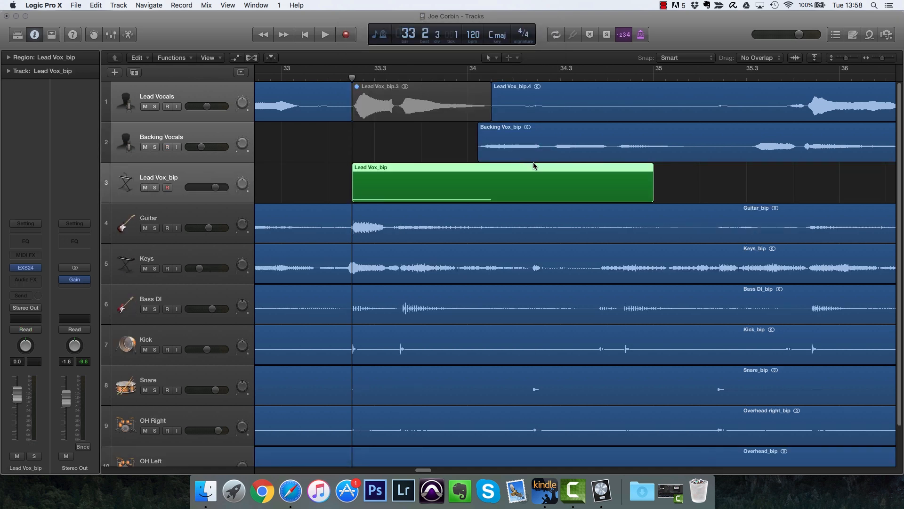
Step: Solo only the new Lead Vox_bip sampler track and play its region
{"action": "left_click", "coordinate": [153, 188]}
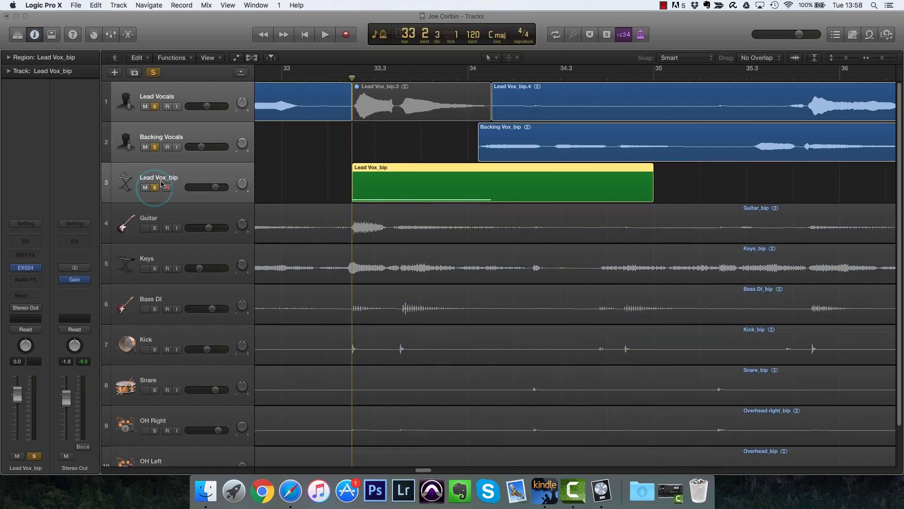
{"action": "left_click", "coordinate": [153, 73]}
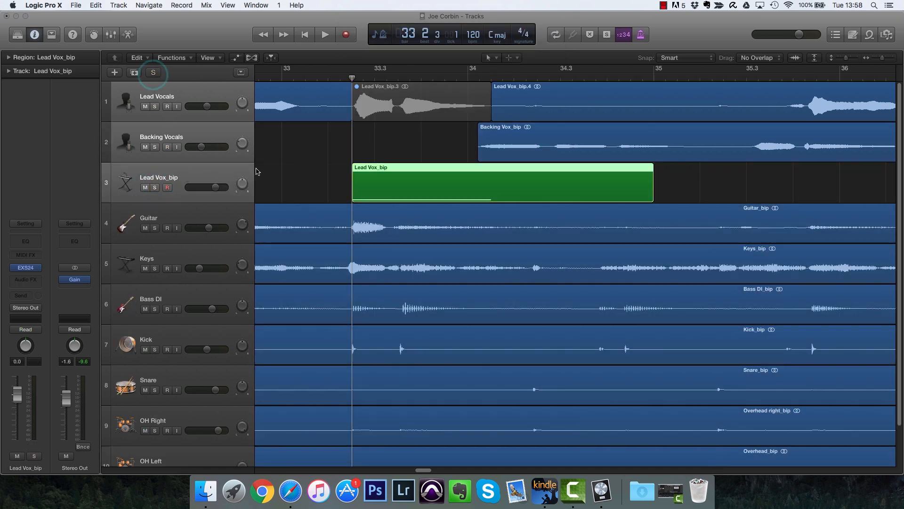
{"action": "left_click", "coordinate": [154, 188]}
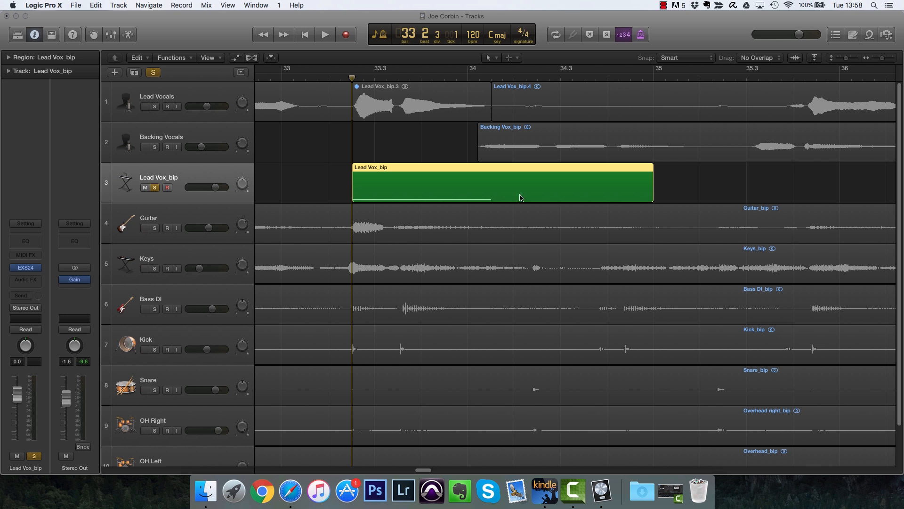
{"action": "key", "text": "space"}
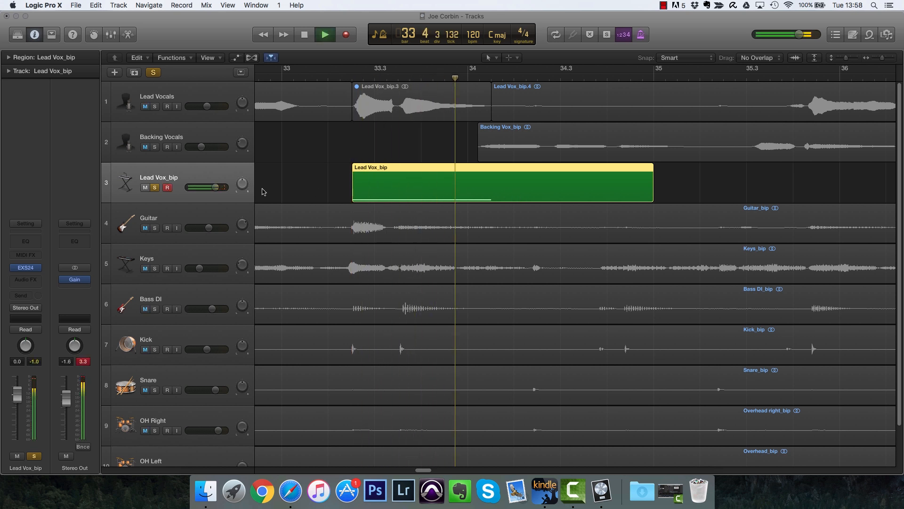
Step: Lower the Lead Vox_bip sampler track's volume to about -9.2 dB while replaying the phrase
{"action": "left_click_drag", "start_coordinate": [215, 187], "coordinate": [204, 187]}
{"action": "key", "text": "space"}
{"action": "left_click", "coordinate": [339, 78]}
{"action": "key", "text": "space"}
{"action": "key", "text": "space"}
{"action": "left_click_drag", "start_coordinate": [206, 188], "coordinate": [204, 187]}
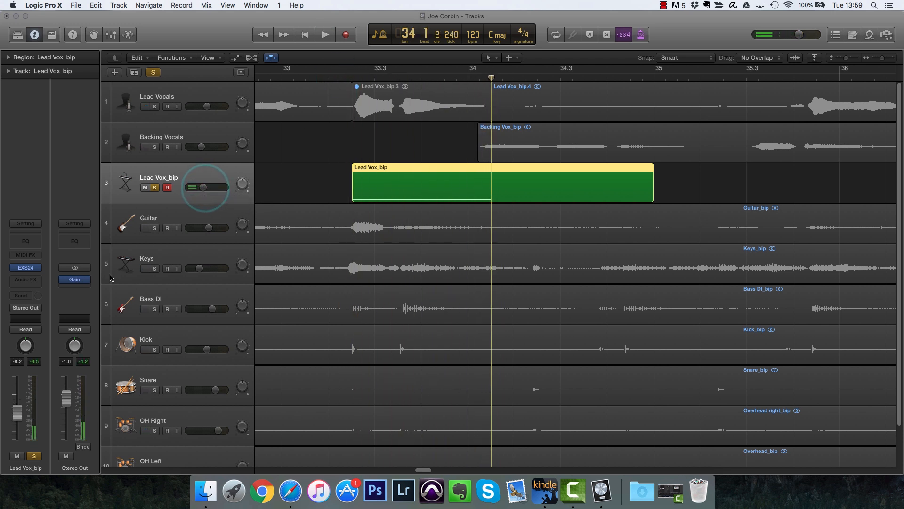
Step: Open the track's EXS24 sampler, move it clear of the channel strip, and open its instrument editor
{"action": "left_click", "coordinate": [25, 267]}
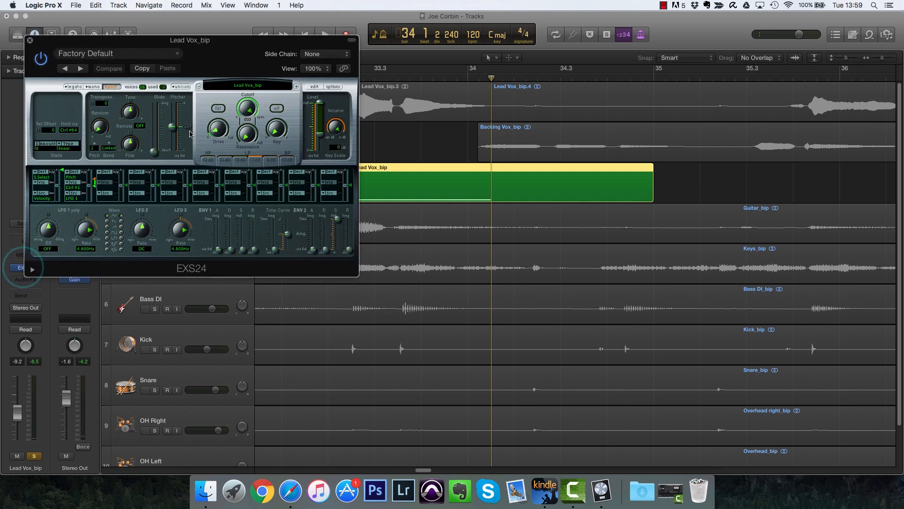
{"action": "left_click_drag", "start_coordinate": [217, 47], "coordinate": [365, 127]}
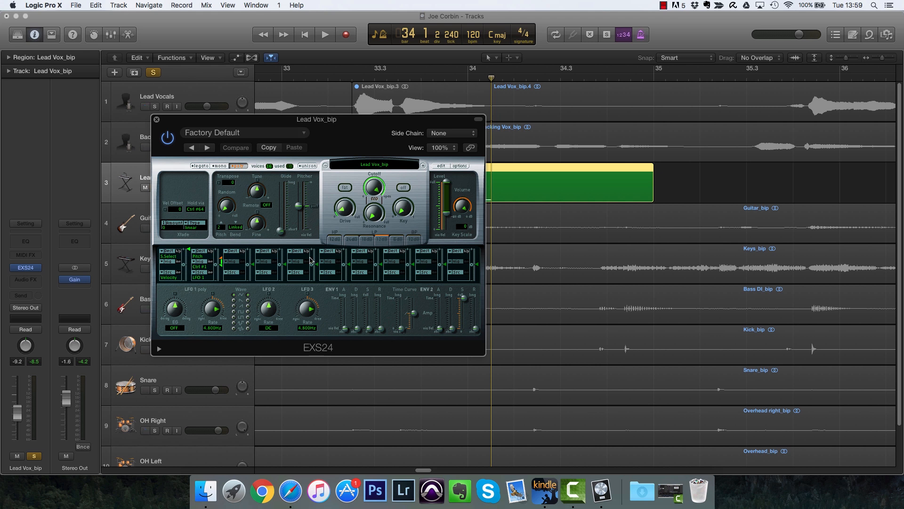
{"action": "left_click", "coordinate": [442, 166]}
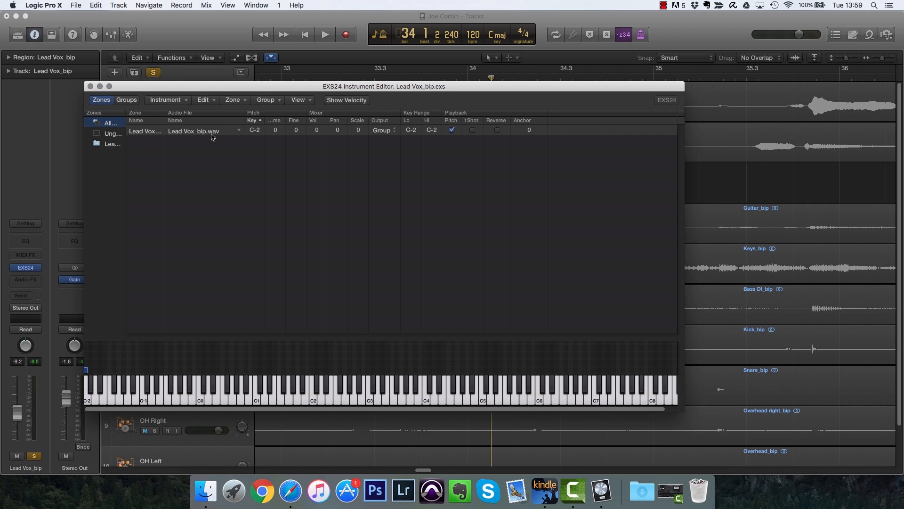
Step: Audition the zone's C-2 key and further keys up the instrument editor's keyboard to check which ones trigger the sample
{"action": "left_click", "coordinate": [88, 399]}
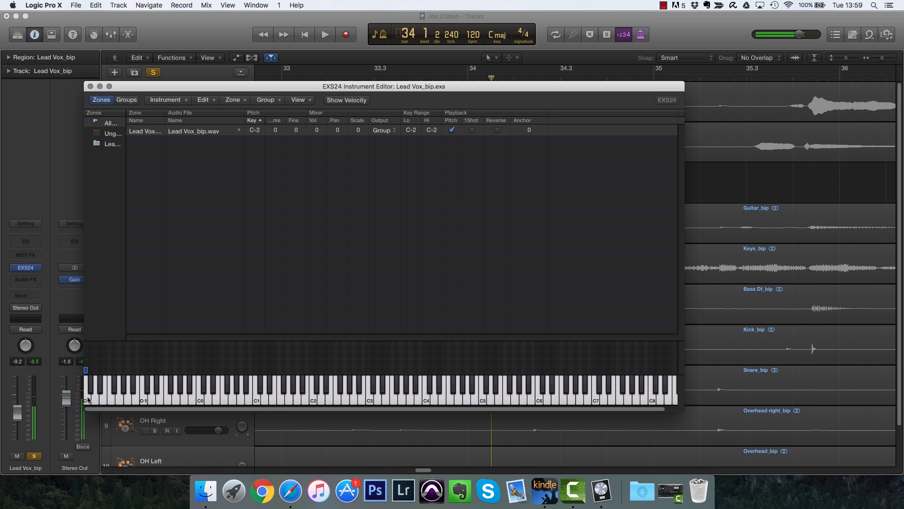
{"action": "left_click", "coordinate": [88, 402]}
{"action": "left_click", "coordinate": [115, 384]}
{"action": "left_click", "coordinate": [157, 382]}
{"action": "left_click", "coordinate": [237, 380]}
{"action": "left_click", "coordinate": [198, 392]}
{"action": "left_click", "coordinate": [201, 390]}
{"action": "left_click", "coordinate": [299, 391]}
{"action": "left_click", "coordinate": [360, 385]}
{"action": "left_click", "coordinate": [420, 386]}
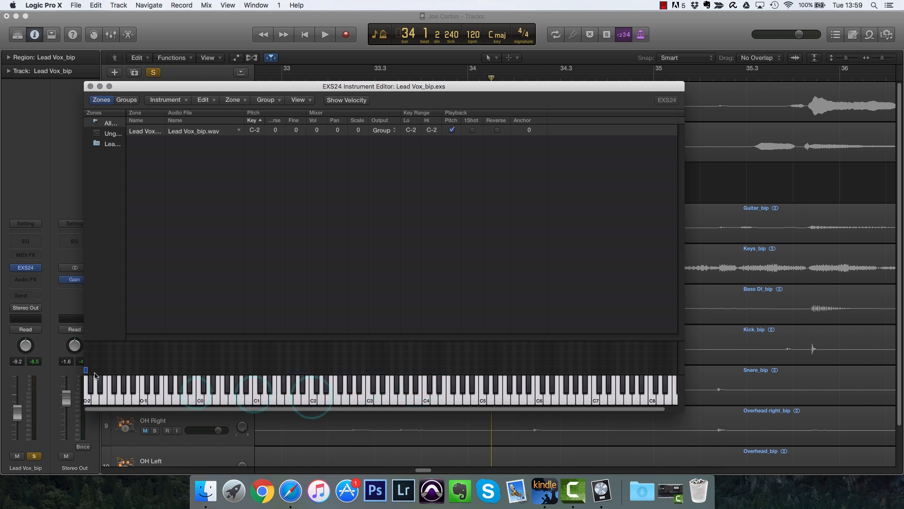
Step: Extend the Lead Vox_bip zone's key range so that its highest note is F3
{"action": "left_click_drag", "start_coordinate": [86, 369], "coordinate": [329, 370]}
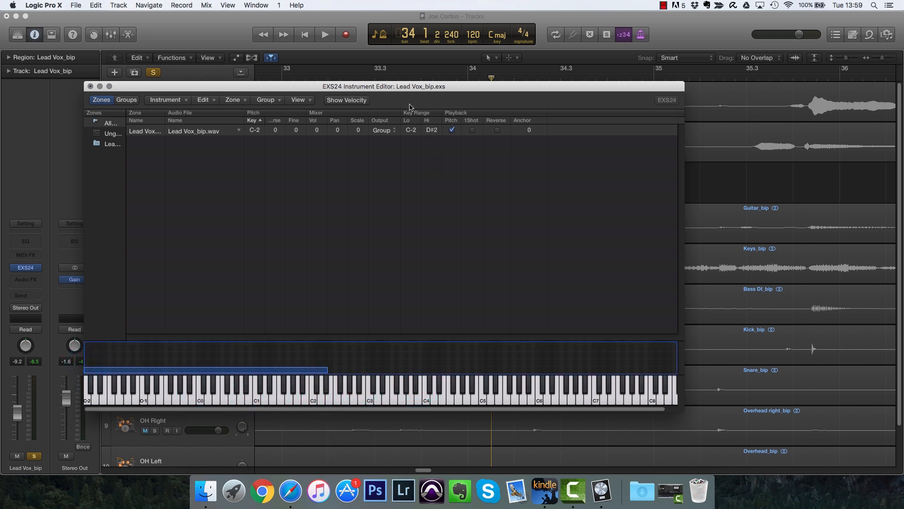
{"action": "left_click_drag", "start_coordinate": [436, 130], "coordinate": [428, 103]}
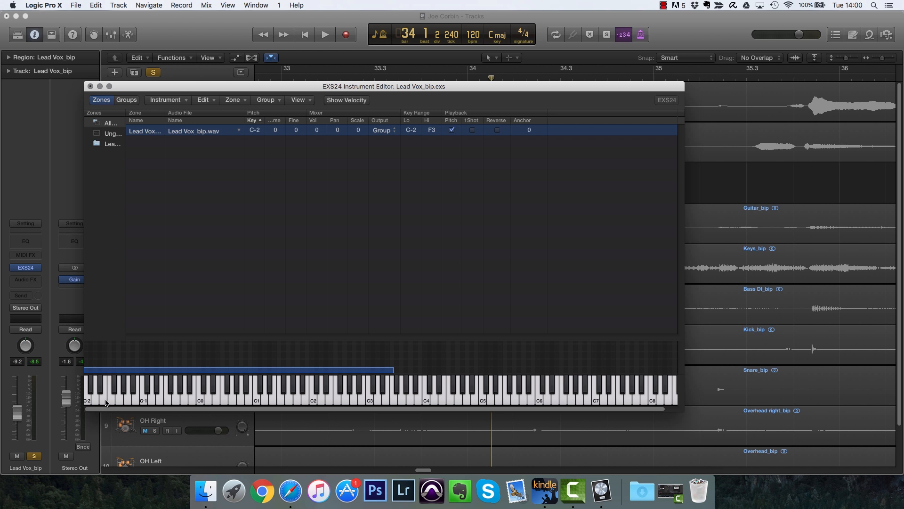
Step: Show Musical Typing, try a note in the C3 octave, and move the keyboard range down to C-2
{"action": "key", "text": "super+k"}
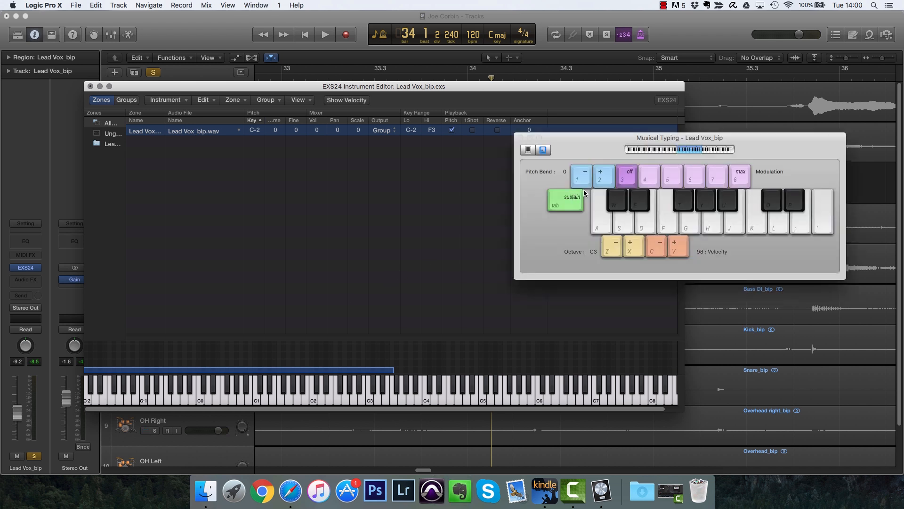
{"action": "key", "text": "s"}
{"action": "key", "text": "s"}
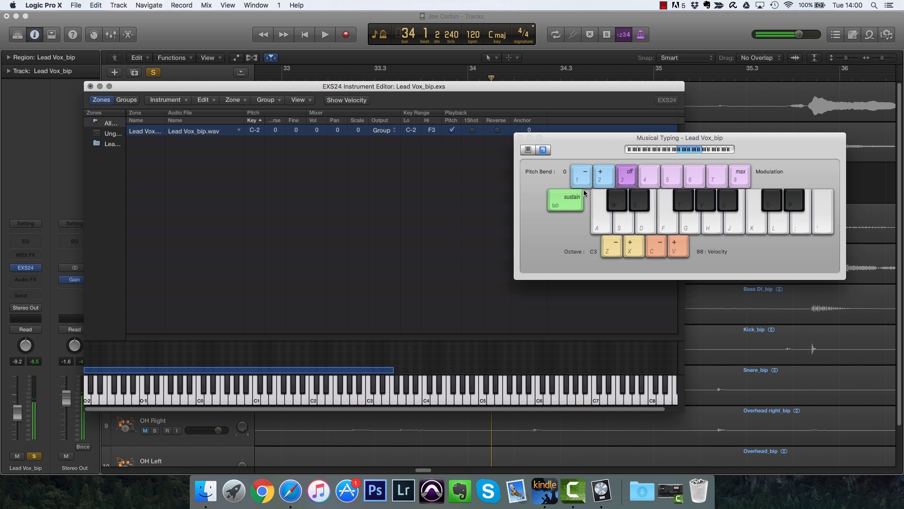
{"action": "left_click", "coordinate": [648, 149]}
{"action": "left_click_drag", "start_coordinate": [648, 150], "coordinate": [615, 155]}
Step: Play six ascending white-key notes in the C-2 octave to hear the vocal sample at different pitches
{"action": "key", "text": "a"}
{"action": "key", "text": "s"}
{"action": "key", "text": "d"}
{"action": "key", "text": "f"}
{"action": "key", "text": "g"}
{"action": "key", "text": "h"}
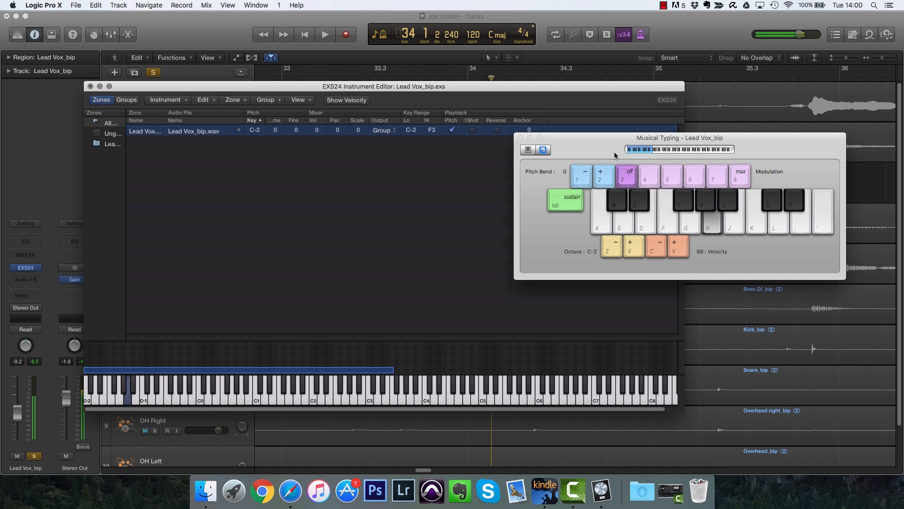
Step: Play a ten-note white-key melody in the C-2 octave range with Musical Typing to hear the vocal sample as an instrument
{"action": "key", "text": "j"}
{"action": "key", "text": "k"}
{"action": "key", "text": "l"}
{"action": "key", "text": "h"}
{"action": "key", "text": "j"}
{"action": "key", "text": "k"}
{"action": "key", "text": "a"}
{"action": "key", "text": "g"}
{"action": "key", "text": "f"}
{"action": "key", "text": "h"}
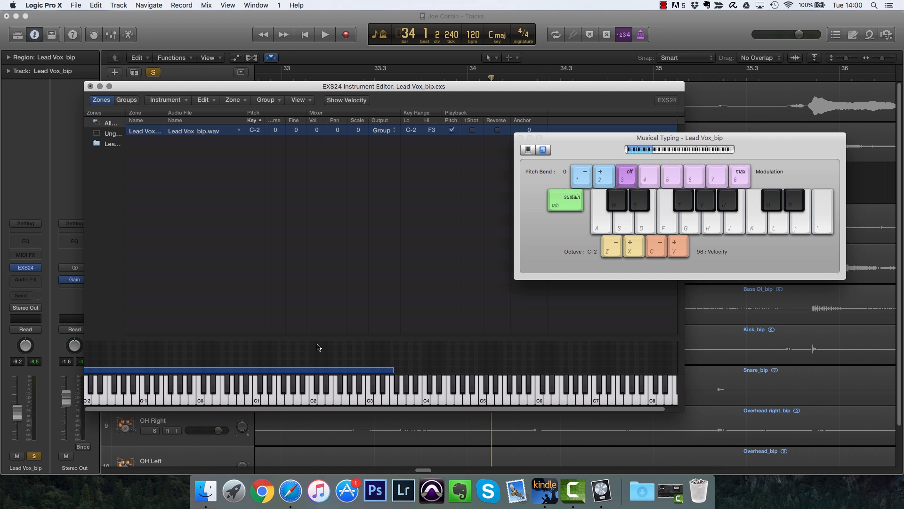
Step: Insert the Tuner metering plug-in on the Lead Vox_bip channel and arrange the windows so the tuner and instrument editor are both visible
{"action": "left_click", "coordinate": [365, 88]}
{"action": "left_click_drag", "start_coordinate": [365, 87], "coordinate": [448, 83]}
{"action": "left_click", "coordinate": [806, 154]}
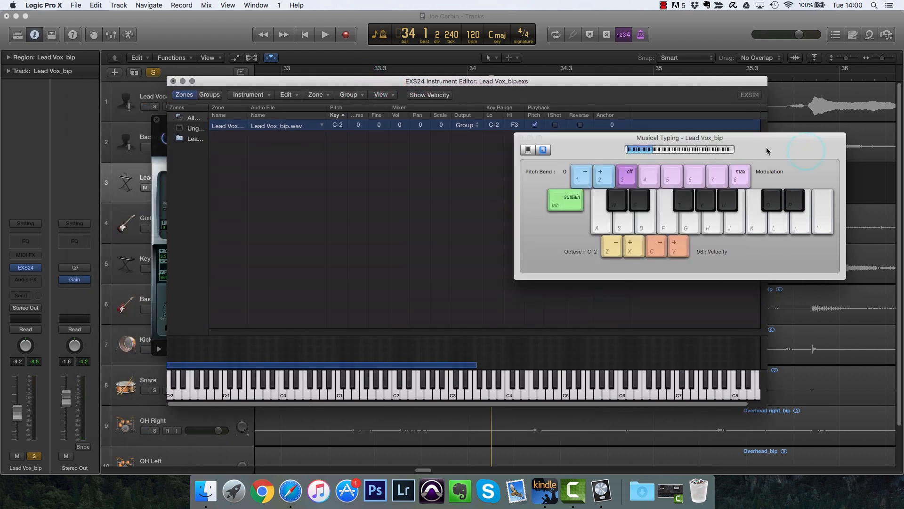
{"action": "left_click", "coordinate": [31, 282]}
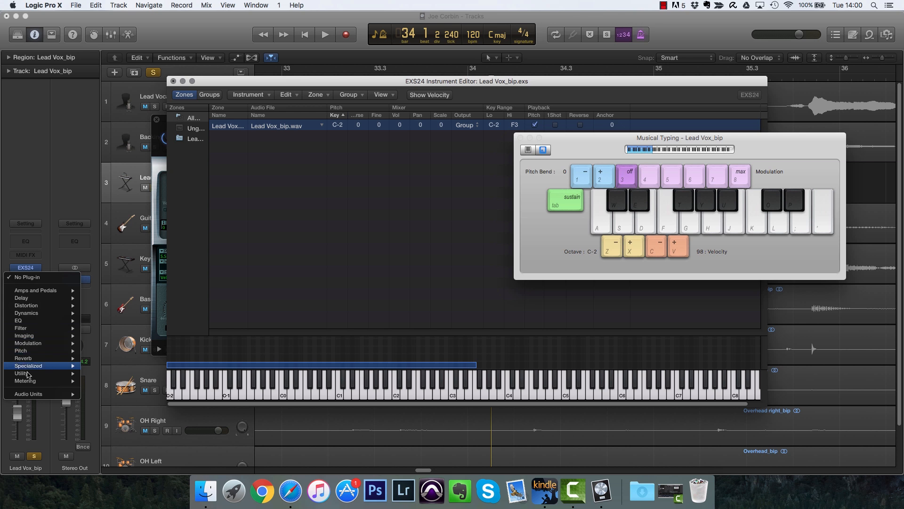
{"action": "mouse_move", "coordinate": [33, 383]}
{"action": "mouse_move", "coordinate": [113, 411]}
{"action": "left_click", "coordinate": [170, 412]}
{"action": "left_click_drag", "start_coordinate": [371, 91], "coordinate": [464, 173]}
{"action": "left_click_drag", "start_coordinate": [592, 164], "coordinate": [578, 79]}
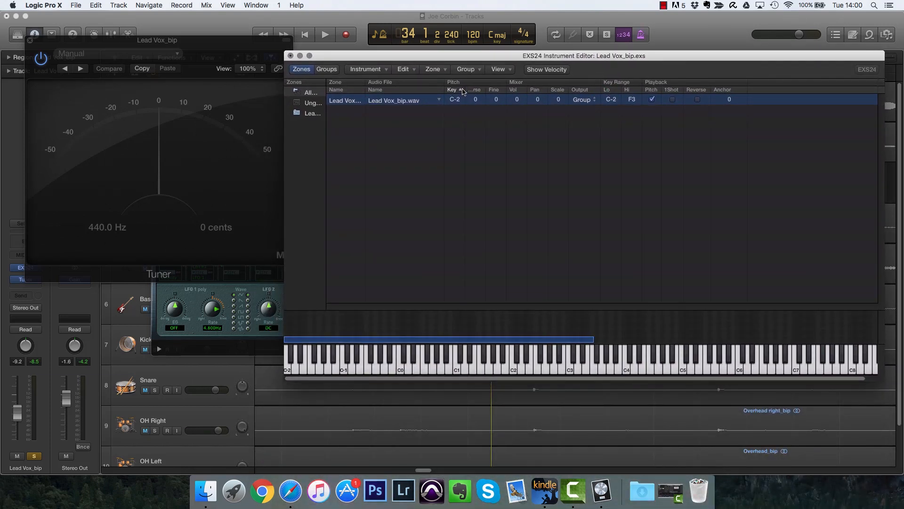
Step: Widen the Coarse column and retune the Lead Vox_bip zone to Coarse 1 and Fine -18
{"action": "left_click_drag", "start_coordinate": [507, 81], "coordinate": [519, 82]}
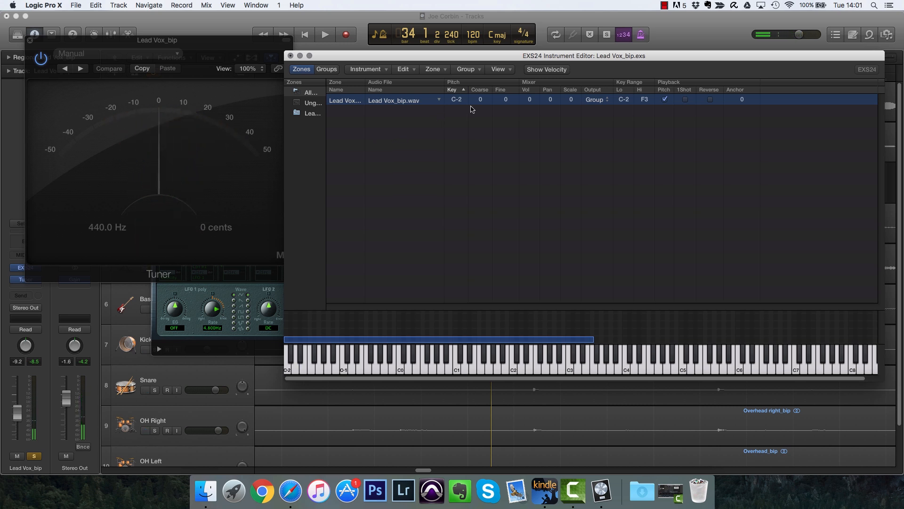
{"action": "left_click_drag", "start_coordinate": [480, 101], "coordinate": [488, 101]}
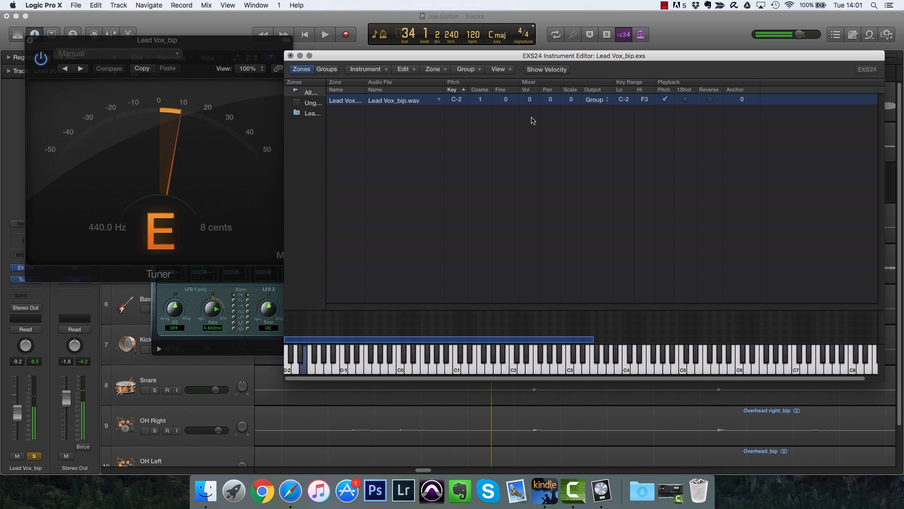
{"action": "left_click_drag", "start_coordinate": [506, 103], "coordinate": [505, 114]}
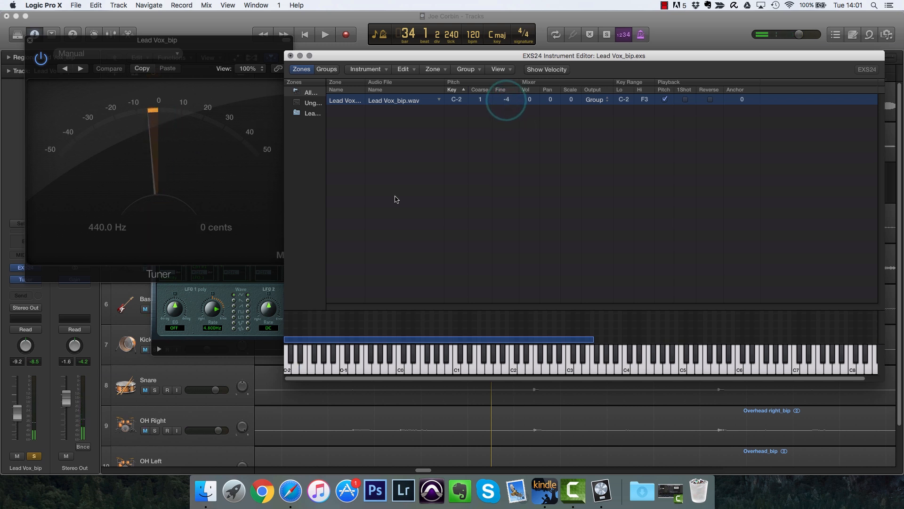
{"action": "left_click_drag", "start_coordinate": [503, 101], "coordinate": [503, 111]}
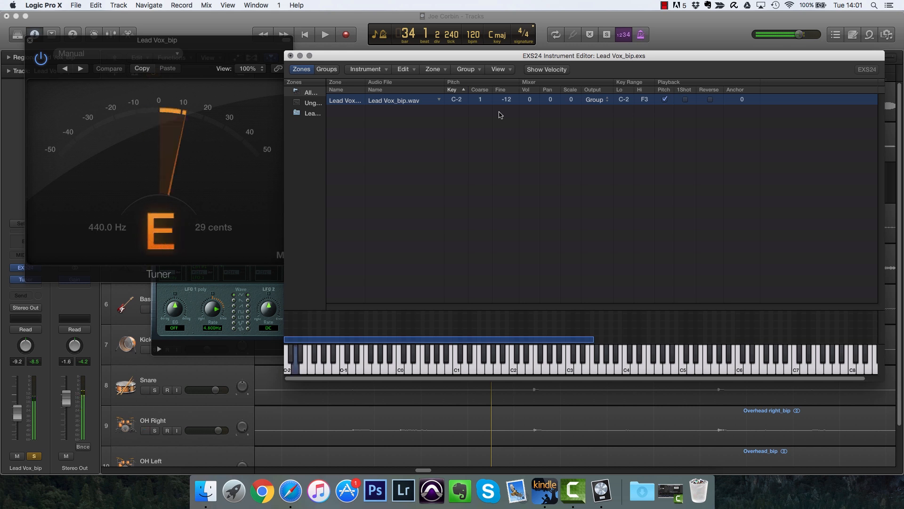
{"action": "left_click_drag", "start_coordinate": [505, 105], "coordinate": [512, 110]}
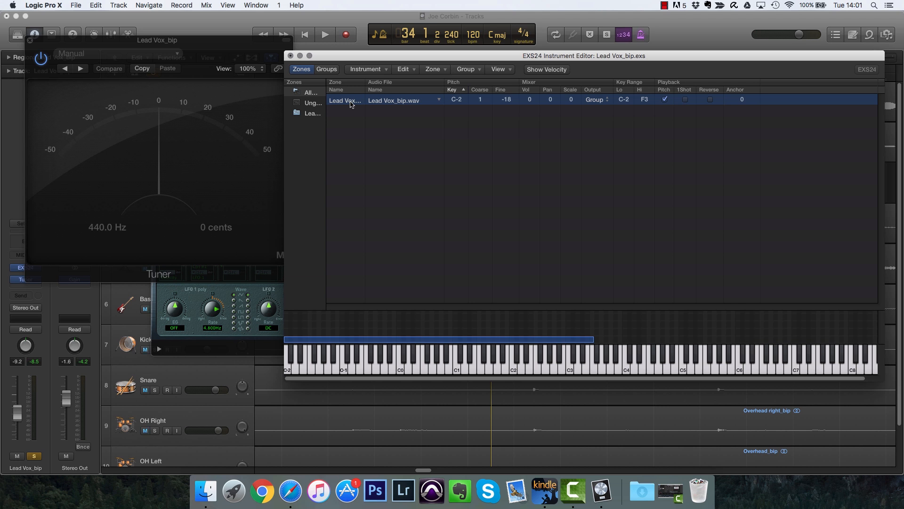
Step: Open the zone's Lead Vox_bip.wav sample in the audio file editor and bring the whole Lead Vox_bip region into view
{"action": "left_click", "coordinate": [371, 107]}
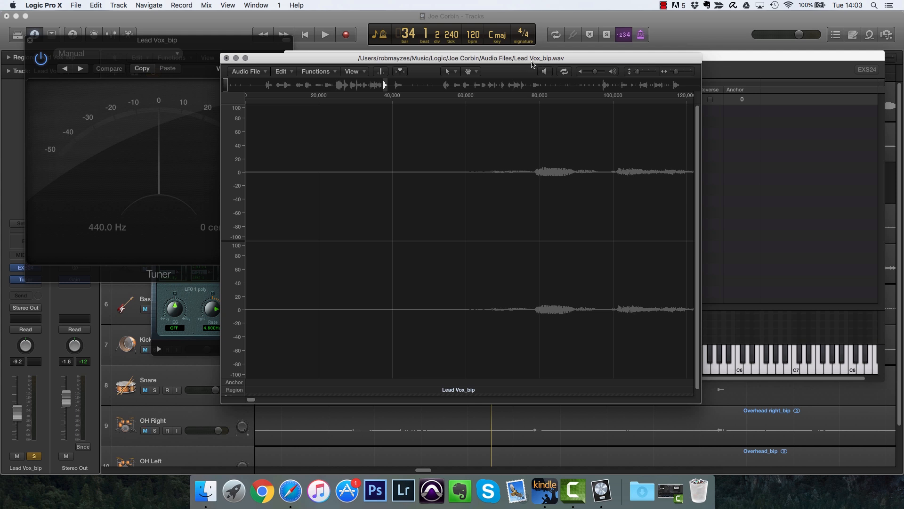
{"action": "left_click", "coordinate": [384, 84]}
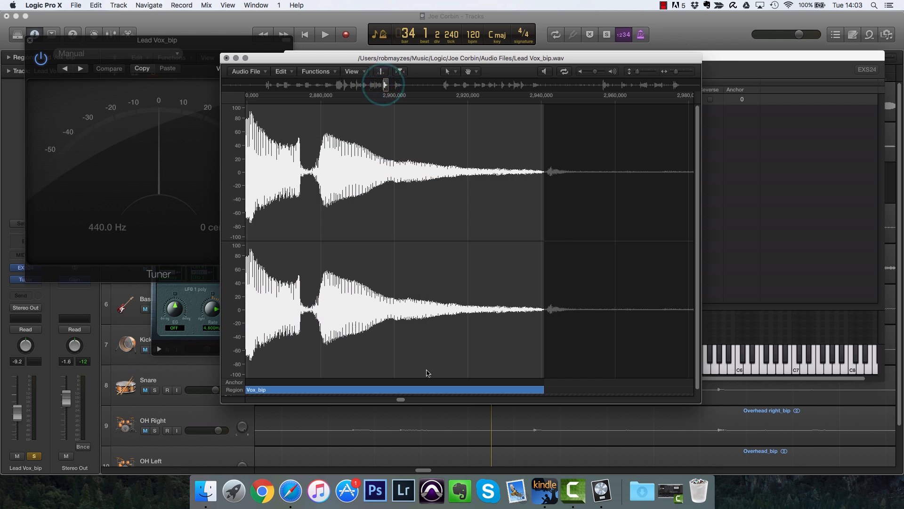
{"action": "scroll", "coordinate": [460, 276], "scroll_direction": "right", "scroll_amount": 2}
{"action": "scroll", "coordinate": [460, 277], "scroll_direction": "left", "scroll_amount": 5}
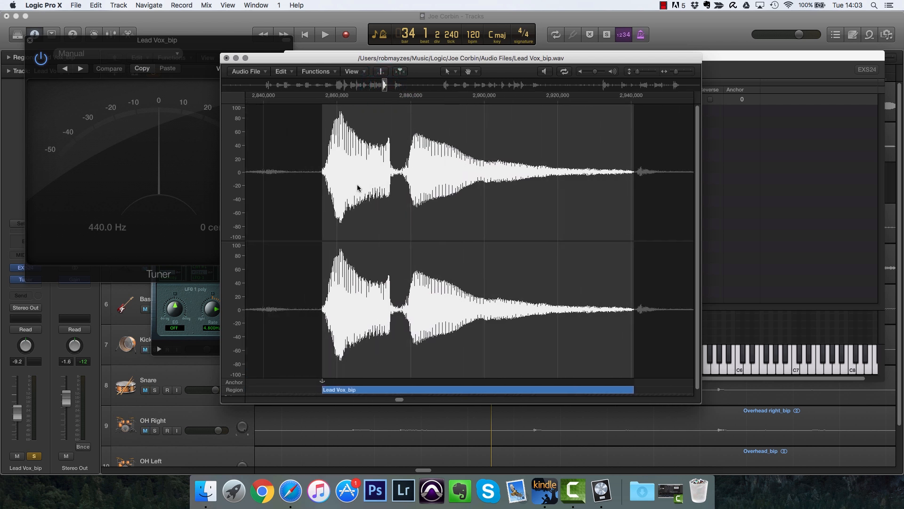
{"action": "left_click", "coordinate": [315, 71]}
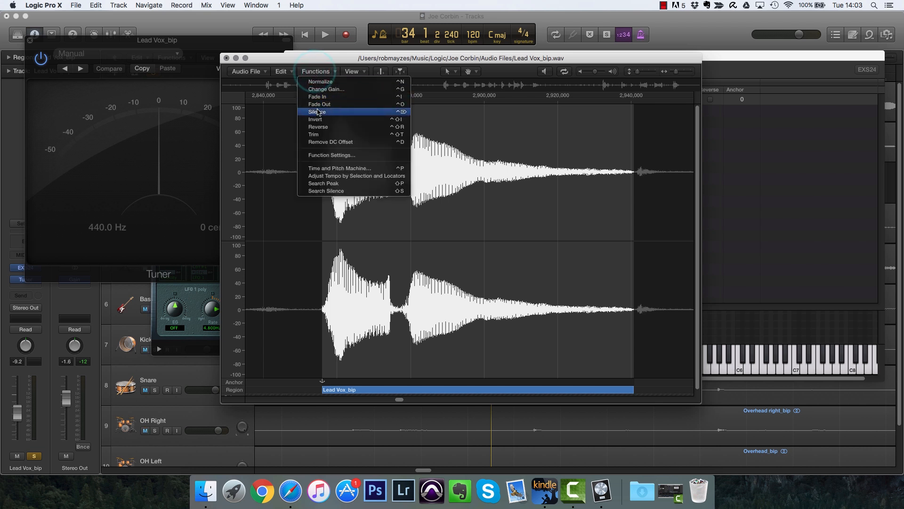
{"action": "left_click", "coordinate": [325, 82]}
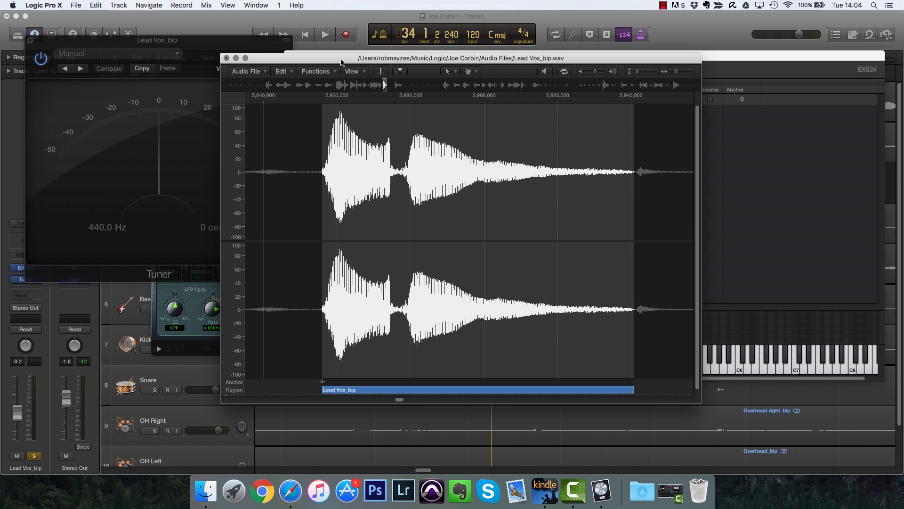
{"action": "left_click", "coordinate": [331, 74]}
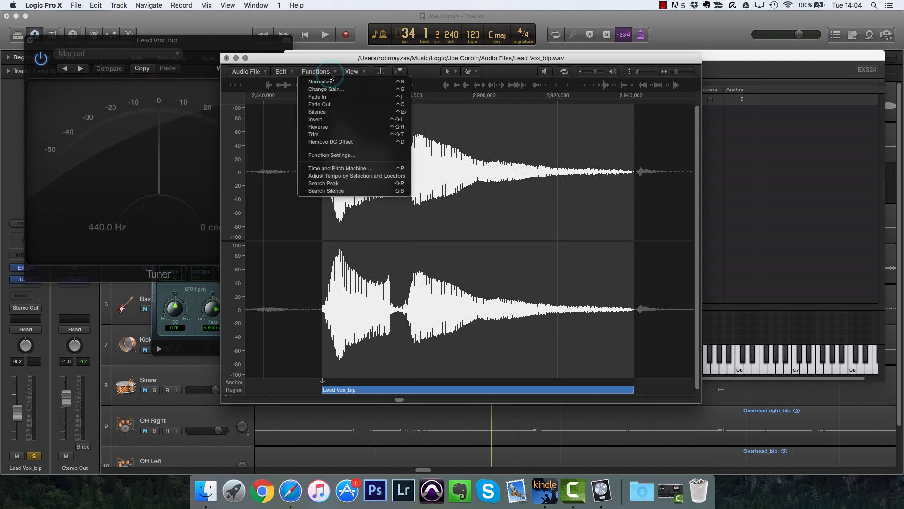
{"action": "left_click", "coordinate": [331, 74]}
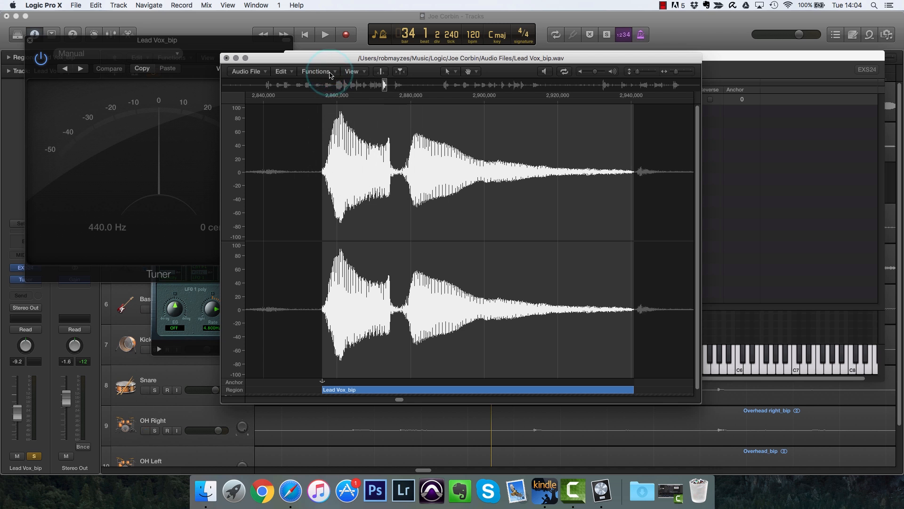
{"action": "left_click", "coordinate": [331, 74]}
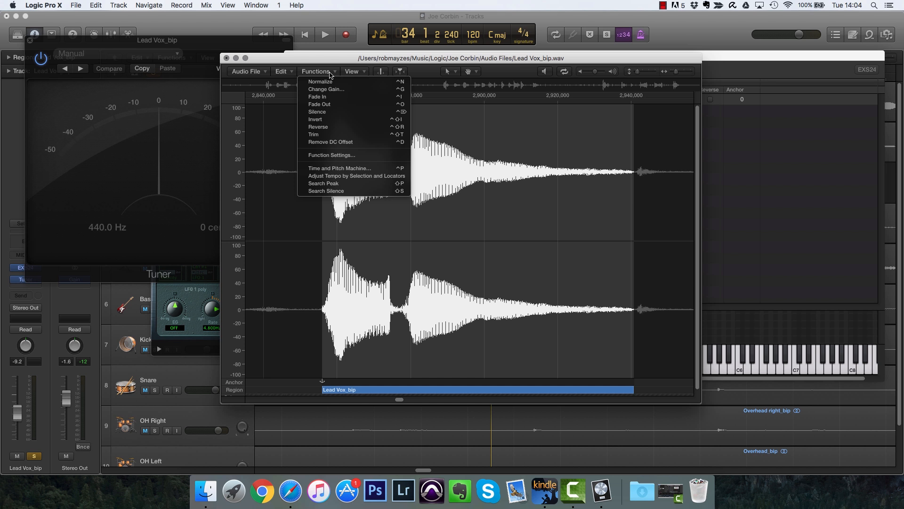
{"action": "left_click", "coordinate": [331, 73]}
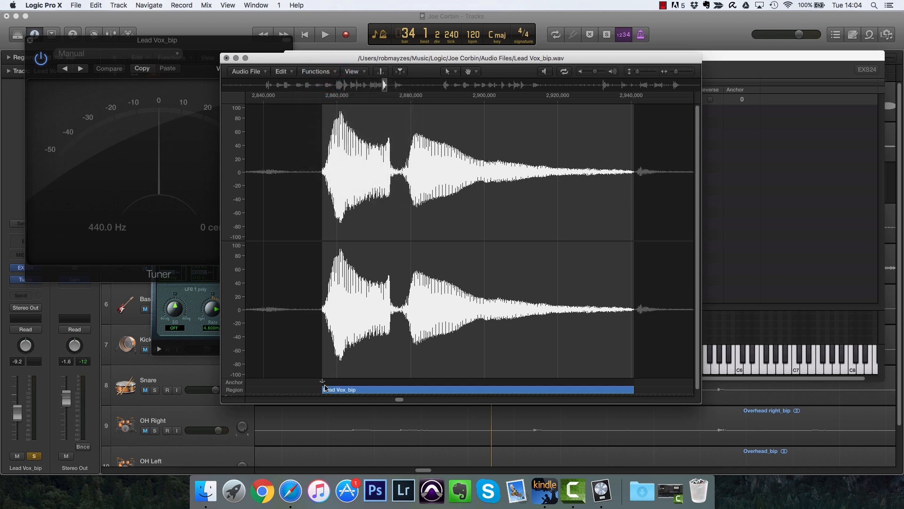
Step: Adjust the Lead Vox_bip region's start and end boundaries, shortening its end to about sample 2,905,000
{"action": "left_click_drag", "start_coordinate": [323, 389], "coordinate": [320, 389]}
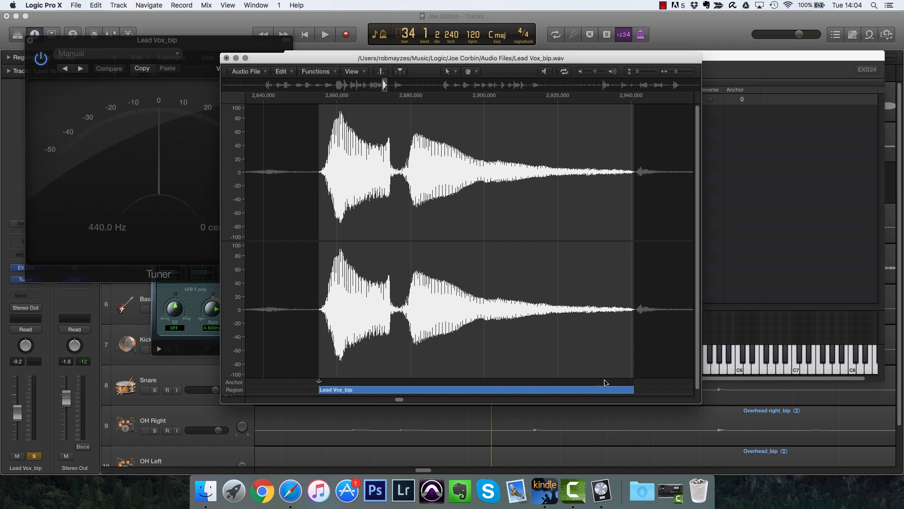
{"action": "left_click_drag", "start_coordinate": [633, 389], "coordinate": [637, 389]}
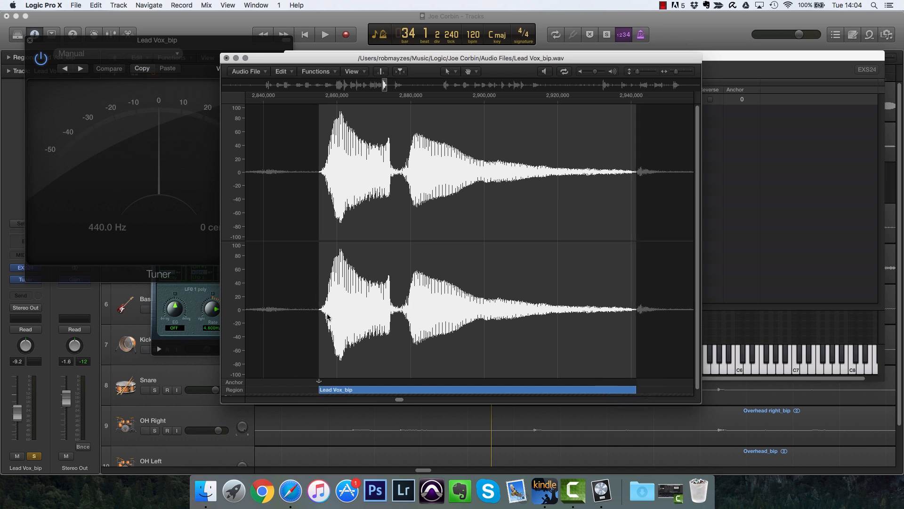
{"action": "left_click_drag", "start_coordinate": [320, 389], "coordinate": [323, 389]}
{"action": "left_click_drag", "start_coordinate": [635, 391], "coordinate": [502, 384]}
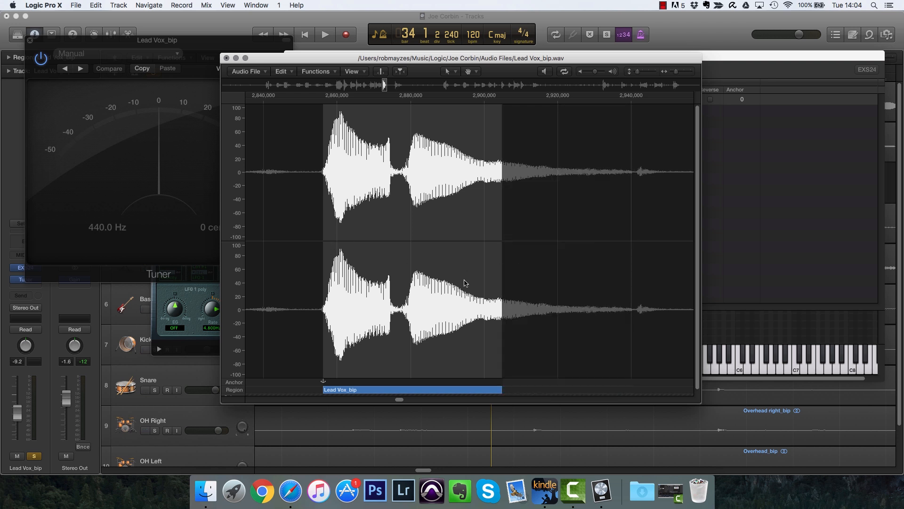
Step: Close the Tuner and fit the Lead Vox_bip region to a selection of the full vocal phrase, about samples 2,855,000 to 2,941,000
{"action": "left_click", "coordinate": [31, 42]}
{"action": "left_click_drag", "start_coordinate": [317, 172], "coordinate": [635, 188]}
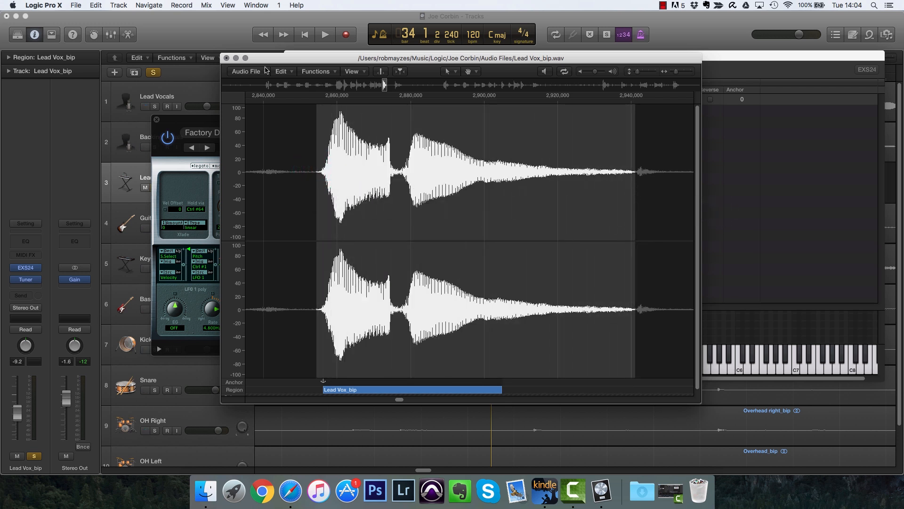
{"action": "left_click", "coordinate": [280, 71]}
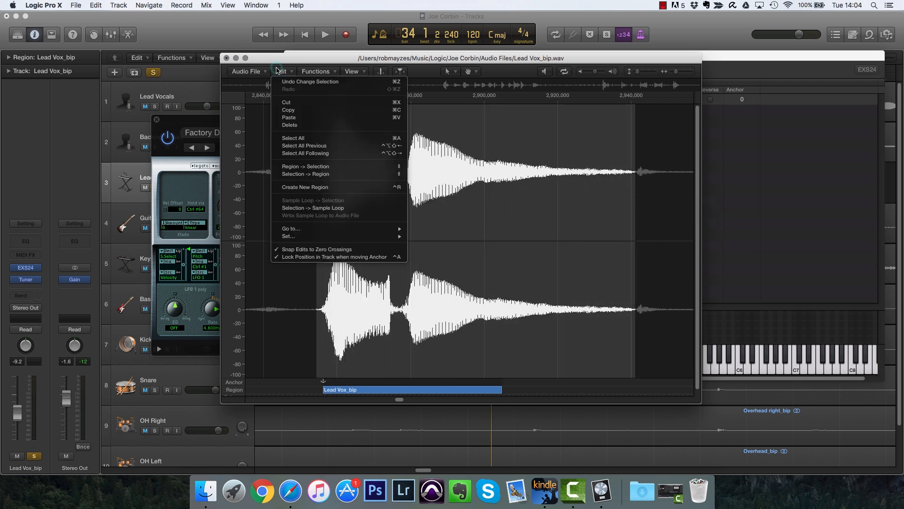
{"action": "left_click", "coordinate": [312, 178]}
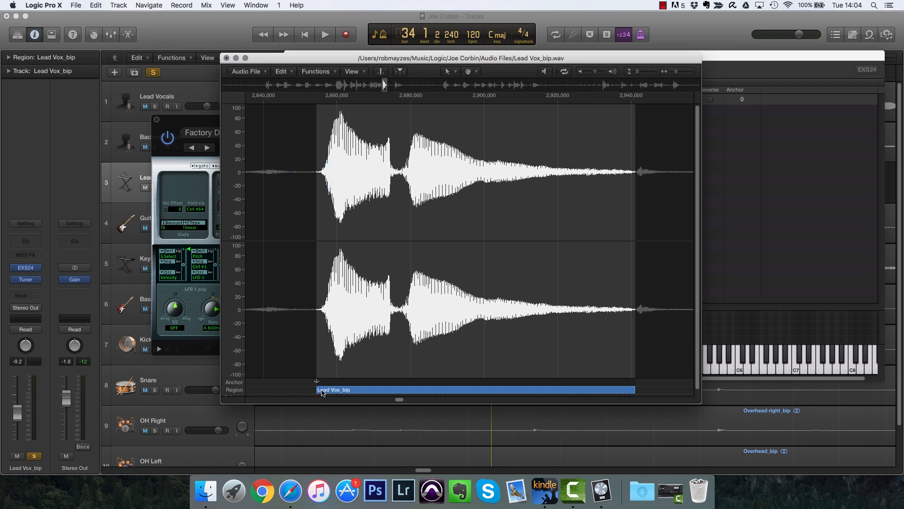
Step: Shorten the region's end to about sample 2,905,000 and convert the selection into a sample loop
{"action": "left_click_drag", "start_coordinate": [634, 389], "coordinate": [503, 389]}
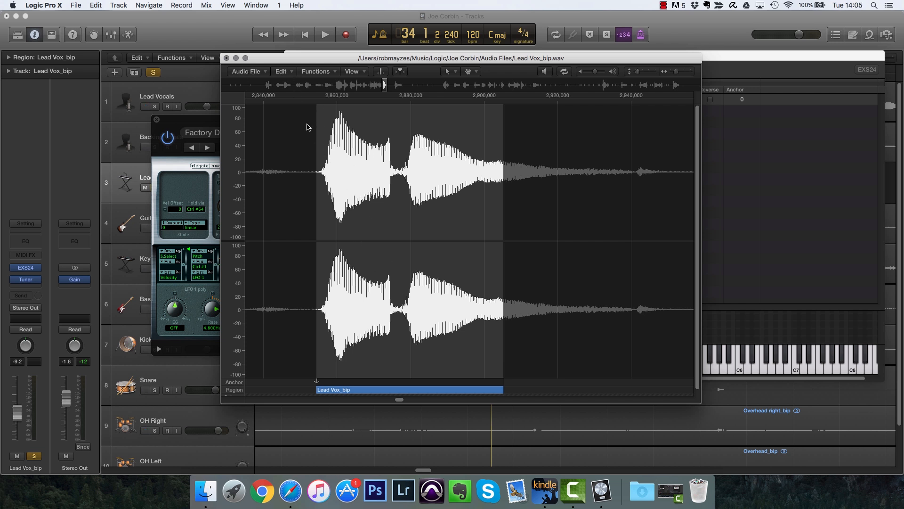
{"action": "left_click", "coordinate": [284, 71]}
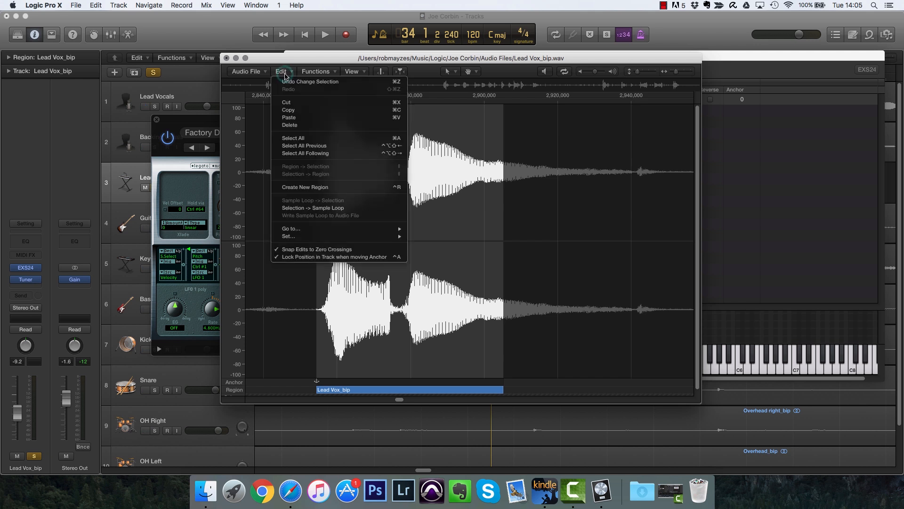
{"action": "left_click", "coordinate": [310, 208]}
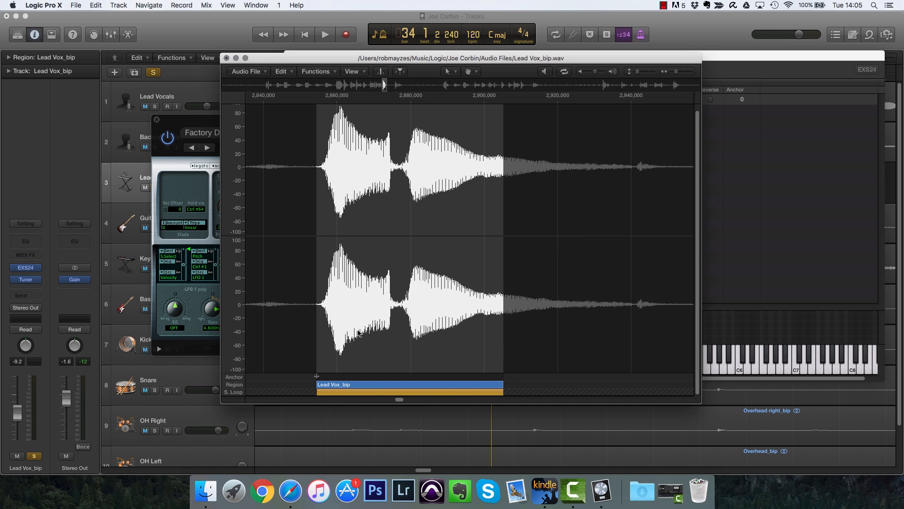
Step: Trim the region's start to about sample 2,856,000, write the sample loop to the audio file, and close the audio file editor
{"action": "left_click_drag", "start_coordinate": [317, 385], "coordinate": [321, 384]}
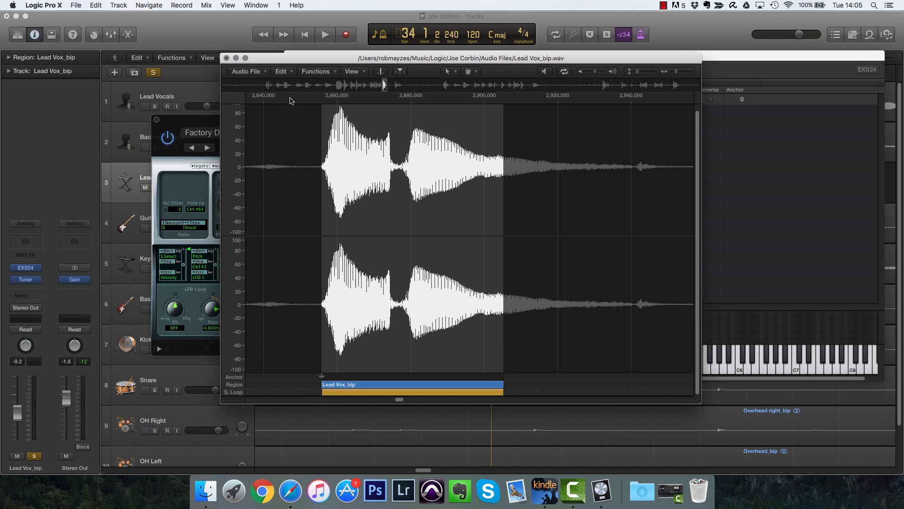
{"action": "left_click", "coordinate": [281, 72]}
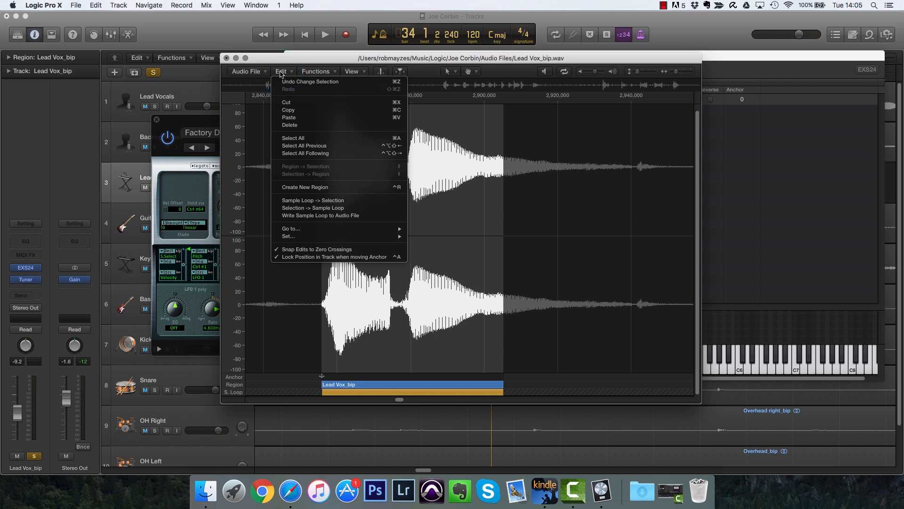
{"action": "left_click", "coordinate": [311, 216]}
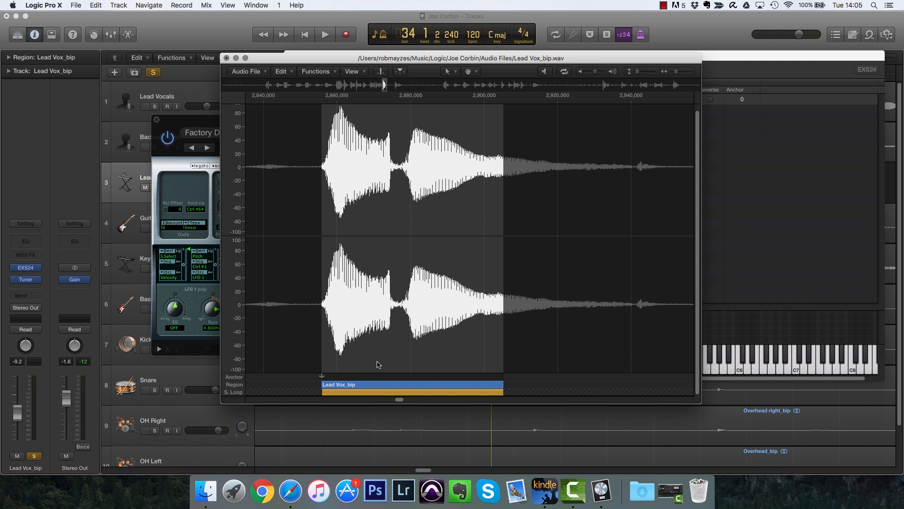
{"action": "left_click", "coordinate": [226, 58]}
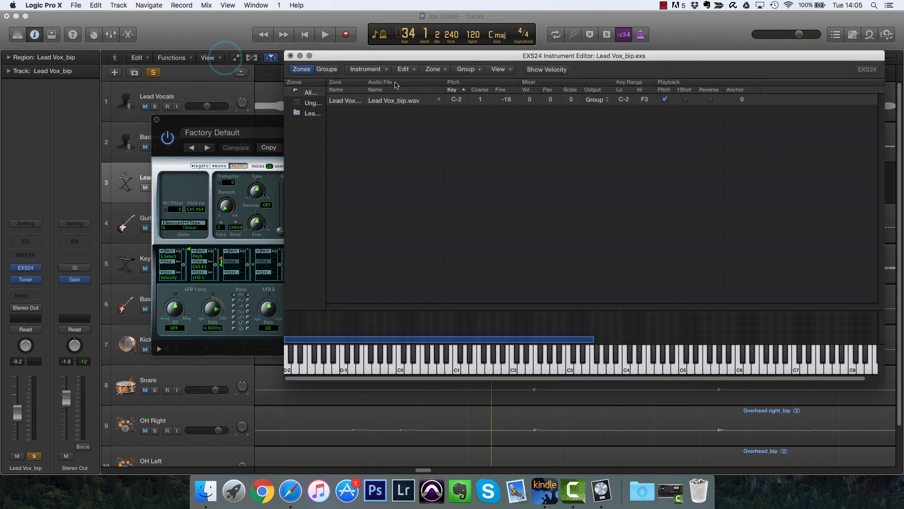
Step: Select the Lead Vox_bip zone, audition one low note with Musical Typing, and hide Musical Typing again
{"action": "left_click", "coordinate": [353, 101]}
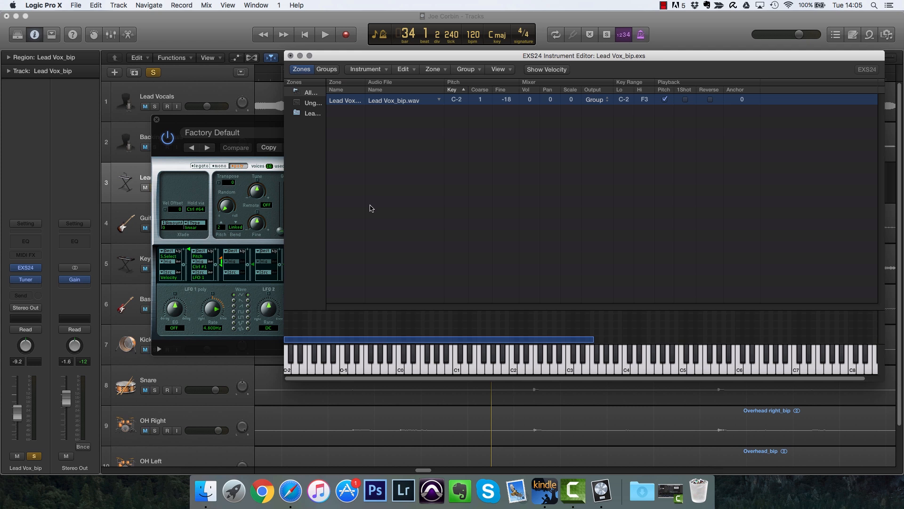
{"action": "key", "text": "cmd+k"}
{"action": "key", "text": "s"}
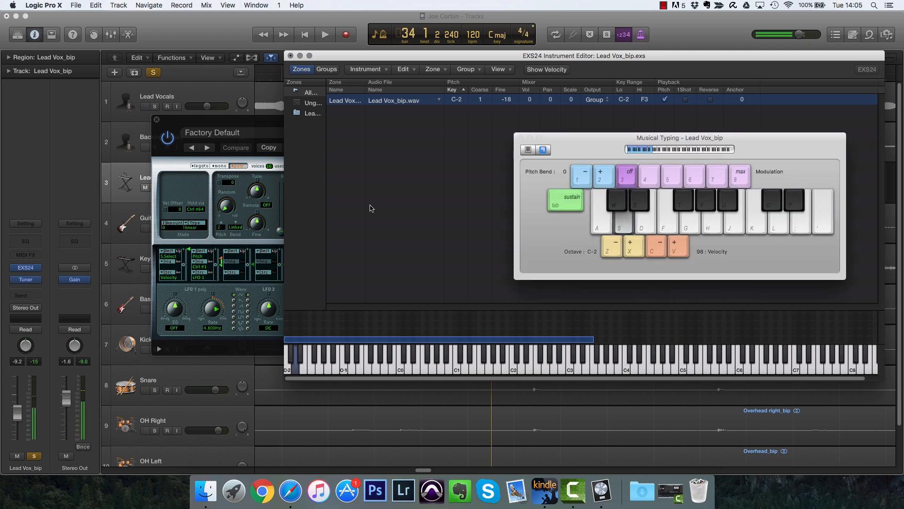
{"action": "left_click", "coordinate": [520, 138]}
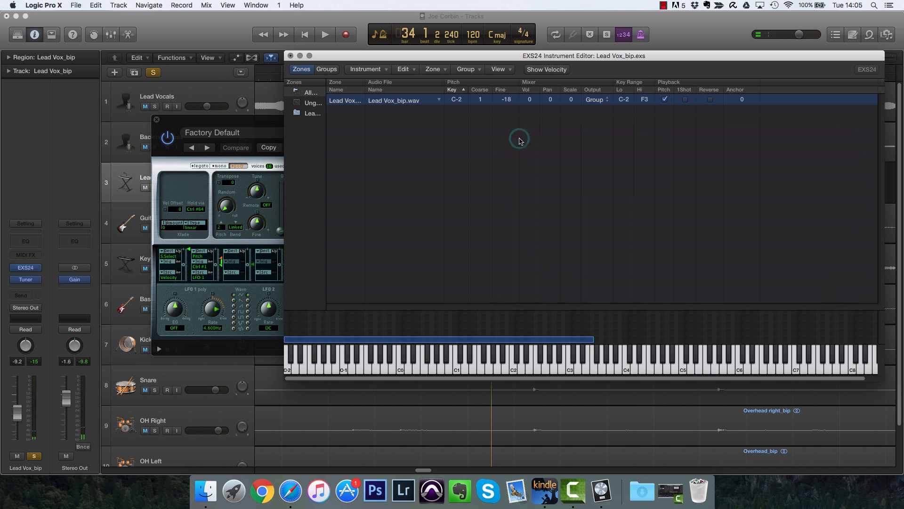
Step: Update the selected Lead Vox_bip zone's info from its audio file, accept the changes, and show the zone's Loop parameters
{"action": "left_click", "coordinate": [404, 69]}
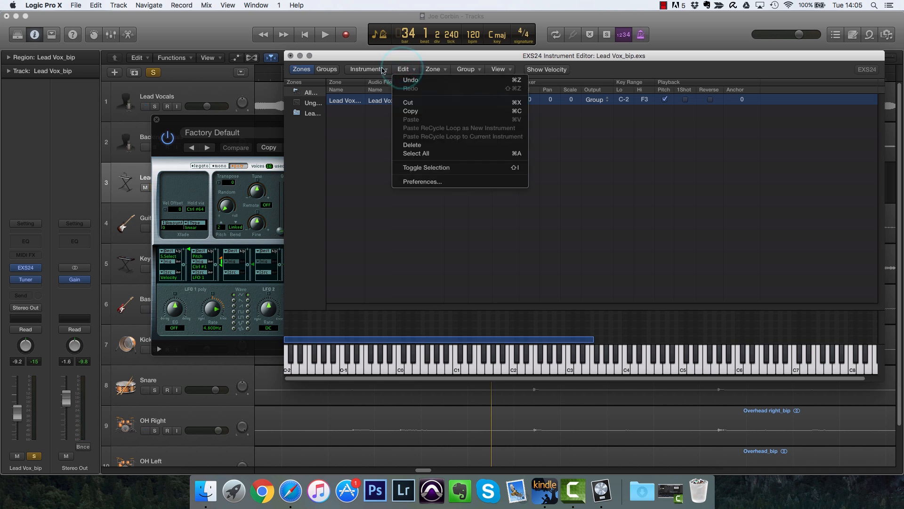
{"action": "left_click", "coordinate": [432, 69]}
{"action": "left_click", "coordinate": [433, 69]}
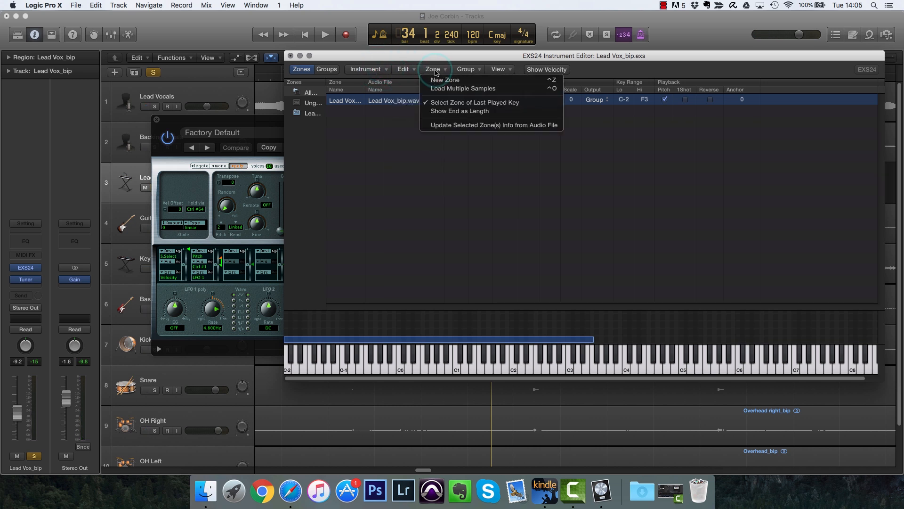
{"action": "left_click", "coordinate": [436, 127]}
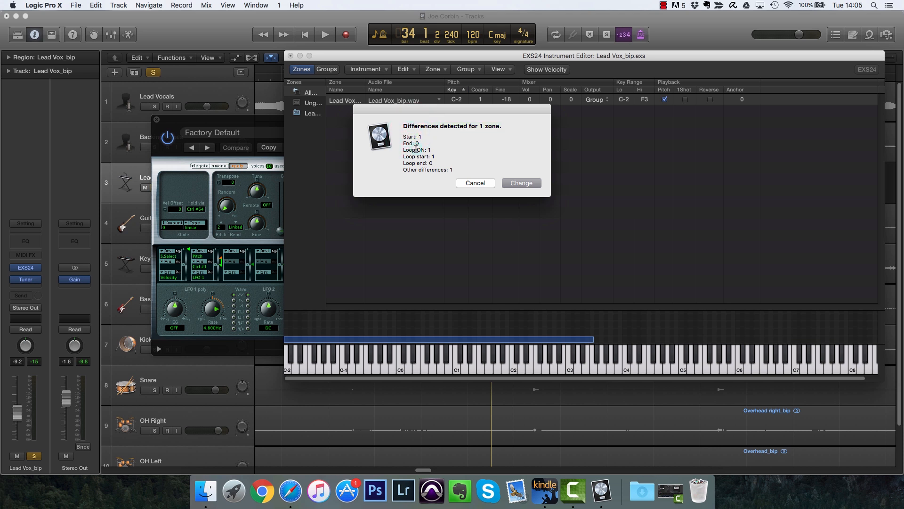
{"action": "left_click_drag", "start_coordinate": [430, 154], "coordinate": [457, 157]}
{"action": "left_click", "coordinate": [518, 182]}
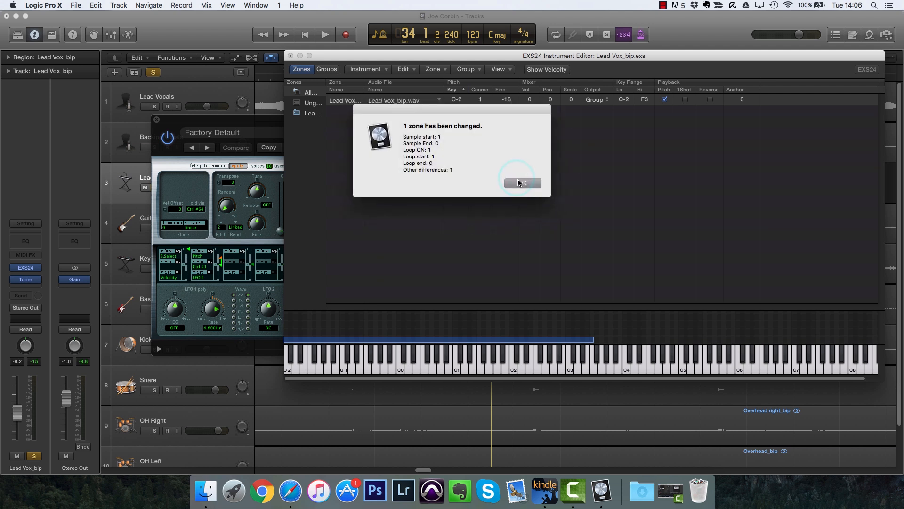
{"action": "left_click", "coordinate": [521, 183]}
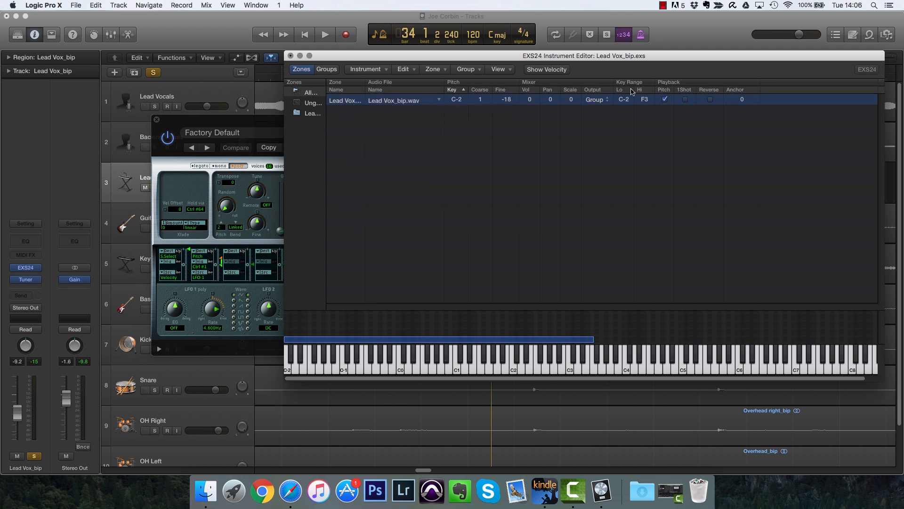
{"action": "left_click", "coordinate": [500, 69]}
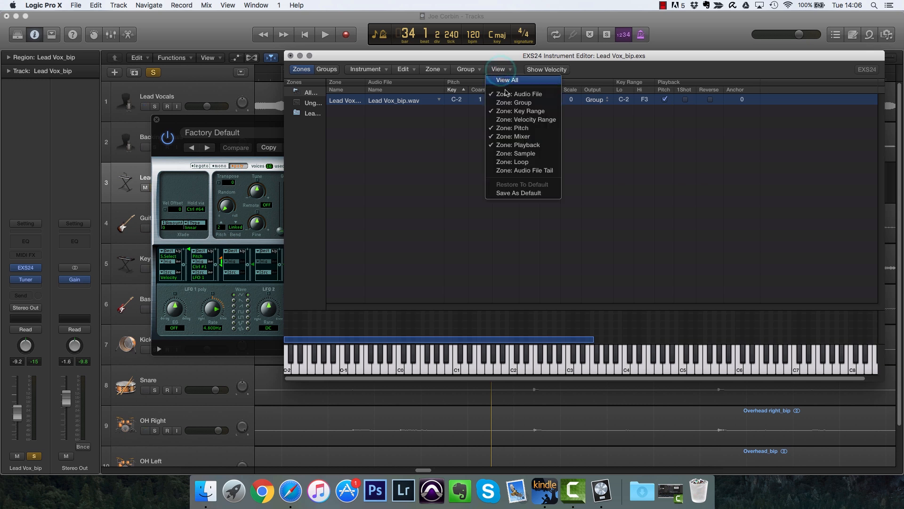
{"action": "left_click", "coordinate": [515, 162]}
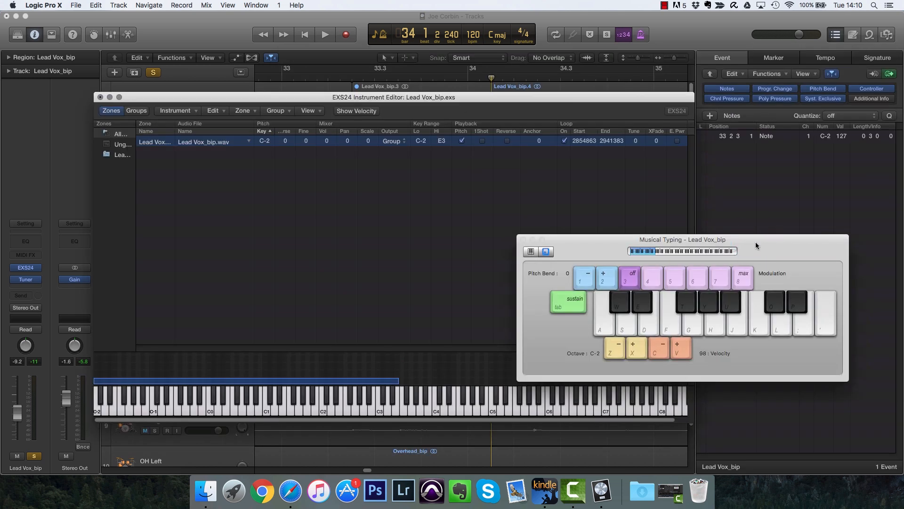
Step: Audition a low note with Musical Typing and set the Lead Vox_bip zone's loop end to 2911634
{"action": "key", "text": "d"}
{"action": "left_click", "coordinate": [606, 99]}
{"action": "mouse_move", "coordinate": [612, 141]}
{"action": "left_mouse_down"}
{"action": "mouse_move", "coordinate": [609, 163]}
{"action": "mouse_move", "coordinate": [610, 140]}
{"action": "left_mouse_up"}
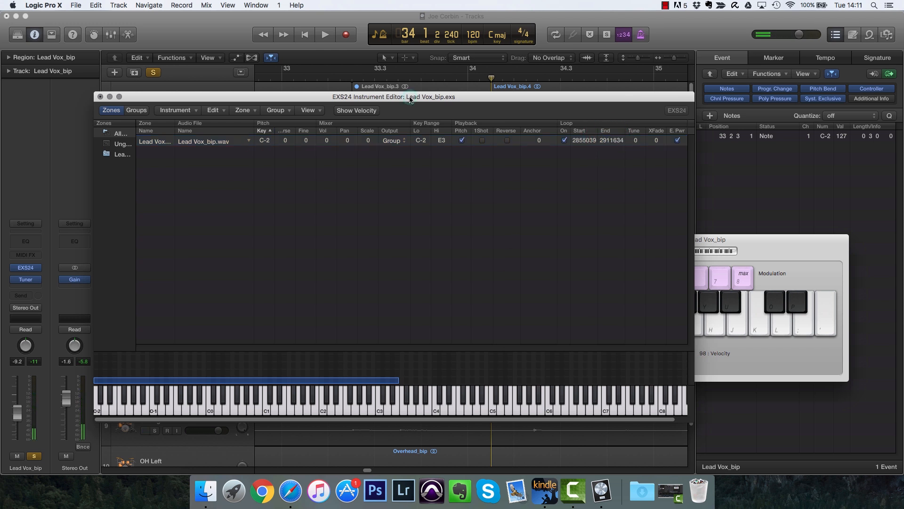
Step: Open the zone's sample in the audio file editor and shorten its sample loop to about samples 2,857,000 to 2,896,000
{"action": "right_click", "coordinate": [166, 143]}
{"action": "left_click", "coordinate": [197, 147]}
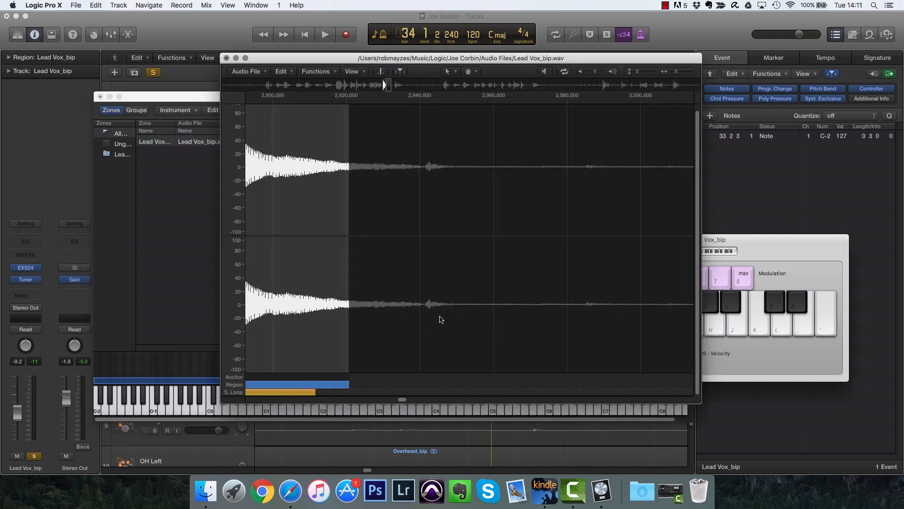
{"action": "left_click_drag", "start_coordinate": [598, 395], "coordinate": [533, 393]}
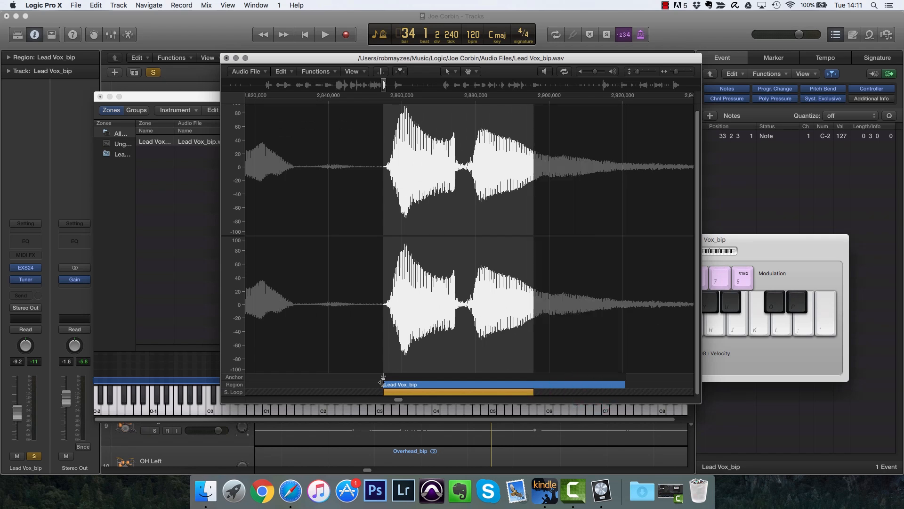
{"action": "left_click_drag", "start_coordinate": [385, 393], "coordinate": [393, 393]}
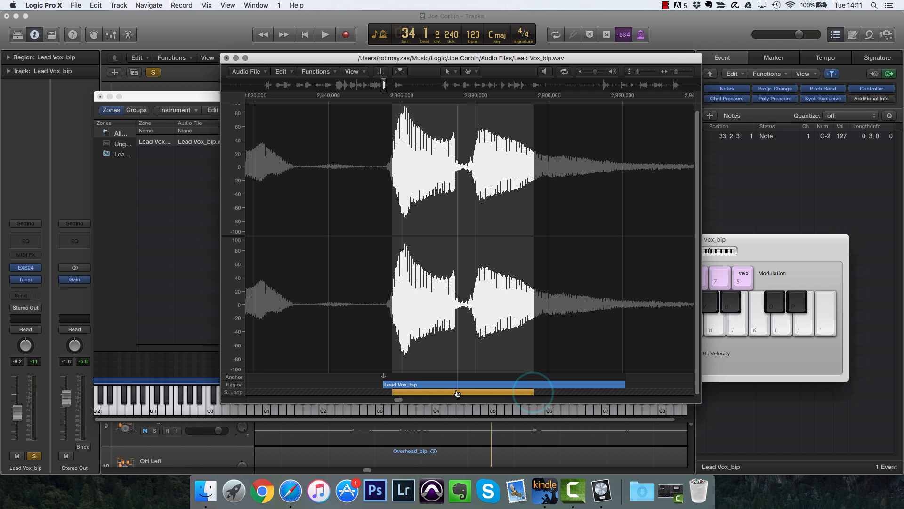
Step: Shorten the sample loop so it ends within the first vocal burst, and audition the loop with a few notes
{"action": "left_click_drag", "start_coordinate": [533, 395], "coordinate": [442, 395]}
{"action": "key", "text": "s"}
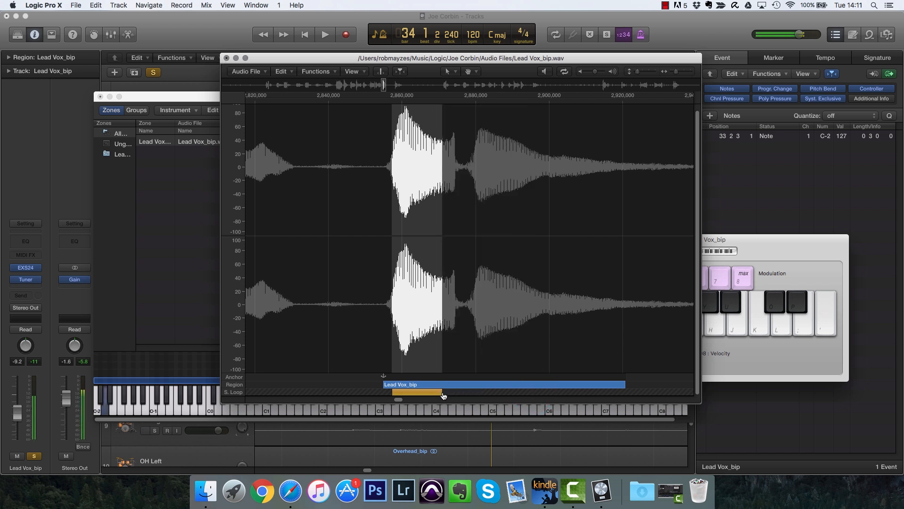
{"action": "key", "text": "s"}
{"action": "left_click", "coordinate": [429, 394]}
{"action": "left_click", "coordinate": [424, 393]}
Step: Move the sample loop onto the second vocal burst, ending it at about sample 2,905,000, and audition it with a note
{"action": "left_click_drag", "start_coordinate": [441, 393], "coordinate": [567, 393]}
{"action": "left_click_drag", "start_coordinate": [394, 392], "coordinate": [480, 392]}
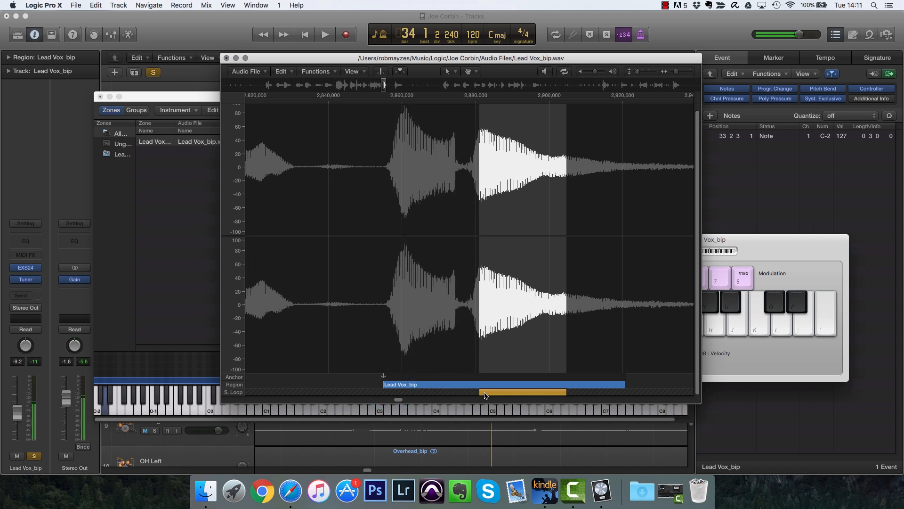
{"action": "key", "text": "h"}
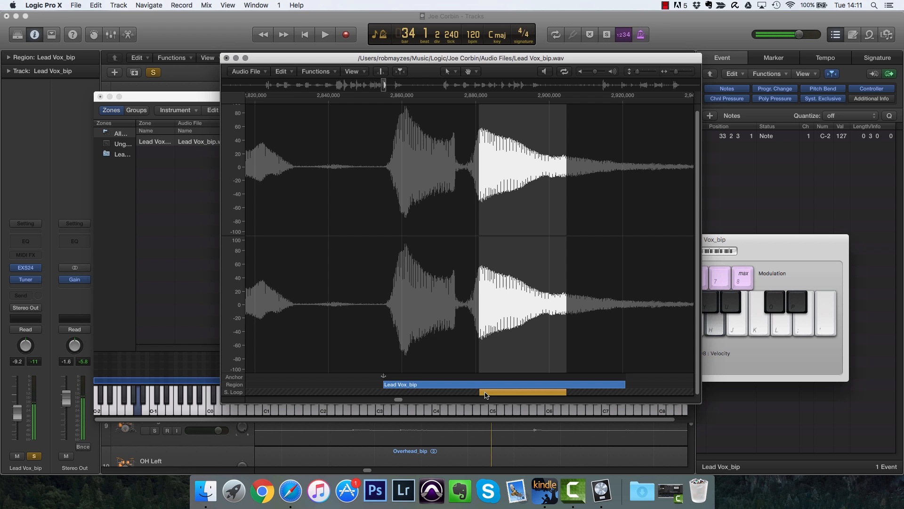
Step: Trim the Lead Vox_bip region to start at the second vocal burst and end at about sample 2,905,000
{"action": "left_click", "coordinate": [385, 384]}
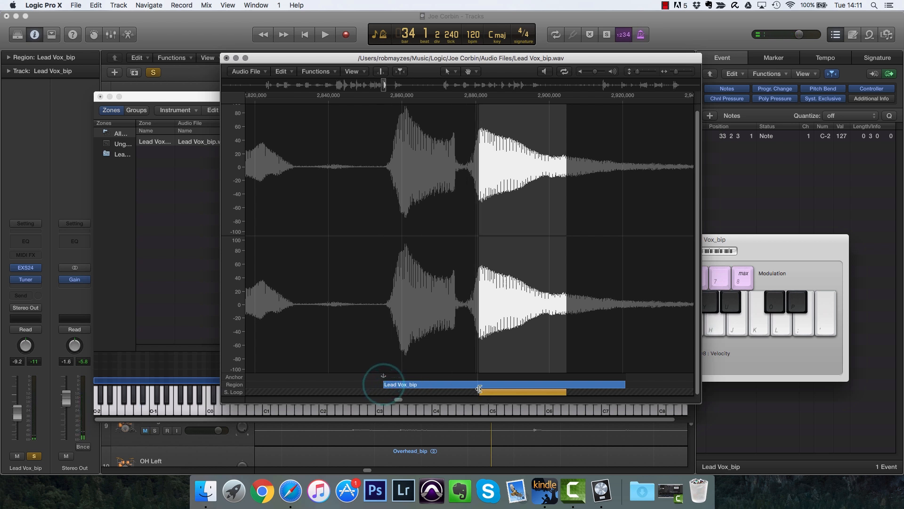
{"action": "left_click_drag", "start_coordinate": [482, 387], "coordinate": [481, 387]}
{"action": "left_click", "coordinate": [626, 385]}
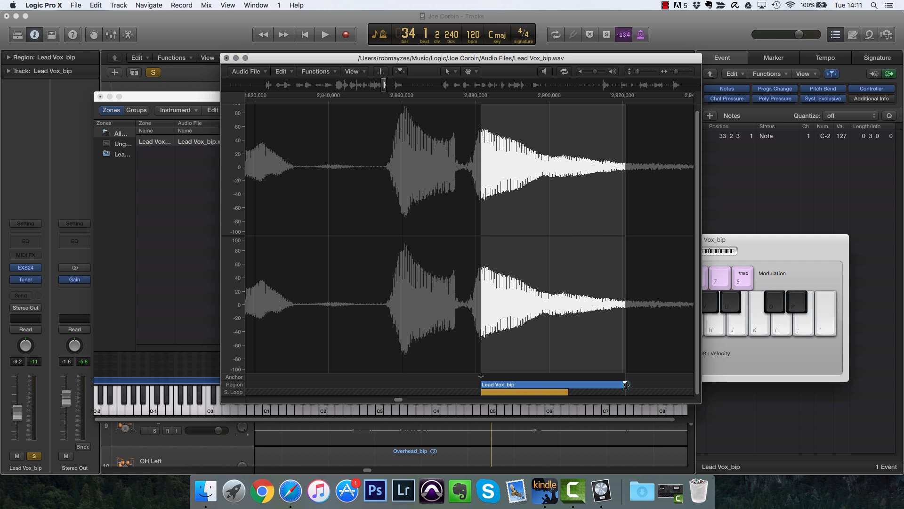
{"action": "left_click_drag", "start_coordinate": [566, 391], "coordinate": [565, 391]}
{"action": "key", "text": "f"}
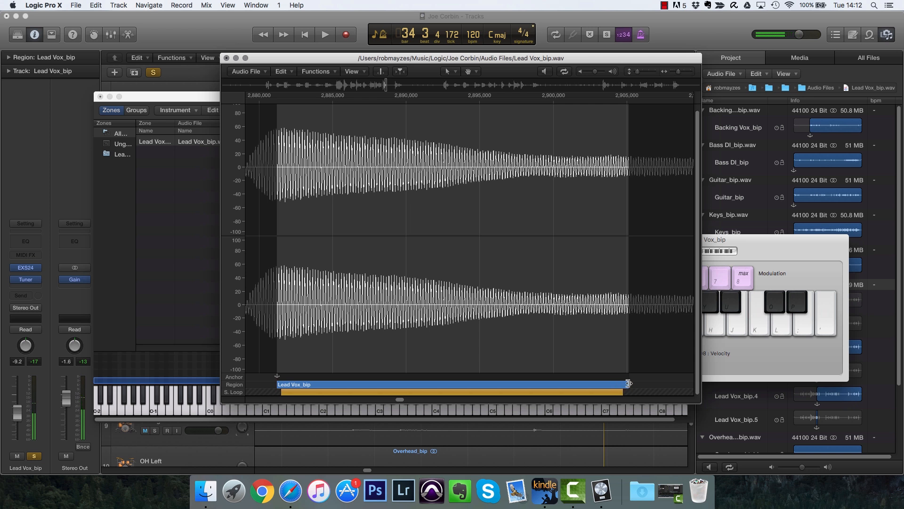
{"action": "left_click_drag", "start_coordinate": [629, 382], "coordinate": [627, 380]}
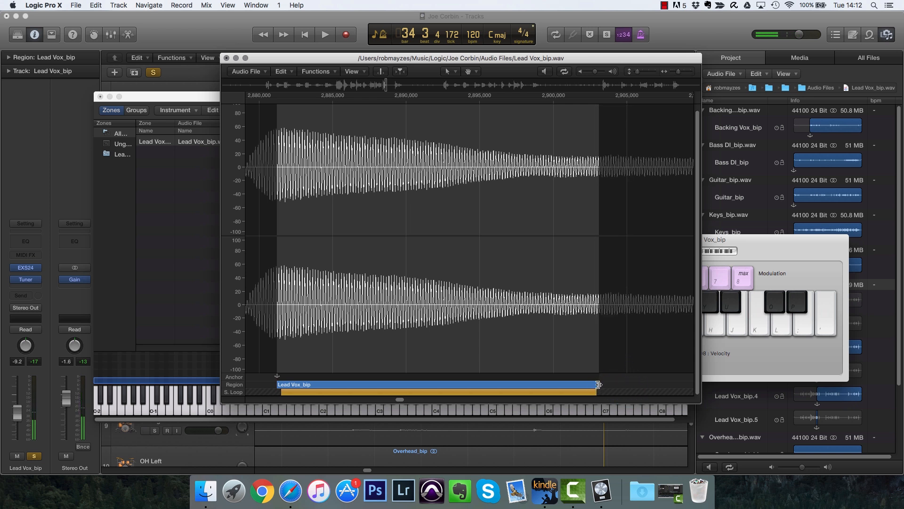
{"action": "left_click_drag", "start_coordinate": [599, 384], "coordinate": [626, 379]}
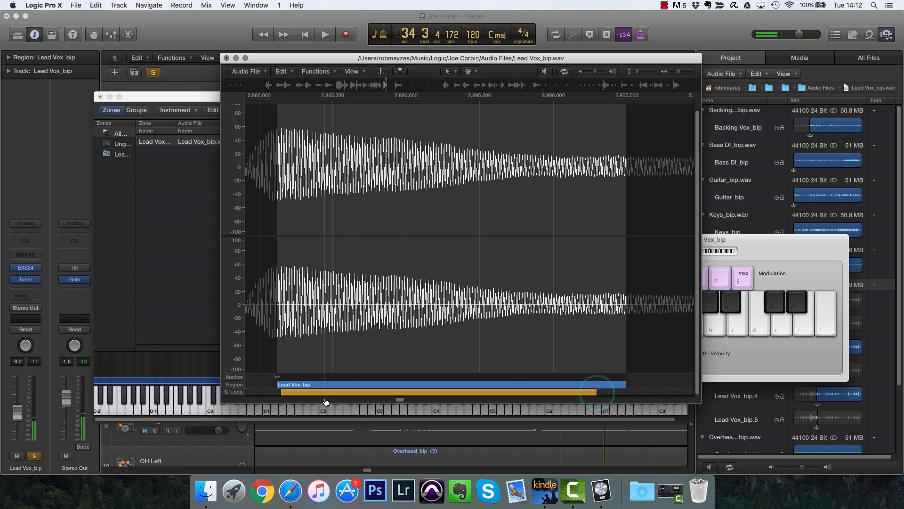
Step: Shorten the sample loop to end at about sample 2,884,700, audition it with several notes, and close the sample editor
{"action": "left_click_drag", "start_coordinate": [326, 402], "coordinate": [328, 401]}
{"action": "key", "text": "d"}
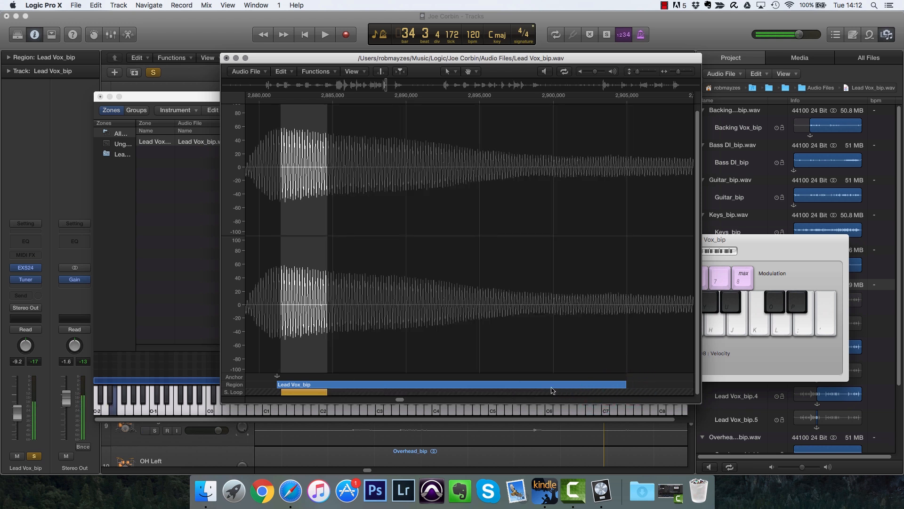
{"action": "key", "text": "h"}
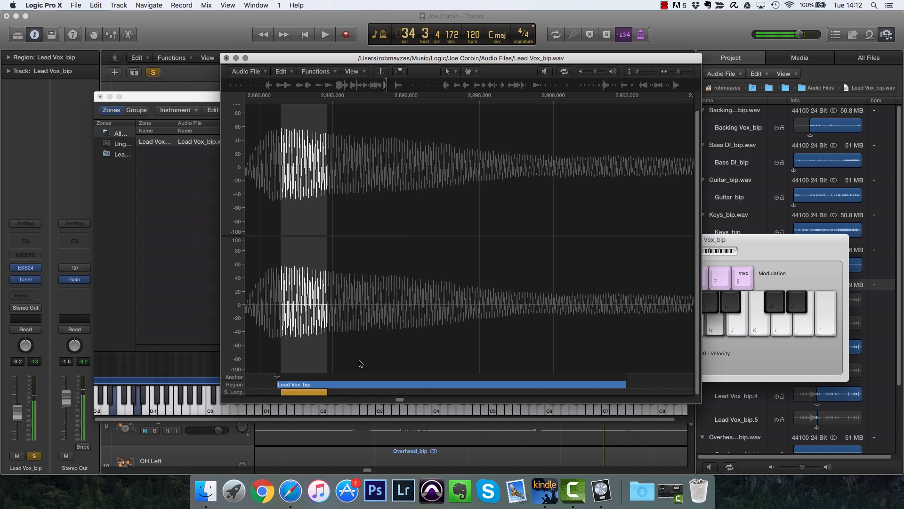
{"action": "key", "text": "k"}
{"action": "key", "text": "h"}
{"action": "key", "text": "j"}
{"action": "key", "text": "l"}
{"action": "key", "text": "h"}
{"action": "key", "text": "j"}
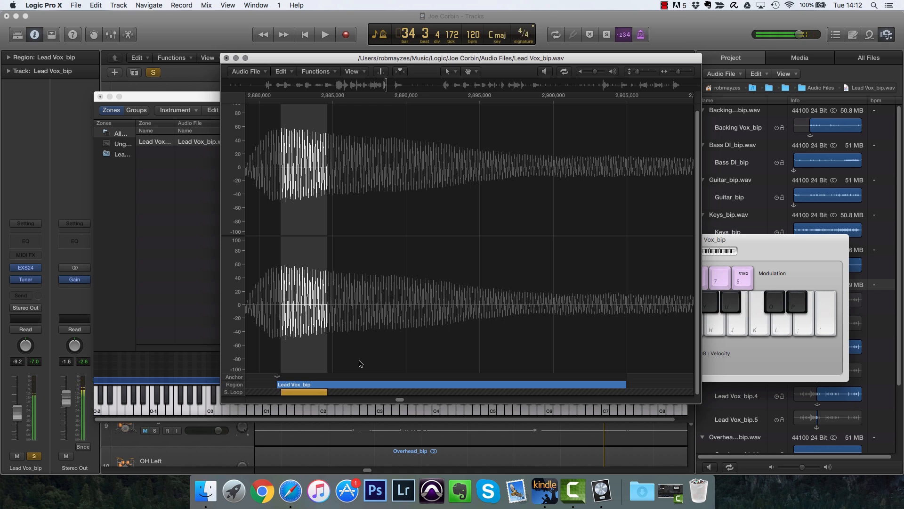
{"action": "left_click", "coordinate": [227, 58]}
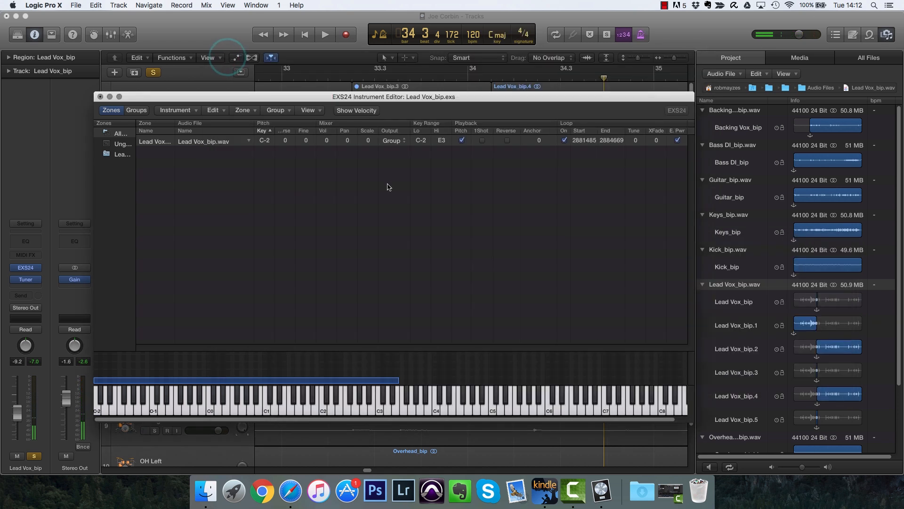
{"action": "left_click", "coordinate": [254, 112]}
{"action": "left_click", "coordinate": [260, 130]}
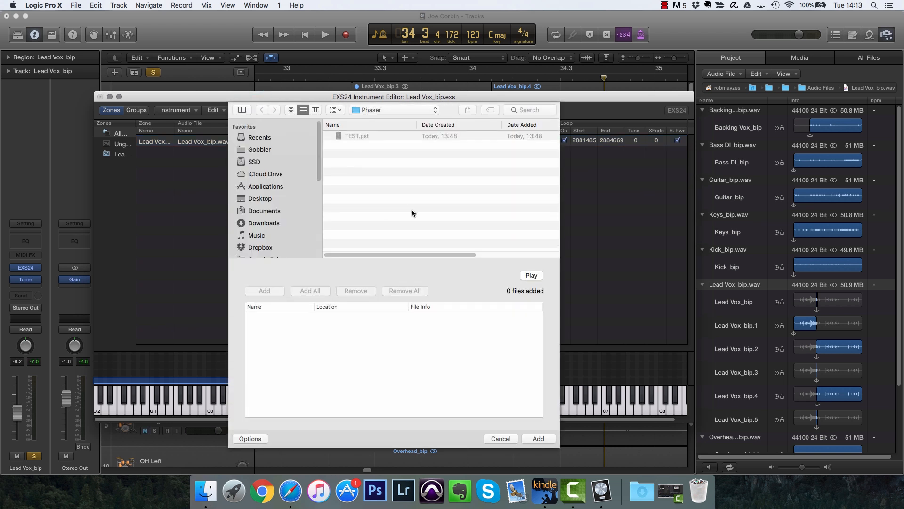
{"action": "left_click", "coordinate": [396, 109]}
{"action": "left_click", "coordinate": [474, 169]}
{"action": "left_click", "coordinate": [502, 442]}
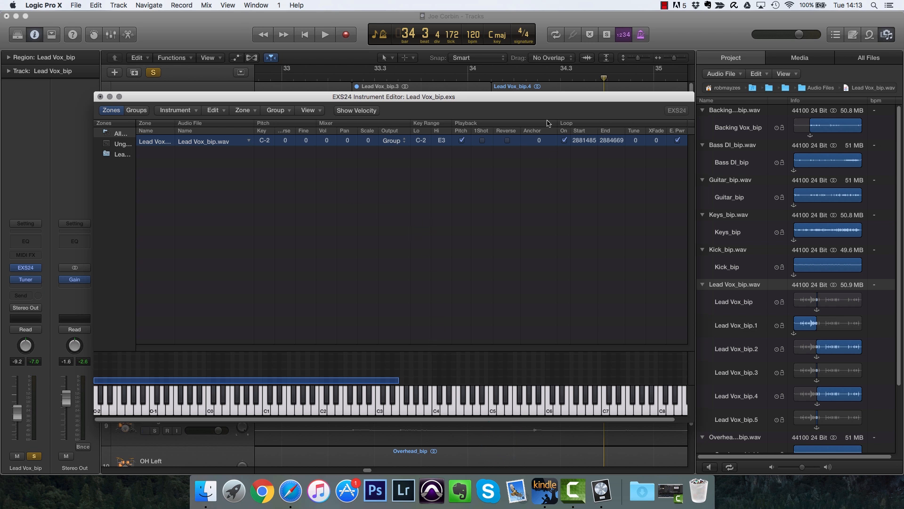
Step: Close the instrument editor, saving the changes to Lead Vox_bip.exs, and bring up the Musical Typing keyboard
{"action": "left_click", "coordinate": [100, 98]}
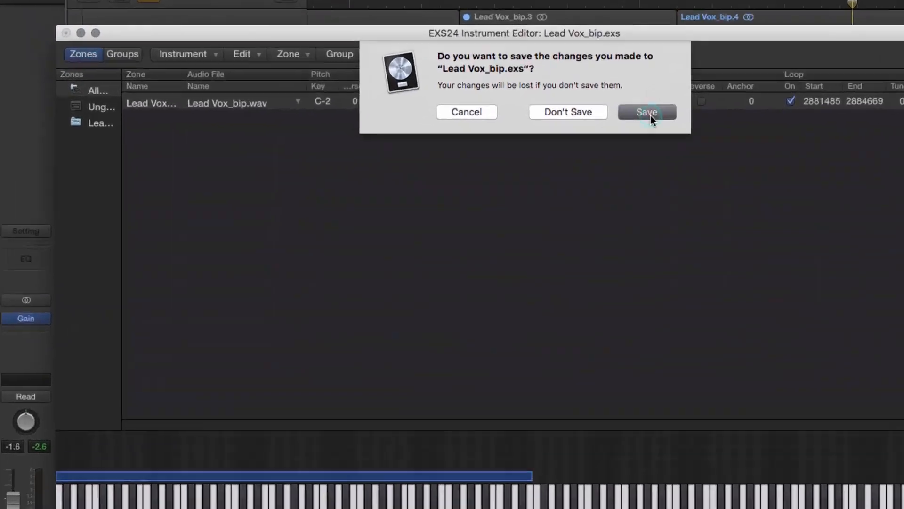
{"action": "left_click", "coordinate": [473, 149]}
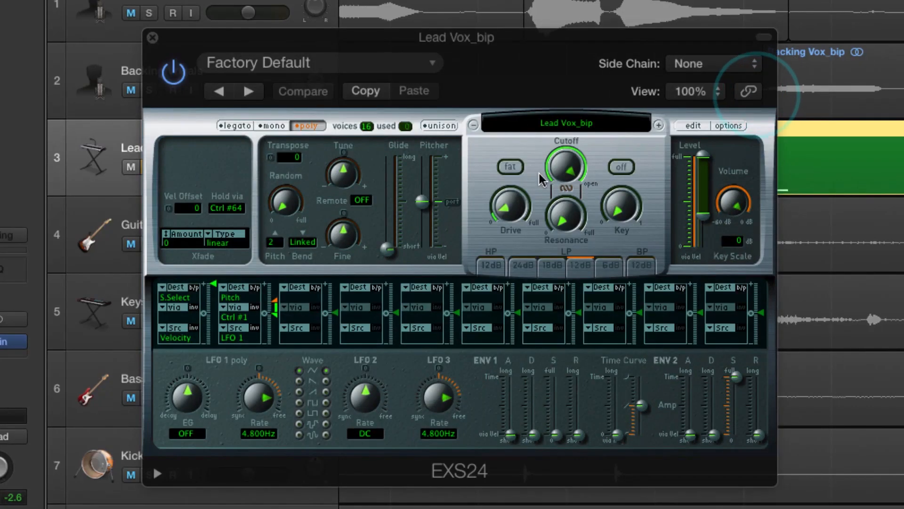
{"action": "key", "text": "super+k"}
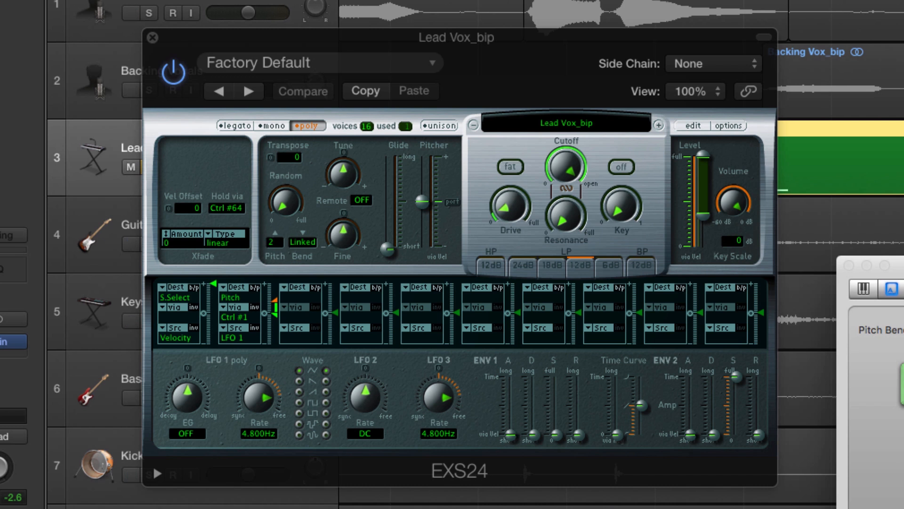
Step: Lower the sampler's filter cutoff to about halfway and raise Glide to its longest setting
{"action": "left_click_drag", "start_coordinate": [566, 166], "coordinate": [562, 232]}
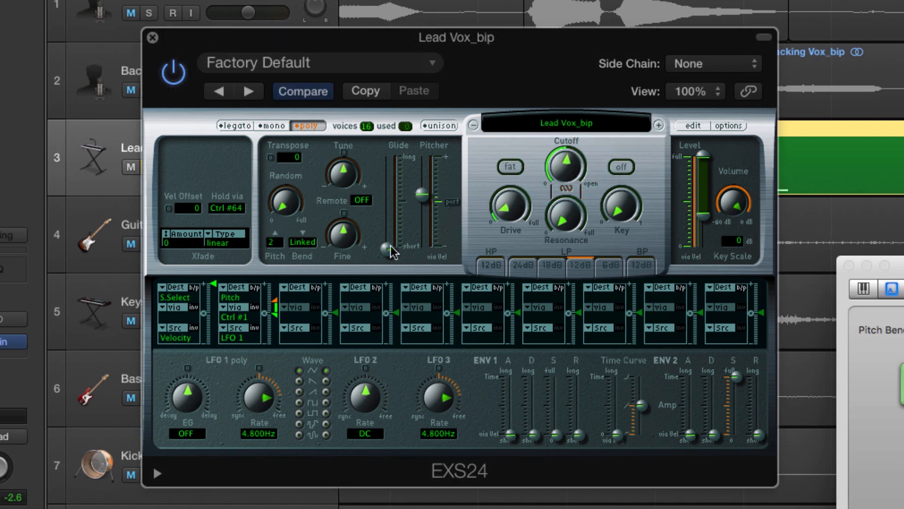
{"action": "left_click_drag", "start_coordinate": [389, 249], "coordinate": [397, 167]}
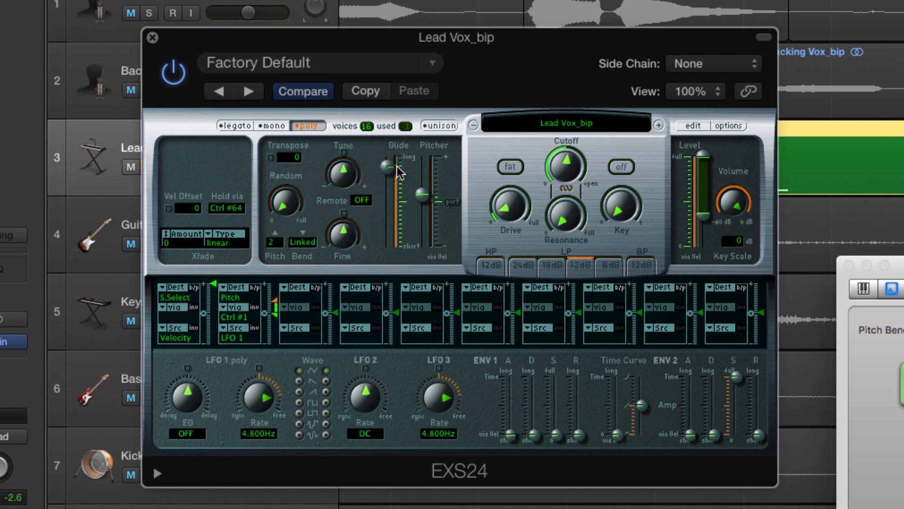
{"action": "left_click_drag", "start_coordinate": [397, 166], "coordinate": [399, 134]}
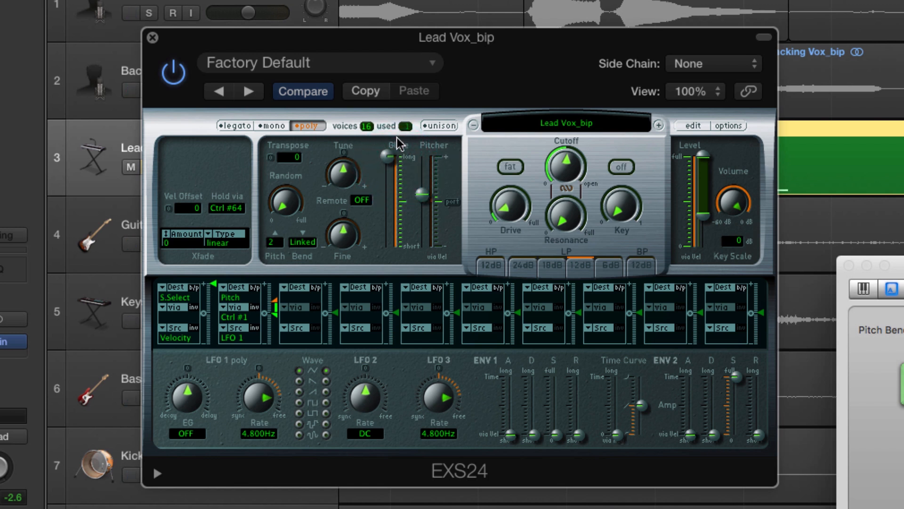
Step: Raise the Random amount to full and turn the Tune and Fine knobs below their centre positions
{"action": "left_click_drag", "start_coordinate": [343, 173], "coordinate": [342, 240]}
{"action": "left_click_drag", "start_coordinate": [284, 203], "coordinate": [297, 124]}
{"action": "left_click_drag", "start_coordinate": [345, 173], "coordinate": [352, 127]}
{"action": "left_click_drag", "start_coordinate": [283, 201], "coordinate": [294, 158]}
{"action": "left_click", "coordinate": [272, 247]}
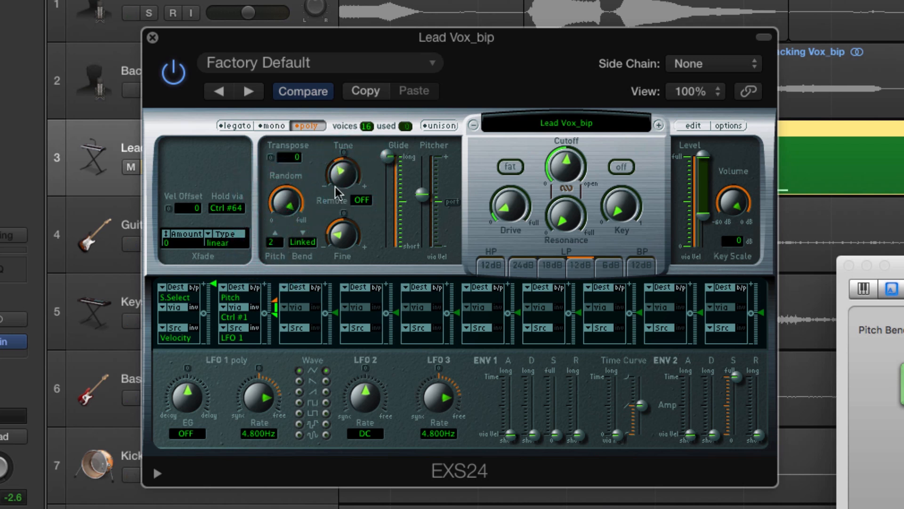
Step: Switch on the filter with its fat option, and adjust the cutoff, drive, resonance and key knobs
{"action": "left_click_drag", "start_coordinate": [569, 172], "coordinate": [568, 197]}
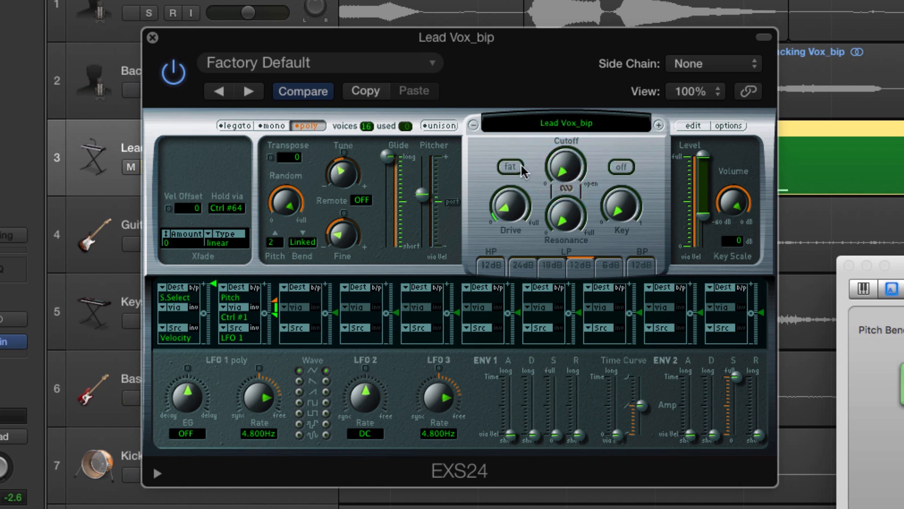
{"action": "left_click", "coordinate": [609, 168]}
{"action": "left_click_drag", "start_coordinate": [566, 170], "coordinate": [529, 136]}
{"action": "left_click", "coordinate": [511, 169]}
{"action": "left_click_drag", "start_coordinate": [572, 216], "coordinate": [581, 121]}
{"action": "left_click_drag", "start_coordinate": [615, 204], "coordinate": [620, 263]}
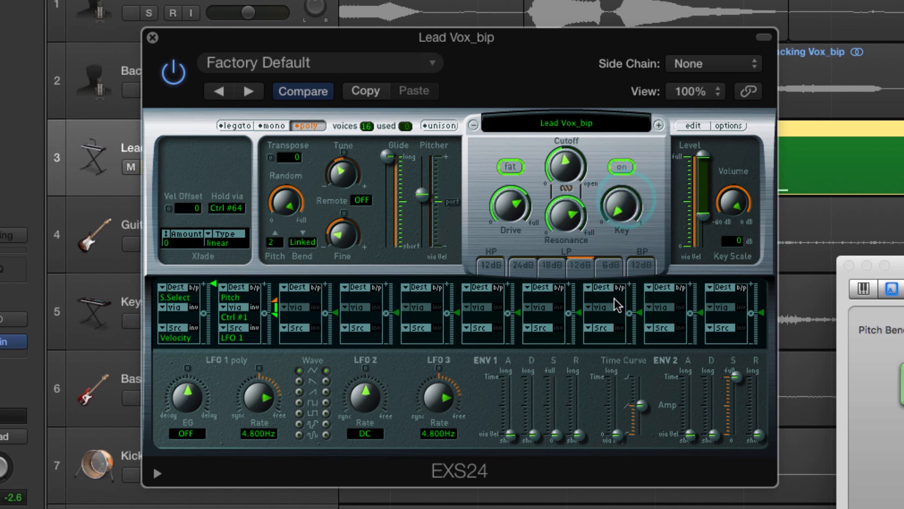
Step: Set the filter to the 6 dB low-pass slope with a higher cutoff, and reduce the sampler's output level
{"action": "left_click", "coordinate": [546, 269]}
{"action": "left_click", "coordinate": [608, 263]}
{"action": "left_click_drag", "start_coordinate": [569, 159], "coordinate": [573, 133]}
{"action": "left_click_drag", "start_coordinate": [569, 225], "coordinate": [569, 222]}
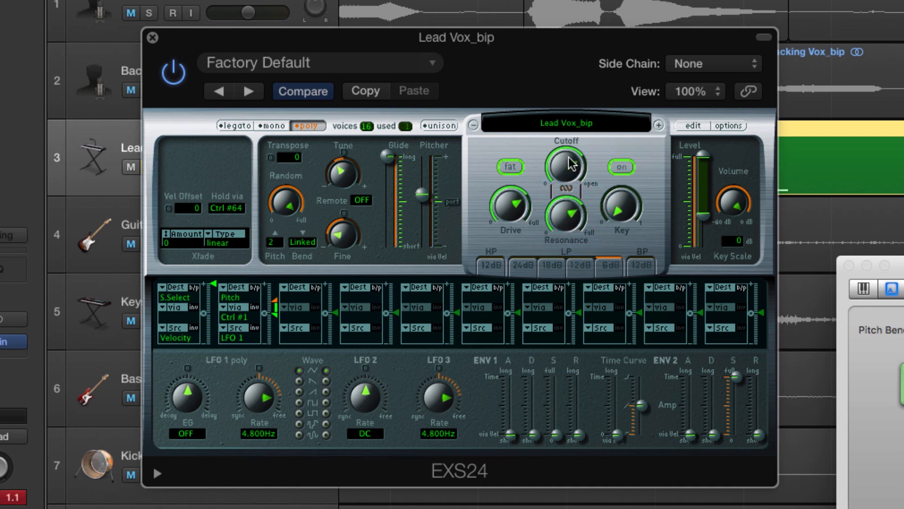
{"action": "left_click_drag", "start_coordinate": [708, 215], "coordinate": [730, 218]}
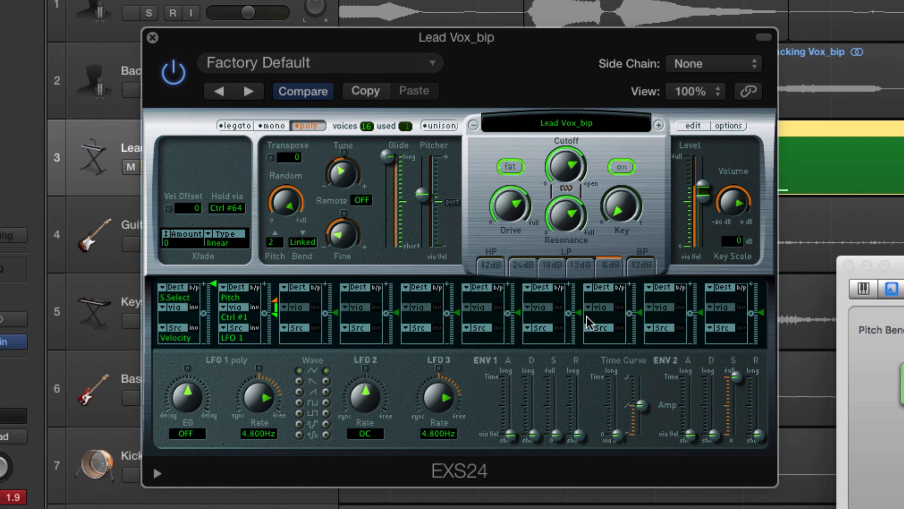
Step: In the fourth modulation slot, route LFO 1 to Filter Cutoff and reduce the modulation amount slightly
{"action": "left_click", "coordinate": [368, 294]}
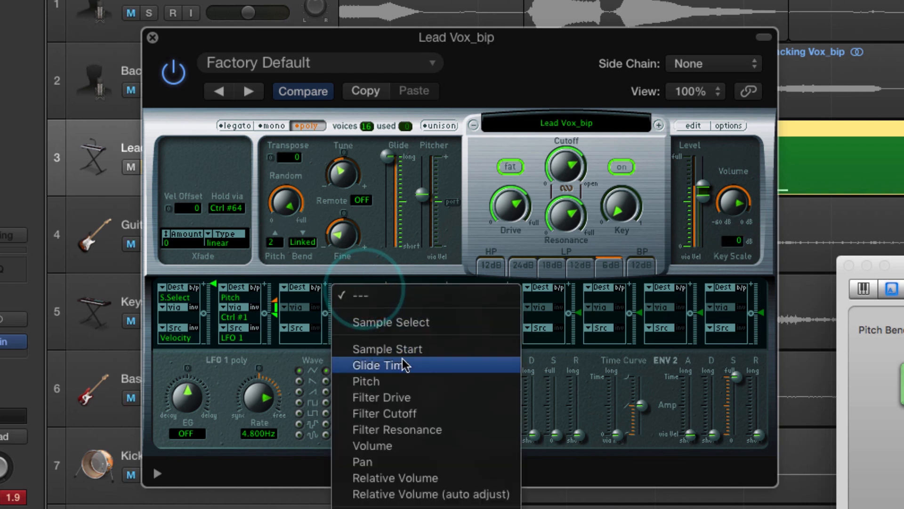
{"action": "left_click", "coordinate": [406, 414]}
{"action": "left_click", "coordinate": [372, 338]}
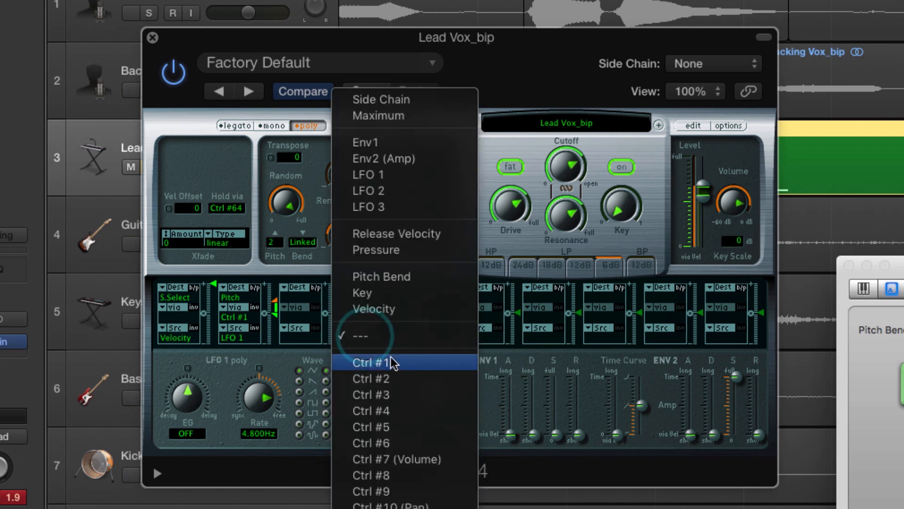
{"action": "left_click", "coordinate": [391, 175]}
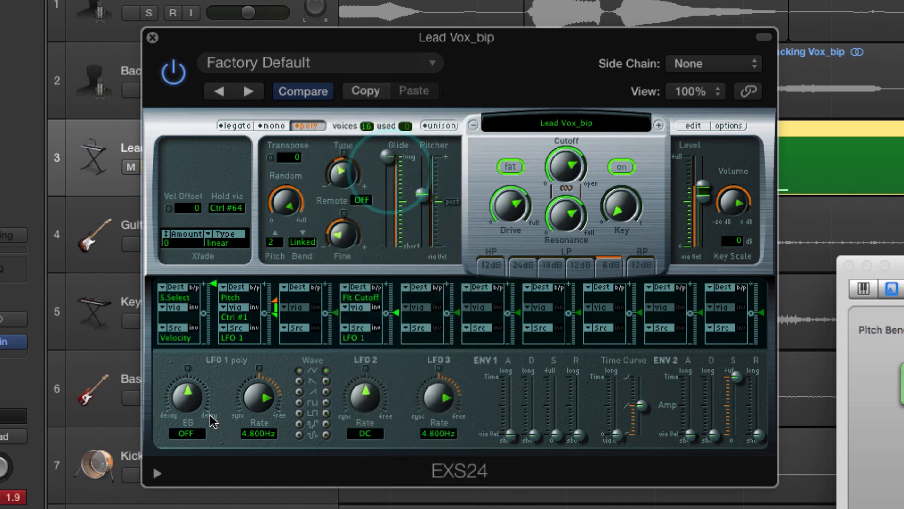
{"action": "mouse_move", "coordinate": [400, 317]}
{"action": "left_mouse_down"}
{"action": "mouse_move", "coordinate": [403, 288]}
{"action": "mouse_move", "coordinate": [400, 342]}
{"action": "mouse_move", "coordinate": [402, 331]}
{"action": "left_mouse_up"}
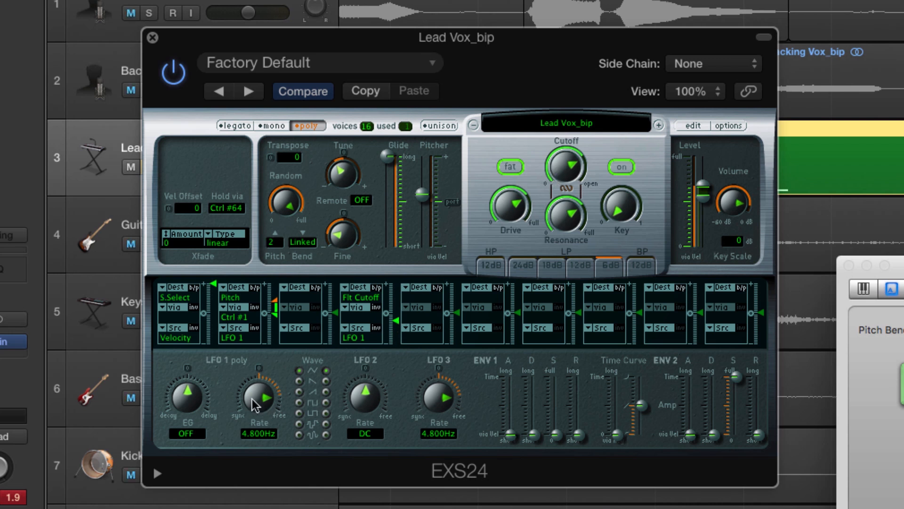
Step: Set LFO 1's EG to 4000 ms and its rate to 20
{"action": "left_click_drag", "start_coordinate": [215, 406], "coordinate": [203, 443]}
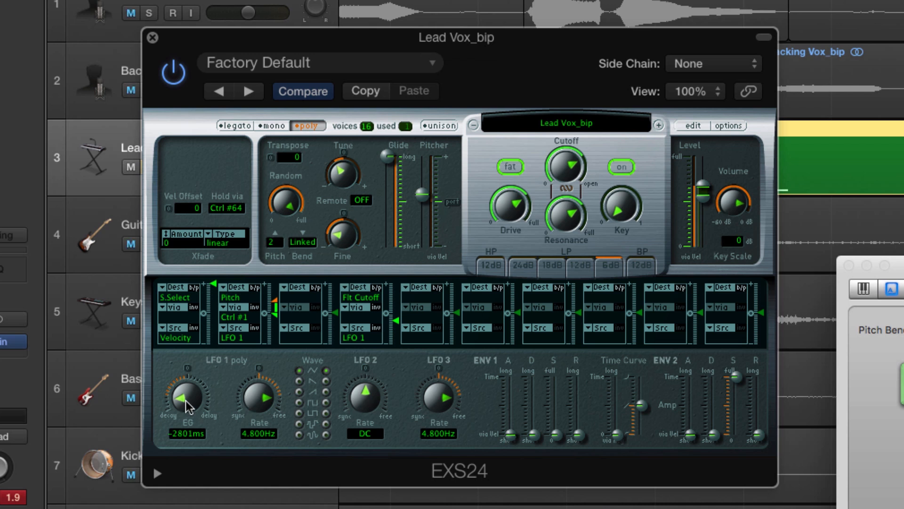
{"action": "left_click_drag", "start_coordinate": [188, 403], "coordinate": [191, 325]}
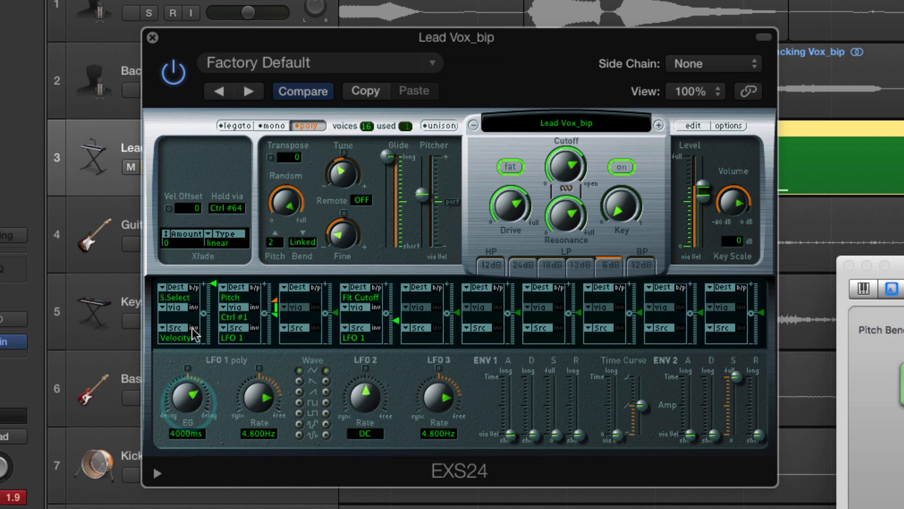
{"action": "left_click_drag", "start_coordinate": [254, 388], "coordinate": [257, 434]}
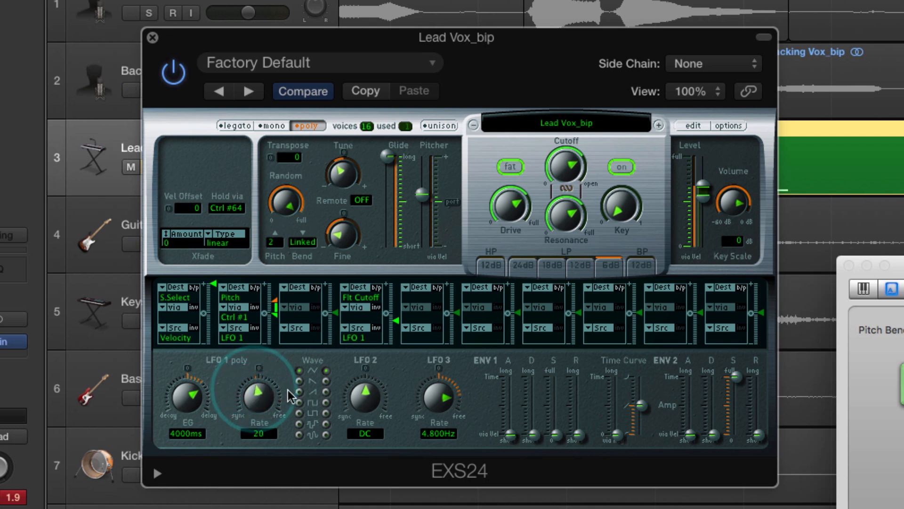
Step: Lower Glide to near its shortest setting, and close the sampler and Musical Typing windows
{"action": "left_click_drag", "start_coordinate": [395, 176], "coordinate": [388, 235]}
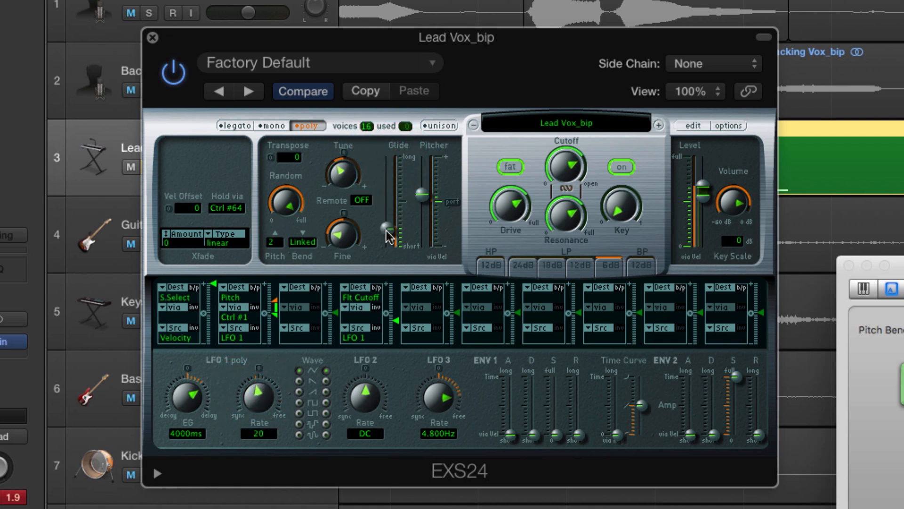
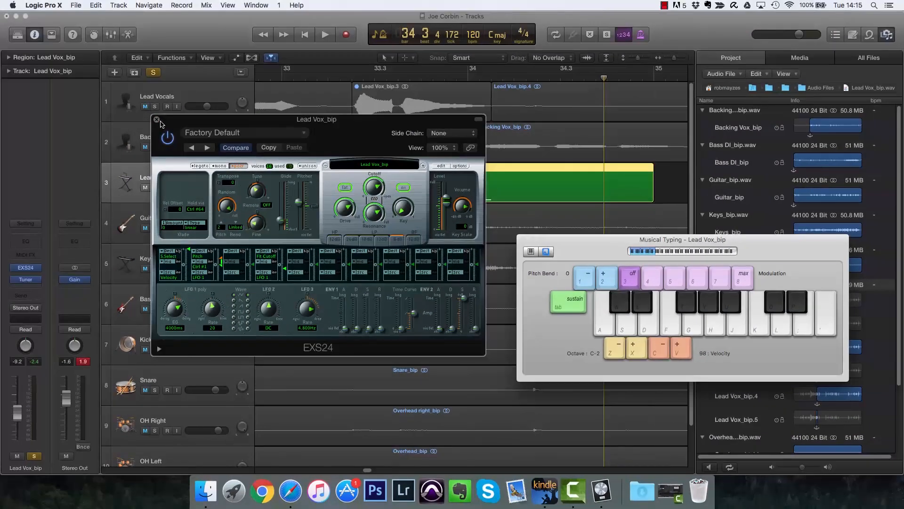
{"action": "left_click", "coordinate": [157, 122]}
{"action": "left_click", "coordinate": [523, 239]}
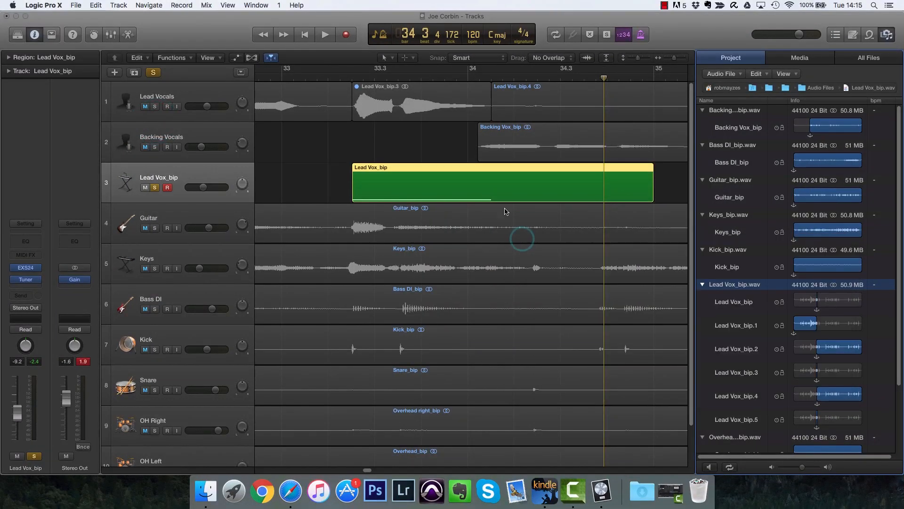
Step: Close the browser, and delete the Lead Vox_bip MIDI region along with its sampler track
{"action": "left_click", "coordinate": [429, 197]}
{"action": "left_click", "coordinate": [218, 173]}
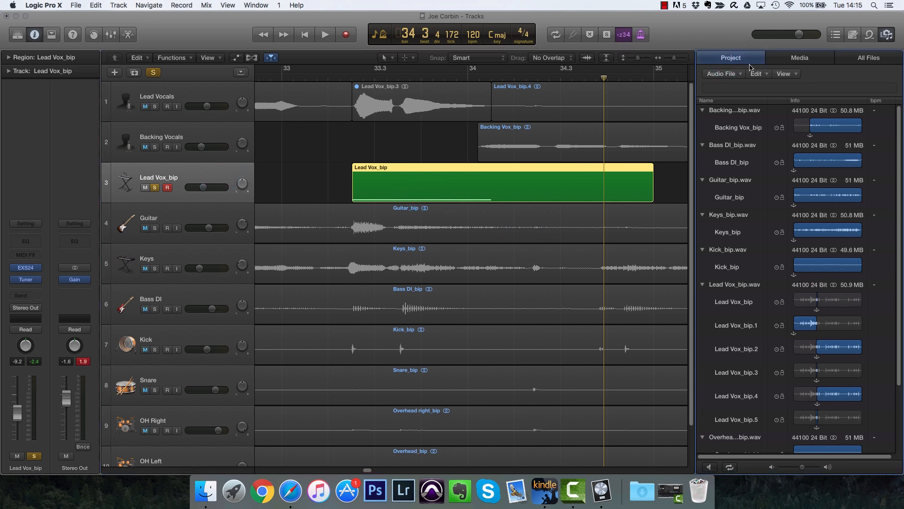
{"action": "left_click", "coordinate": [883, 35]}
{"action": "left_click", "coordinate": [179, 176]}
{"action": "key", "text": "BackSpace"}
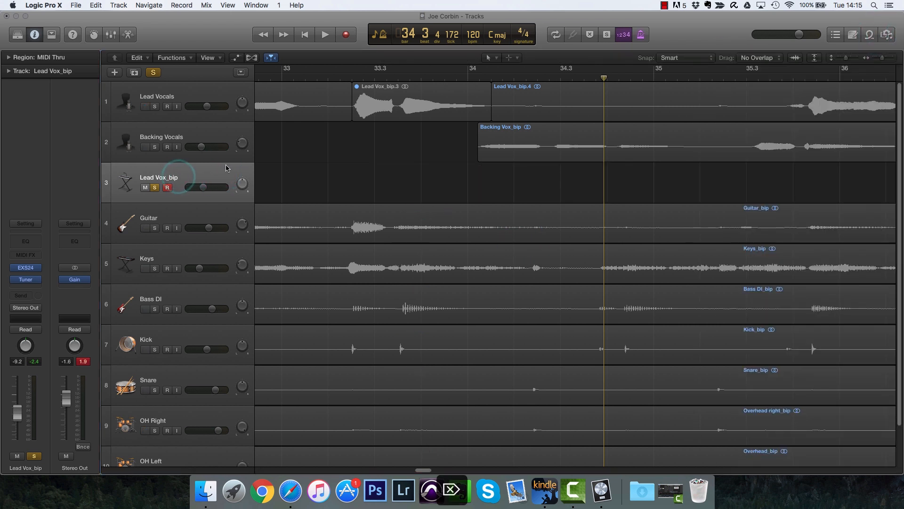
{"action": "left_click", "coordinate": [217, 170]}
{"action": "key", "text": "BackSpace"}
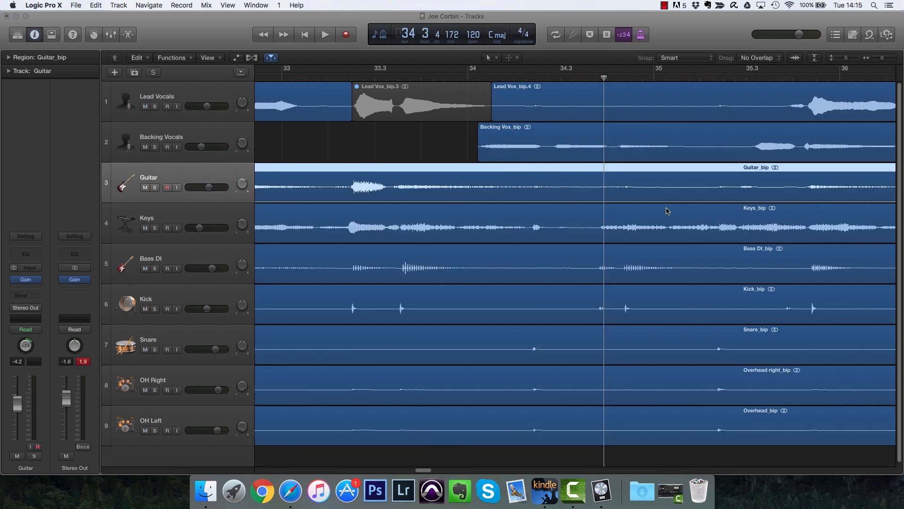
Step: Play back the full arrangement from about bar 30 to listen for usable material
{"action": "key", "text": "super+Left"}
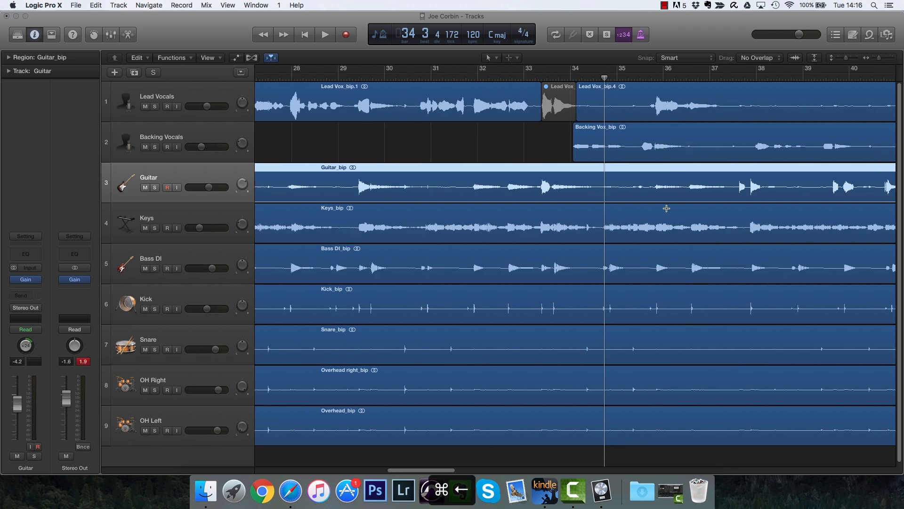
{"action": "double_click", "coordinate": [419, 77]}
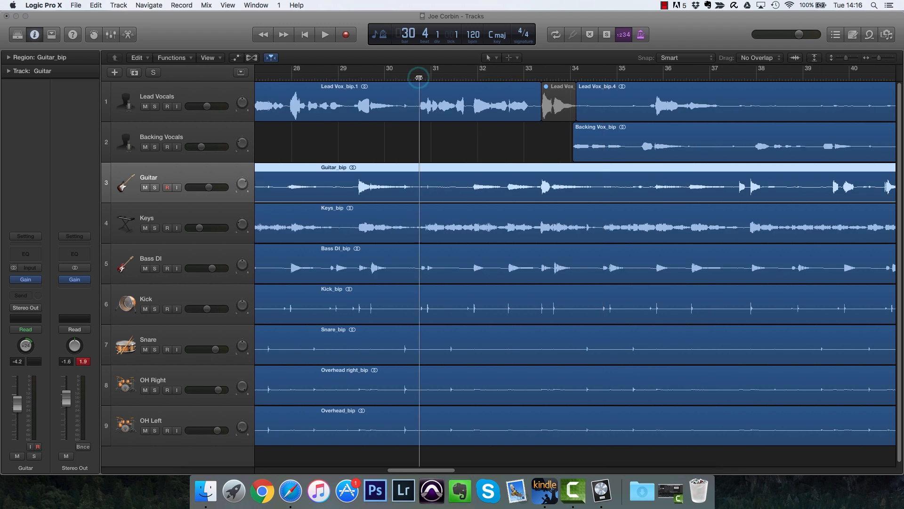
{"action": "key", "text": "space"}
{"action": "double_click", "coordinate": [419, 78]}
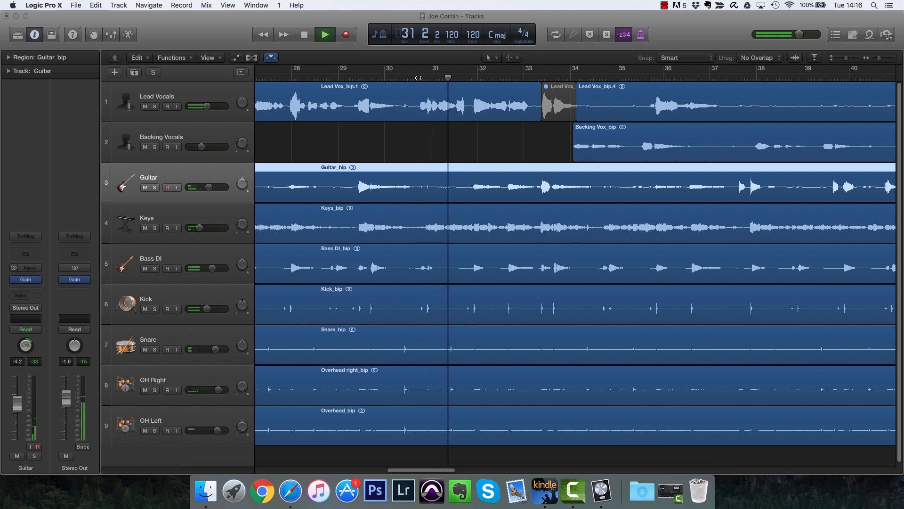
{"action": "key", "text": "space"}
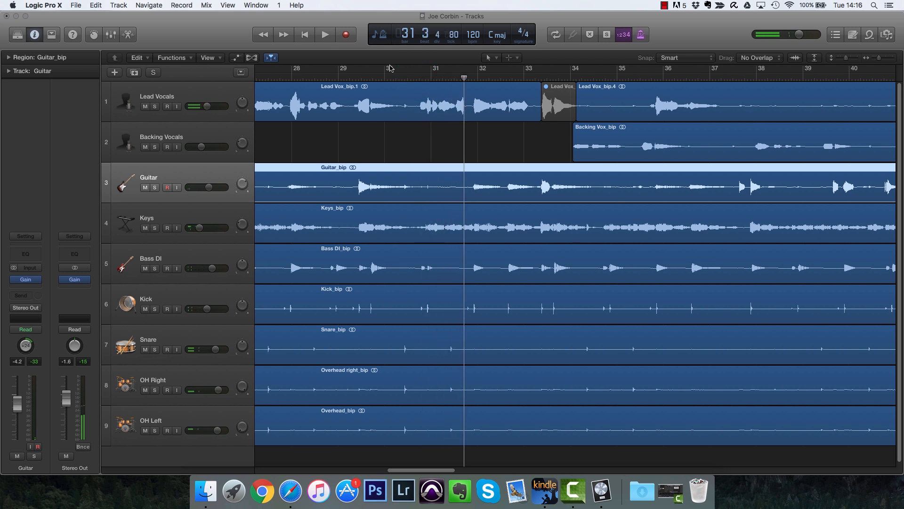
Step: Solo the Bass DI track and audition its phrases between bars 28 and 33
{"action": "left_click", "coordinate": [350, 75]}
{"action": "left_click", "coordinate": [154, 269]}
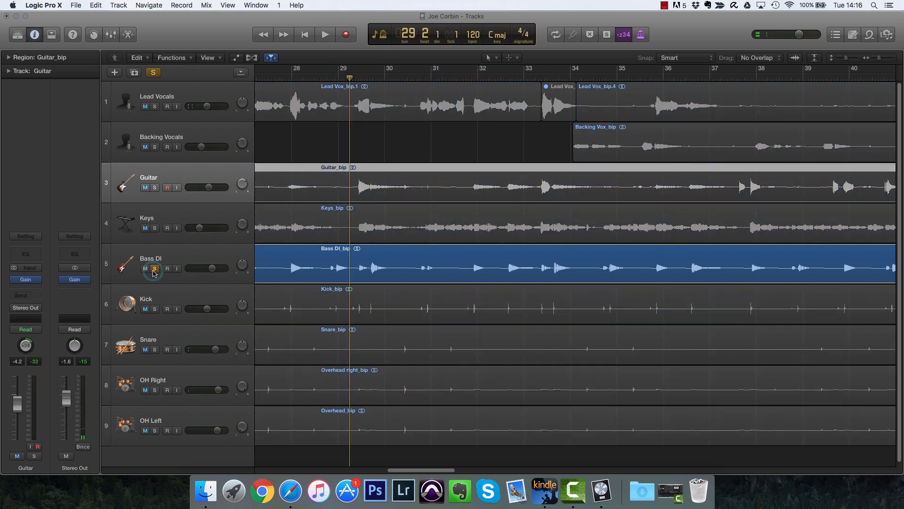
{"action": "key", "text": "space"}
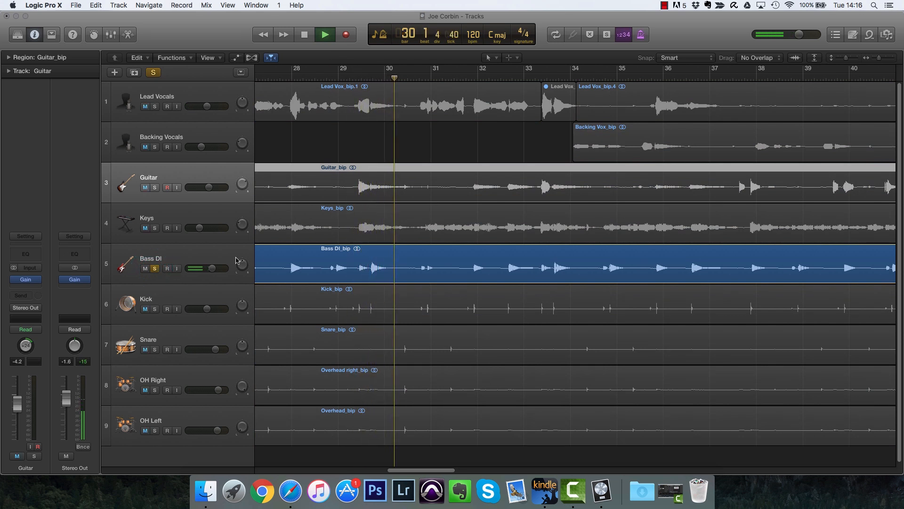
{"action": "left_click", "coordinate": [286, 75]}
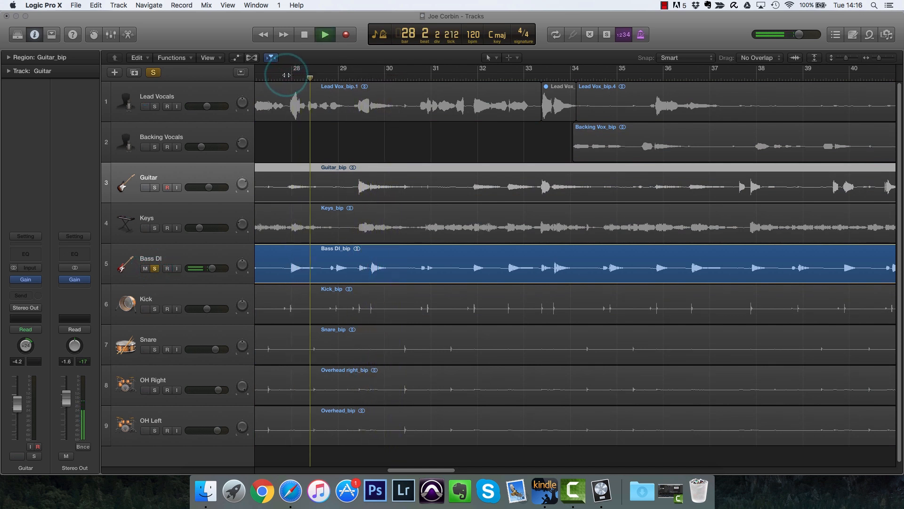
{"action": "left_click", "coordinate": [483, 75]}
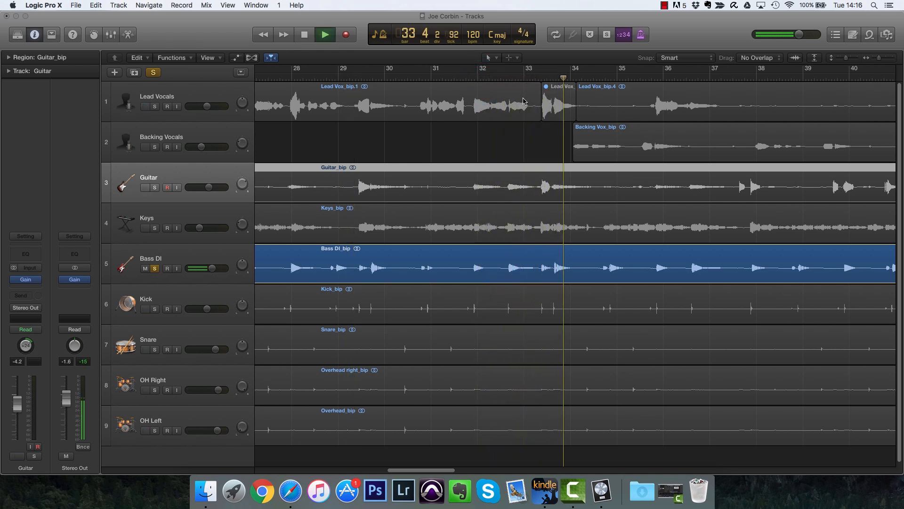
{"action": "key", "text": "space"}
Step: Split the Bass DI region just before the note near 32 3 4 and again at about 34 1 3
{"action": "left_click", "coordinate": [508, 263]}
{"action": "left_click", "coordinate": [507, 263]}
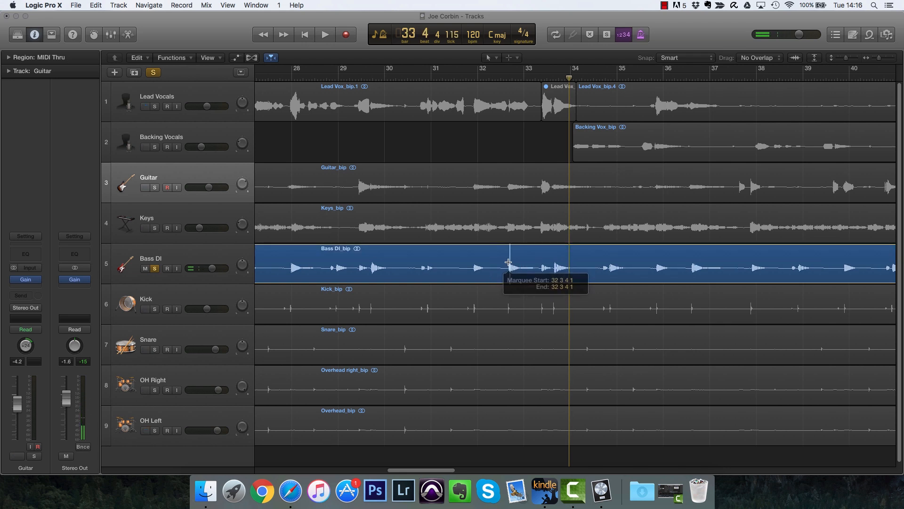
{"action": "left_click", "coordinate": [574, 259]}
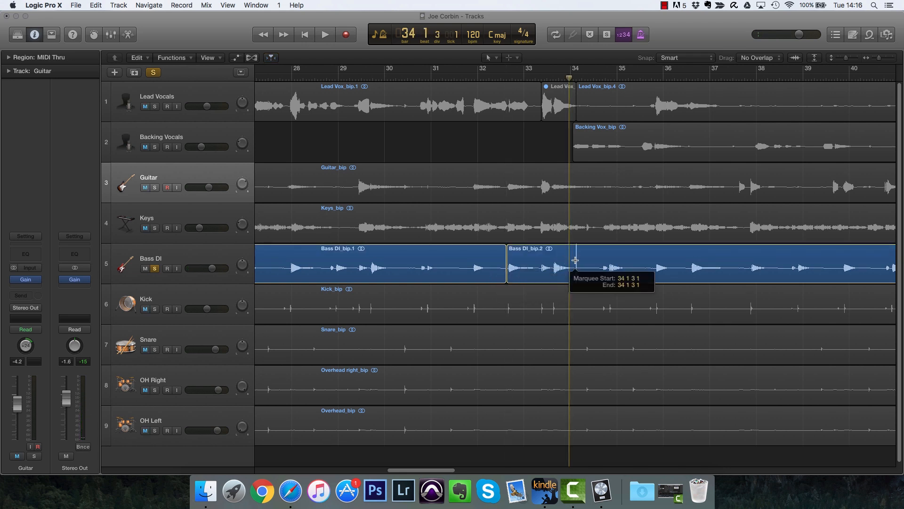
Step: Convert the isolated Bass DI segment to a new sampler track named Bass DI_bip, creating zones from transient markers over C-2 to G8
{"action": "left_click", "coordinate": [557, 275]}
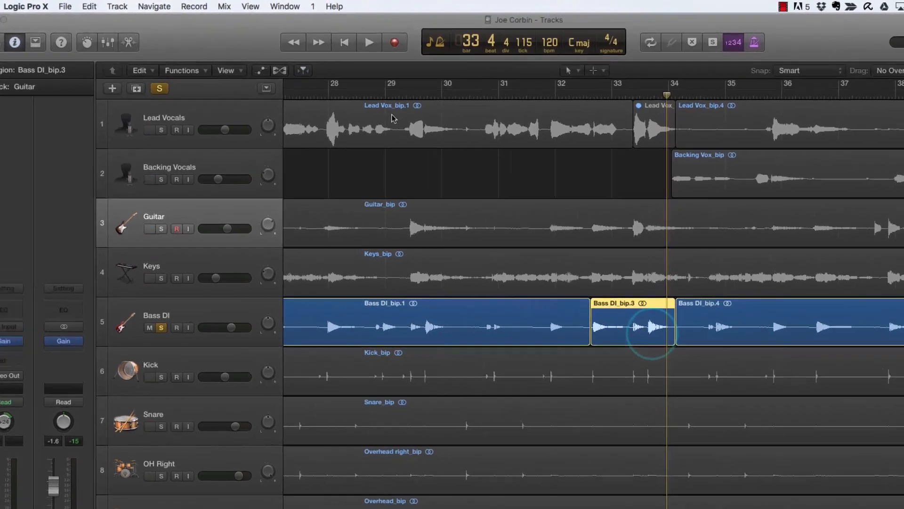
{"action": "left_click", "coordinate": [94, 7]}
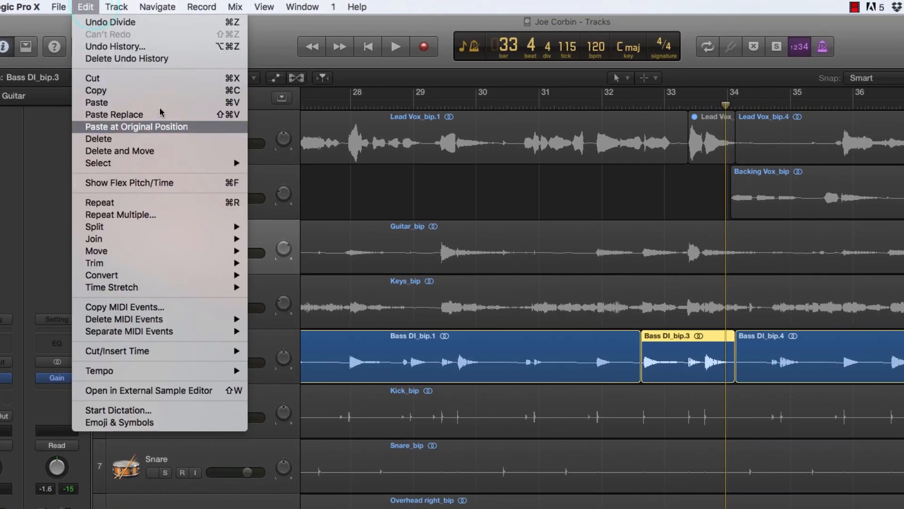
{"action": "mouse_move", "coordinate": [116, 6]}
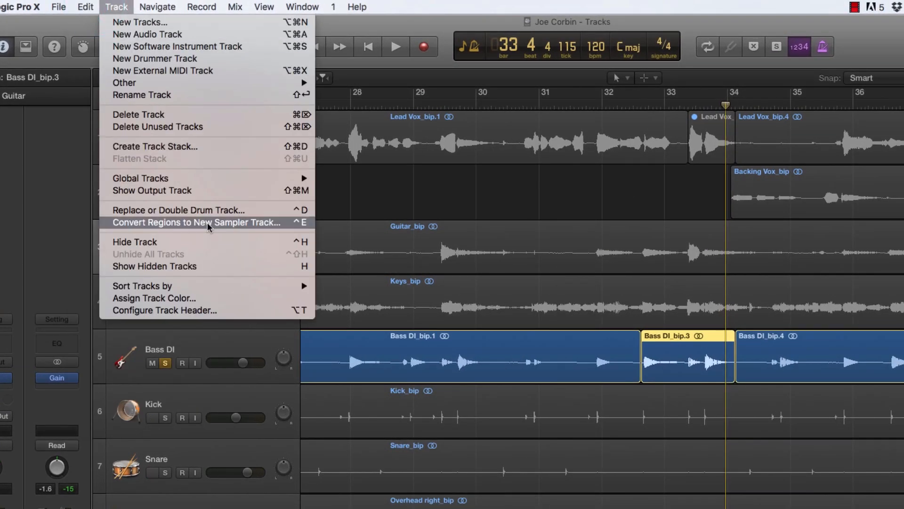
{"action": "left_click", "coordinate": [209, 227]}
{"action": "left_click", "coordinate": [549, 80]}
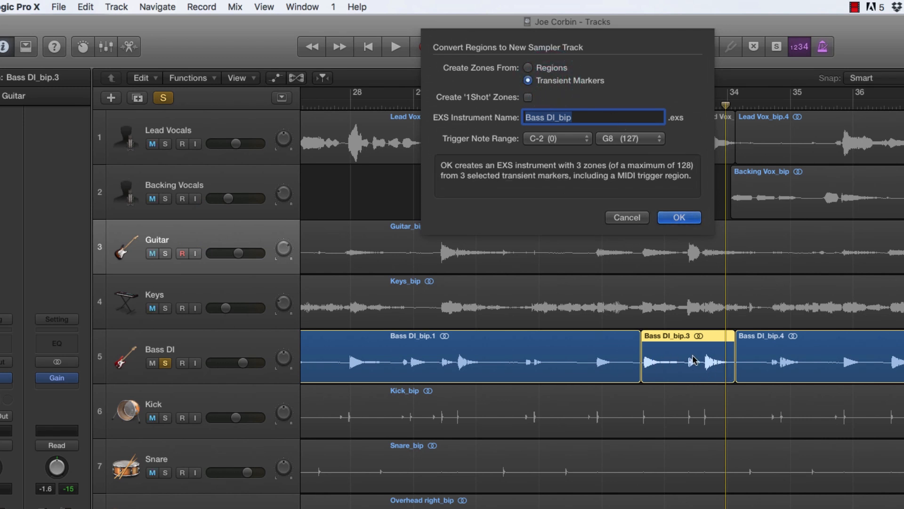
{"action": "left_click", "coordinate": [673, 217]}
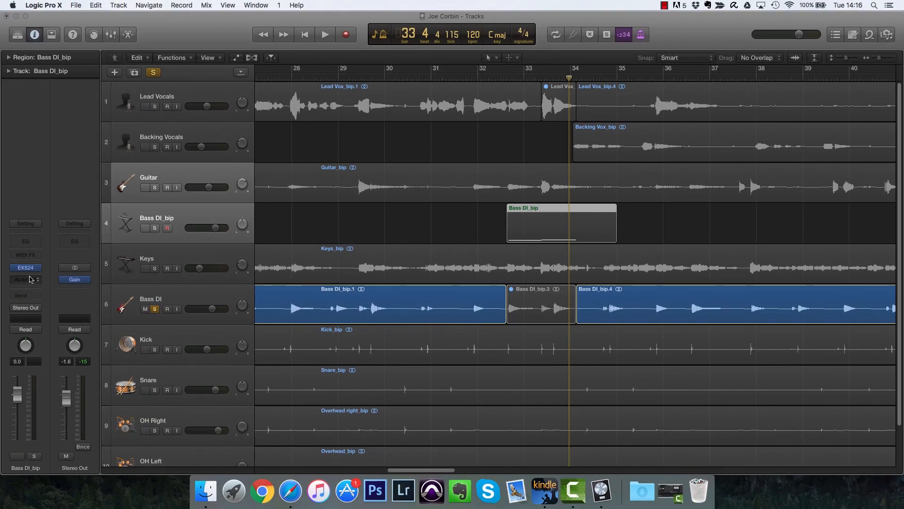
Step: Open the instrument editor of the Bass DI_bip EXS24 sampler and play the lowest notes to audition its zones
{"action": "left_click", "coordinate": [27, 268]}
{"action": "left_click", "coordinate": [314, 87]}
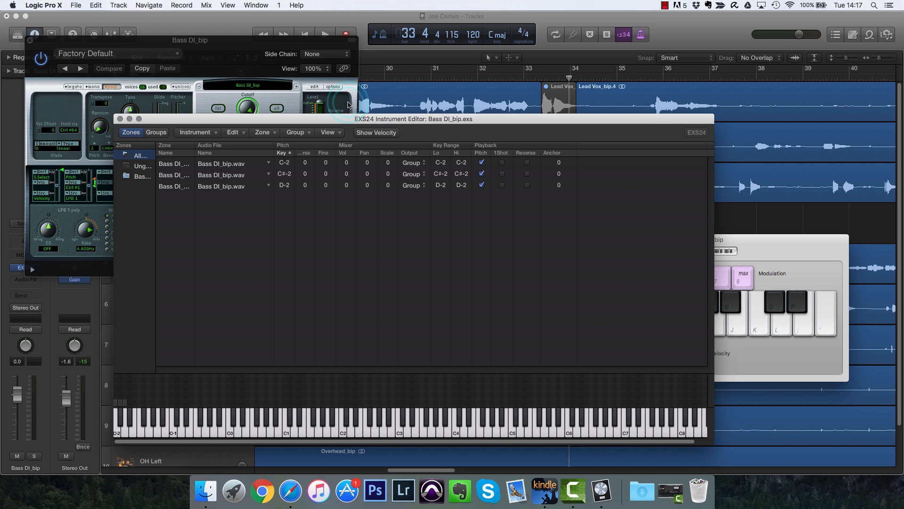
{"action": "key", "text": "a"}
{"action": "key", "text": "s"}
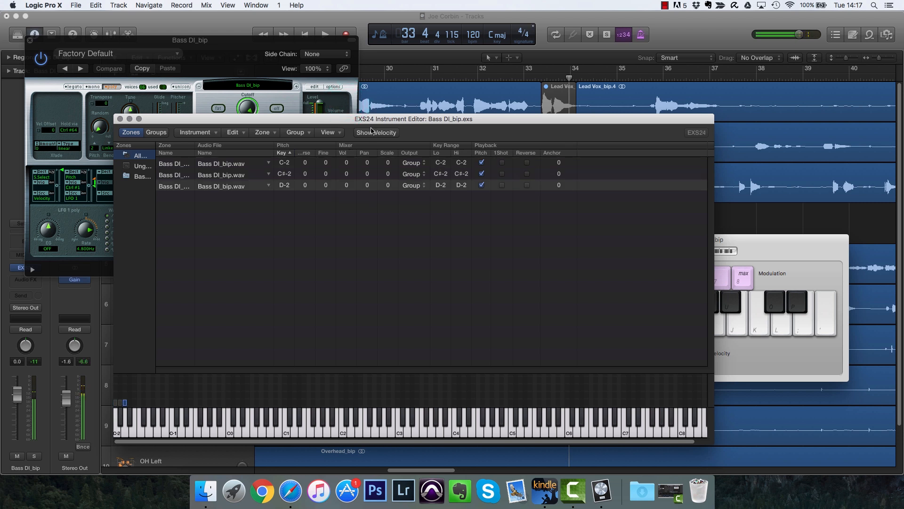
{"action": "key", "text": "w"}
{"action": "key", "text": "s"}
{"action": "key", "text": "w"}
{"action": "key", "text": "a"}
{"action": "key", "text": "w"}
{"action": "key", "text": "s"}
{"action": "key", "text": "w"}
{"action": "key", "text": "a"}
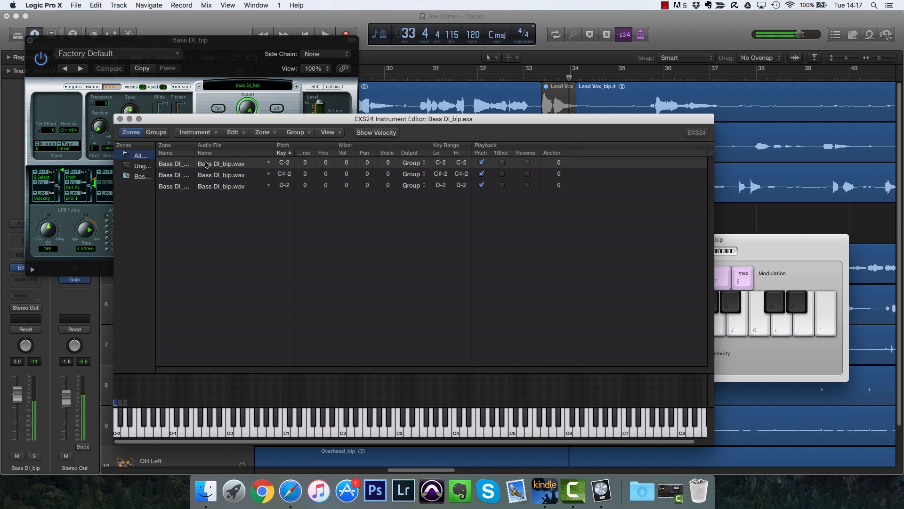
Step: Open the first zone's sample in the audio editor, try extending its region start earlier, undo it, and close the editor
{"action": "right_click", "coordinate": [160, 165]}
{"action": "left_click", "coordinate": [182, 170]}
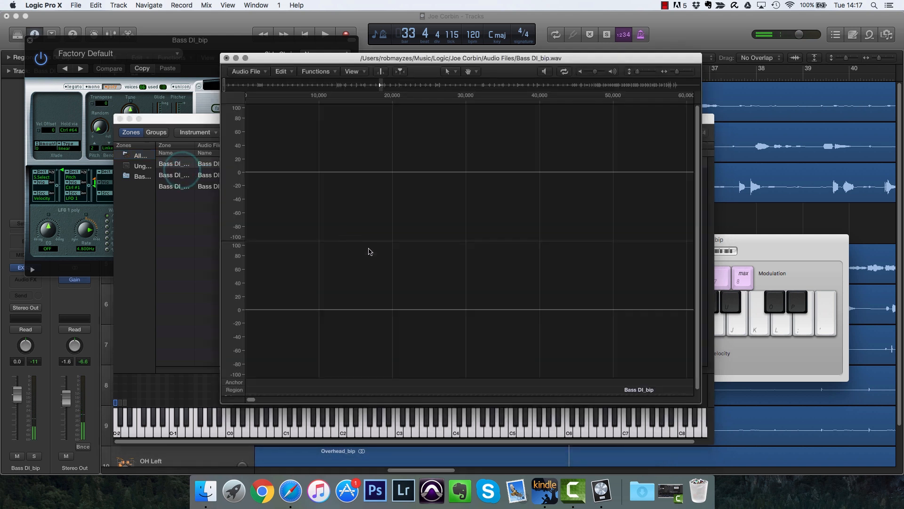
{"action": "left_click", "coordinate": [379, 85]}
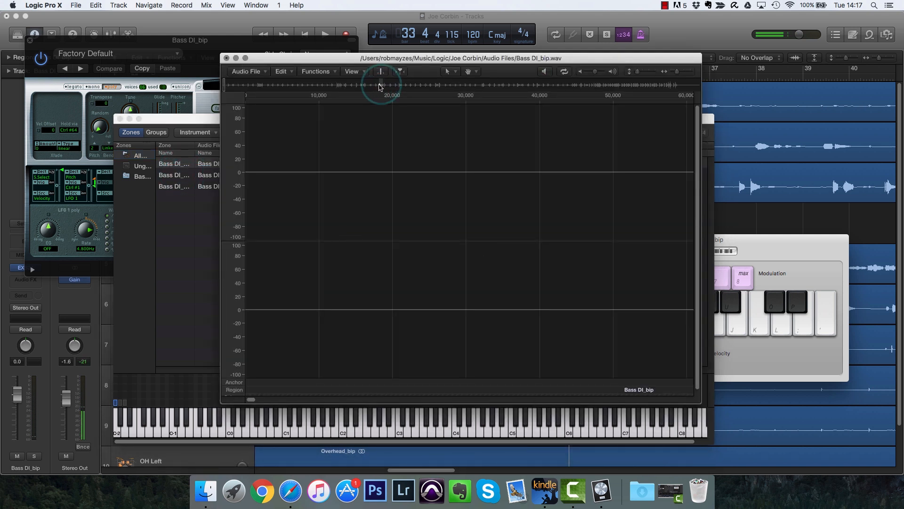
{"action": "left_click_drag", "start_coordinate": [363, 387], "coordinate": [359, 387]}
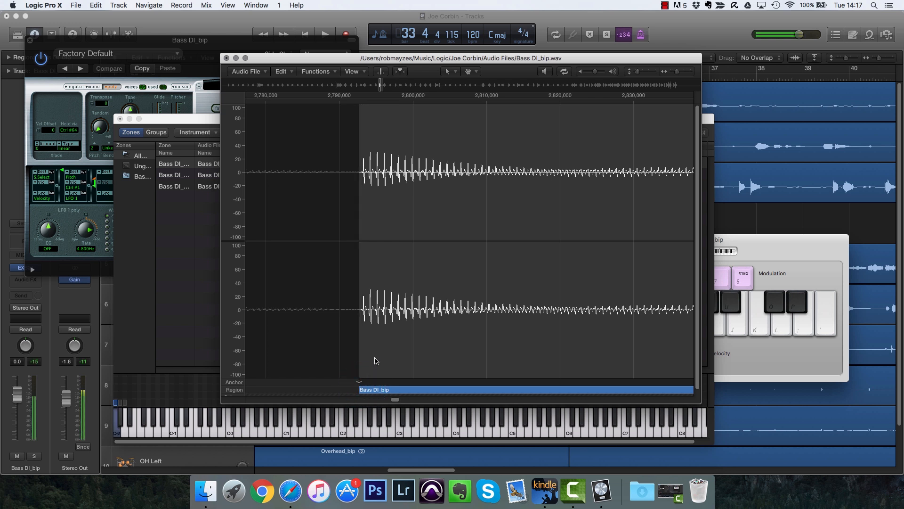
{"action": "left_click_drag", "start_coordinate": [361, 388], "coordinate": [307, 390]}
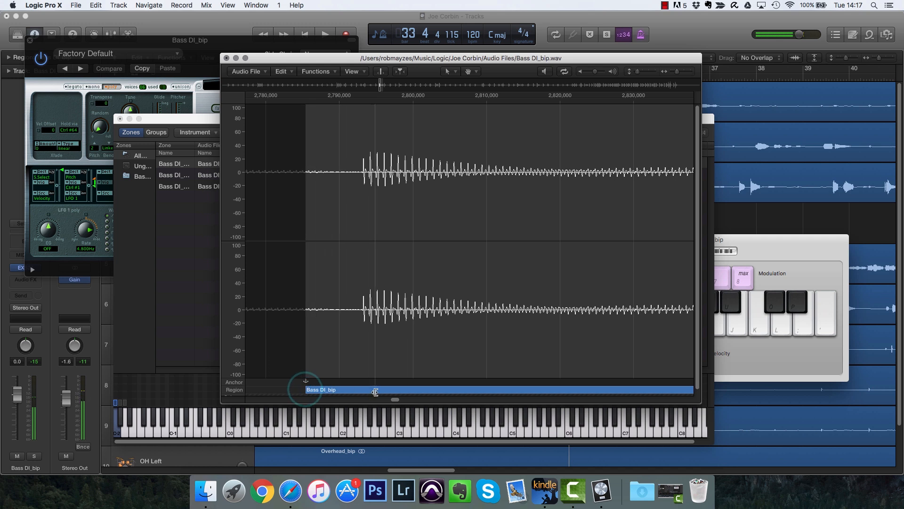
{"action": "key", "text": "super+z"}
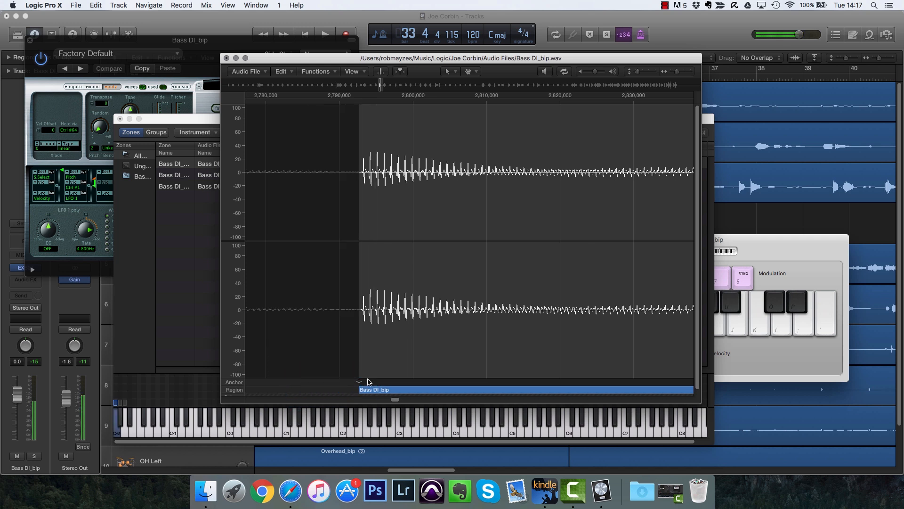
{"action": "left_click", "coordinate": [227, 59]}
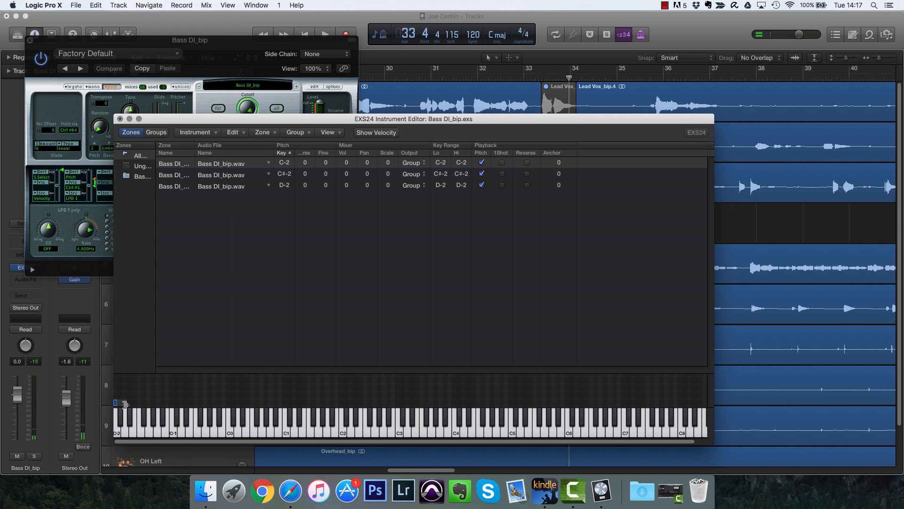
Step: Remap the key ranges: first zone C-2 to B-1, third zone C0 to B0, and second zone C1 to E2
{"action": "left_click_drag", "start_coordinate": [125, 404], "coordinate": [135, 404]}
{"action": "left_click_drag", "start_coordinate": [225, 404], "coordinate": [230, 404]}
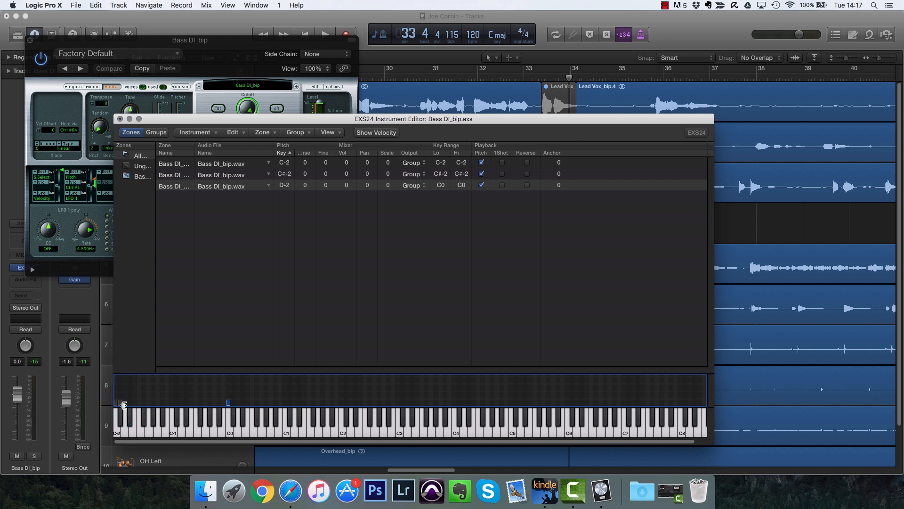
{"action": "left_click_drag", "start_coordinate": [119, 404], "coordinate": [291, 411]}
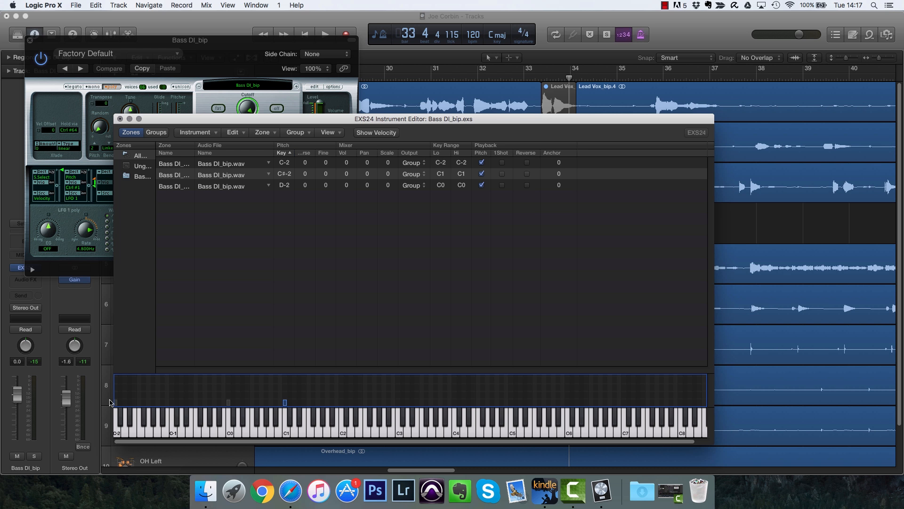
{"action": "left_click_drag", "start_coordinate": [115, 402], "coordinate": [281, 403]}
{"action": "left_click_drag", "start_coordinate": [285, 402], "coordinate": [361, 402]}
Step: Show Musical Typing and play notes in octave C-2 to audition the first bass zone across its range
{"action": "key", "text": "super+k"}
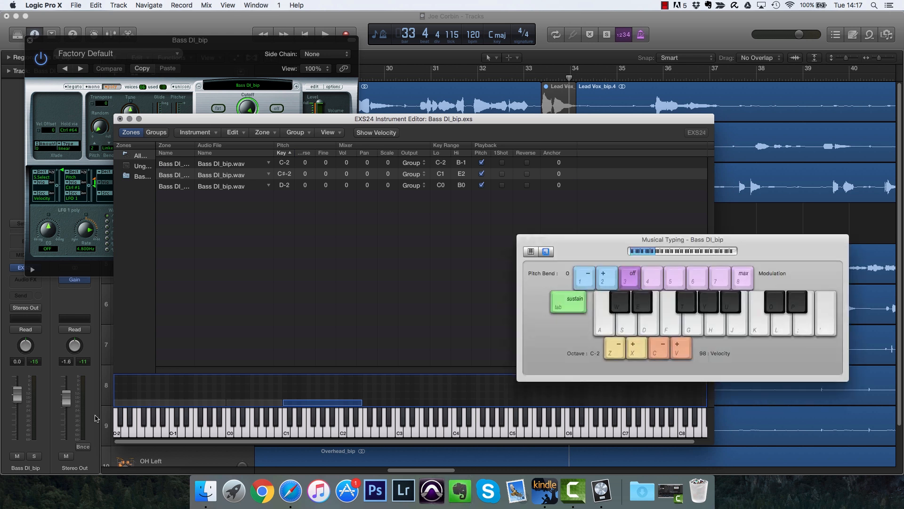
{"action": "key", "text": "a"}
{"action": "key", "text": "s"}
{"action": "key", "text": "g"}
{"action": "key", "text": "h"}
{"action": "key", "text": "j"}
{"action": "key", "text": "d"}
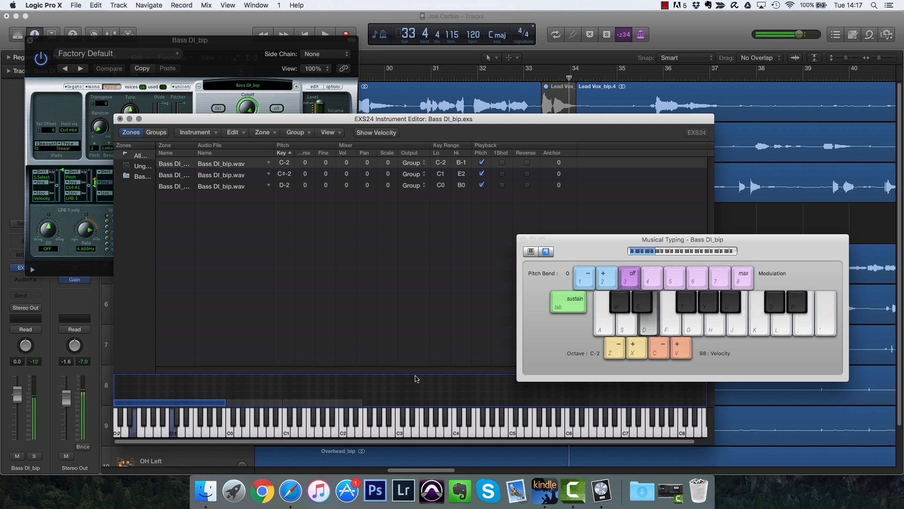
{"action": "key", "text": "s"}
{"action": "key", "text": "h"}
{"action": "key", "text": "d"}
{"action": "key", "text": "j"}
{"action": "key", "text": "f"}
{"action": "key", "text": "k"}
{"action": "key", "text": "l"}
{"action": "key", "text": "k"}
{"action": "key", "text": "g"}
{"action": "key", "text": "j"}
{"action": "key", "text": "h"}
{"action": "key", "text": "f"}
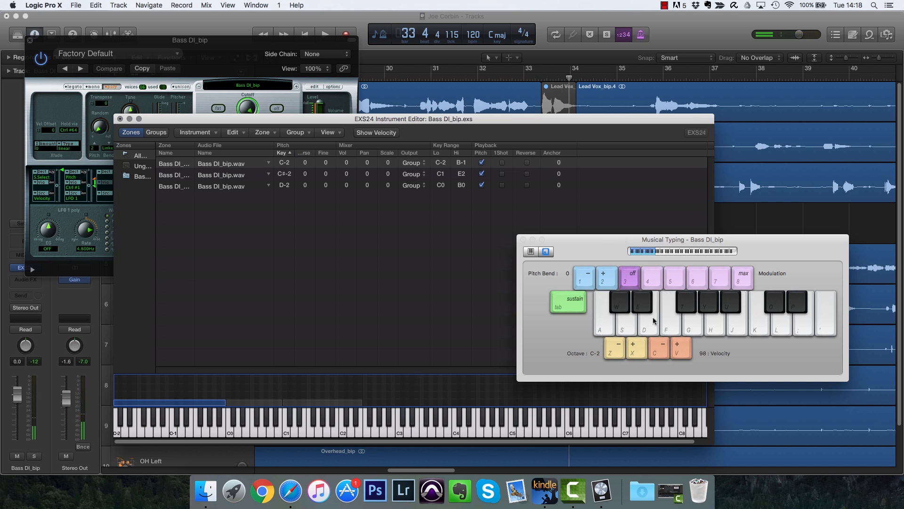
Step: Raise the Musical Typing octave to C0 and play notes to audition the third bass zone
{"action": "key", "text": "x"}
{"action": "key", "text": "x"}
{"action": "key", "text": "j"}
{"action": "key", "text": "h"}
{"action": "key", "text": "g"}
{"action": "key", "text": "f"}
{"action": "key", "text": "d"}
{"action": "key", "text": "g"}
{"action": "key", "text": "h"}
{"action": "key", "text": "s"}
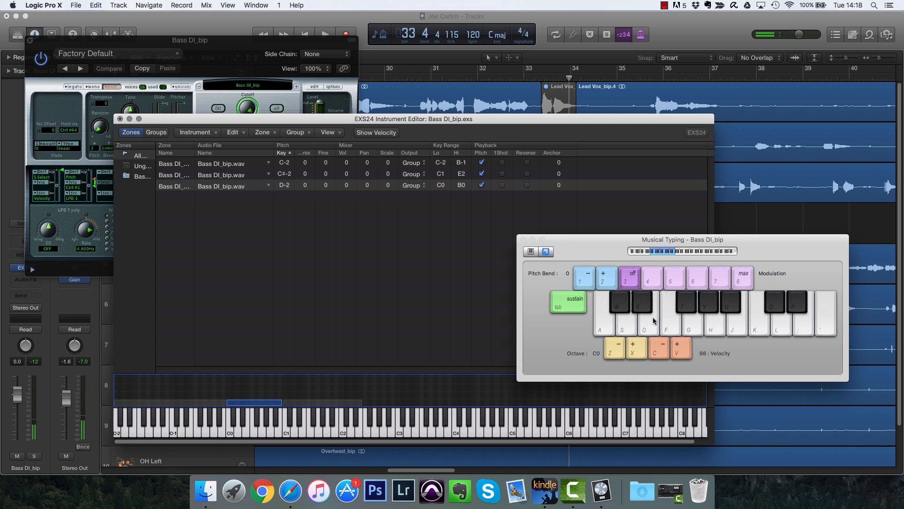
Step: Shift Musical Typing to higher octaves, audition the zone spanning C1 to E2, and close the Musical Typing window
{"action": "key", "text": "x"}
{"action": "key", "text": "x"}
{"action": "key", "text": "h"}
{"action": "key", "text": "h"}
{"action": "key", "text": "z"}
{"action": "key", "text": "f"}
{"action": "key", "text": "g"}
{"action": "key", "text": "h"}
{"action": "key", "text": "j"}
{"action": "key", "text": "h"}
{"action": "key", "text": "g"}
{"action": "key", "text": "f"}
{"action": "key", "text": "d"}
{"action": "key", "text": "s"}
{"action": "key", "text": "g"}
{"action": "key", "text": "h"}
{"action": "left_click", "coordinate": [523, 239]}
Step: Shrink the first zone to only C-2, and reduce and move the third zone to the single key C#-2
{"action": "left_click_drag", "start_coordinate": [223, 403], "coordinate": [116, 401]}
{"action": "left_click", "coordinate": [242, 402]}
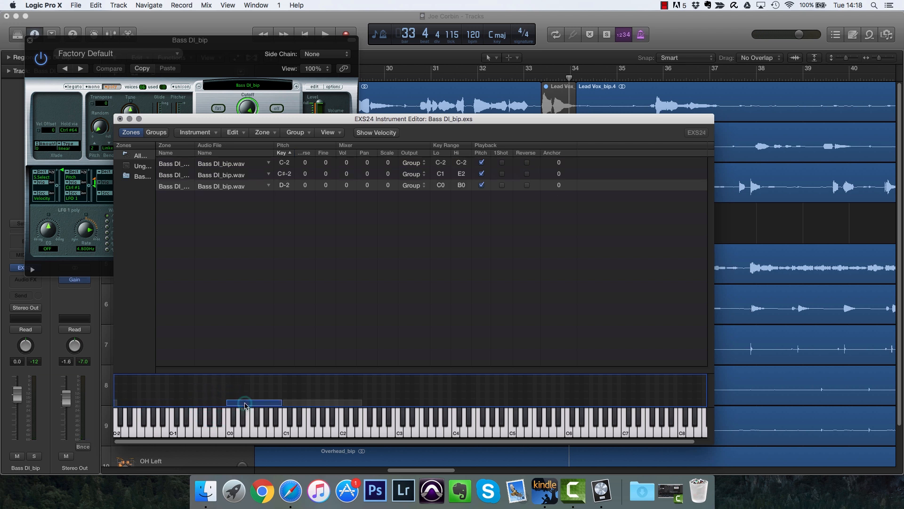
{"action": "left_click_drag", "start_coordinate": [282, 402], "coordinate": [121, 403]}
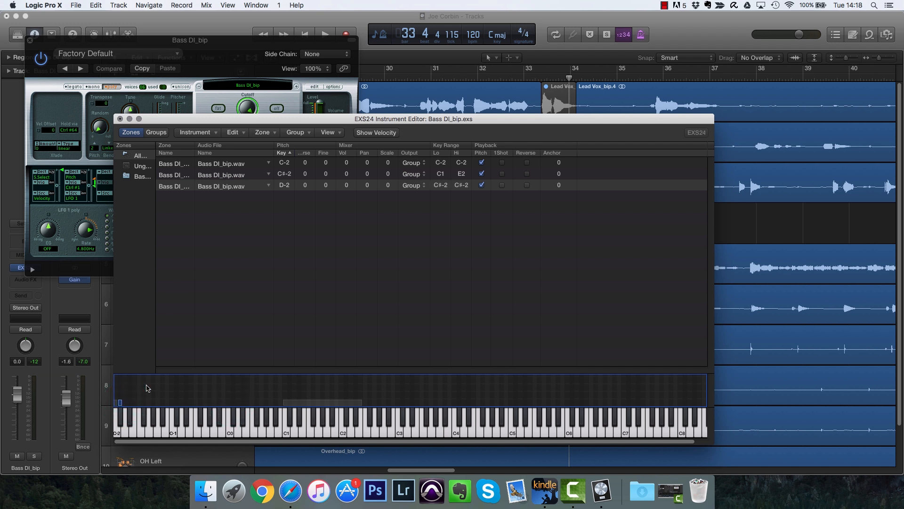
Step: Show Musical Typing, lower it to octave C-2, audition the zones on C-2 and C#-2, and close the Musical Typing window
{"action": "key", "text": "super+k"}
{"action": "key", "text": "a"}
{"action": "key", "text": "a"}
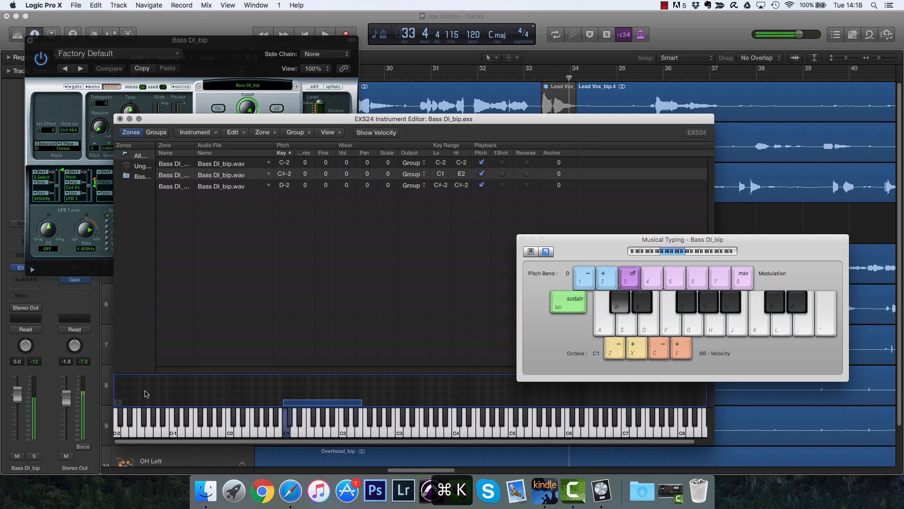
{"action": "key", "text": "z"}
{"action": "key", "text": "z"}
{"action": "key", "text": "z"}
{"action": "key", "text": "a"}
{"action": "key", "text": "w"}
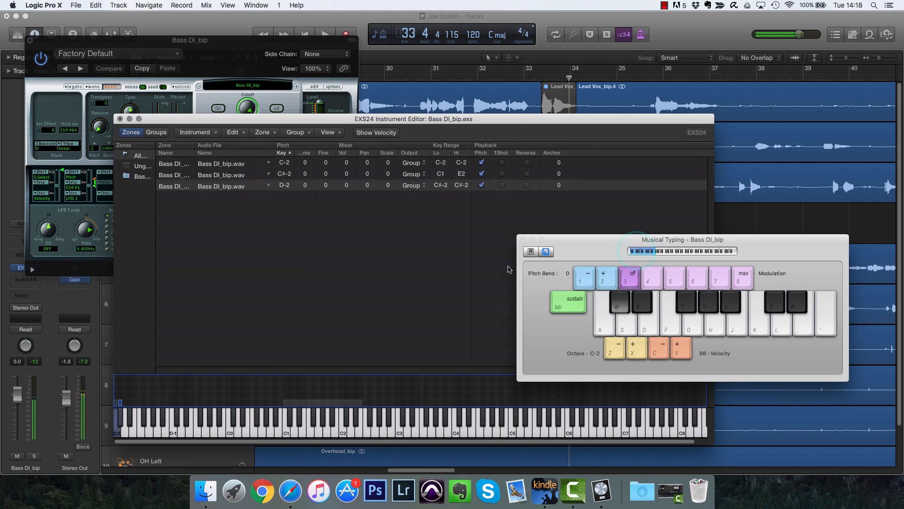
{"action": "key", "text": "a"}
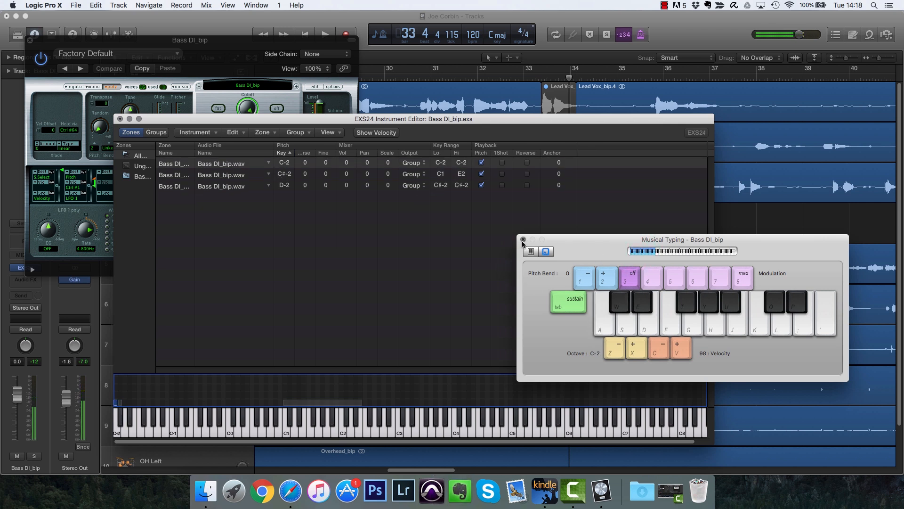
{"action": "left_click", "coordinate": [523, 240]}
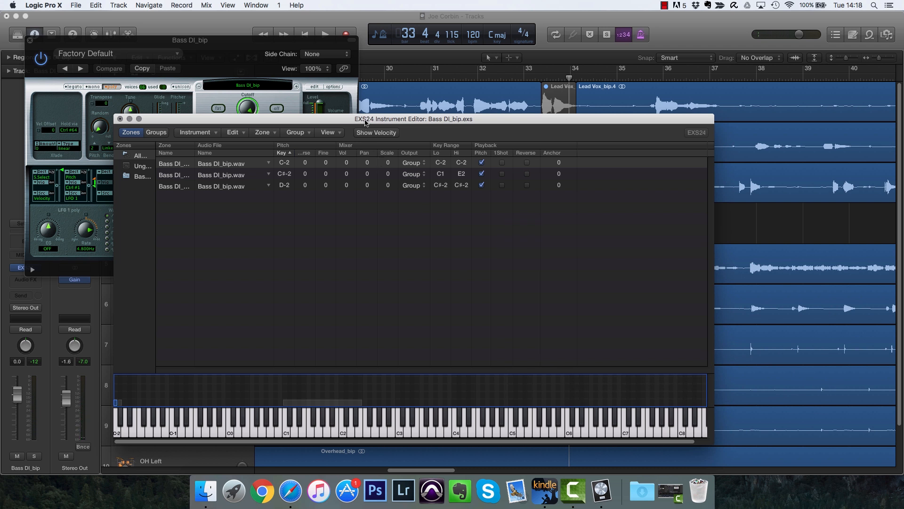
{"action": "left_click_drag", "start_coordinate": [365, 122], "coordinate": [382, 120]}
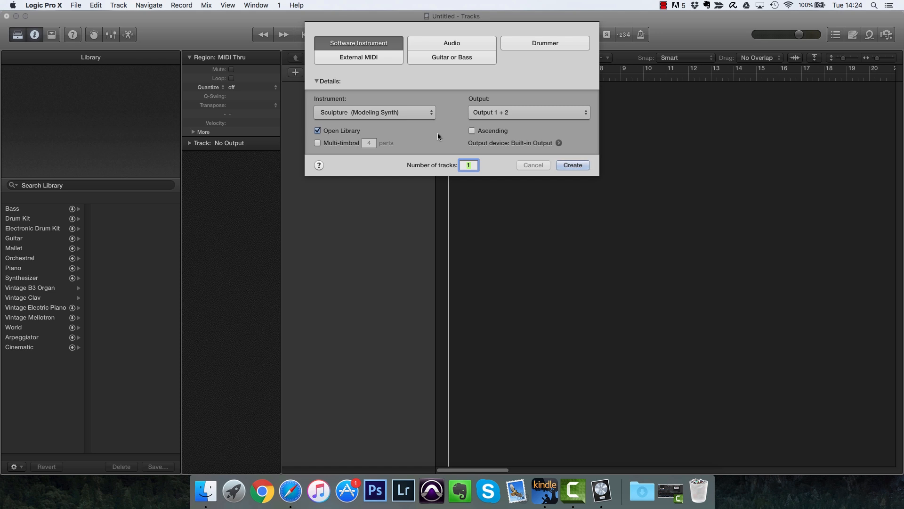
Step: Create one software instrument track using Sculpture, hide the Library, and open the Sculpture plug-in window
{"action": "left_click", "coordinate": [566, 166]}
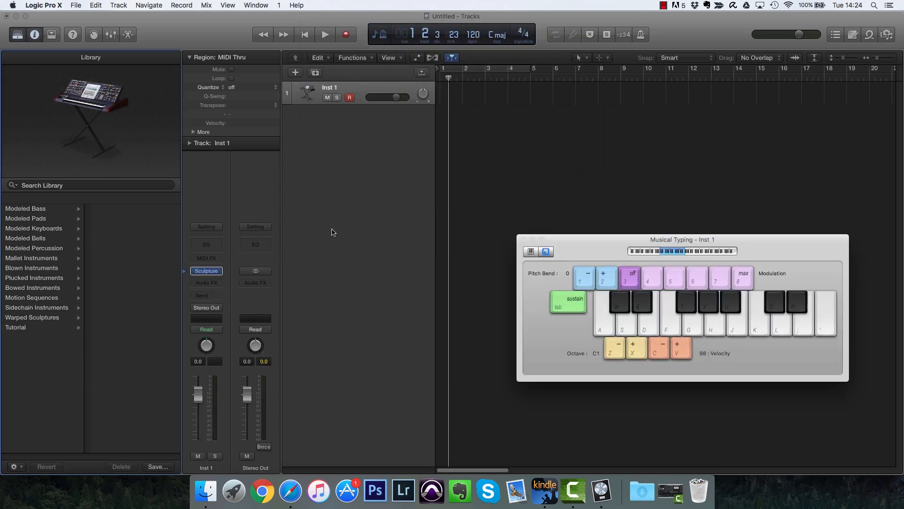
{"action": "left_click", "coordinate": [36, 209]}
{"action": "left_click", "coordinate": [40, 217]}
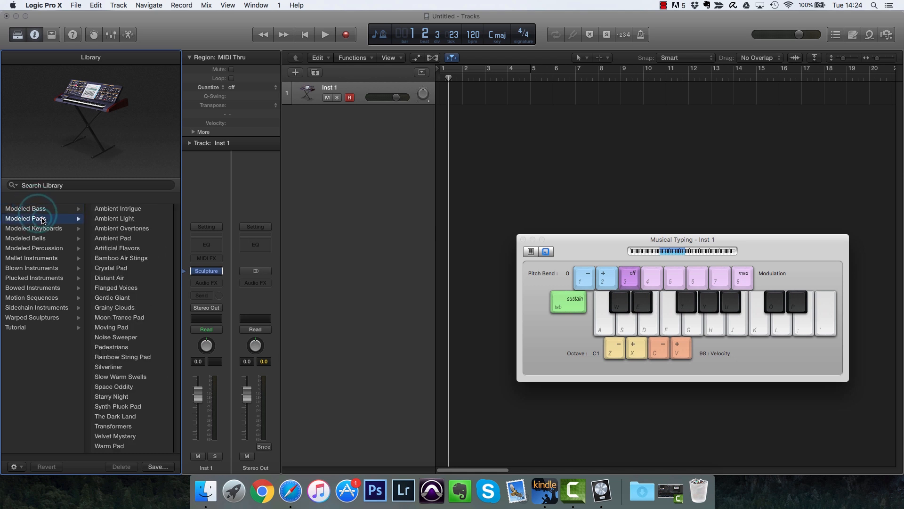
{"action": "left_click", "coordinate": [17, 35]}
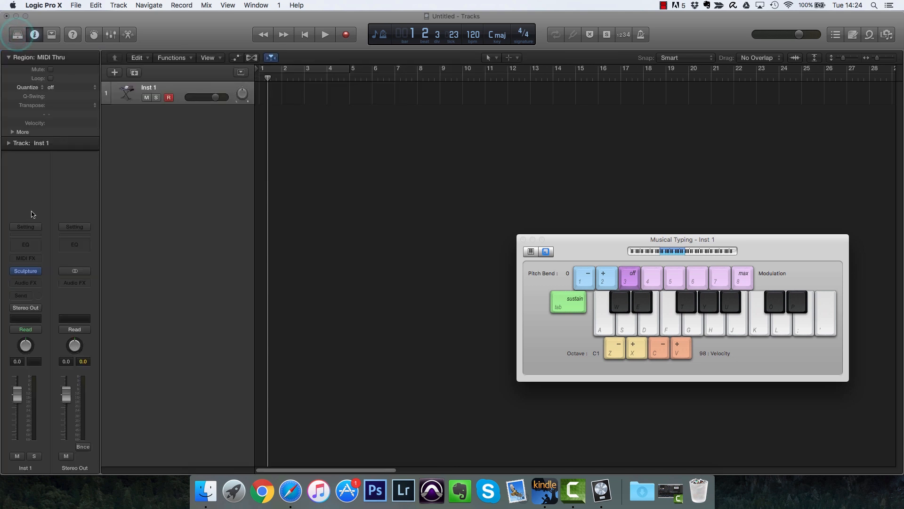
{"action": "left_click", "coordinate": [22, 271]}
{"action": "mouse_move", "coordinate": [306, 59]}
{"action": "left_mouse_down"}
{"action": "mouse_move", "coordinate": [407, 59]}
{"action": "mouse_move", "coordinate": [362, 61]}
{"action": "left_mouse_up"}
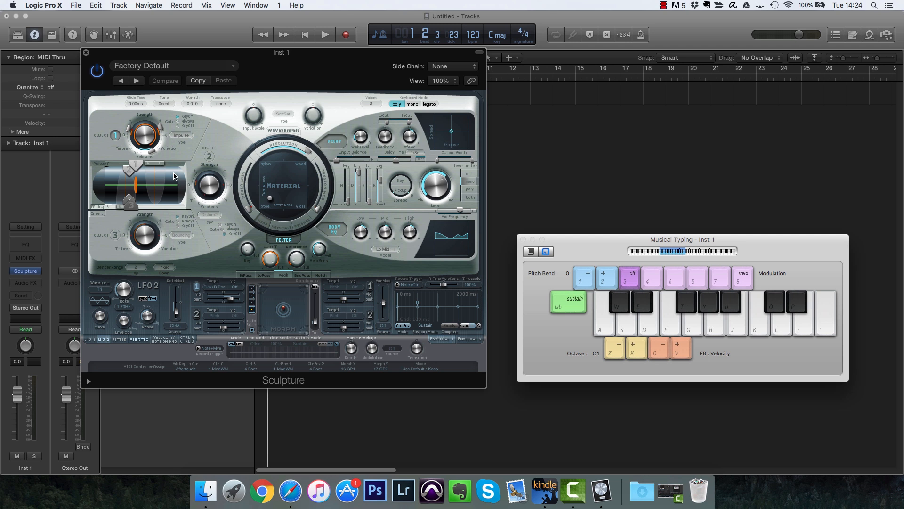
Step: Load the Plastic Guitar preset from Plucked Instruments into Sculpture and play a few notes in octave C1
{"action": "left_click", "coordinate": [206, 71]}
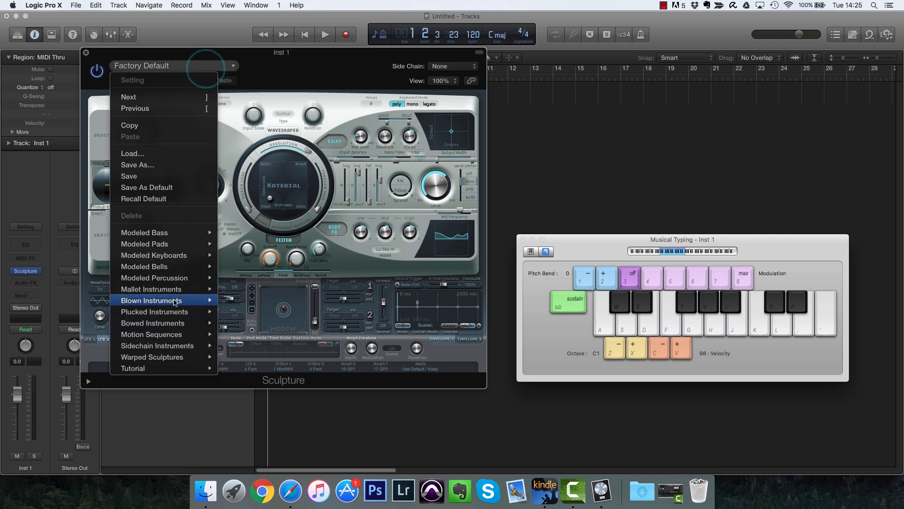
{"action": "mouse_move", "coordinate": [178, 313]}
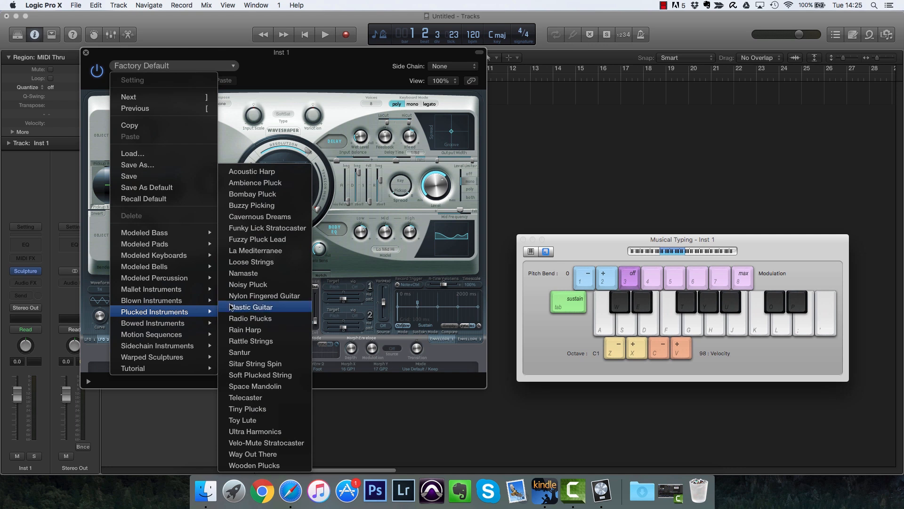
{"action": "left_click", "coordinate": [236, 307]}
{"action": "left_click", "coordinate": [165, 72]}
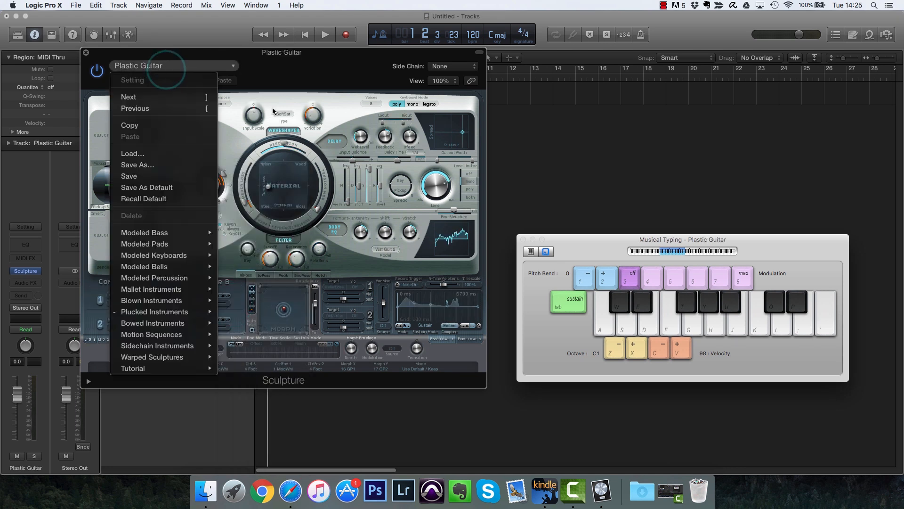
{"action": "left_click", "coordinate": [324, 84]}
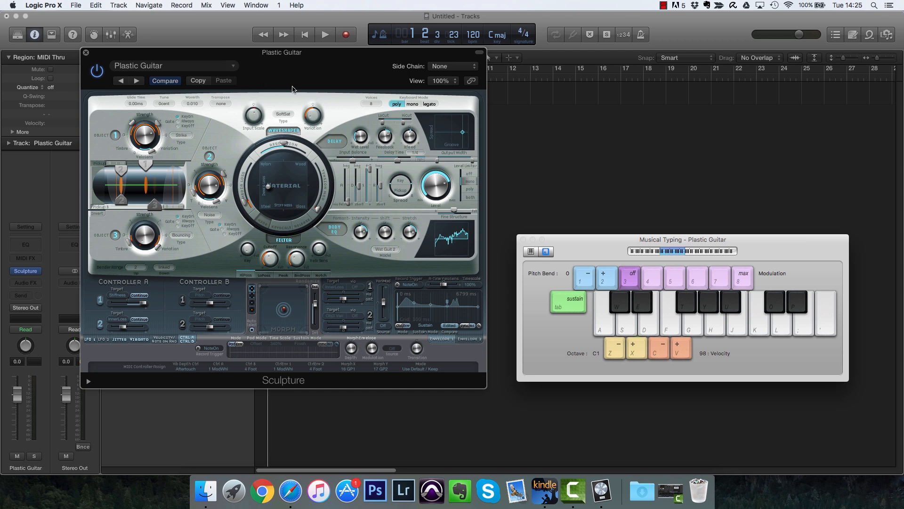
{"action": "key", "text": "h"}
{"action": "key", "text": "j"}
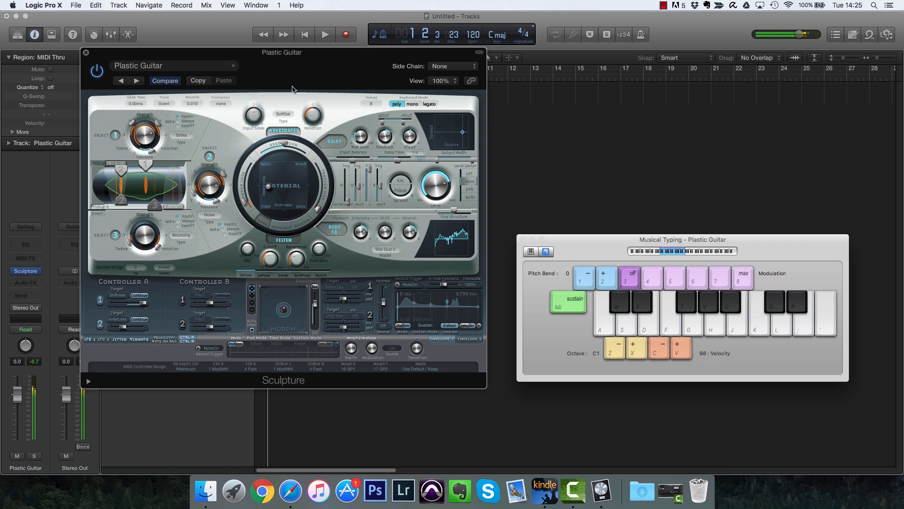
{"action": "key", "text": "s"}
Step: Raise Musical Typing to octave C4 and play several notes to audition Plastic Guitar in the high range
{"action": "left_click", "coordinate": [699, 252]}
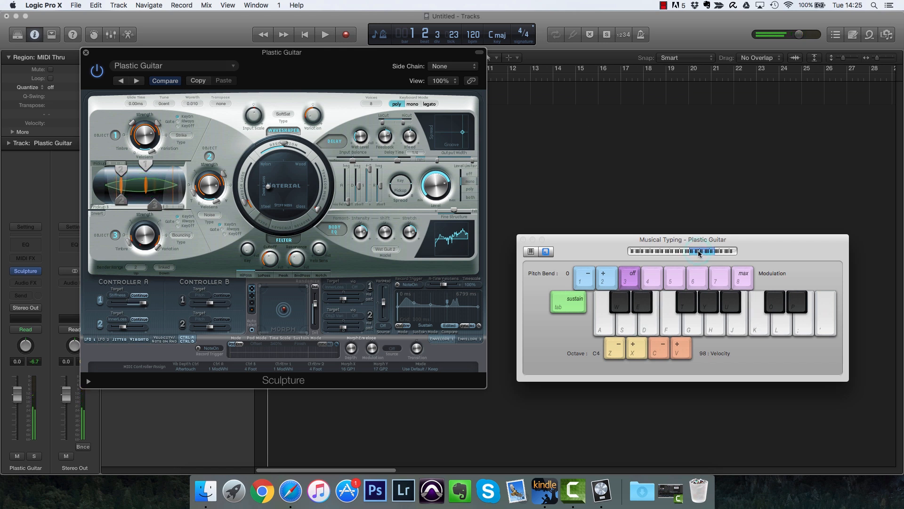
{"action": "key", "text": "f"}
{"action": "key", "text": "d"}
{"action": "key", "text": "s"}
{"action": "key", "text": "g"}
{"action": "key", "text": "a"}
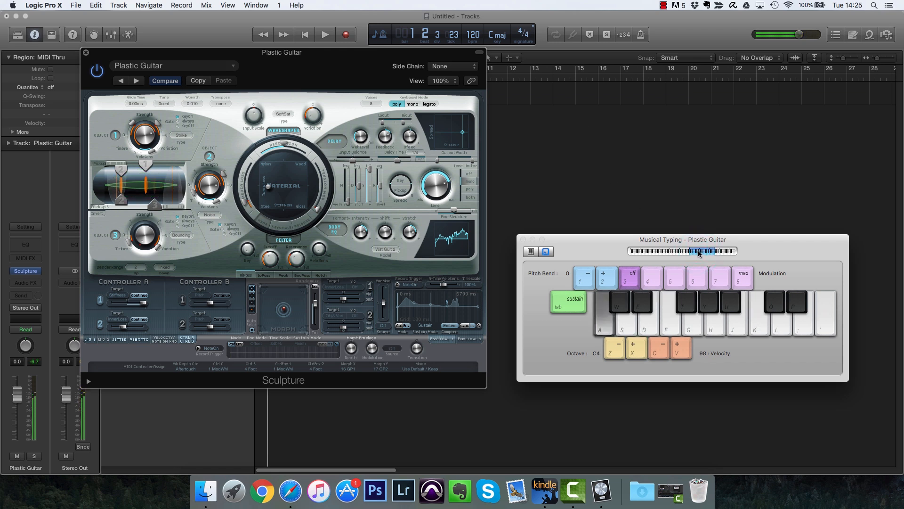
{"action": "key", "text": "f"}
{"action": "key", "text": "g"}
Step: Audition Plastic Guitar in octave C0, and lower Musical Typing to octave C-2
{"action": "left_click", "coordinate": [660, 252]}
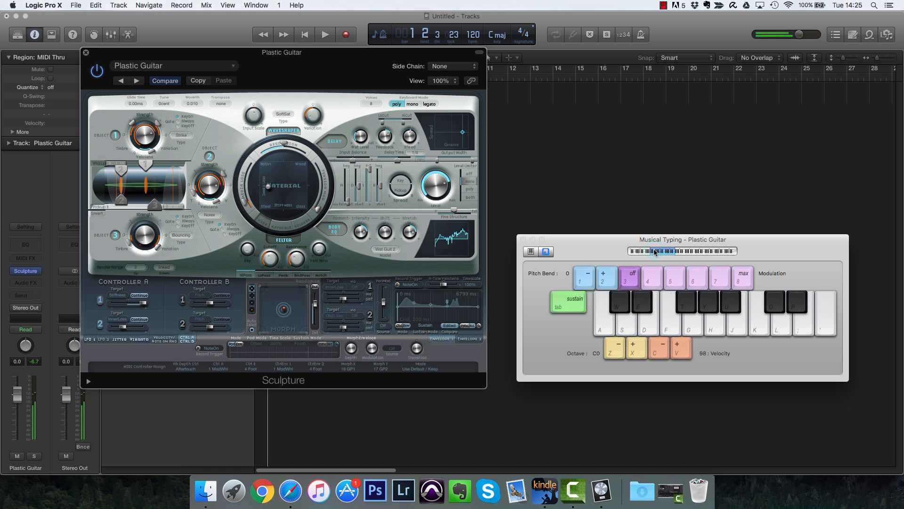
{"action": "key", "text": "d"}
{"action": "key", "text": "a"}
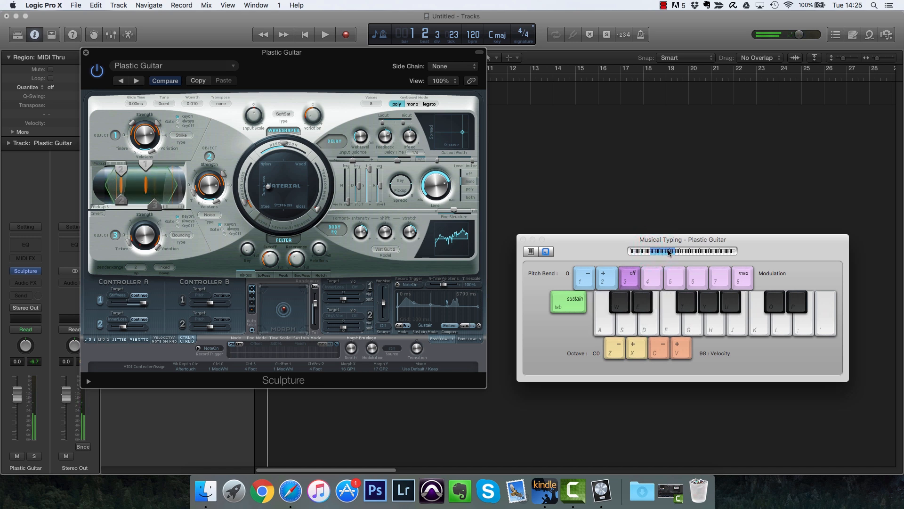
{"action": "left_click", "coordinate": [640, 252]}
{"action": "left_click_drag", "start_coordinate": [648, 251], "coordinate": [629, 251]}
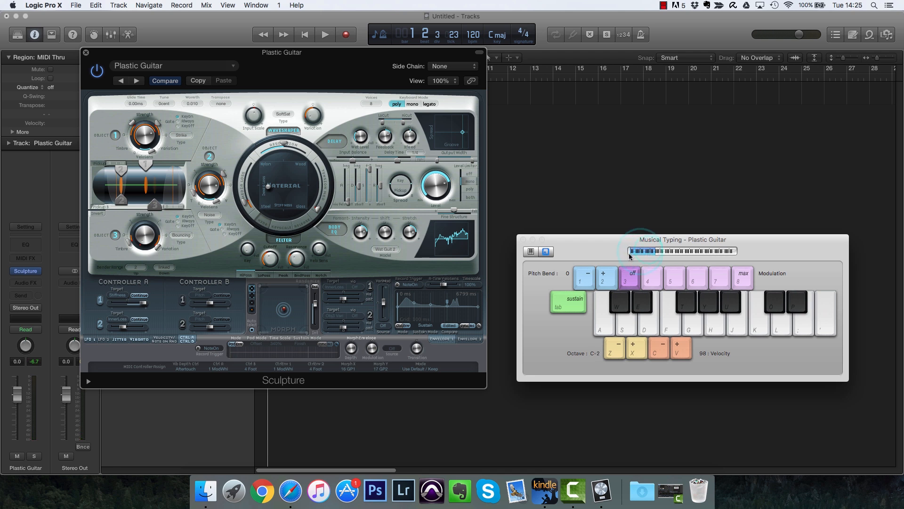
Step: Load the Angel Bells preset from Modeled Bells and play a low note in octave C-2
{"action": "left_click", "coordinate": [215, 68]}
{"action": "mouse_move", "coordinate": [197, 267]}
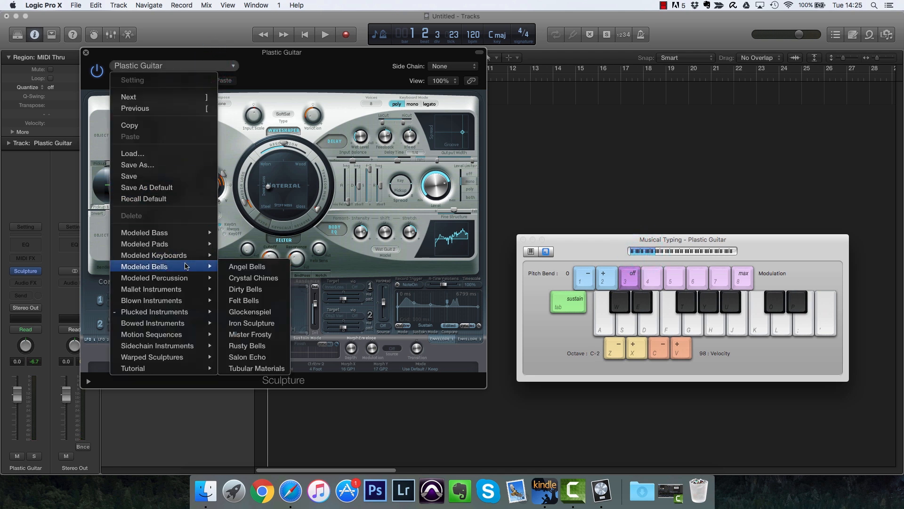
{"action": "left_click", "coordinate": [233, 266]}
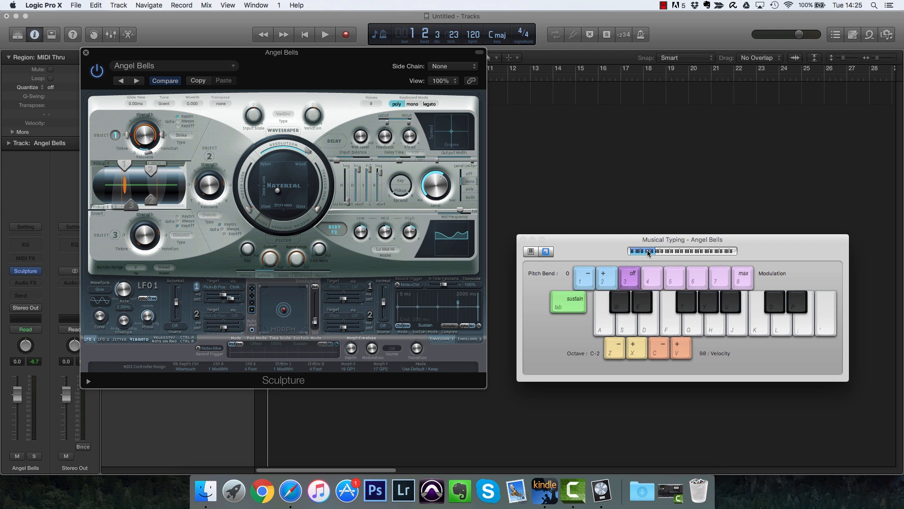
{"action": "key", "text": "d"}
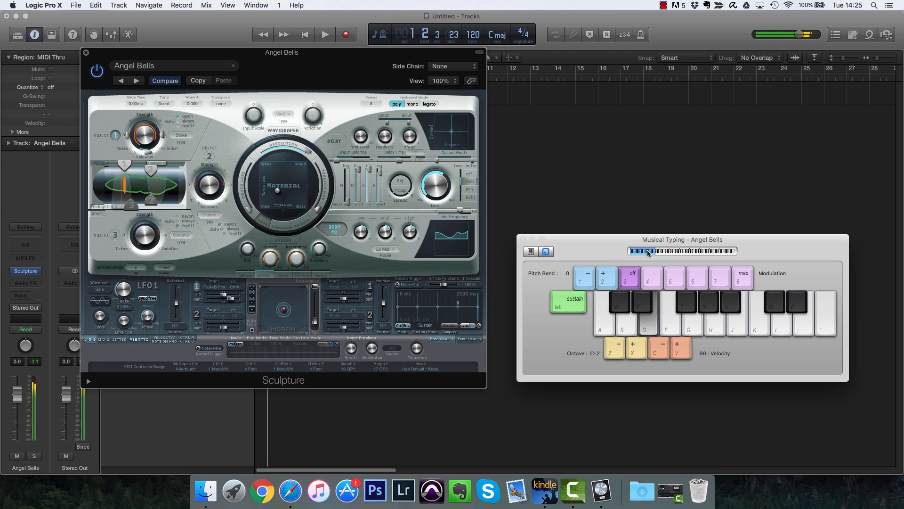
Step: Audition Angel Bells in higher registers by playing notes in octaves C5 and C3
{"action": "left_click_drag", "start_coordinate": [648, 252], "coordinate": [717, 252]}
{"action": "key", "text": "x"}
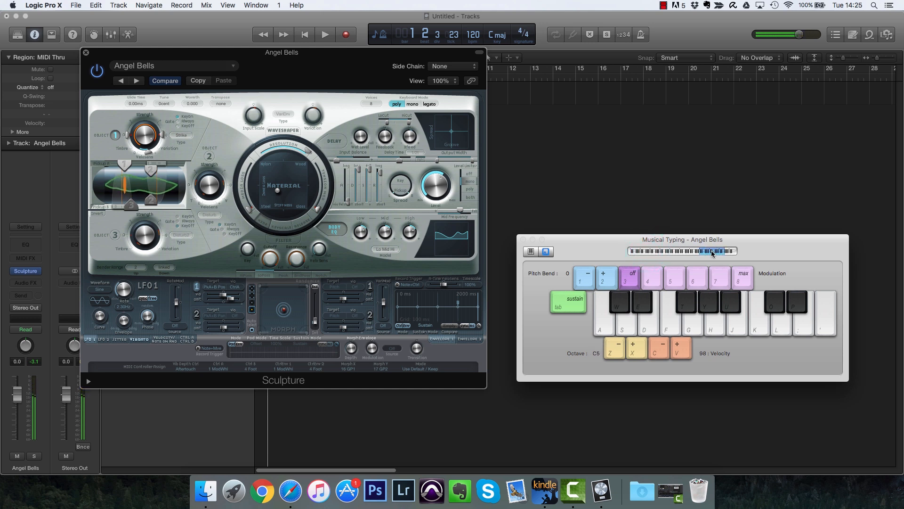
{"action": "key", "text": "f"}
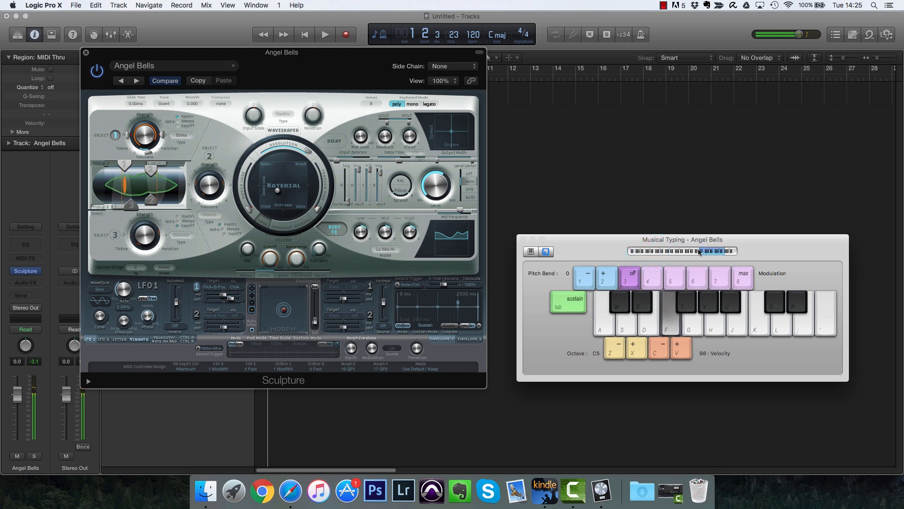
{"action": "left_click_drag", "start_coordinate": [704, 250], "coordinate": [685, 249]}
{"action": "key", "text": "g"}
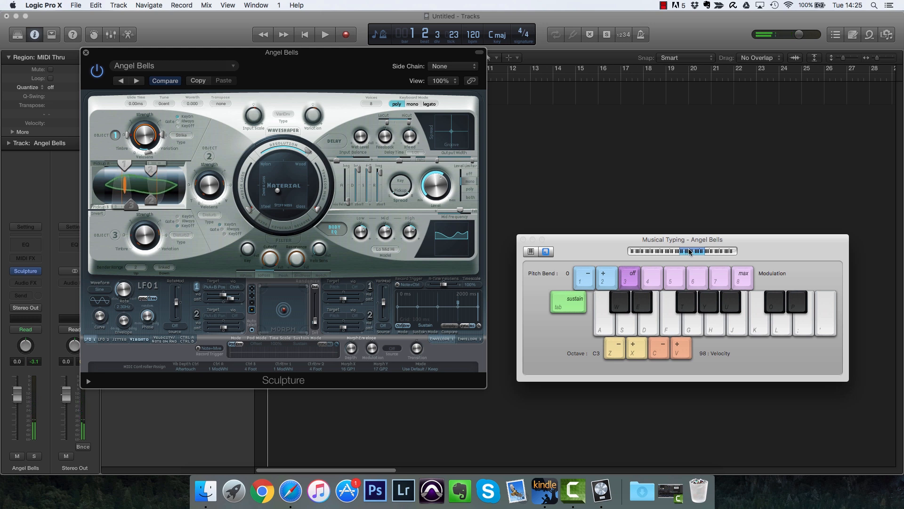
{"action": "mouse_move", "coordinate": [1, 1]}
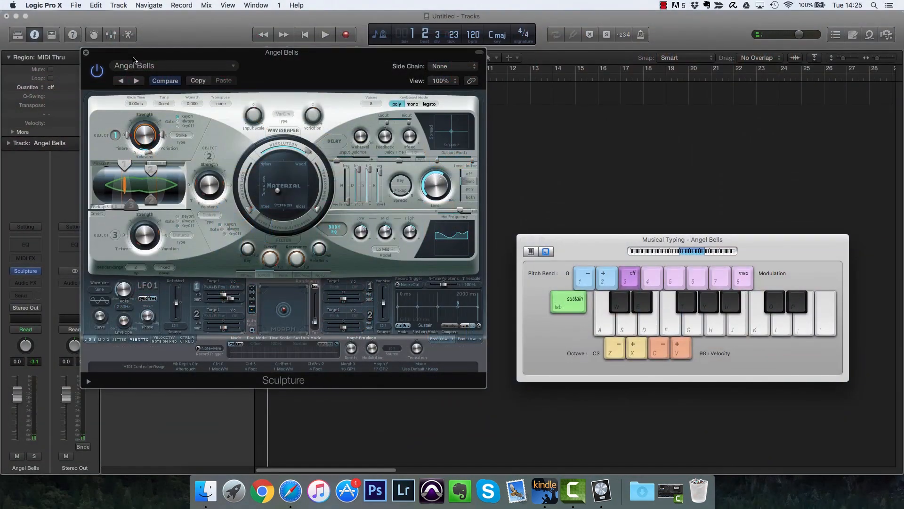
{"action": "left_click", "coordinate": [143, 66]}
Step: Try the Material Pad's Nylon and Wood corners, auditioning each position with notes in octaves C1 and C2
{"action": "left_click", "coordinate": [670, 252]}
{"action": "left_click", "coordinate": [674, 250]}
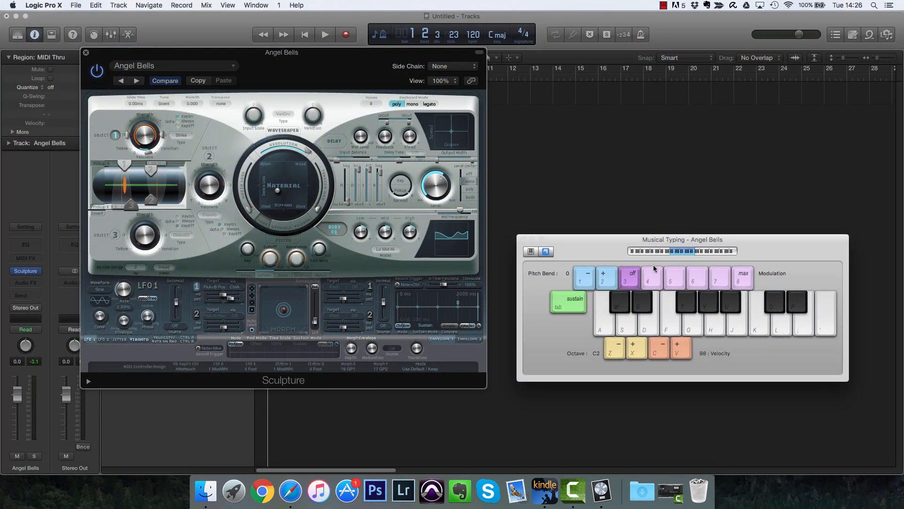
{"action": "left_click", "coordinate": [672, 253]}
{"action": "left_click_drag", "start_coordinate": [277, 189], "coordinate": [278, 187]}
{"action": "left_click_drag", "start_coordinate": [279, 189], "coordinate": [260, 168]}
{"action": "key", "text": "d"}
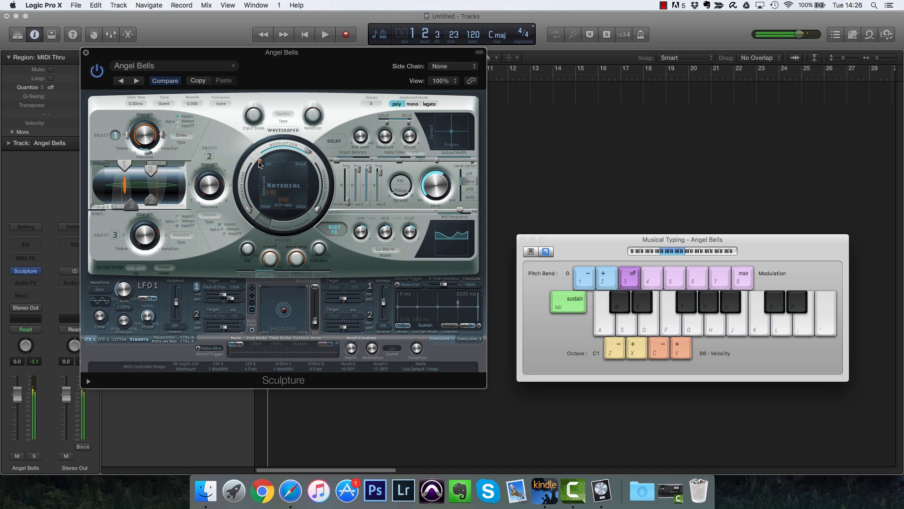
{"action": "key", "text": "x"}
{"action": "key", "text": "g"}
{"action": "left_click_drag", "start_coordinate": [260, 163], "coordinate": [309, 156]}
{"action": "key", "text": "g"}
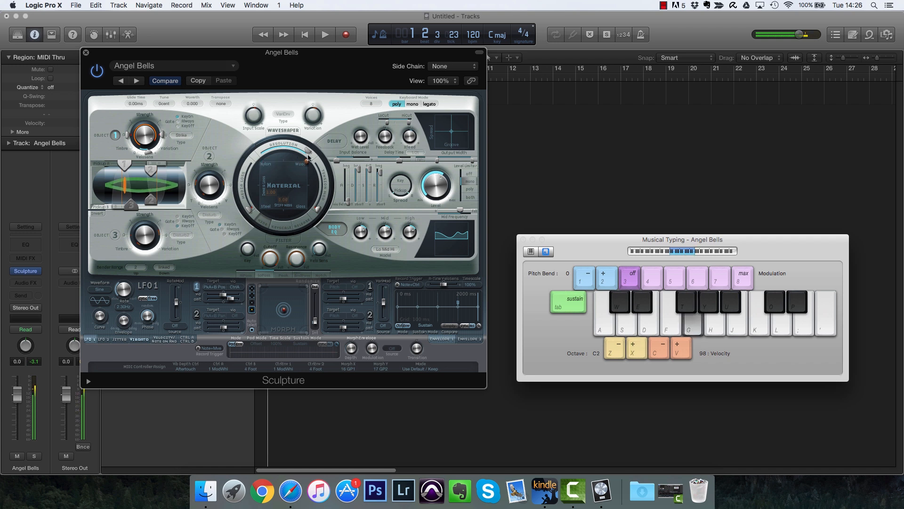
Step: Move the Material Pad ball close to the pad's center and play repeated notes in octave C2 to audition the sound
{"action": "mouse_move", "coordinate": [308, 158]}
{"action": "left_mouse_down"}
{"action": "mouse_move", "coordinate": [344, 249]}
{"action": "mouse_move", "coordinate": [245, 240]}
{"action": "mouse_move", "coordinate": [267, 193]}
{"action": "mouse_move", "coordinate": [286, 201]}
{"action": "mouse_move", "coordinate": [285, 189]}
{"action": "mouse_move", "coordinate": [269, 200]}
{"action": "mouse_move", "coordinate": [270, 171]}
{"action": "mouse_move", "coordinate": [313, 162]}
{"action": "mouse_move", "coordinate": [310, 213]}
{"action": "mouse_move", "coordinate": [288, 191]}
{"action": "left_mouse_up"}
{"action": "key", "text": "g"}
{"action": "key", "text": "g"}
{"action": "key", "text": "g"}
{"action": "key", "text": "g"}
{"action": "key", "text": "g"}
{"action": "key", "text": "s"}
{"action": "key", "text": "a"}
{"action": "key", "text": "a"}
{"action": "key", "text": "a"}
{"action": "key", "text": "a"}
{"action": "key", "text": "a"}
{"action": "key", "text": "e"}
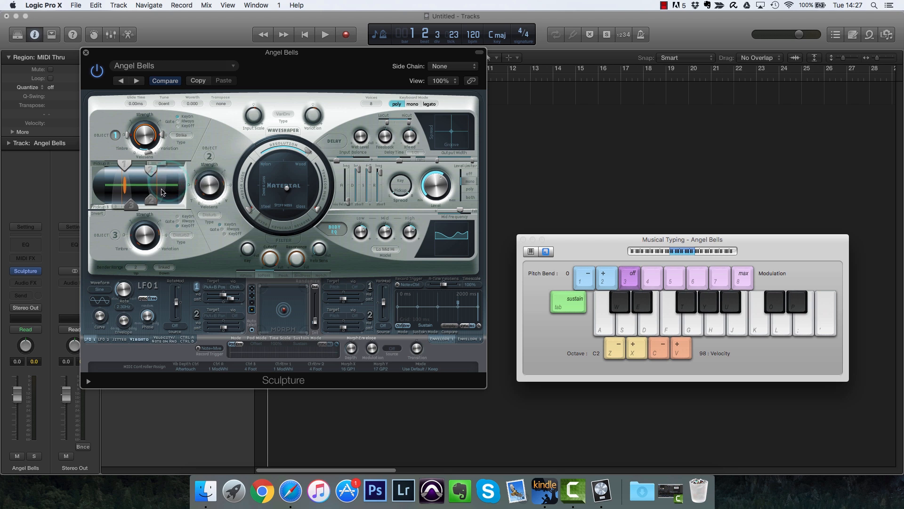
Step: Turn on the string animation in the pickup display and try the Resolution control around the Material Pad
{"action": "key", "text": "d"}
{"action": "key", "text": "f"}
{"action": "key", "text": "g"}
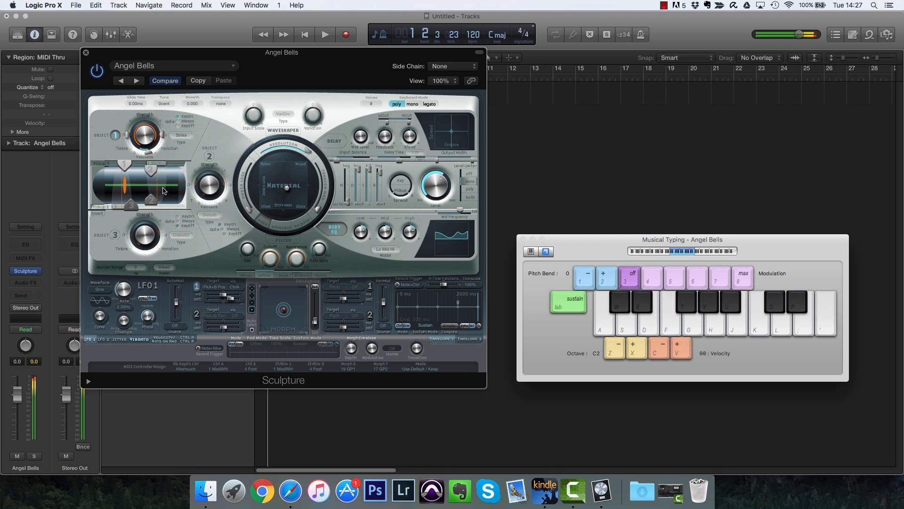
{"action": "right_click", "coordinate": [161, 187]}
{"action": "left_click", "coordinate": [189, 196]}
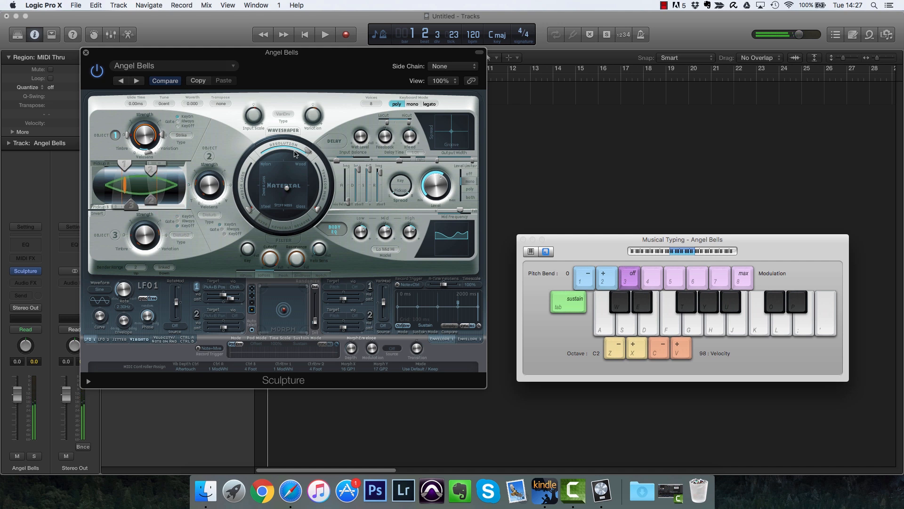
{"action": "mouse_move", "coordinate": [308, 151]}
{"action": "left_mouse_down"}
{"action": "mouse_move", "coordinate": [301, 163]}
{"action": "mouse_move", "coordinate": [318, 155]}
{"action": "left_mouse_up"}
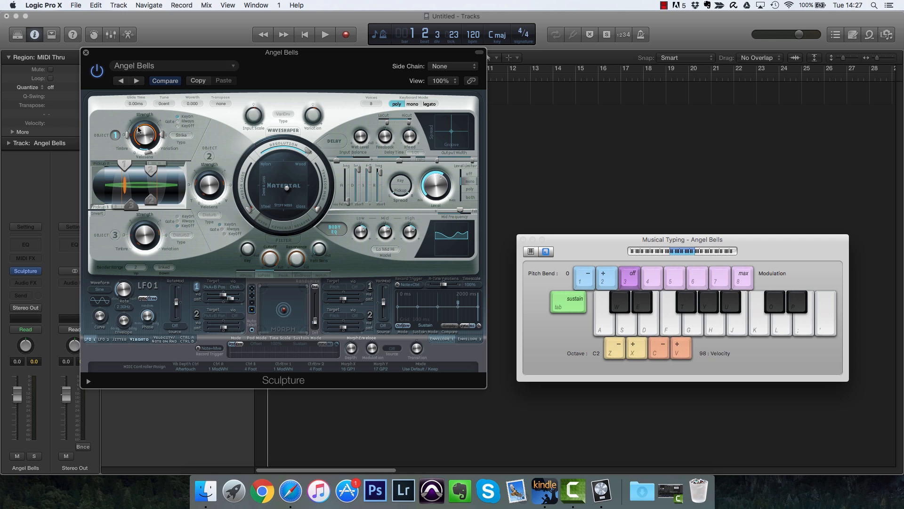
Step: Review the excitation types available for Object 1, keep Strike, and play a note in octave C2 to audition it
{"action": "left_click", "coordinate": [183, 137]}
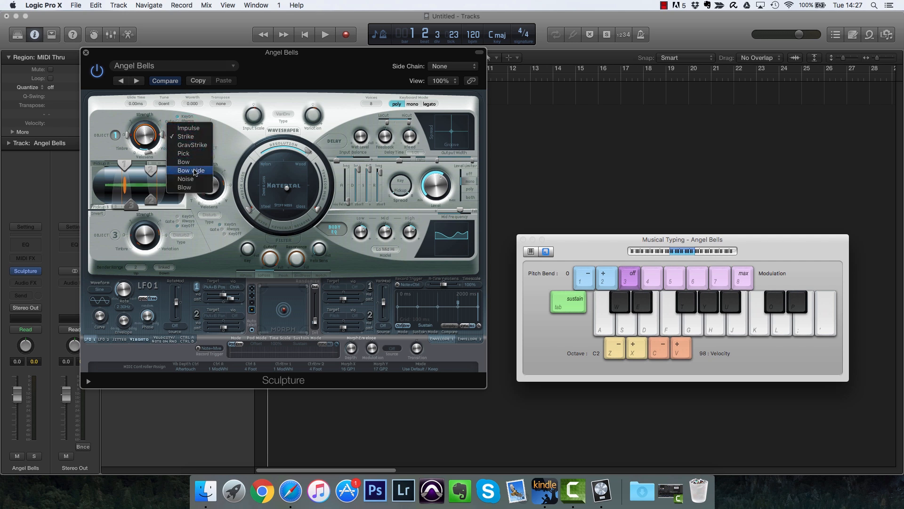
{"action": "key", "text": "Up"}
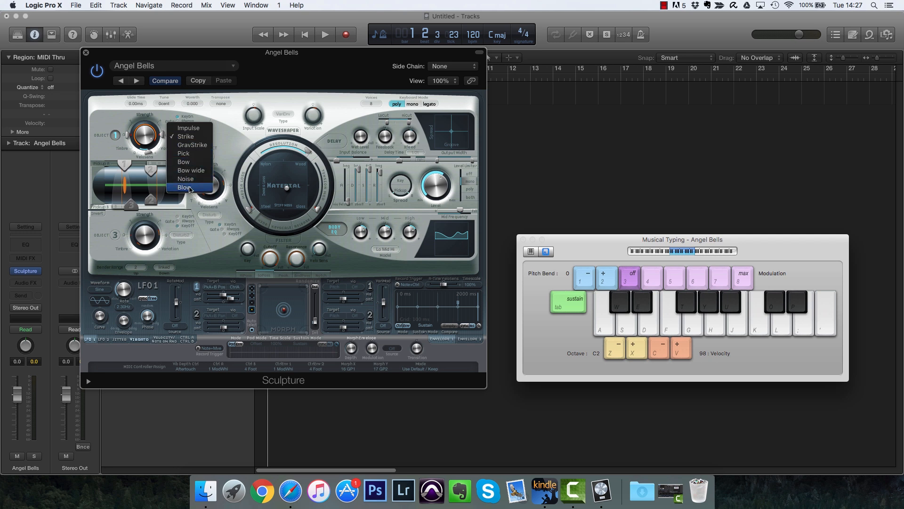
{"action": "left_click", "coordinate": [189, 137]}
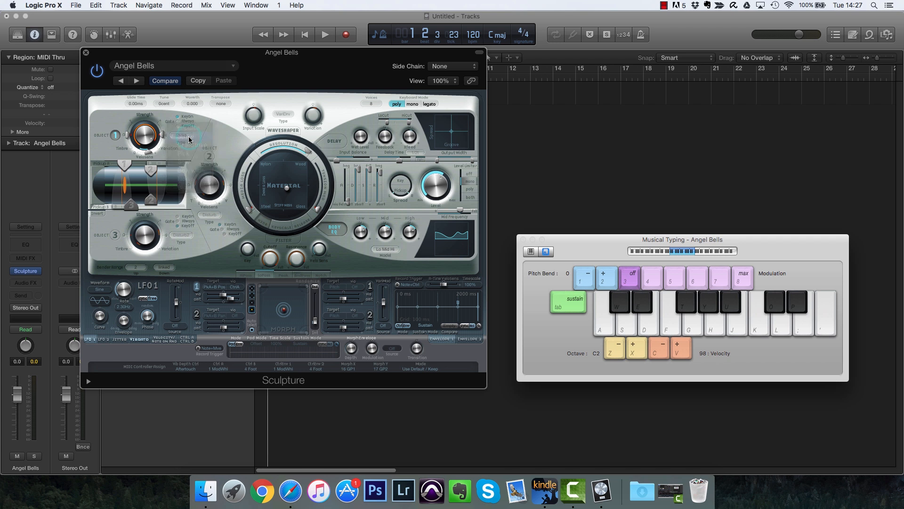
{"action": "key", "text": "f"}
Step: Set Object 1's type to Pick and play repeated notes in octave C2 to audition it
{"action": "left_click", "coordinate": [189, 137]}
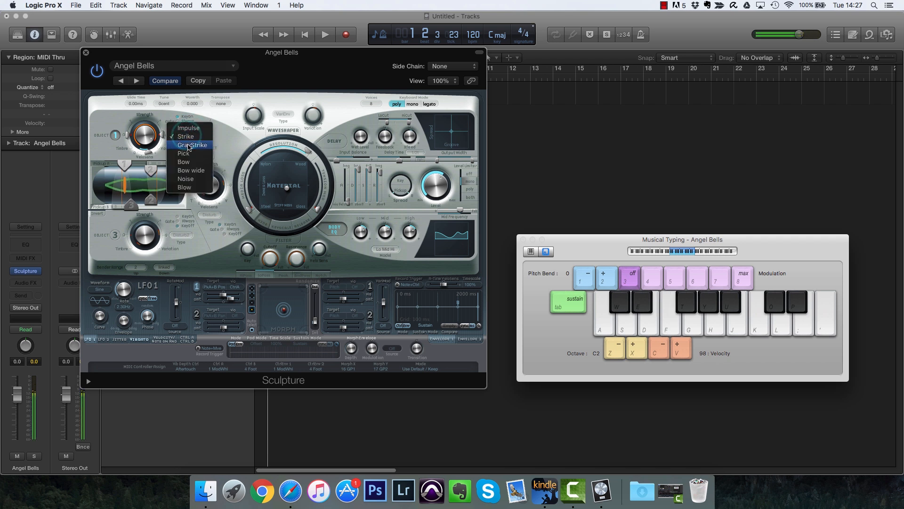
{"action": "left_click", "coordinate": [212, 137]}
{"action": "key", "text": "f"}
{"action": "key", "text": "f"}
{"action": "key", "text": "f"}
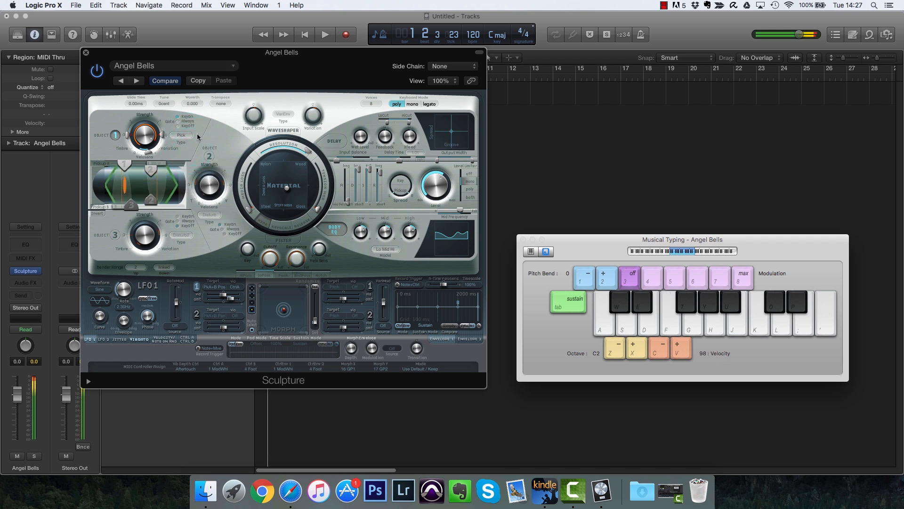
Step: Try Object 1's Bow and Noise types, playing a note in octave C2 for each
{"action": "left_click", "coordinate": [189, 137]}
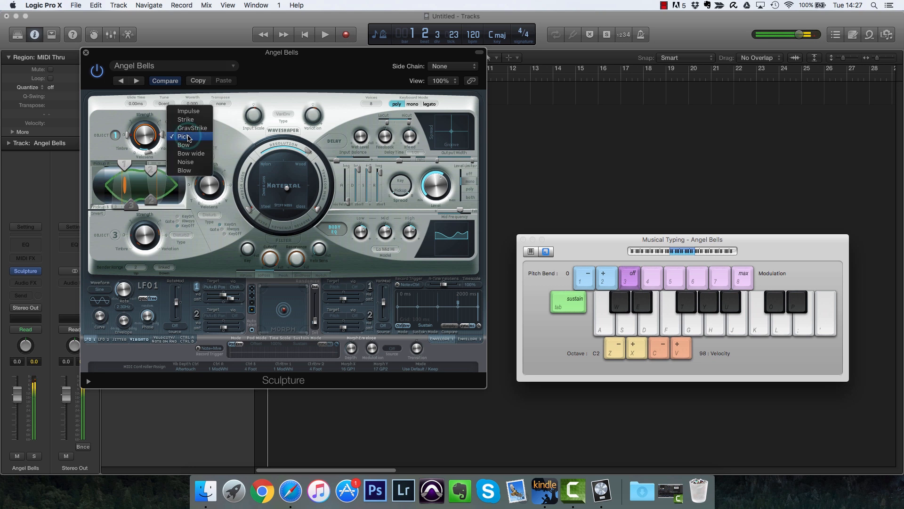
{"action": "key", "text": "f"}
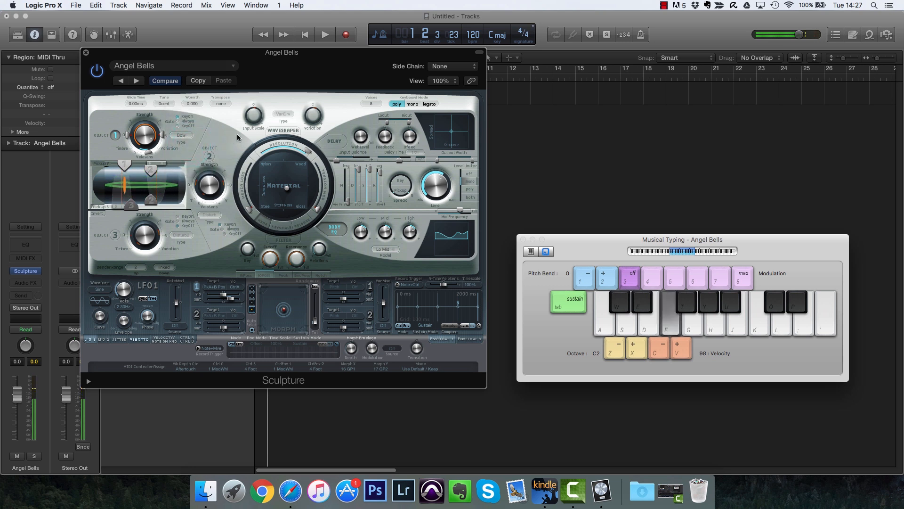
{"action": "left_click", "coordinate": [182, 136]}
{"action": "left_click", "coordinate": [191, 150]}
{"action": "key", "text": "f"}
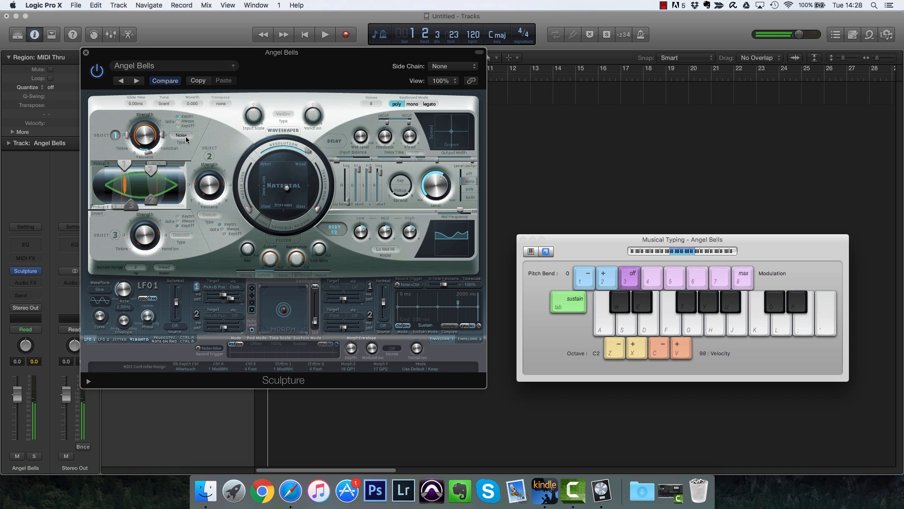
Step: Set Object 1's type to Blow and audition it with low and high notes in octave C2
{"action": "left_click", "coordinate": [186, 139]}
{"action": "left_click", "coordinate": [186, 125]}
{"action": "key", "text": "f"}
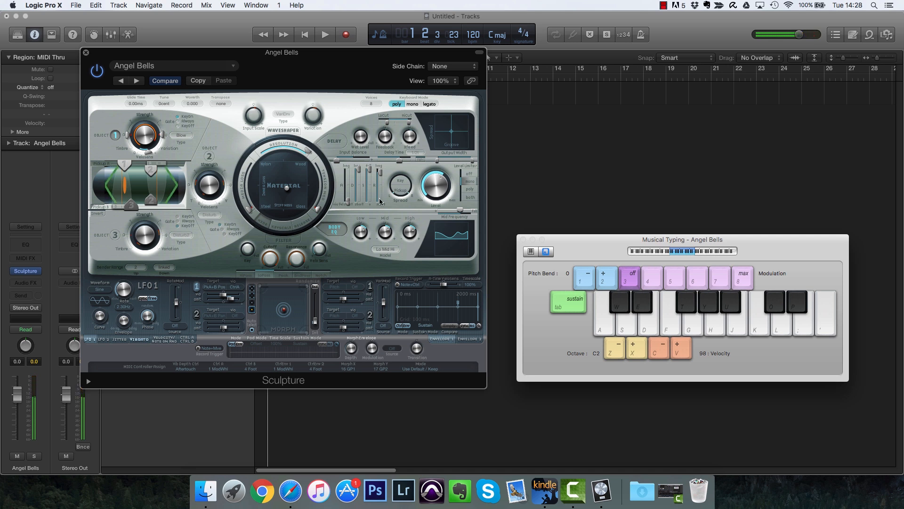
{"action": "key", "text": "k"}
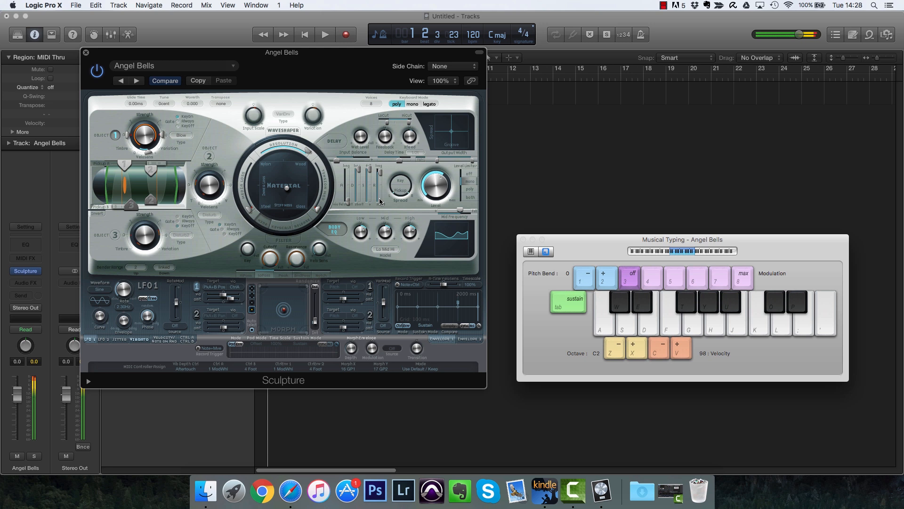
{"action": "key", "text": "f"}
Step: Lower Sculpture's output level, and start and stop project playback
{"action": "left_click_drag", "start_coordinate": [446, 193], "coordinate": [432, 230]}
{"action": "key", "text": "space"}
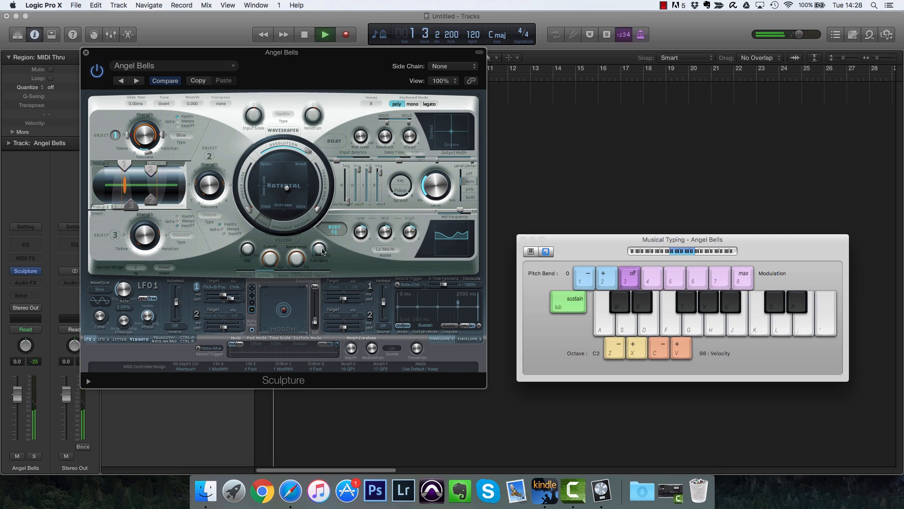
{"action": "key", "text": "space"}
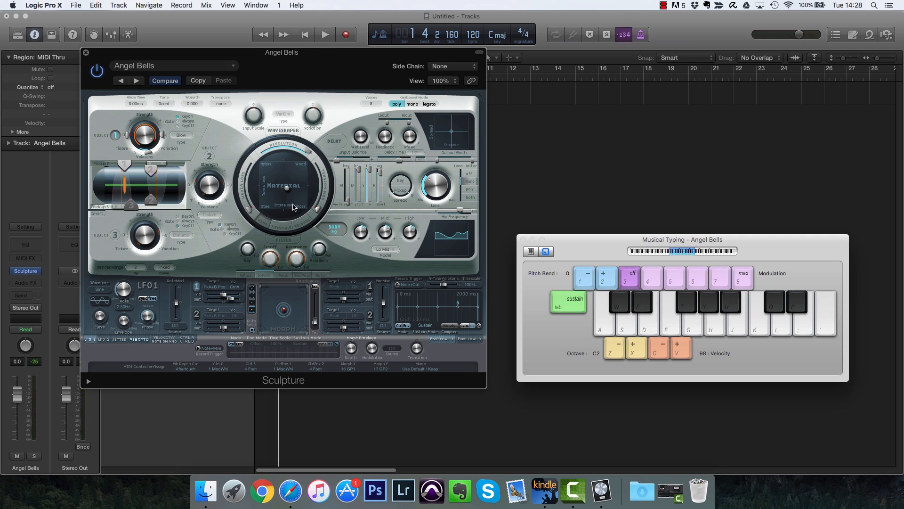
Step: Turn on the filter, adjust its Cutoff, and play repeated notes in octave C2 to audition the change
{"action": "key", "text": "e"}
{"action": "left_click", "coordinate": [296, 260]}
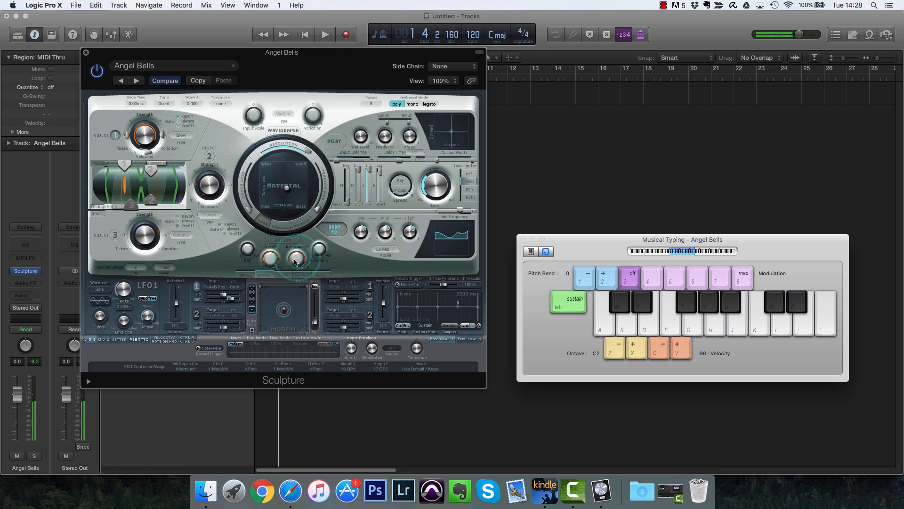
{"action": "left_click", "coordinate": [287, 240]}
{"action": "key", "text": "d"}
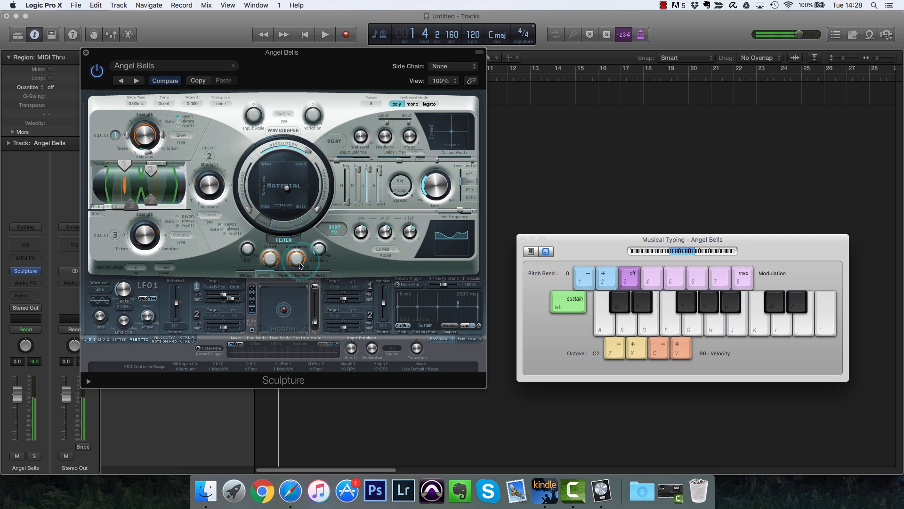
{"action": "mouse_move", "coordinate": [271, 261]}
{"action": "left_mouse_down"}
{"action": "mouse_move", "coordinate": [269, 297]}
{"action": "mouse_move", "coordinate": [267, 266]}
{"action": "left_mouse_up"}
{"action": "key", "text": "d"}
{"action": "key", "text": "d"}
{"action": "key", "text": "d"}
{"action": "key", "text": "d"}
{"action": "key", "text": "d"}
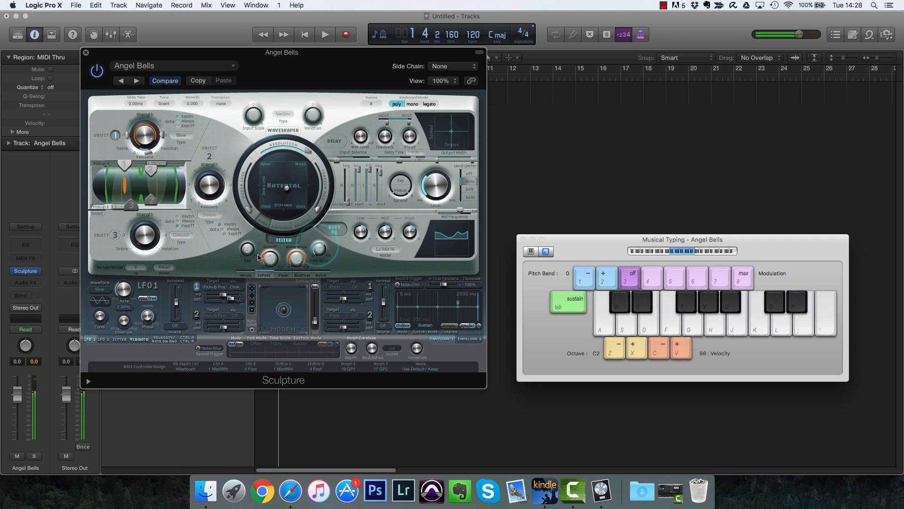
Step: Shape the Body EQ's bands, turn on the delay and adjust its Wet Level, auditioning the changes with notes
{"action": "left_click_drag", "start_coordinate": [383, 231], "coordinate": [356, 229]}
{"action": "key", "text": "d"}
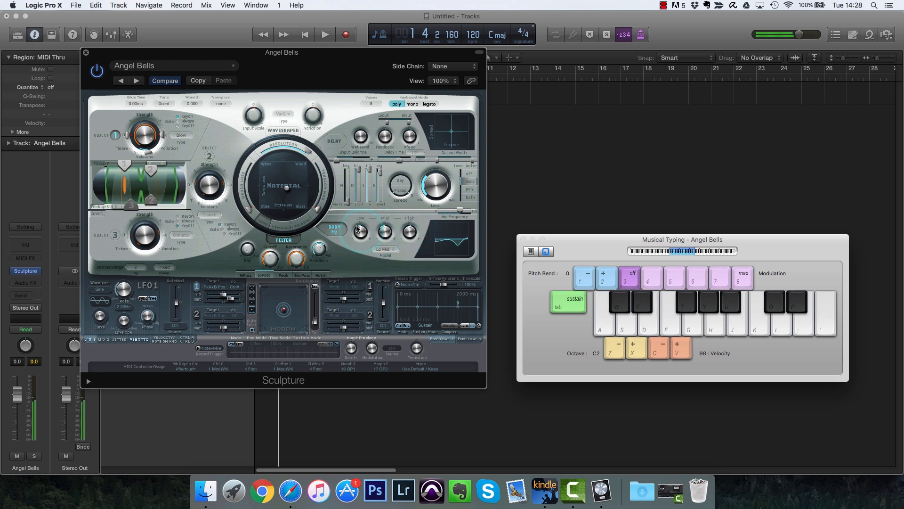
{"action": "left_click", "coordinate": [342, 141]}
{"action": "key", "text": "d"}
{"action": "key", "text": "d"}
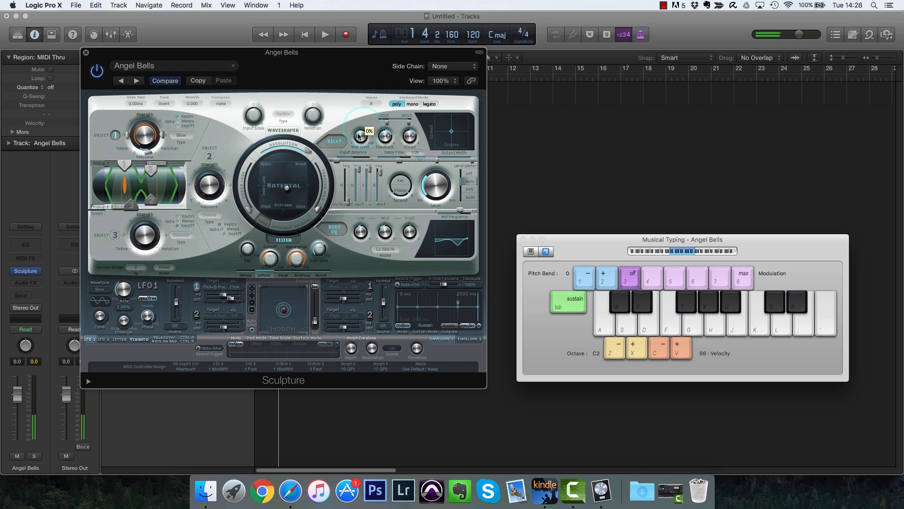
{"action": "key", "text": "d"}
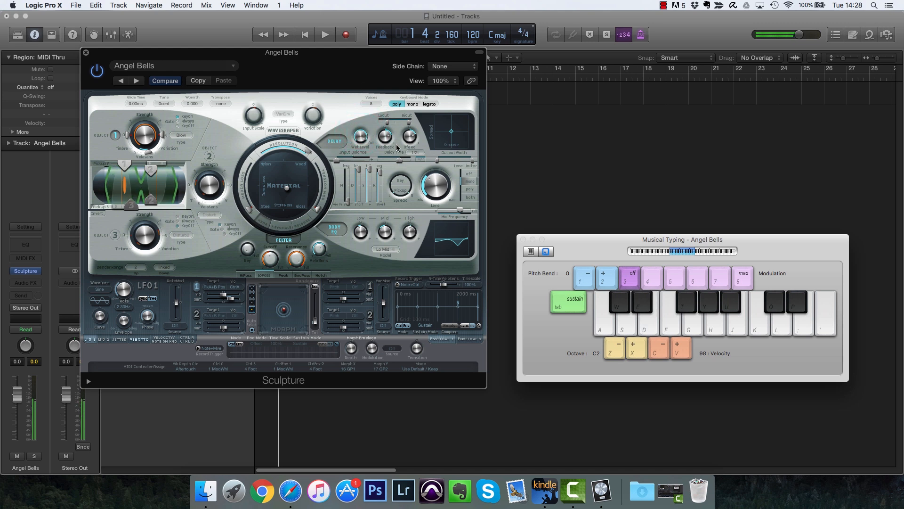
Step: Try shorter and longer Delay Time settings while playing a note to hear the echoes
{"action": "left_click_drag", "start_coordinate": [399, 162], "coordinate": [388, 161]}
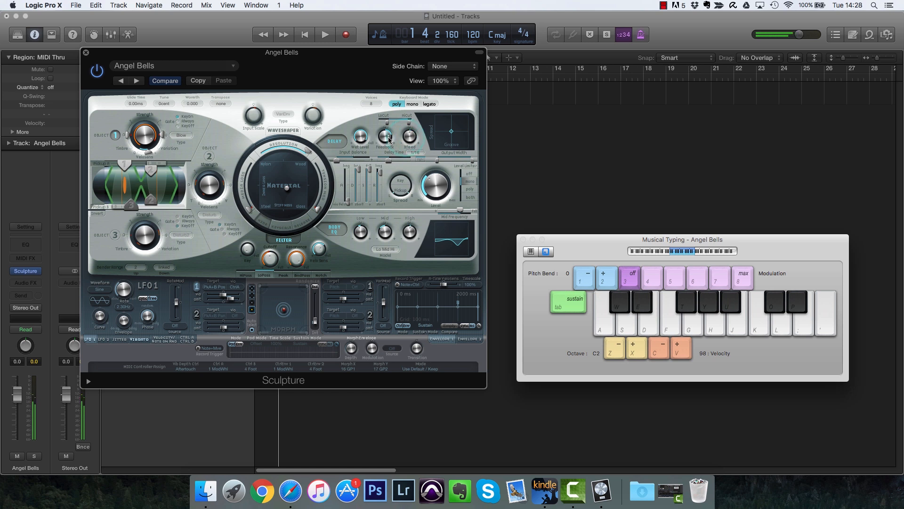
{"action": "key", "text": "d"}
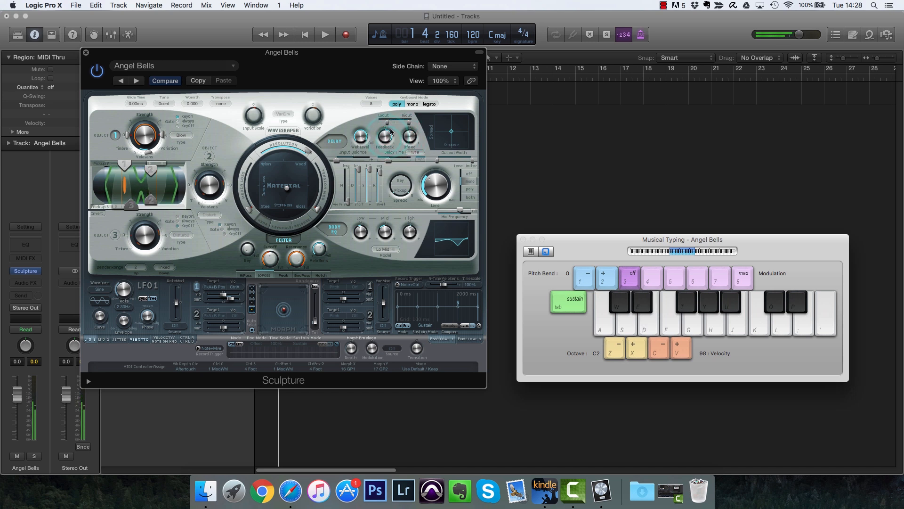
{"action": "mouse_move", "coordinate": [390, 162]}
{"action": "left_mouse_down"}
{"action": "mouse_move", "coordinate": [372, 162]}
{"action": "mouse_move", "coordinate": [400, 161]}
{"action": "left_mouse_up"}
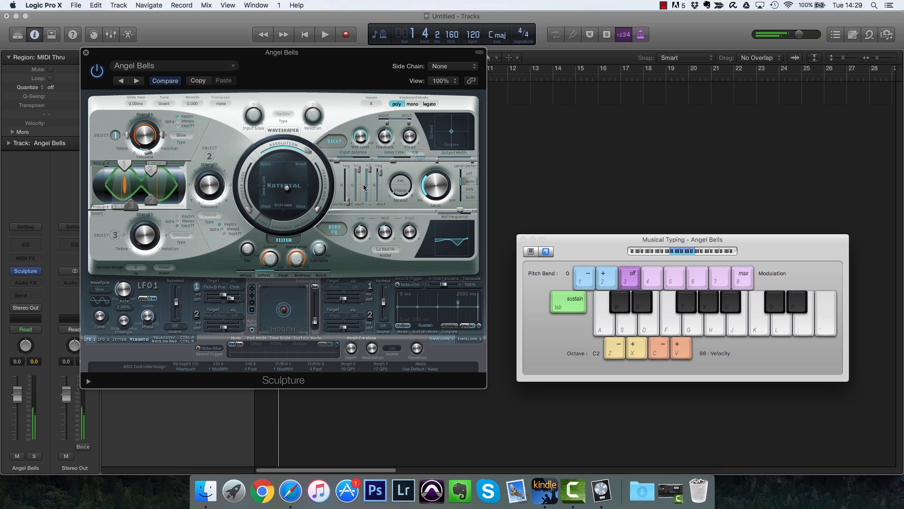
Step: Lower the amplitude envelope's sliders and play several notes to hear the changed envelope
{"action": "left_click_drag", "start_coordinate": [360, 171], "coordinate": [359, 203]}
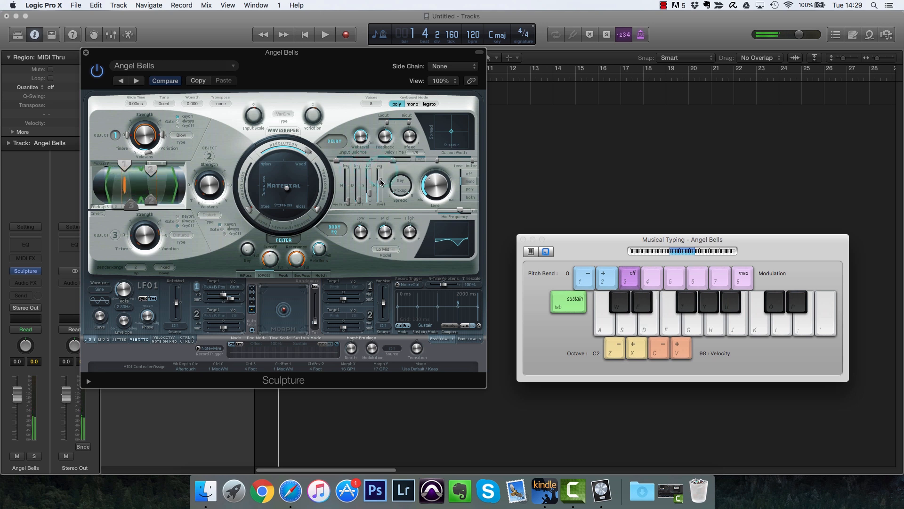
{"action": "key", "text": "y"}
{"action": "key", "text": "d"}
{"action": "key", "text": "d"}
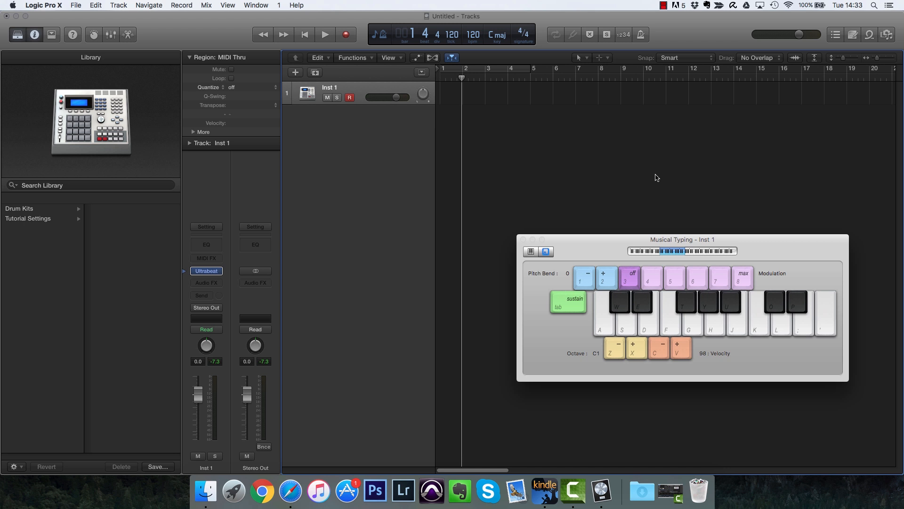
Step: Open the Ultrabeat instrument on the Inst 1 track and reposition its window
{"action": "left_click", "coordinate": [208, 271]}
{"action": "left_click_drag", "start_coordinate": [387, 50], "coordinate": [470, 55]}
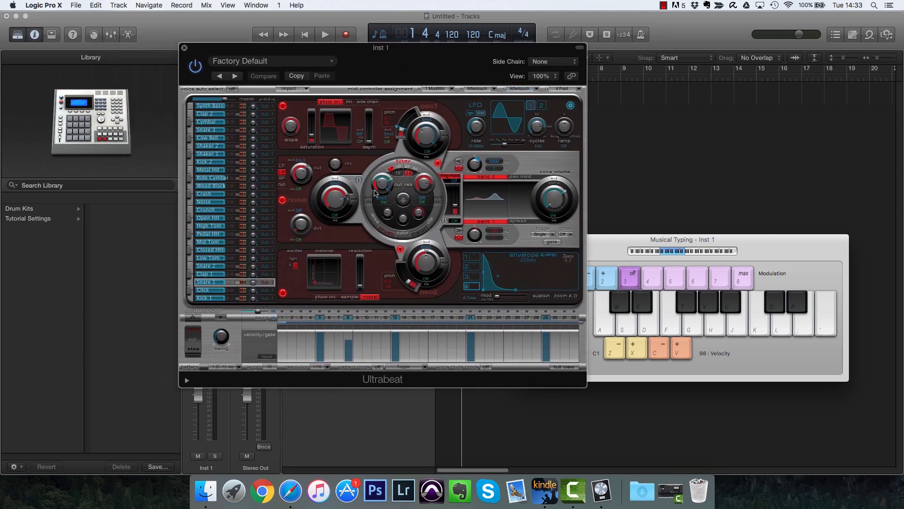
Step: Examine the synthesis settings of different Ultrabeat drum sounds, including Kick 1, High Tom, Noise, Cow Bell and Snare 3
{"action": "left_click", "coordinate": [224, 297]}
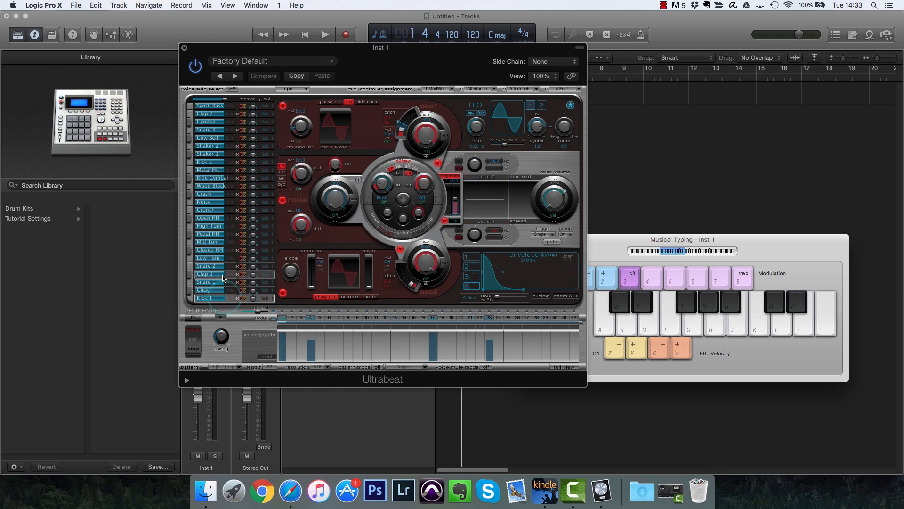
{"action": "left_click", "coordinate": [216, 268]}
{"action": "left_click", "coordinate": [212, 227]}
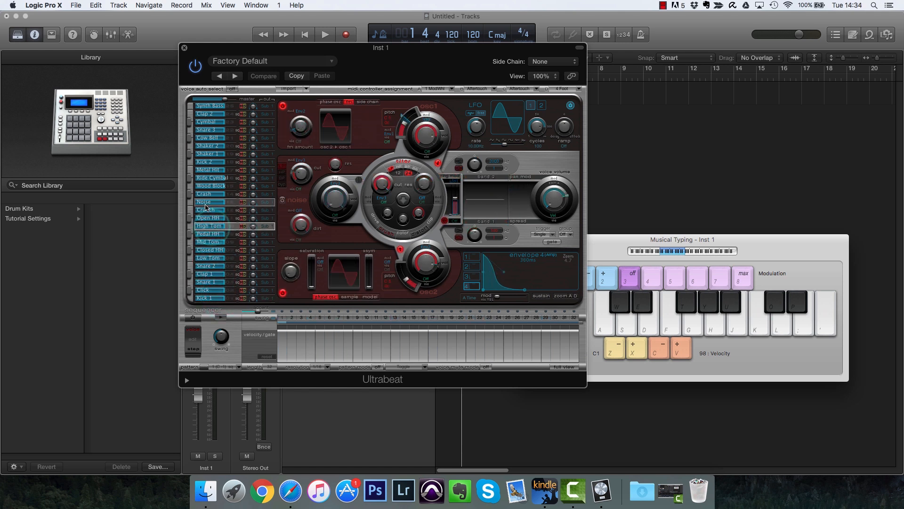
{"action": "left_click", "coordinate": [209, 202]}
{"action": "left_click", "coordinate": [216, 178]}
{"action": "left_click", "coordinate": [217, 139]}
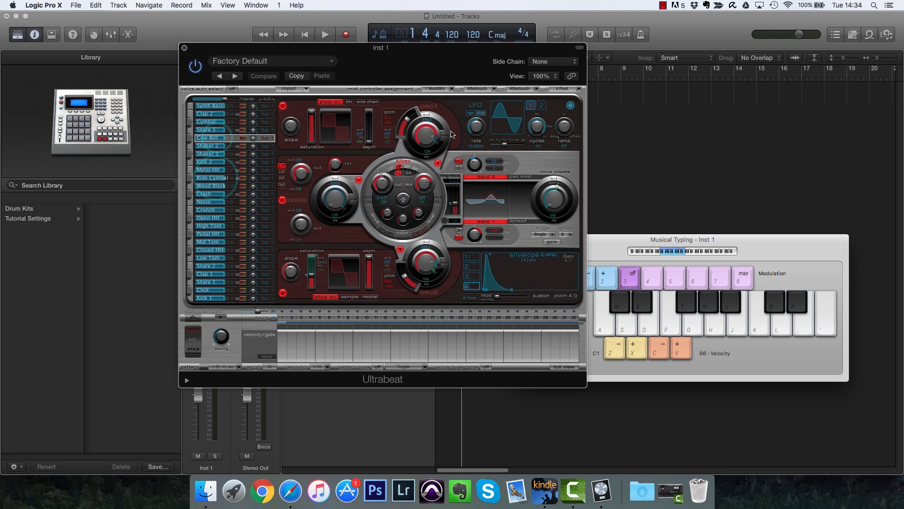
{"action": "left_click", "coordinate": [207, 129]}
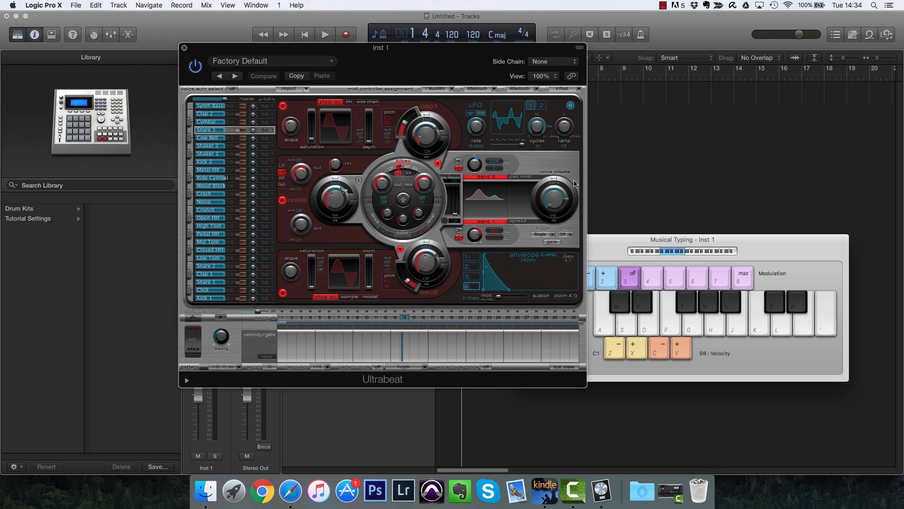
{"action": "left_click", "coordinate": [212, 298]}
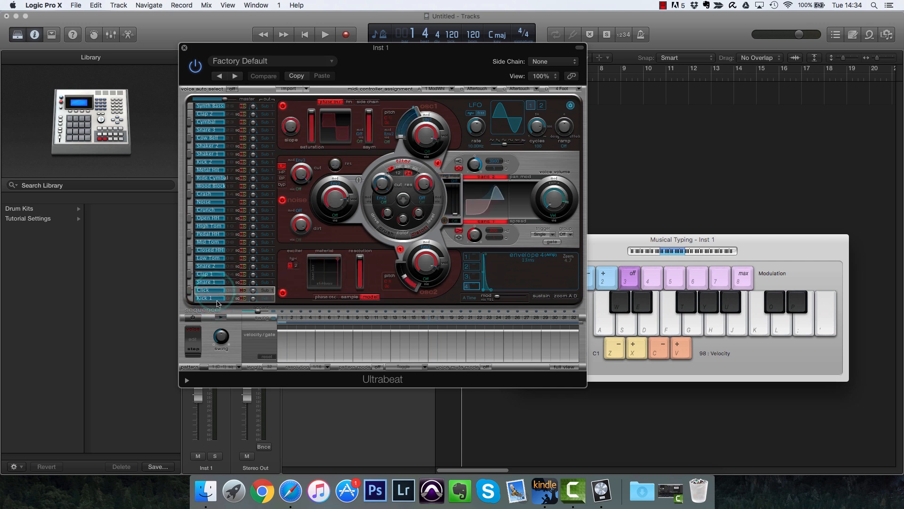
Step: Look through Ultrabeat's Drum Kits presets without loading one
{"action": "left_click", "coordinate": [254, 62]}
{"action": "mouse_move", "coordinate": [253, 232]}
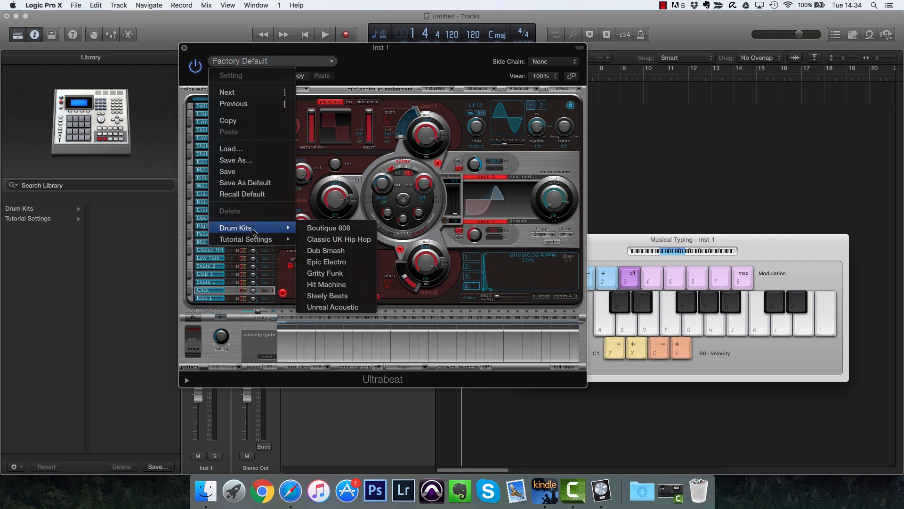
{"action": "left_click", "coordinate": [370, 71]}
Step: Select the Kick 1 sound and play it several times from the musical typing keyboard
{"action": "left_click", "coordinate": [219, 298]}
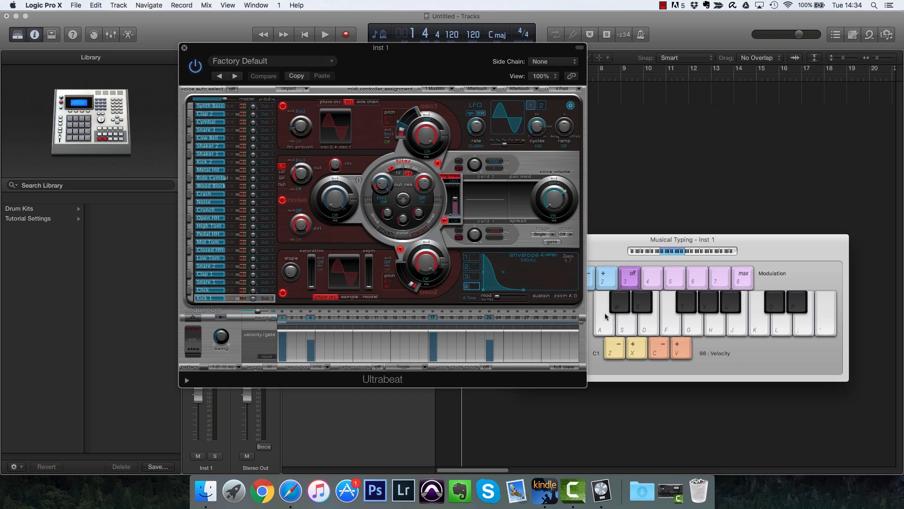
{"action": "key", "text": "a"}
{"action": "key", "text": "a"}
{"action": "key", "text": "a"}
Step: Reshape Kick 1's Envelope 4 with a much longer decay, playing the kick between adjustments
{"action": "left_click_drag", "start_coordinate": [502, 274], "coordinate": [527, 276]}
{"action": "key", "text": "a"}
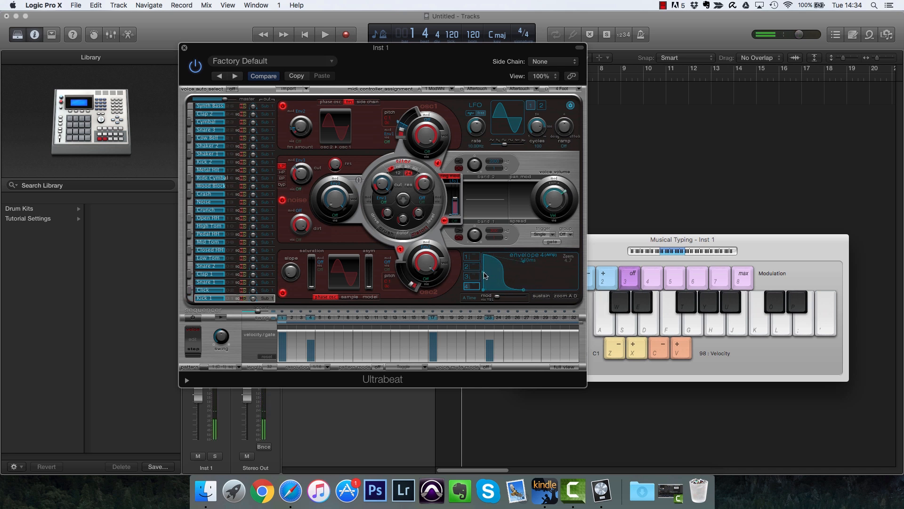
{"action": "left_click_drag", "start_coordinate": [496, 276], "coordinate": [483, 290]}
{"action": "key", "text": "a"}
{"action": "left_click_drag", "start_coordinate": [524, 262], "coordinate": [569, 282]}
{"action": "key", "text": "a"}
{"action": "left_click", "coordinate": [560, 268]}
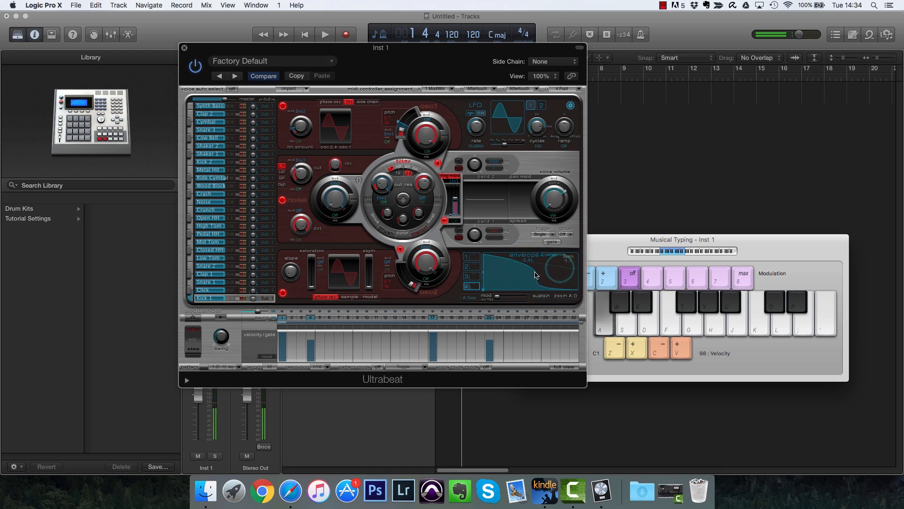
Step: Show Kick 1's Envelope 3 and play the kick sound again
{"action": "left_click", "coordinate": [469, 274]}
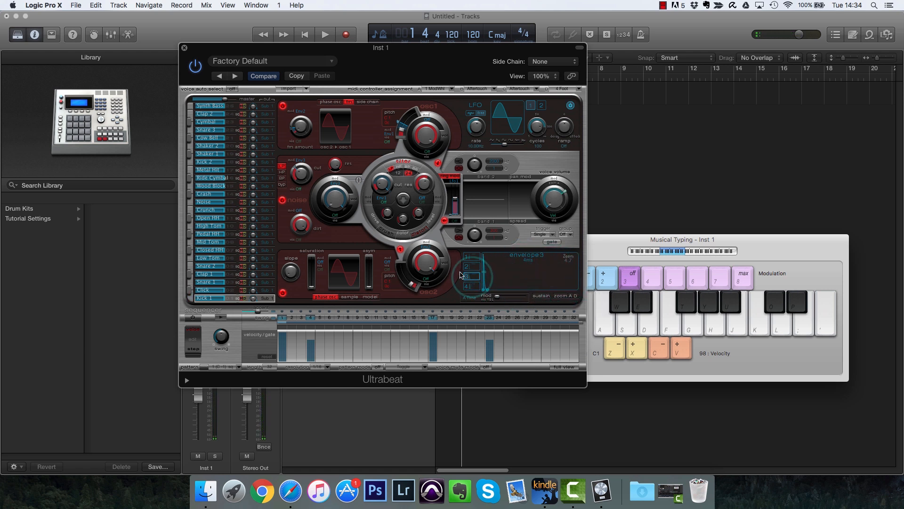
{"action": "key", "text": "a"}
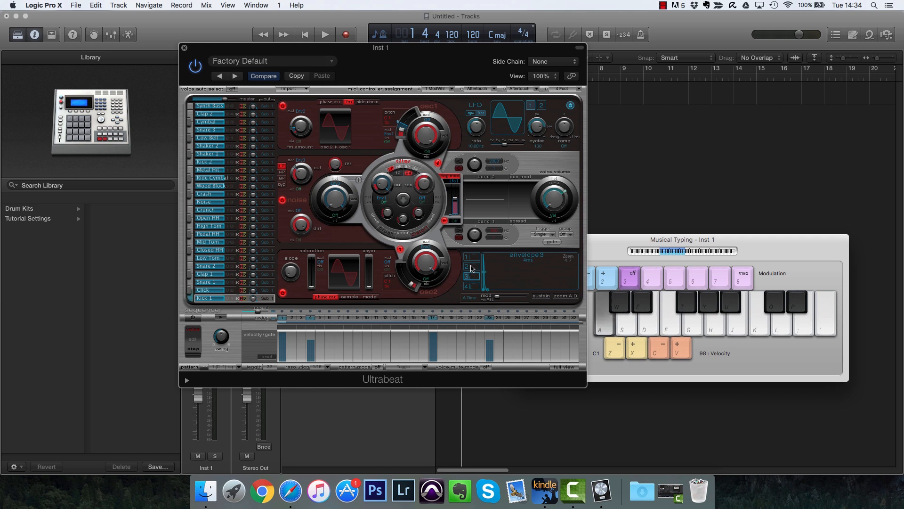
Step: Show Kick 1's Envelope 2, play the kick, and switch back to Envelope 4
{"action": "left_click", "coordinate": [472, 256]}
{"action": "key", "text": "a"}
{"action": "key", "text": "a"}
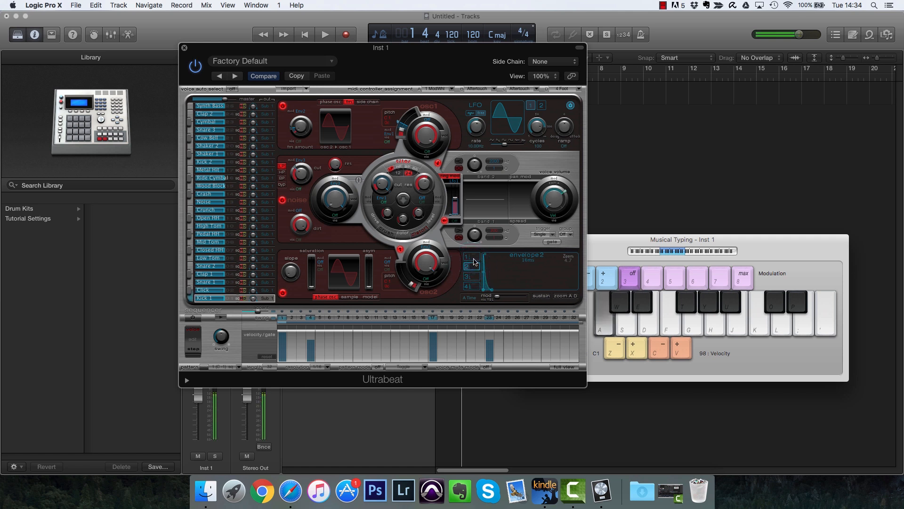
{"action": "left_click", "coordinate": [468, 286]}
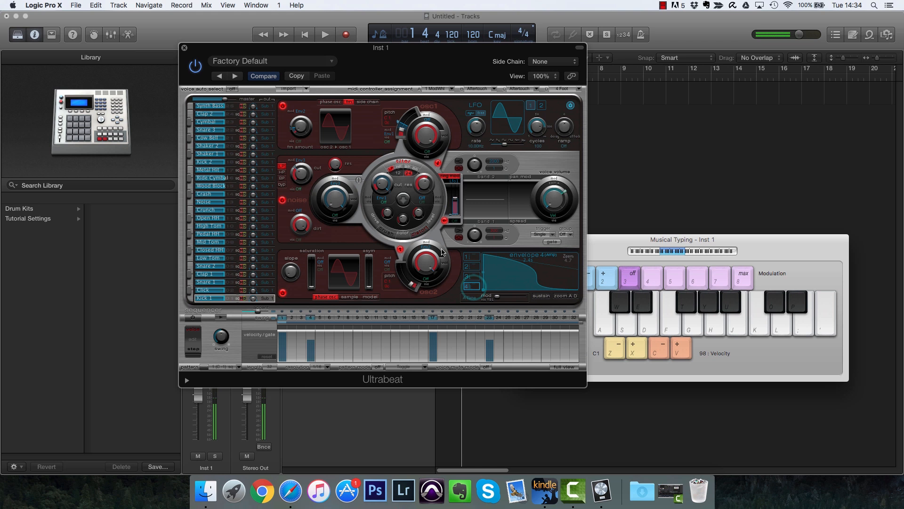
Step: Try changing oscillator 2's volume to about -17 dB while playing the kick sound
{"action": "left_click", "coordinate": [427, 247]}
{"action": "left_click", "coordinate": [432, 256]}
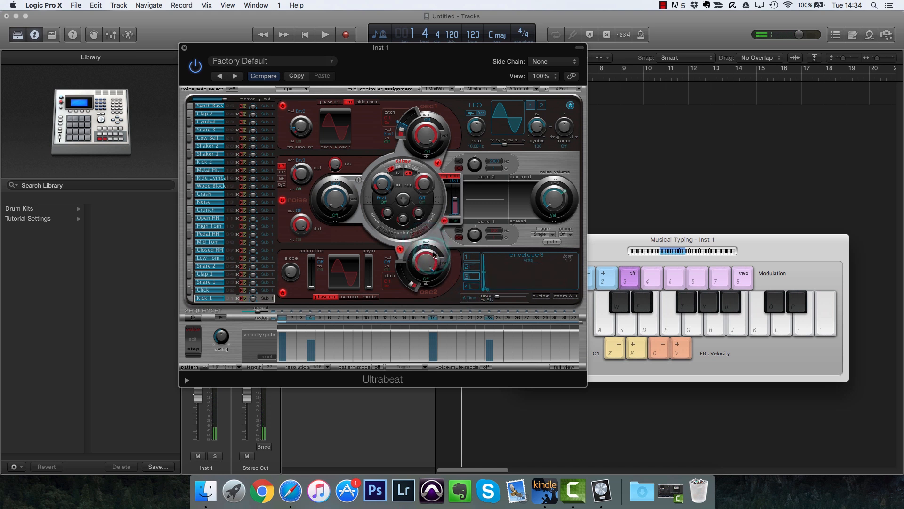
{"action": "key", "text": "a"}
{"action": "key", "text": "a"}
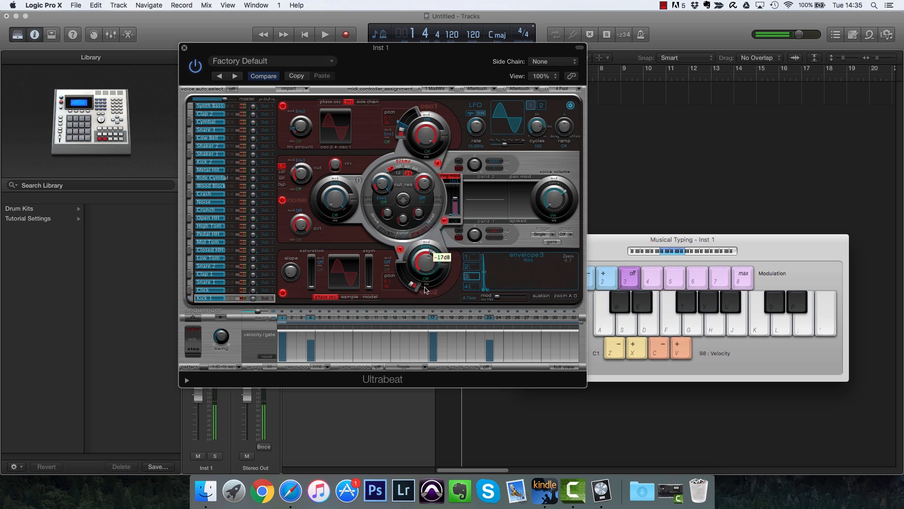
{"action": "key", "text": "a"}
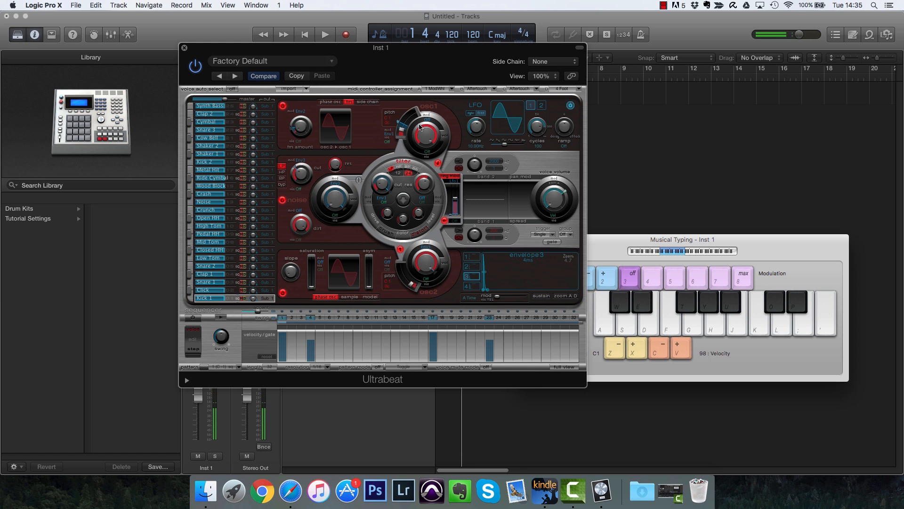
Step: Try changing the noise volume and lowering the voice volume to -60 dB while playing the kick
{"action": "left_click", "coordinate": [338, 184]}
{"action": "left_click", "coordinate": [340, 191]}
{"action": "key", "text": "a"}
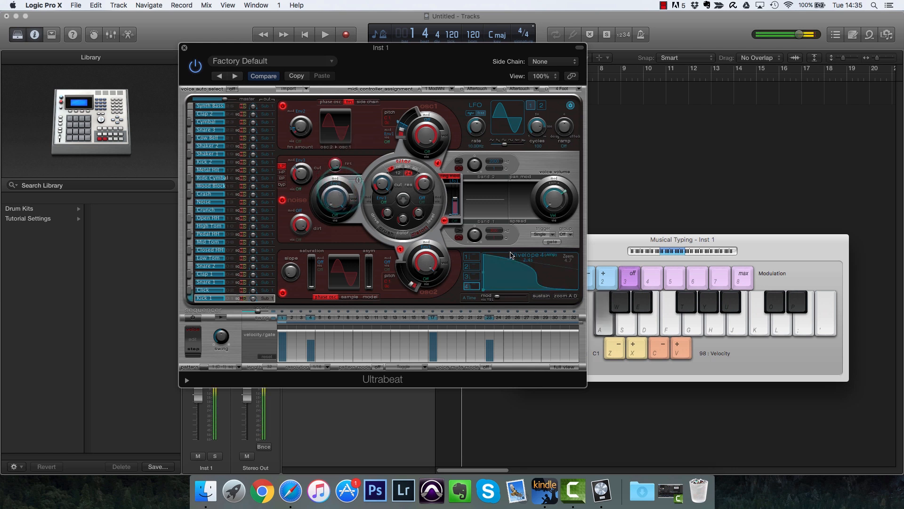
{"action": "key", "text": "a"}
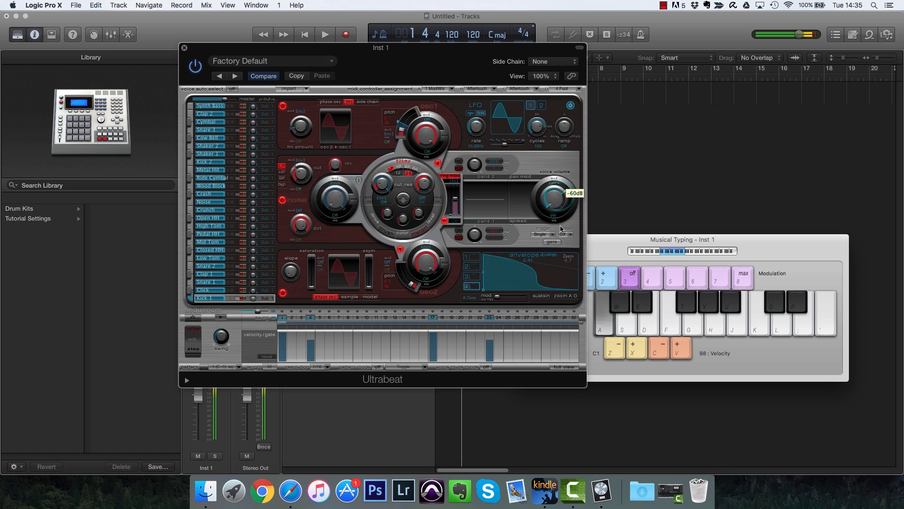
Step: Play two of the drum sounds and recall Ultrabeat's default setting
{"action": "key", "text": "s"}
{"action": "key", "text": "s"}
{"action": "key", "text": "a"}
{"action": "key", "text": "a"}
{"action": "left_click", "coordinate": [265, 61]}
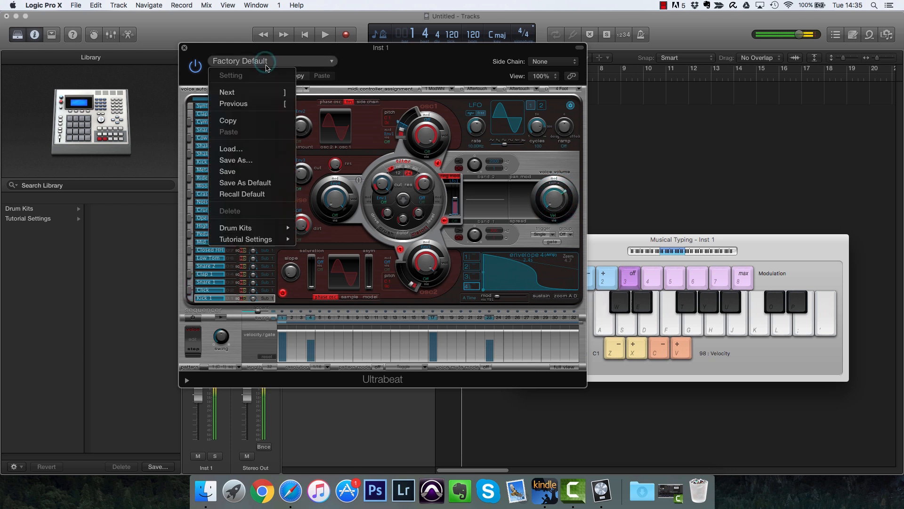
{"action": "left_click", "coordinate": [243, 194]}
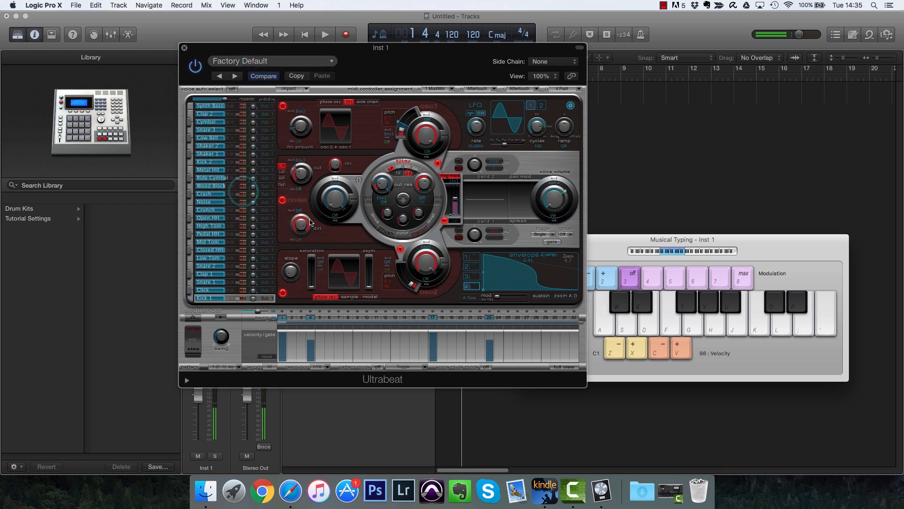
Step: Switch off oscillator 1, the noise generator and oscillator 2 in turn, playing Kick 1 after each change
{"action": "left_click", "coordinate": [282, 105]}
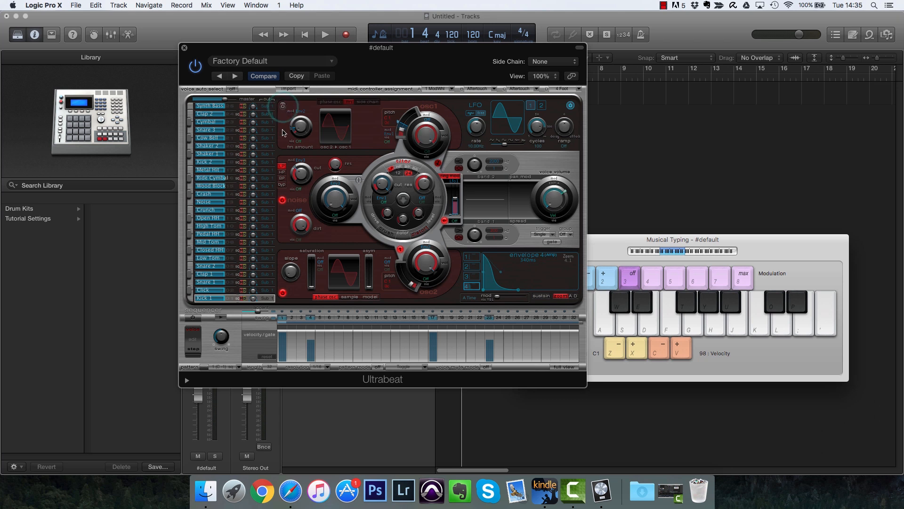
{"action": "key", "text": "a"}
{"action": "left_click", "coordinate": [283, 201]}
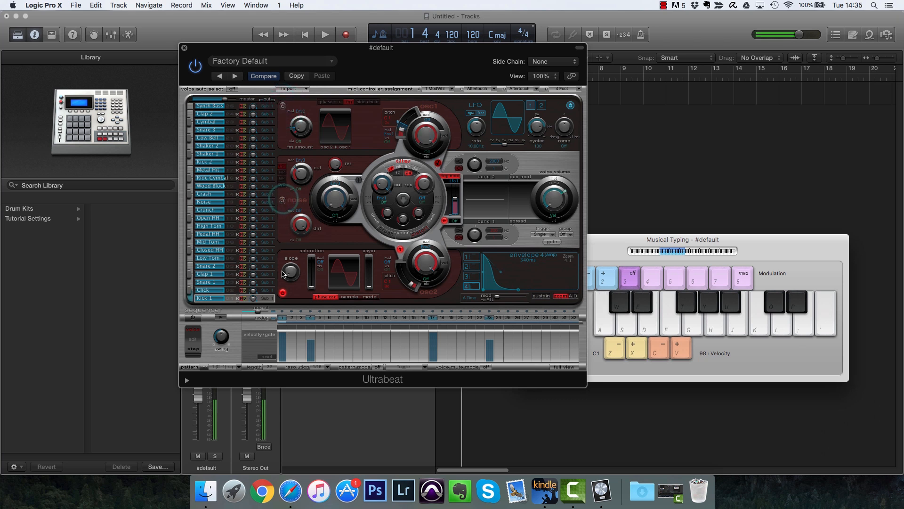
{"action": "key", "text": "a"}
{"action": "left_click", "coordinate": [283, 293]}
{"action": "key", "text": "a"}
{"action": "key", "text": "a"}
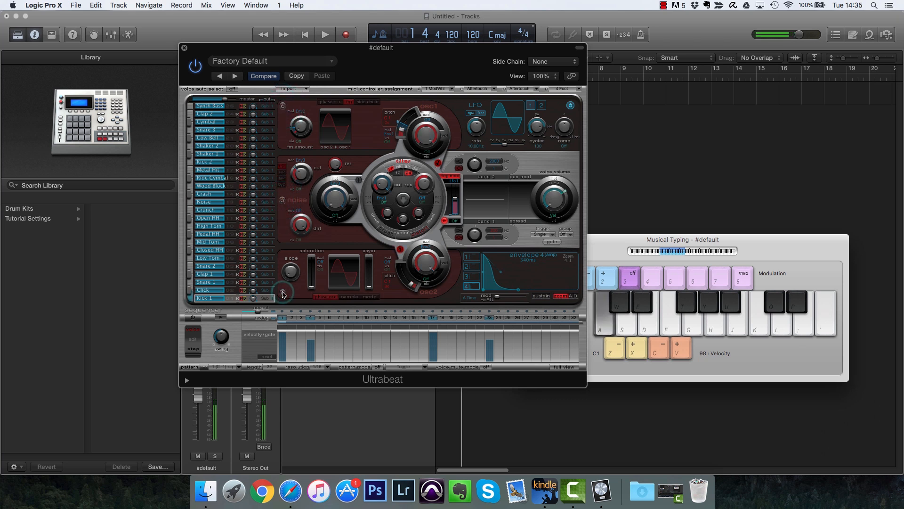
Step: Listen to Kick 1 with only oscillator 1 switched on, and switch that oscillator off again
{"action": "left_click", "coordinate": [283, 106]}
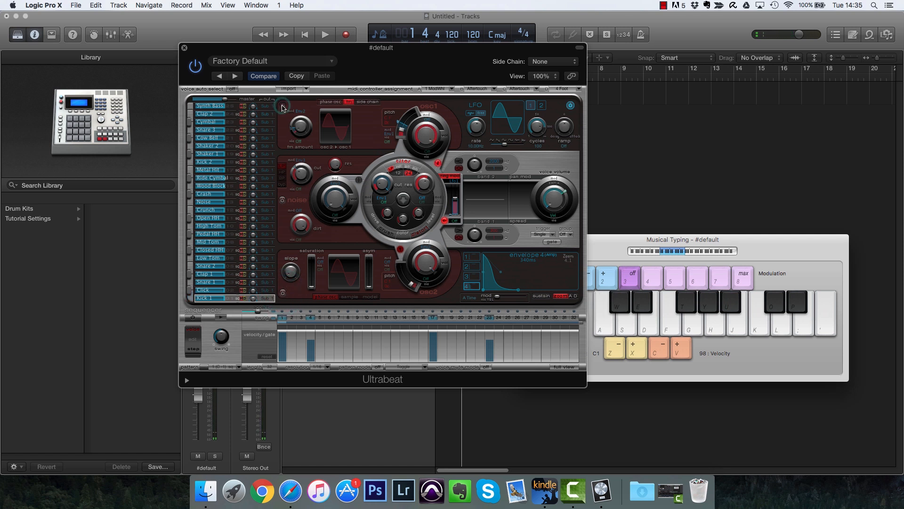
{"action": "key", "text": "a"}
{"action": "key", "text": "a"}
{"action": "key", "text": "a"}
{"action": "left_click", "coordinate": [283, 106]}
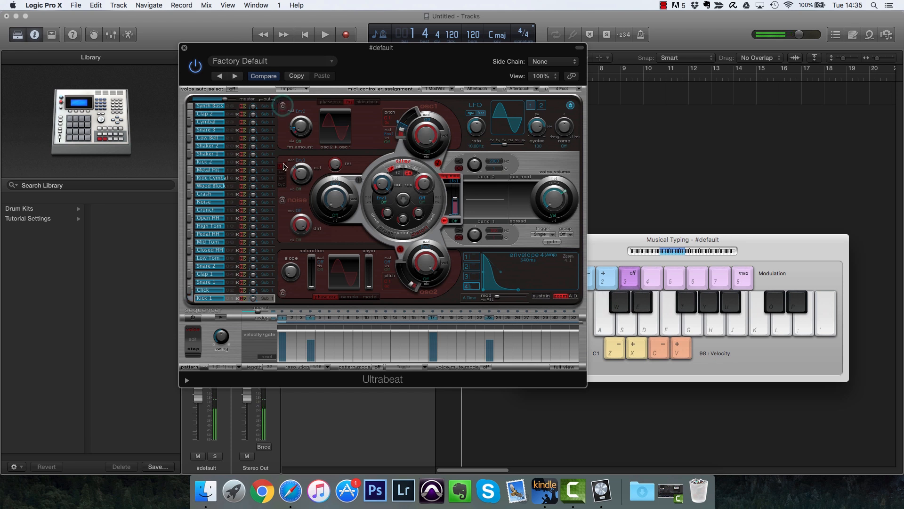
Step: Listen to Kick 1 with only the noise generator switched on, and switch the noise off again
{"action": "left_click", "coordinate": [283, 200]}
{"action": "key", "text": "a"}
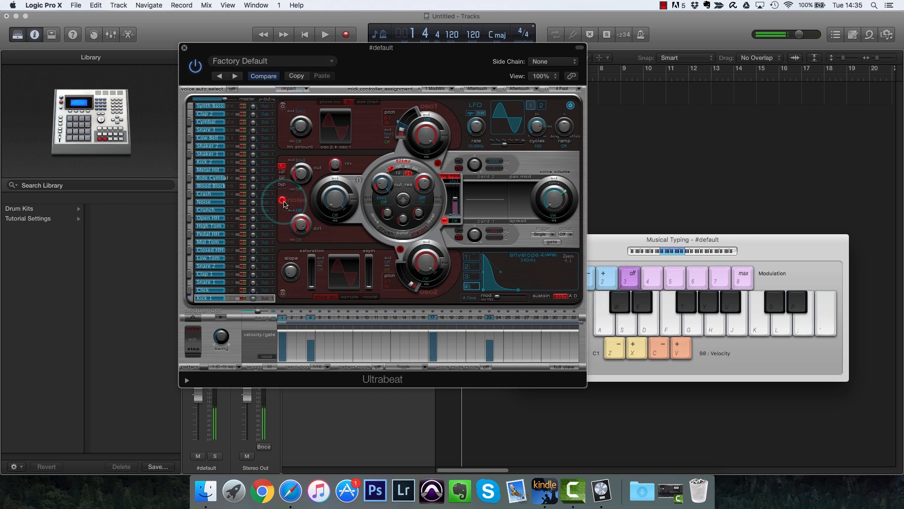
{"action": "key", "text": "a"}
{"action": "key", "text": "a"}
{"action": "key", "text": "a"}
{"action": "key", "text": "a"}
{"action": "left_click", "coordinate": [283, 200]}
Step: Switch on oscillator 2 alone and play Kick 1 several times
{"action": "left_click", "coordinate": [283, 292]}
{"action": "key", "text": "a"}
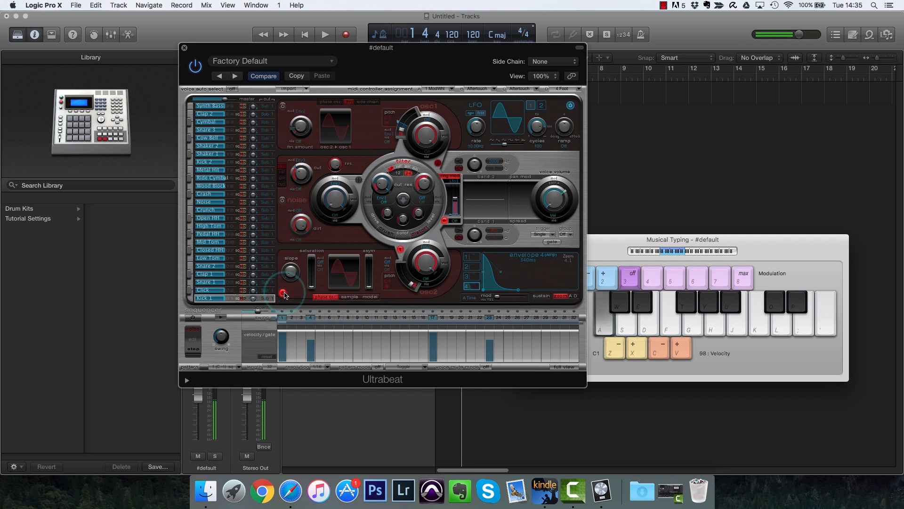
{"action": "key", "text": "a"}
{"action": "key", "text": "a"}
Step: Switch the noise generator and oscillator 1 back on and play the combined kick sound
{"action": "left_click", "coordinate": [283, 200]}
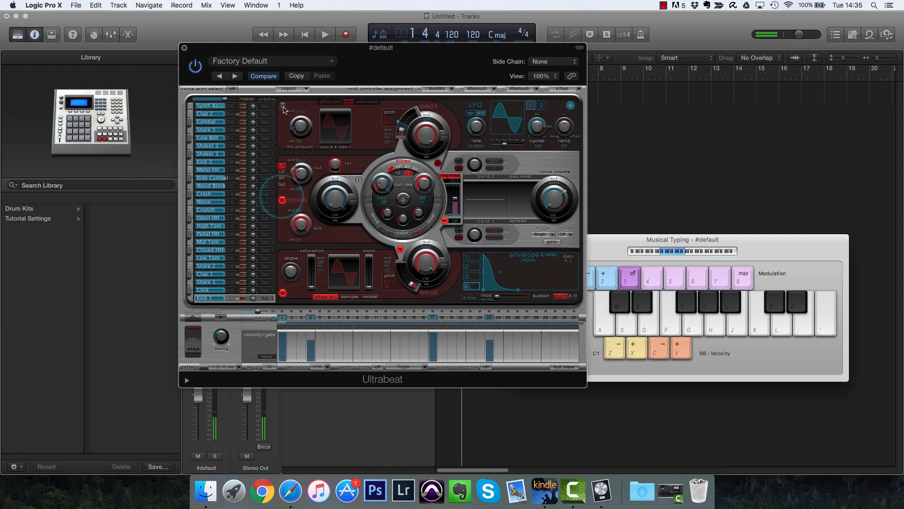
{"action": "left_click", "coordinate": [283, 106]}
{"action": "key", "text": "a"}
{"action": "key", "text": "a"}
{"action": "key", "text": "a"}
{"action": "key", "text": "a"}
Step: Lengthen Envelope 4's decay and play the kick to hear the change
{"action": "mouse_move", "coordinate": [520, 291]}
{"action": "left_click_drag", "start_coordinate": [525, 284], "coordinate": [544, 292]}
{"action": "key", "text": "a"}
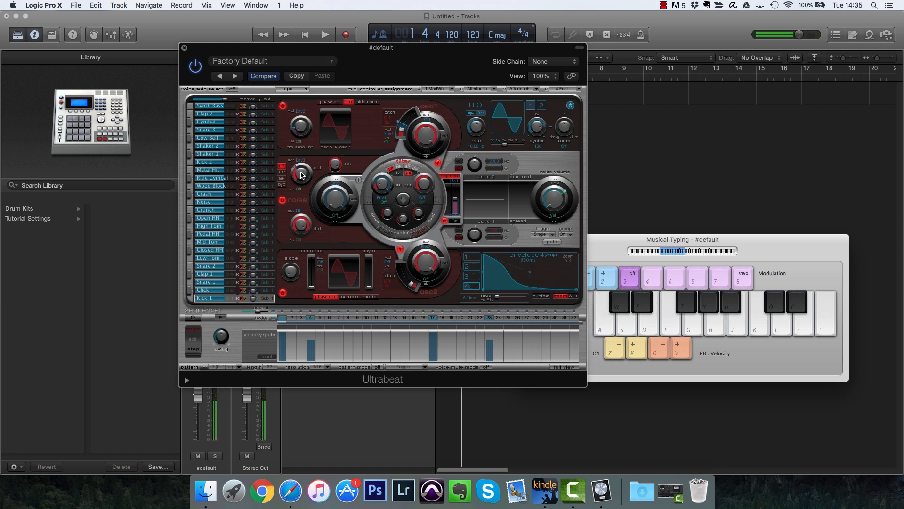
Step: Switch off both oscillators so only the noise generator sounds, and play the kick
{"action": "left_click", "coordinate": [283, 106]}
{"action": "left_click", "coordinate": [283, 292]}
{"action": "key", "text": "a"}
{"action": "key", "text": "a"}
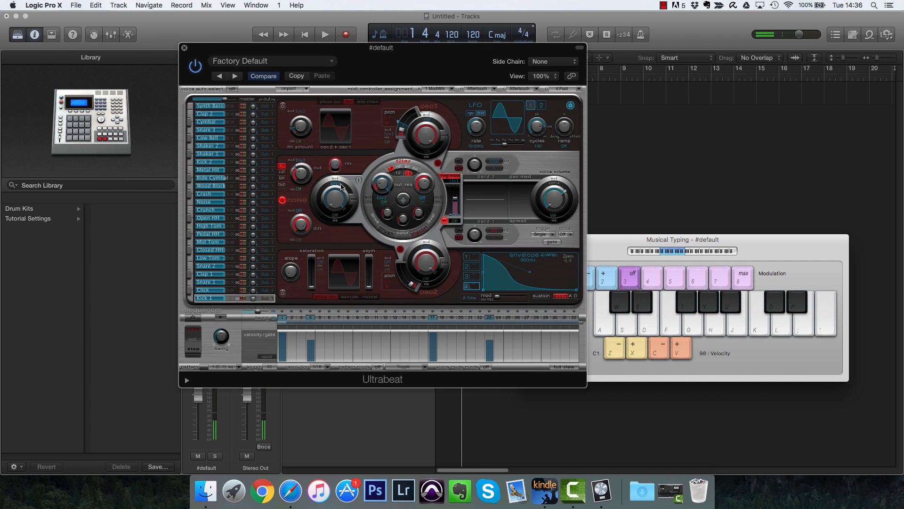
Step: Bring up Envelope 3 and shorten its decay to under 1 ms, playing the noise-only kick repeatedly
{"action": "left_click", "coordinate": [476, 266]}
{"action": "left_click", "coordinate": [475, 274]}
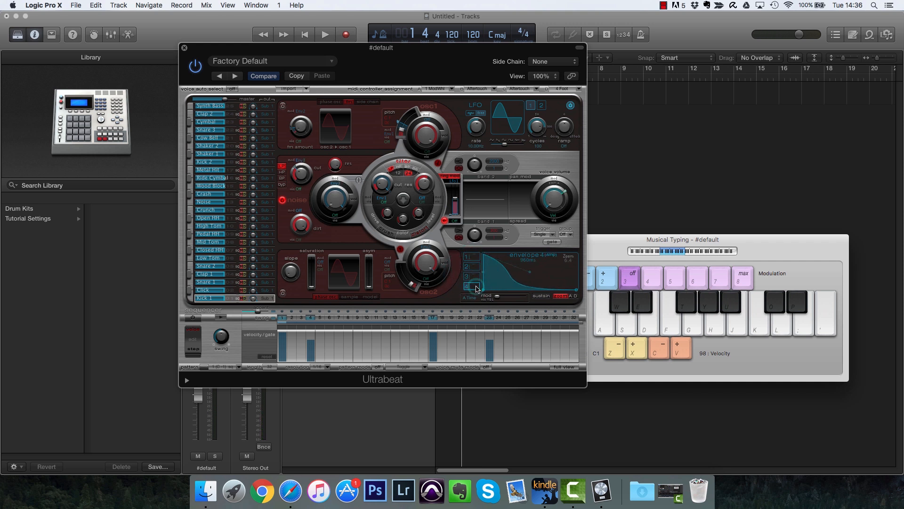
{"action": "left_click_drag", "start_coordinate": [575, 289], "coordinate": [513, 291]}
{"action": "key", "text": "a"}
{"action": "key", "text": "a"}
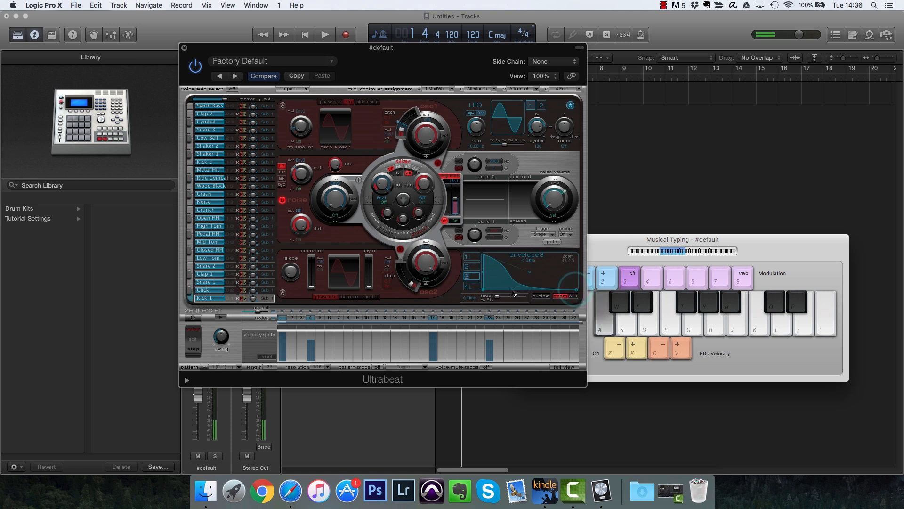
{"action": "key", "text": "a"}
{"action": "key", "text": "a"}
{"action": "key", "text": "a"}
{"action": "key", "text": "a"}
Step: Raise the noise generator's filter cutoff and play the kick
{"action": "left_click_drag", "start_coordinate": [301, 184], "coordinate": [303, 156]}
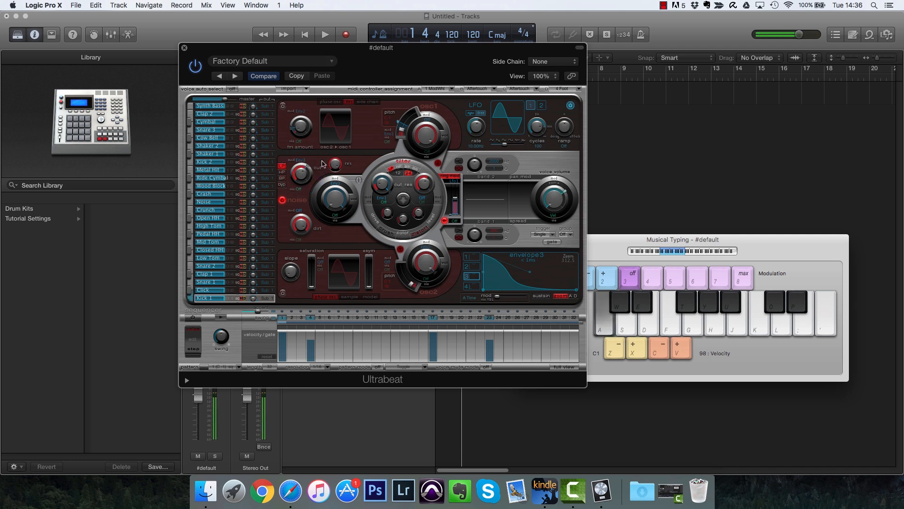
{"action": "key", "text": "a"}
{"action": "key", "text": "a"}
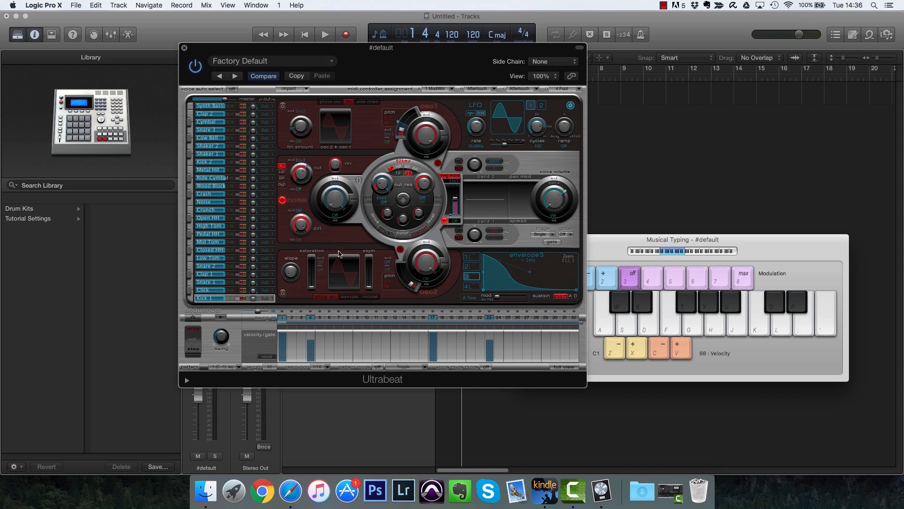
Step: Switch off the noise generator, switch on oscillator 2, and play the kick with it alone
{"action": "left_click", "coordinate": [283, 200]}
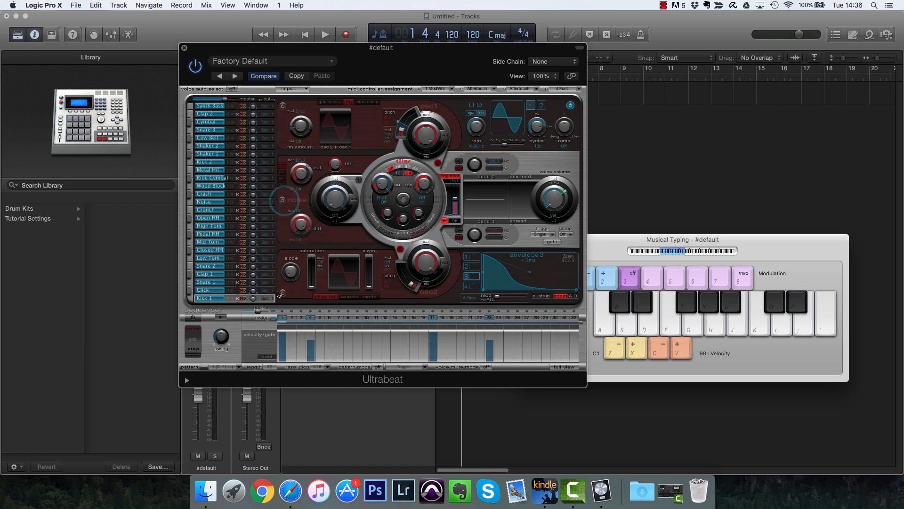
{"action": "left_click", "coordinate": [283, 293]}
{"action": "key", "text": "a"}
{"action": "key", "text": "a"}
Step: Adjust oscillator 2's pitch while playing the kick repeatedly
{"action": "left_click_drag", "start_coordinate": [409, 282], "coordinate": [406, 280]}
{"action": "key", "text": "a"}
{"action": "key", "text": "a"}
{"action": "key", "text": "a"}
{"action": "key", "text": "a"}
{"action": "key", "text": "a"}
{"action": "key", "text": "a"}
Step: Add the noise generator and oscillator 1 back in, playing the kick after each one
{"action": "left_click", "coordinate": [284, 201]}
{"action": "key", "text": "a"}
{"action": "key", "text": "a"}
{"action": "key", "text": "a"}
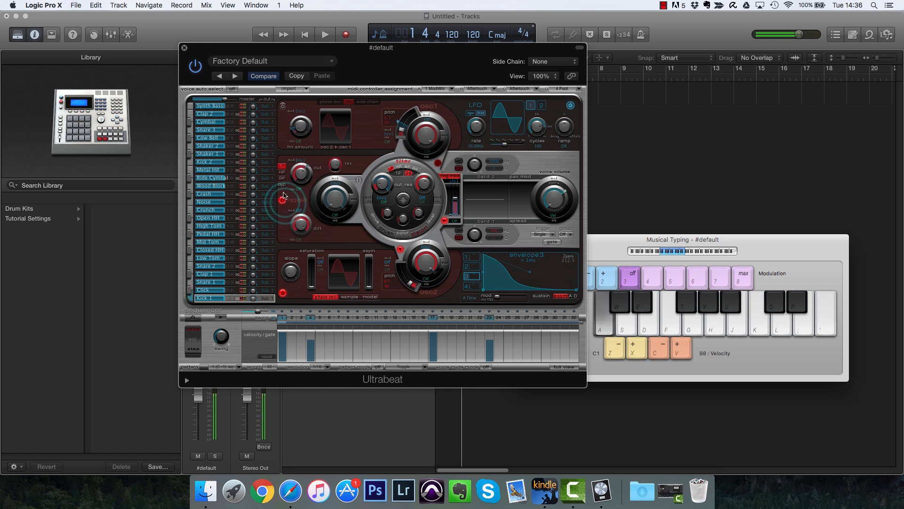
{"action": "left_click", "coordinate": [284, 107]}
{"action": "key", "text": "a"}
{"action": "key", "text": "a"}
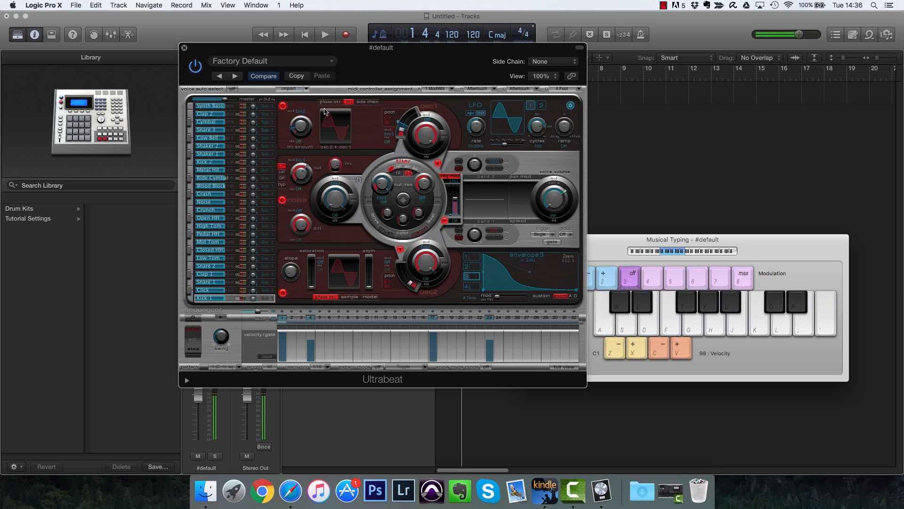
Step: Lower oscillator 1's pitch and compare the kick sound by playing it before and after
{"action": "key", "text": "a"}
{"action": "key", "text": "a"}
{"action": "key", "text": "a"}
{"action": "left_click_drag", "start_coordinate": [399, 123], "coordinate": [400, 137]}
{"action": "key", "text": "a"}
{"action": "key", "text": "a"}
{"action": "key", "text": "a"}
{"action": "key", "text": "a"}
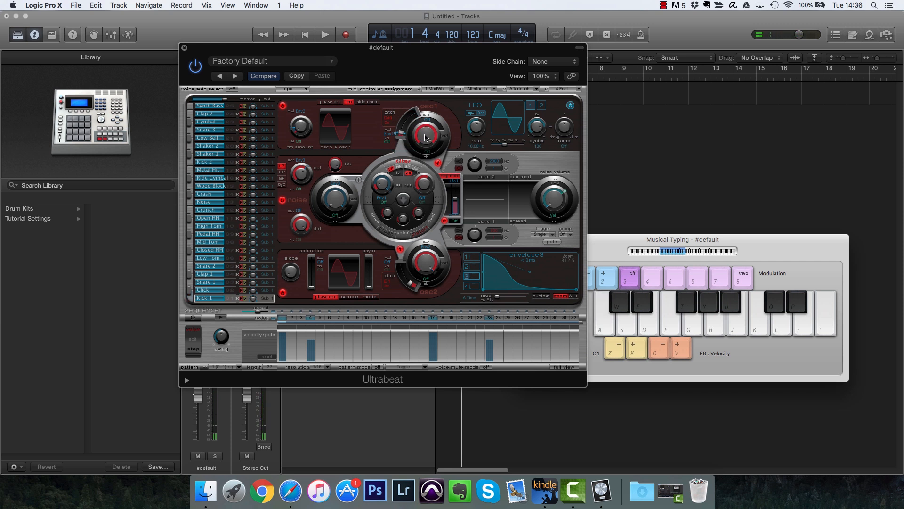
Step: Try lowering oscillator 1's volume to -60 dB while playing the kick, and restore its level
{"action": "left_click_drag", "start_coordinate": [424, 154], "coordinate": [423, 226]}
{"action": "key", "text": "a"}
{"action": "key", "text": "a"}
{"action": "key", "text": "a"}
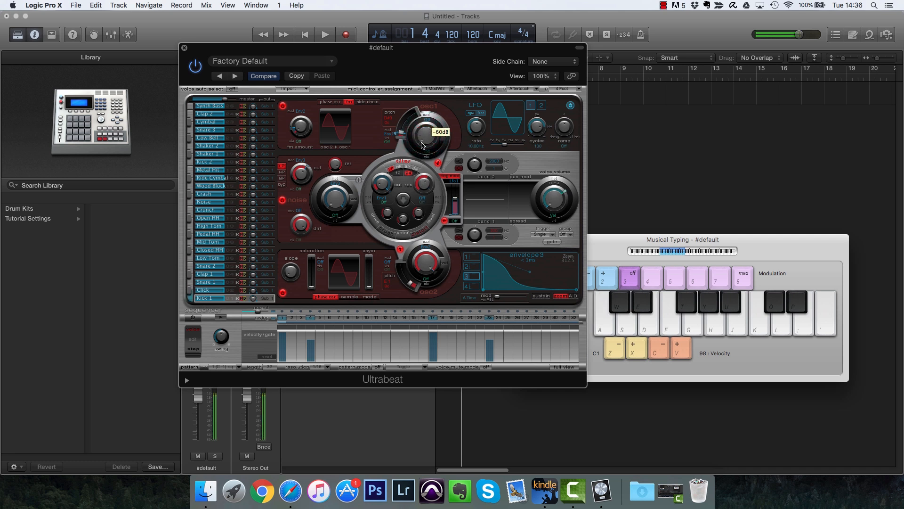
{"action": "key", "text": "a"}
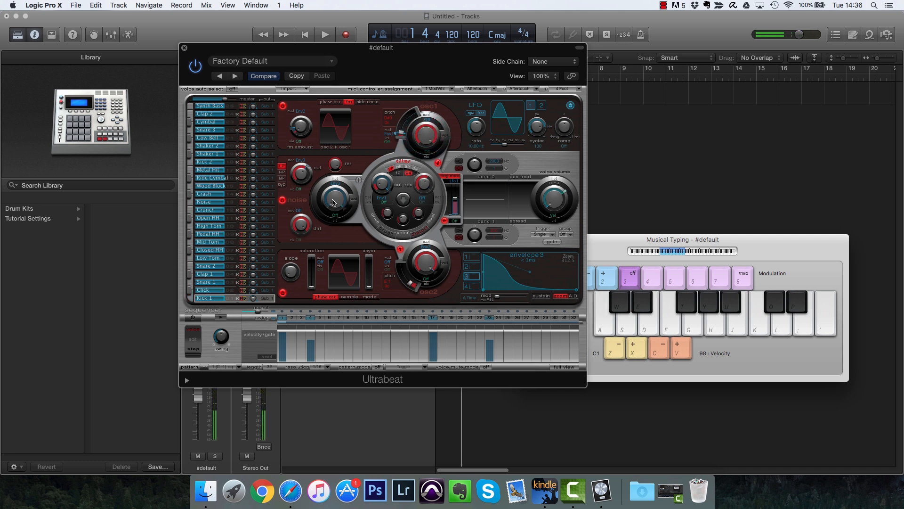
Step: Try lowering the noise volume to -60 dB while playing the kick, and restore its level
{"action": "key", "text": "a"}
{"action": "mouse_move", "coordinate": [334, 227]}
{"action": "left_mouse_down"}
{"action": "mouse_move", "coordinate": [346, 143]}
{"action": "mouse_move", "coordinate": [340, 237]}
{"action": "left_mouse_up"}
{"action": "key", "text": "a"}
{"action": "key", "text": "a"}
{"action": "key", "text": "a"}
{"action": "key", "text": "a"}
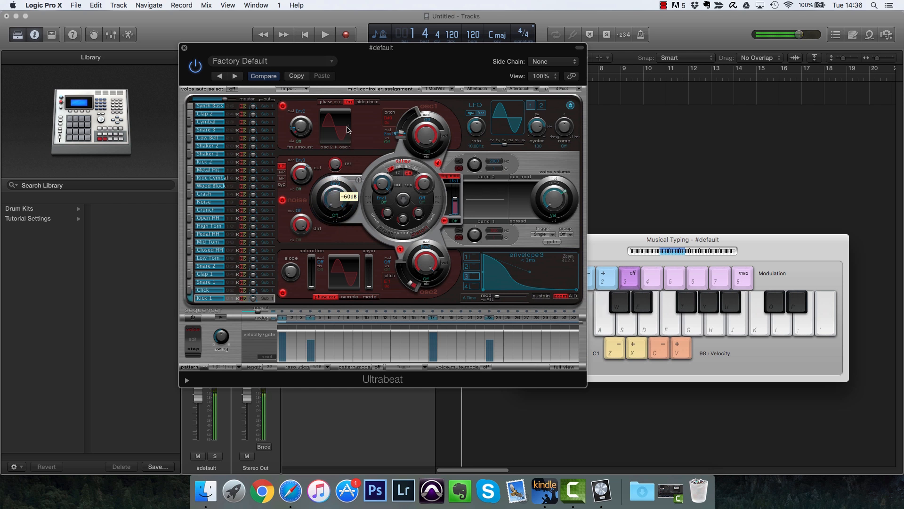
{"action": "key", "text": "a"}
{"action": "left_click_drag", "start_coordinate": [347, 127], "coordinate": [354, 198]}
Step: Try oscillator 2's volume at lower levels such as -42 dB while playing the kick
{"action": "mouse_move", "coordinate": [426, 259]}
{"action": "left_mouse_down"}
{"action": "mouse_move", "coordinate": [425, 271]}
{"action": "mouse_move", "coordinate": [425, 257]}
{"action": "left_mouse_up"}
{"action": "key", "text": "a"}
{"action": "key", "text": "a"}
{"action": "key", "text": "a"}
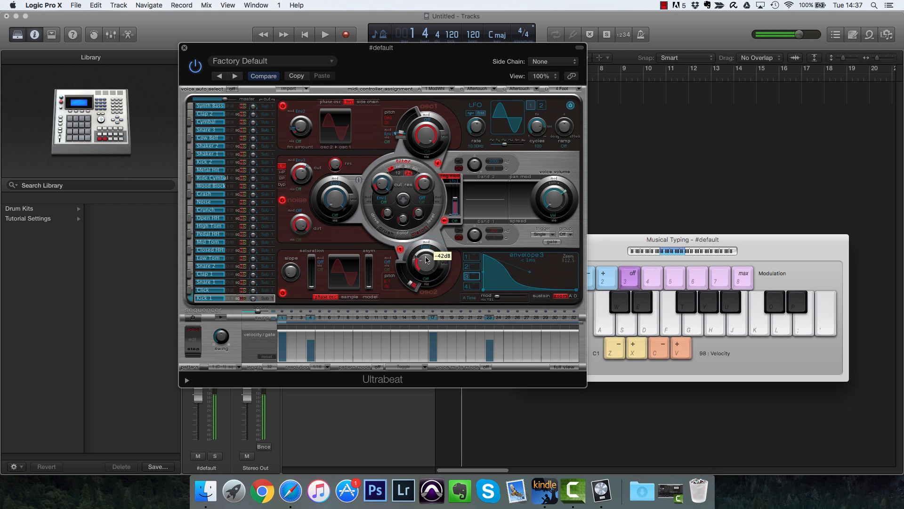
{"action": "key", "text": "a"}
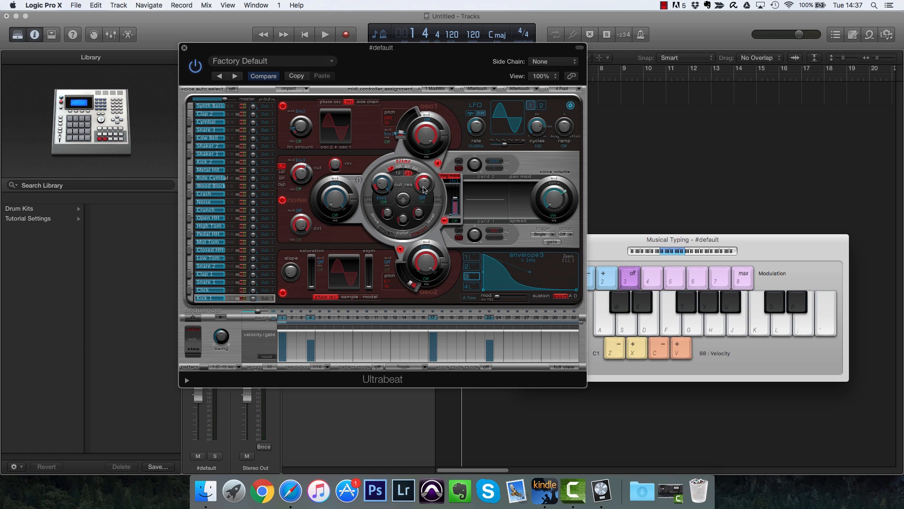
Step: Raise the main filter's resonance and cutoff, playing the kick after each adjustment
{"action": "key", "text": "a"}
{"action": "left_click_drag", "start_coordinate": [424, 191], "coordinate": [429, 162]}
{"action": "key", "text": "a"}
{"action": "key", "text": "a"}
{"action": "left_click_drag", "start_coordinate": [383, 177], "coordinate": [394, 137]}
{"action": "key", "text": "a"}
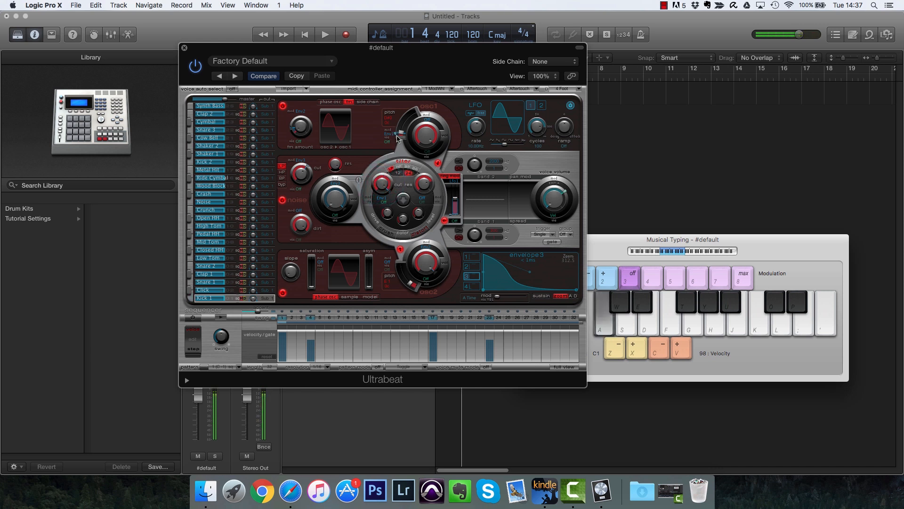
Step: Change the main filter's slope to 12 and play the kick to compare
{"action": "left_click", "coordinate": [398, 173]}
{"action": "key", "text": "a"}
{"action": "key", "text": "a"}
{"action": "left_click", "coordinate": [398, 173]}
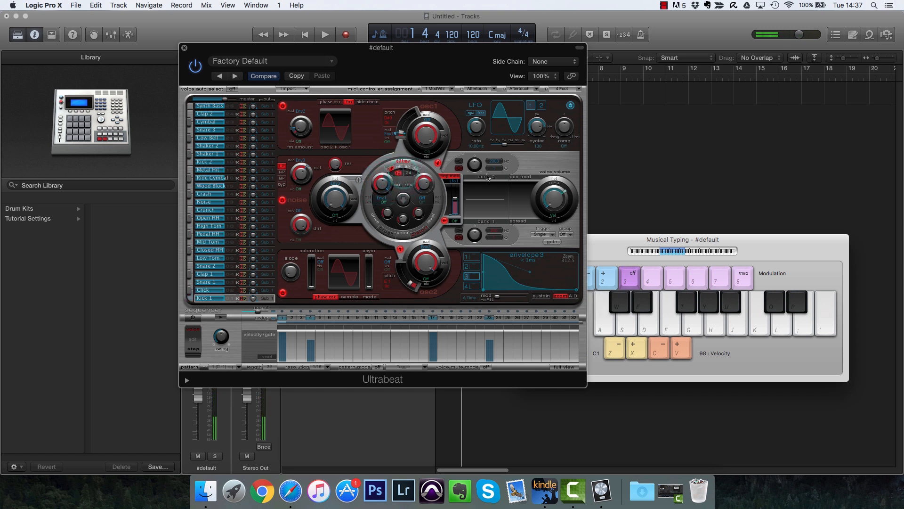
Step: Lower the ring modulator's level to near its minimum and play the kick repeatedly
{"action": "left_click_drag", "start_coordinate": [457, 196], "coordinate": [461, 218]}
{"action": "key", "text": "a"}
{"action": "key", "text": "a"}
{"action": "key", "text": "a"}
{"action": "key", "text": "a"}
{"action": "key", "text": "a"}
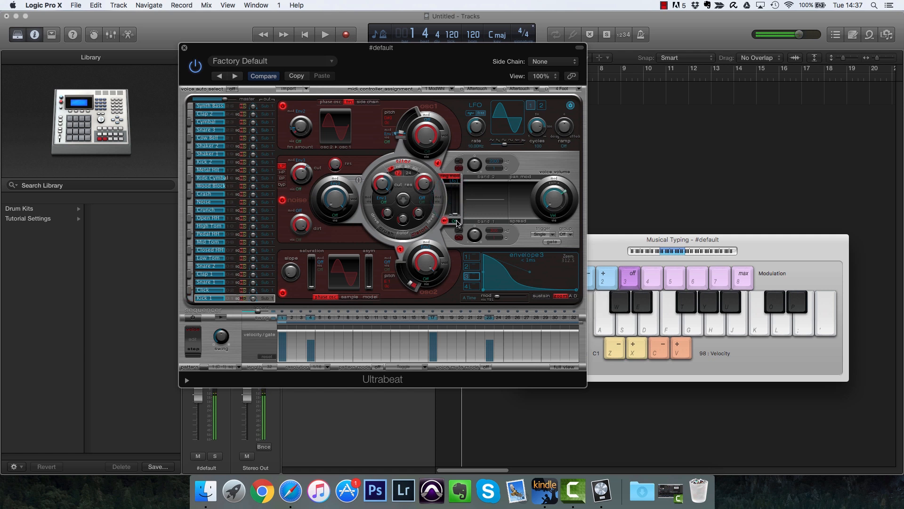
Step: Try the ring modulator's oscillator switch and level control while playing the kick
{"action": "left_click", "coordinate": [455, 220]}
{"action": "left_click", "coordinate": [461, 237]}
{"action": "key", "text": "a"}
{"action": "key", "text": "a"}
{"action": "mouse_move", "coordinate": [456, 212]}
{"action": "left_mouse_down"}
{"action": "mouse_move", "coordinate": [459, 178]}
{"action": "mouse_move", "coordinate": [456, 214]}
{"action": "left_mouse_up"}
Step: Raise and lower the voice volume, trying levels such as -10 dB, and play the kick after each adjustment
{"action": "left_click_drag", "start_coordinate": [553, 217], "coordinate": [556, 160]}
{"action": "key", "text": "a"}
{"action": "key", "text": "a"}
{"action": "key", "text": "a"}
{"action": "left_click_drag", "start_coordinate": [556, 253], "coordinate": [555, 244]}
{"action": "key", "text": "a"}
{"action": "key", "text": "a"}
{"action": "left_click_drag", "start_coordinate": [557, 210], "coordinate": [558, 192]}
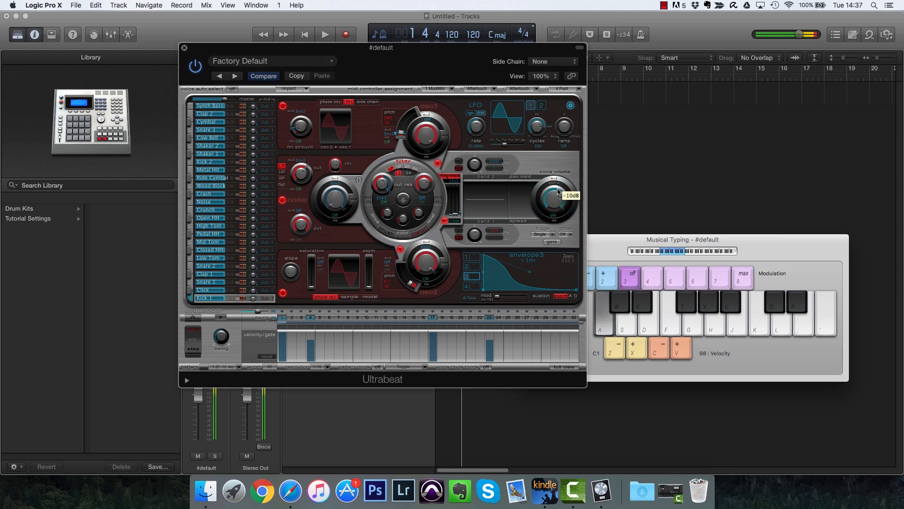
{"action": "left_click_drag", "start_coordinate": [554, 240], "coordinate": [558, 205]}
{"action": "key", "text": "a"}
{"action": "key", "text": "a"}
{"action": "key", "text": "a"}
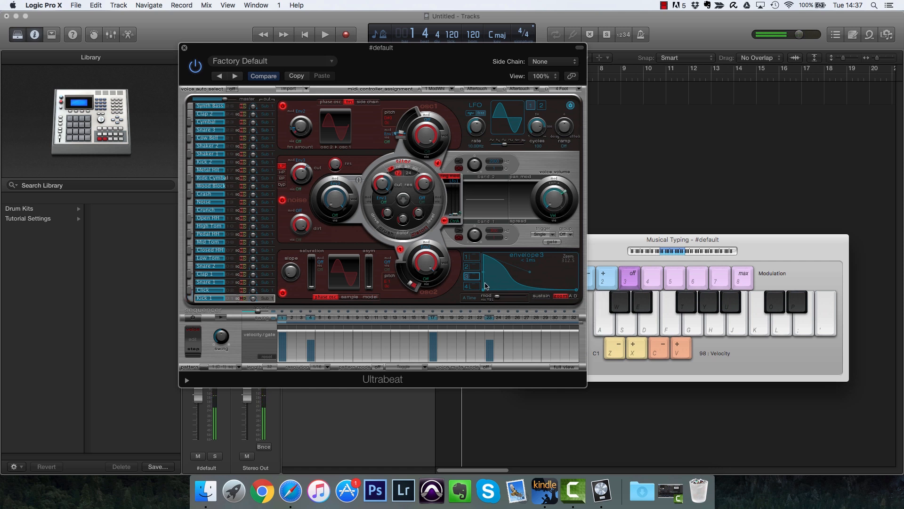
Step: Try shortening envelope 4's decay to values such as 140 ms and 110 ms, playing the kick after each change
{"action": "left_click_drag", "start_coordinate": [574, 291], "coordinate": [563, 288]}
{"action": "key", "text": "a"}
{"action": "key", "text": "a"}
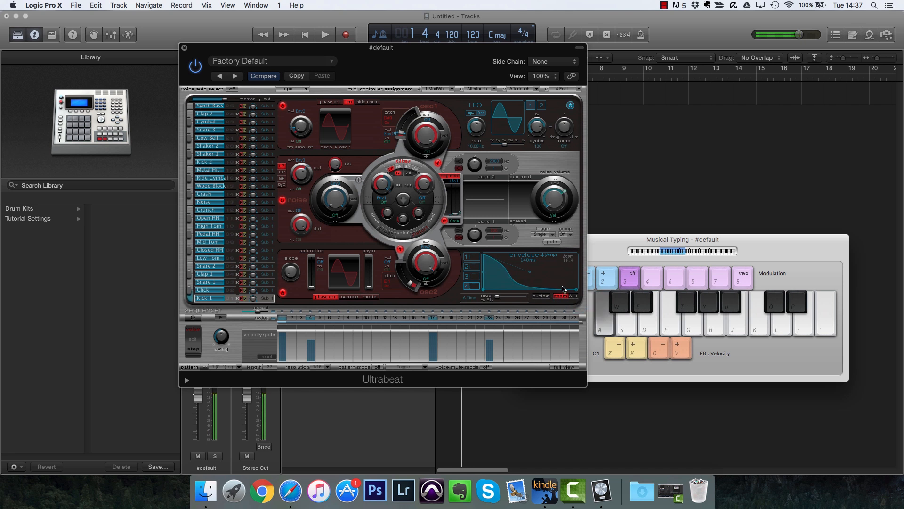
{"action": "key", "text": "a"}
{"action": "key", "text": "a"}
{"action": "left_click_drag", "start_coordinate": [575, 290], "coordinate": [628, 291]}
{"action": "key", "text": "a"}
{"action": "key", "text": "a"}
{"action": "key", "text": "a"}
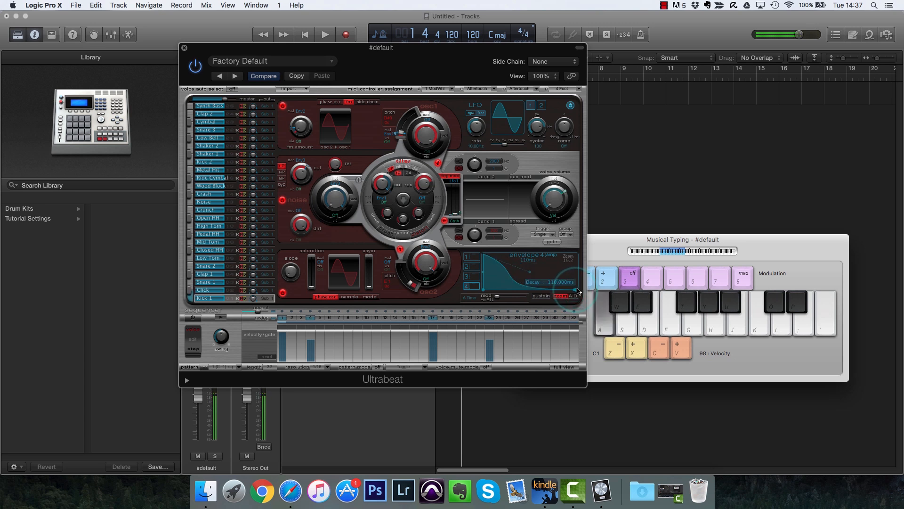
Step: Lengthen envelope 4's decay, finishing at about 800 ms, and play the kick to compare
{"action": "left_click_drag", "start_coordinate": [579, 290], "coordinate": [583, 288]}
{"action": "key", "text": "a"}
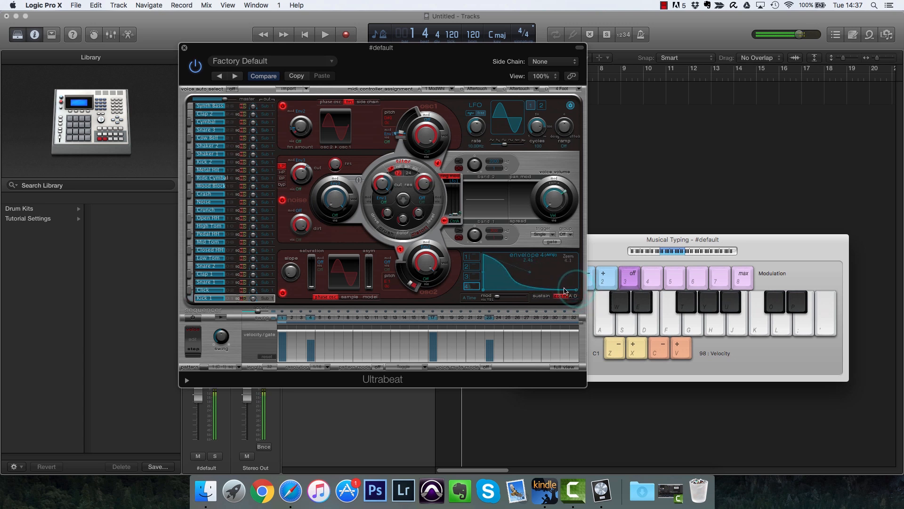
{"action": "left_click_drag", "start_coordinate": [575, 291], "coordinate": [548, 296]}
{"action": "left_click_drag", "start_coordinate": [575, 289], "coordinate": [601, 292]}
{"action": "key", "text": "a"}
{"action": "key", "text": "a"}
{"action": "key", "text": "a"}
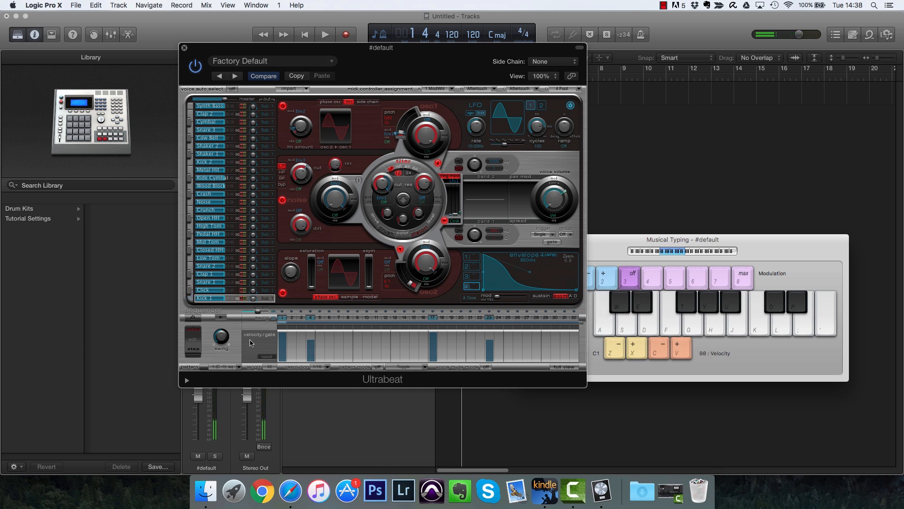
Step: Select the Snare 1 sound and play it
{"action": "left_click", "coordinate": [220, 280]}
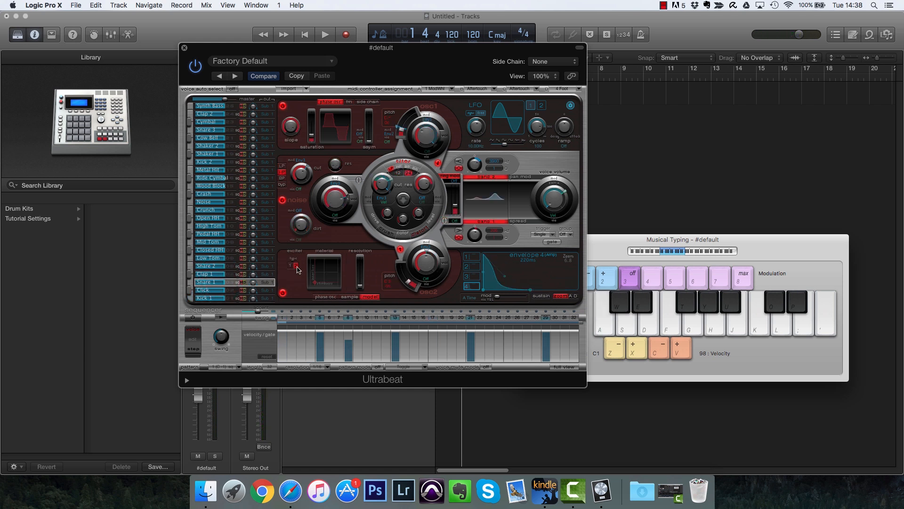
{"action": "key", "text": "s"}
{"action": "key", "text": "s"}
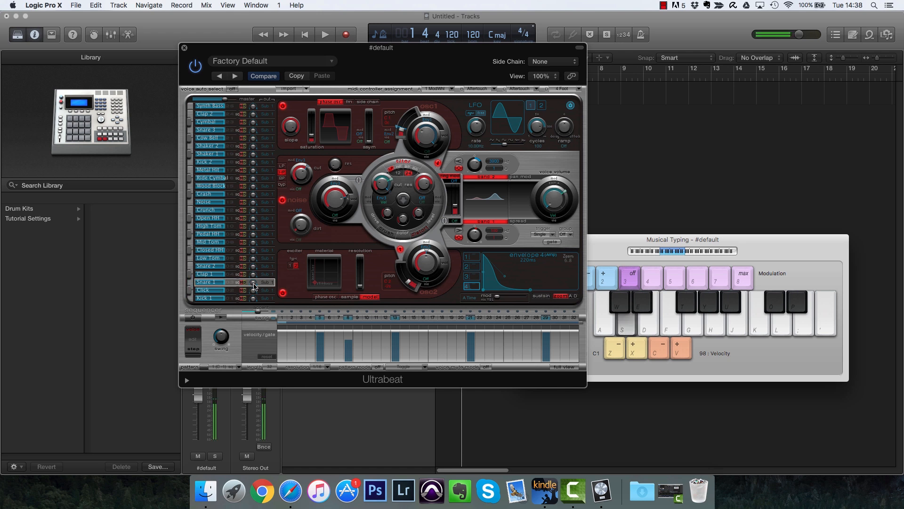
Step: Switch off the noise generator and oscillator 1 in turn, playing the snare after each
{"action": "left_click", "coordinate": [282, 200]}
{"action": "key", "text": "s"}
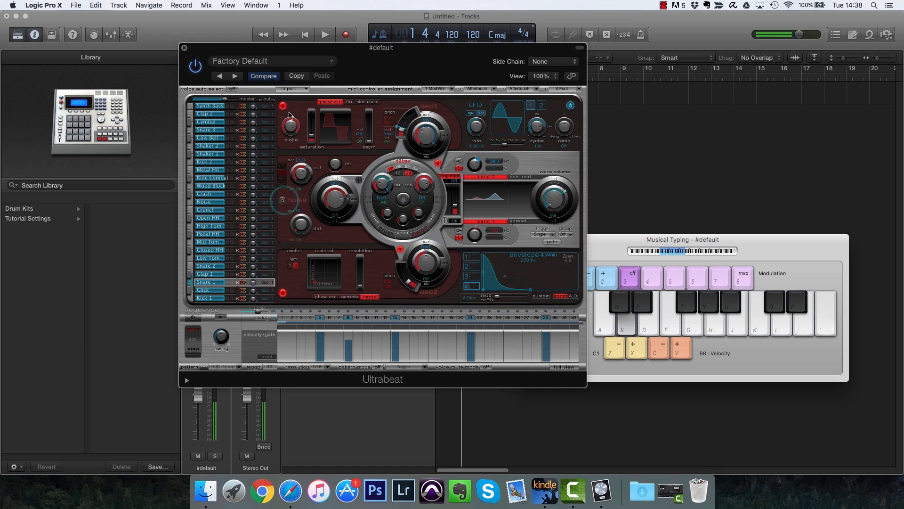
{"action": "left_click", "coordinate": [282, 105]}
{"action": "key", "text": "s"}
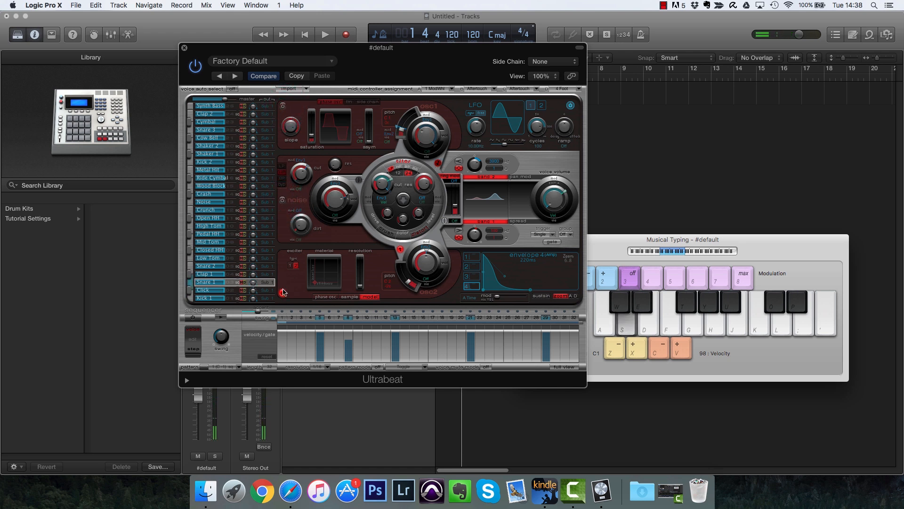
Step: Switch off oscillator 2, turn the noise generator back on, and play the snare
{"action": "left_click", "coordinate": [283, 292]}
{"action": "left_click", "coordinate": [282, 200]}
{"action": "key", "text": "s"}
{"action": "key", "text": "s"}
Step: Turn oscillator 1 on and toggle the noise generator, playing the snare to compare both versions
{"action": "left_click", "coordinate": [283, 105]}
{"action": "key", "text": "s"}
{"action": "key", "text": "s"}
{"action": "left_click", "coordinate": [283, 200]}
{"action": "key", "text": "s"}
{"action": "left_click", "coordinate": [283, 200]}
{"action": "key", "text": "s"}
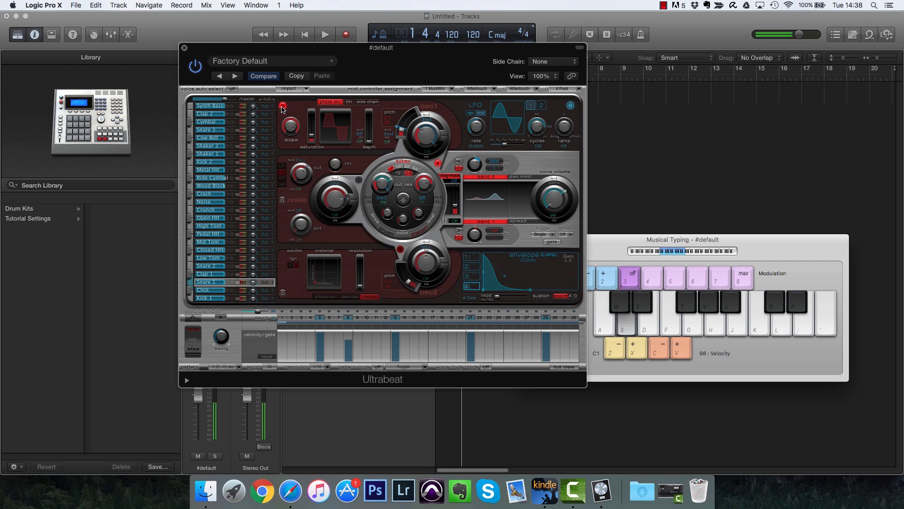
Step: Switch off oscillator 1 and play the snare with only the noise generator on
{"action": "left_click", "coordinate": [283, 106]}
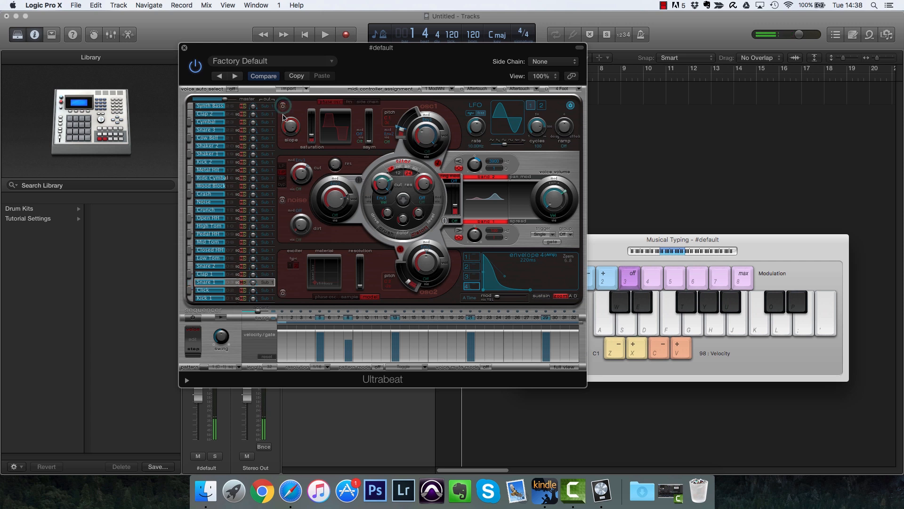
{"action": "left_click", "coordinate": [283, 200]}
{"action": "key", "text": "s"}
{"action": "key", "text": "s"}
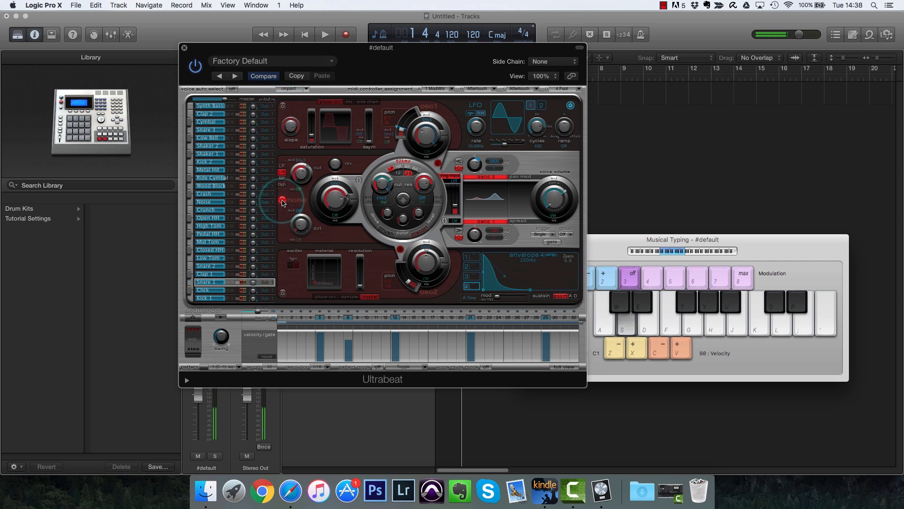
Step: Turn oscillator 1 back on alongside the noise generator and play the snare repeatedly
{"action": "left_click", "coordinate": [283, 106]}
{"action": "left_click", "coordinate": [283, 201]}
{"action": "key", "text": "s"}
{"action": "key", "text": "s"}
{"action": "key", "text": "s"}
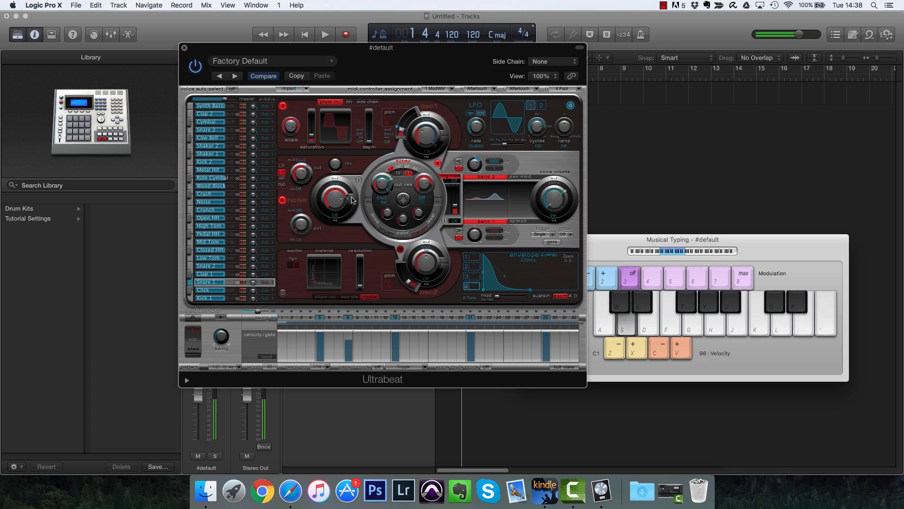
Step: Adjust the noise generator's filter cutoff and lower its dirt to 0.17, playing the snare to hear the changes
{"action": "left_click_drag", "start_coordinate": [303, 187], "coordinate": [305, 170]}
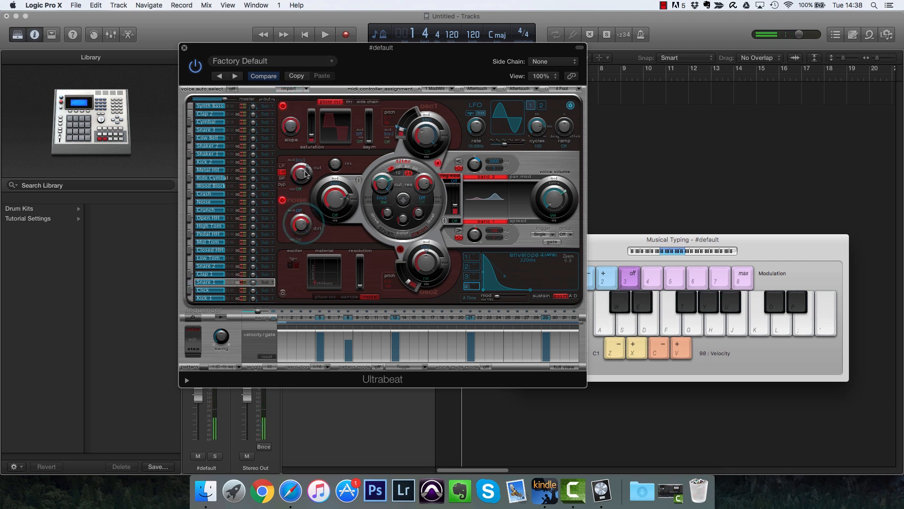
{"action": "key", "text": "s"}
{"action": "key", "text": "s"}
{"action": "left_click_drag", "start_coordinate": [300, 224], "coordinate": [298, 270]}
{"action": "key", "text": "s"}
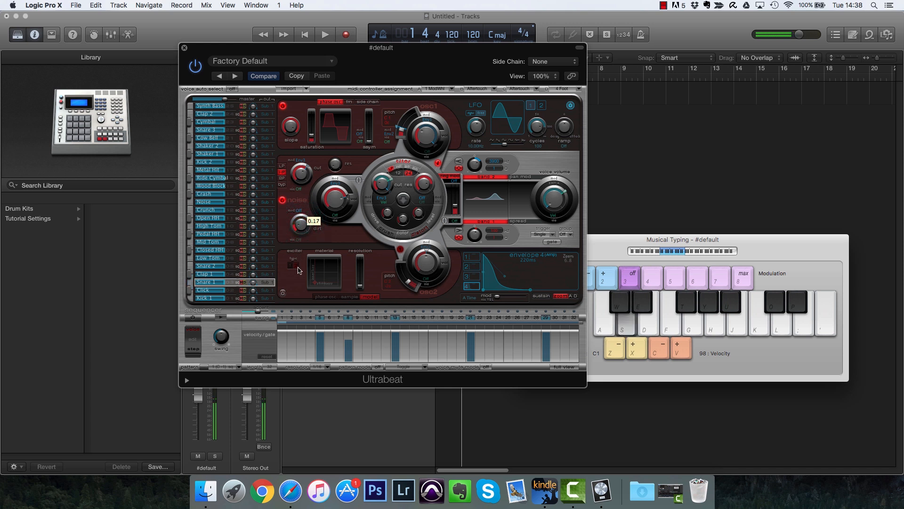
{"action": "key", "text": "s"}
{"action": "key", "text": "s"}
{"action": "key", "text": "s"}
{"action": "key", "text": "s"}
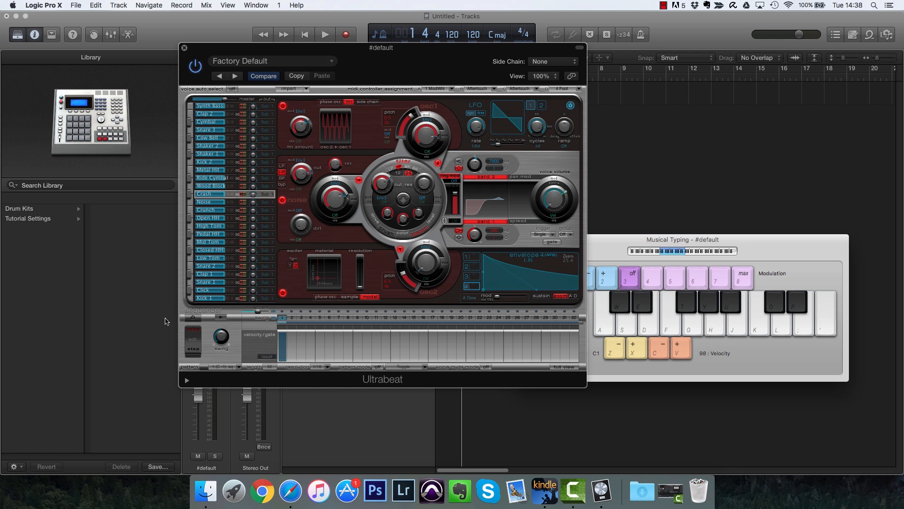
Step: Turn on the step sequencer, start its playback, and switch it to pattern 5 (E -1)
{"action": "left_click", "coordinate": [189, 318]}
{"action": "left_click", "coordinate": [220, 318]}
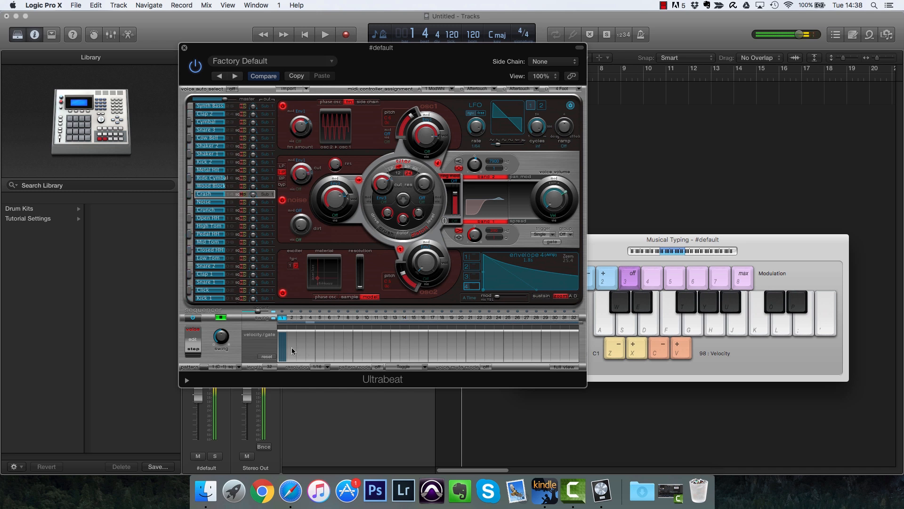
{"action": "left_click", "coordinate": [236, 370]}
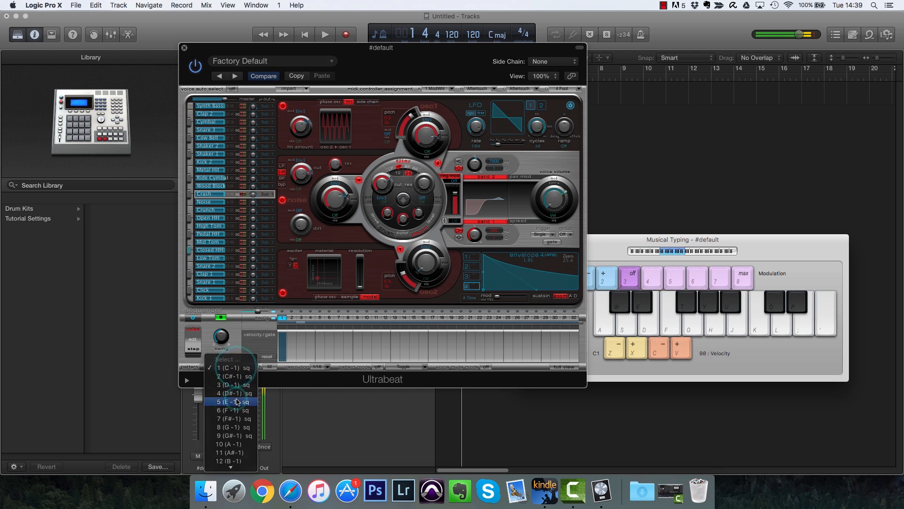
{"action": "left_click", "coordinate": [231, 398]}
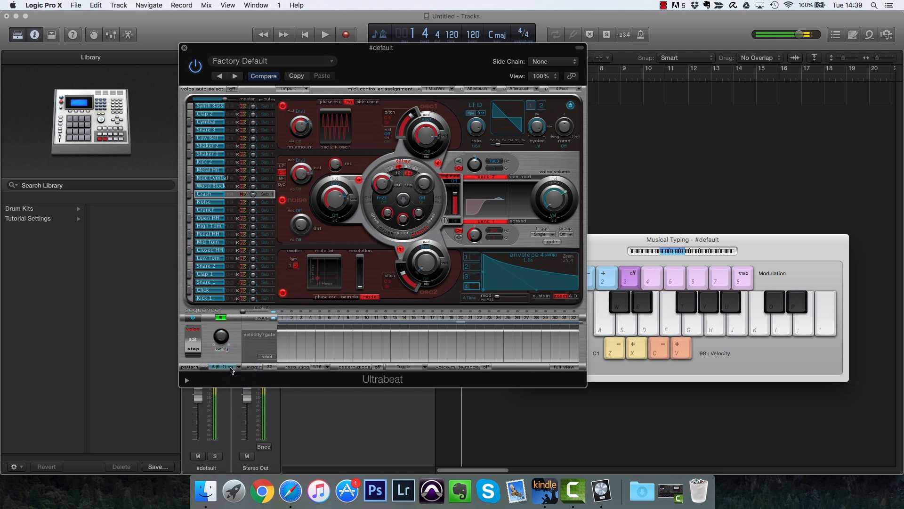
Step: Switch the sequencer to pattern 3 (D -1), start project playback, and move the instrument window clear of the channel strip
{"action": "left_click", "coordinate": [234, 369]}
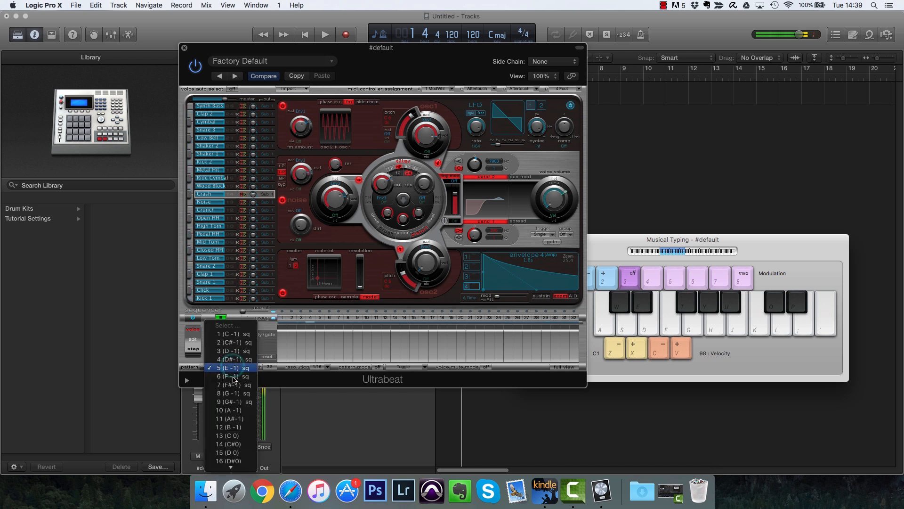
{"action": "left_click", "coordinate": [228, 433]}
{"action": "left_click", "coordinate": [238, 367]}
{"action": "key", "text": "space"}
{"action": "left_click", "coordinate": [228, 275]}
{"action": "left_click_drag", "start_coordinate": [459, 63], "coordinate": [513, 87]}
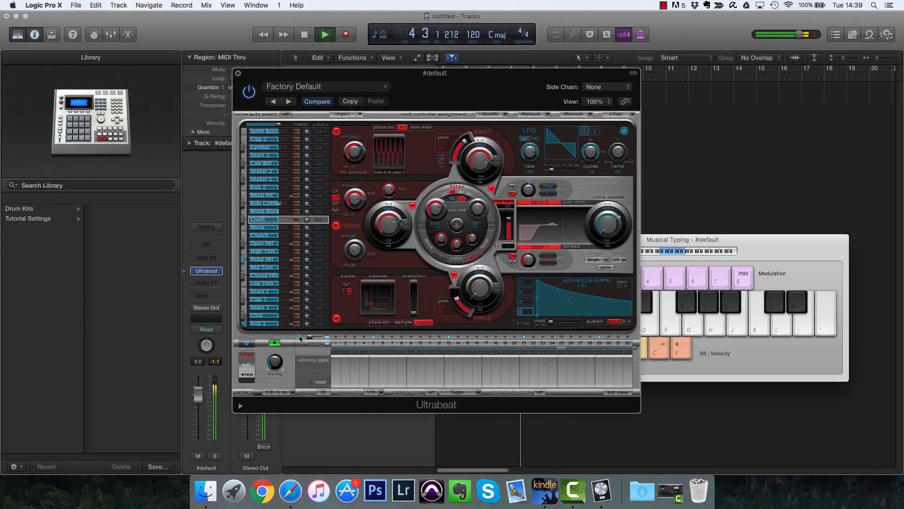
Step: Put the sequencer into step automation mode, return it to voice mode, and stop playback
{"action": "left_click", "coordinate": [247, 372]}
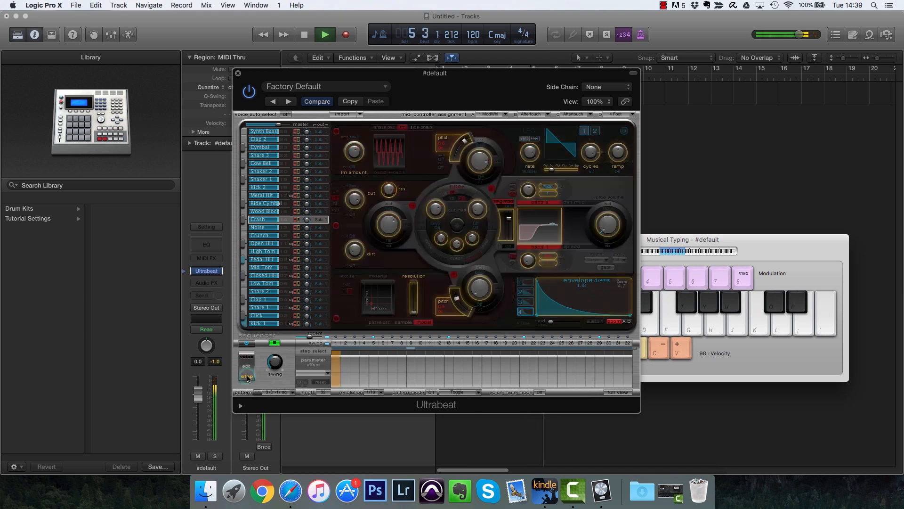
{"action": "left_click", "coordinate": [247, 356]}
{"action": "key", "text": "space"}
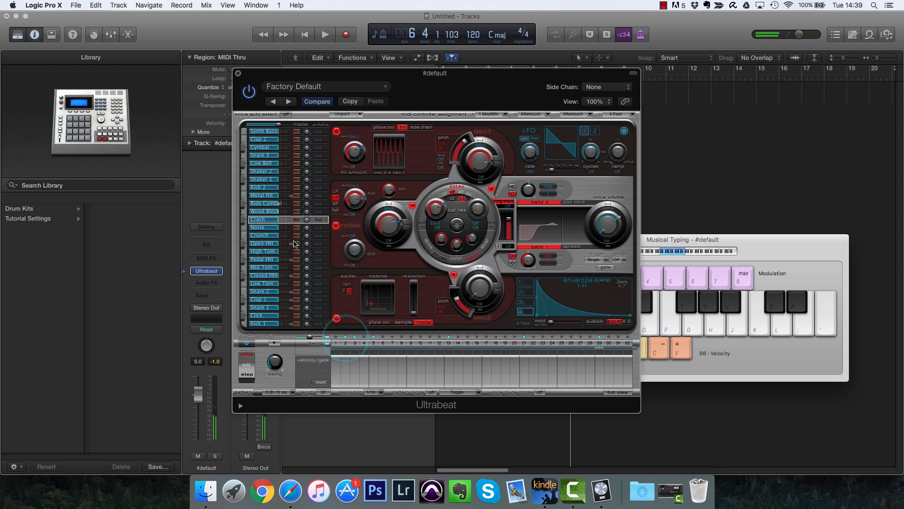
Step: Go through the sequences of voices including Clap 1, Snare 1, Snare 2, Closed HH and Crash, finishing on Kick 1
{"action": "left_click", "coordinate": [269, 299]}
{"action": "left_click", "coordinate": [282, 309]}
{"action": "left_click", "coordinate": [282, 291]}
{"action": "left_click", "coordinate": [282, 276]}
{"action": "left_click", "coordinate": [282, 258]}
{"action": "left_click", "coordinate": [282, 220]}
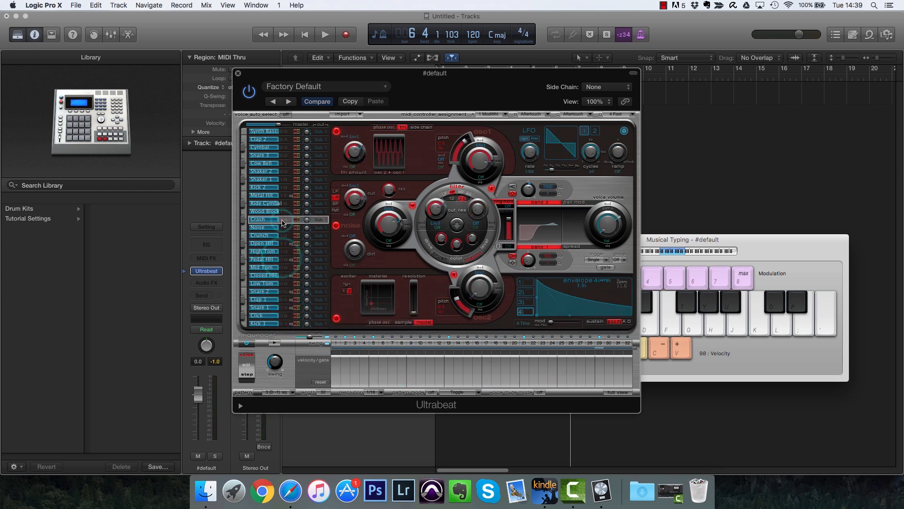
{"action": "left_click", "coordinate": [281, 171]}
{"action": "left_click", "coordinate": [281, 324]}
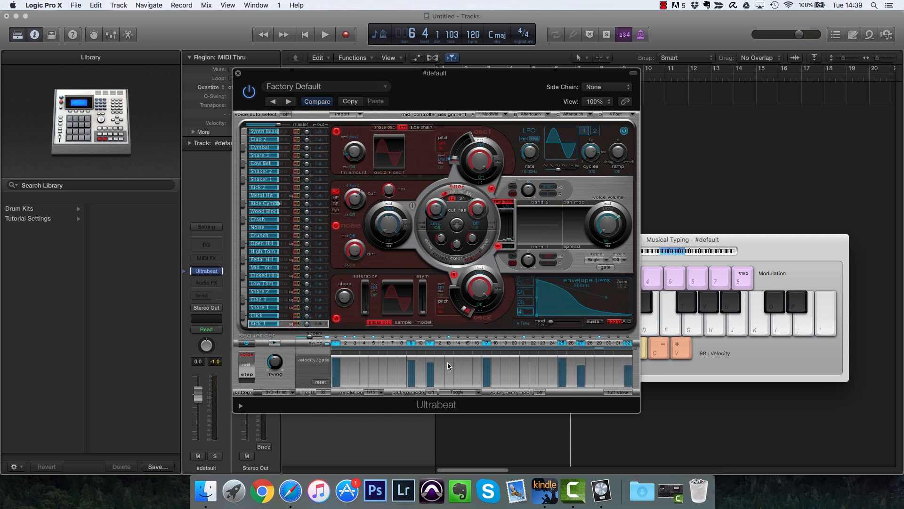
Step: Add short hits on steps 5 and 6 of Kick 1's sequence and start the pattern
{"action": "left_click", "coordinate": [373, 386]}
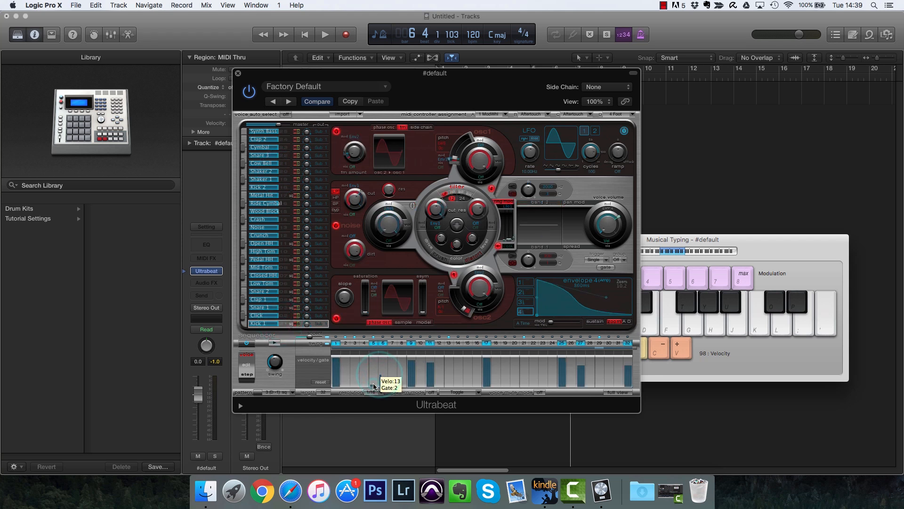
{"action": "left_click_drag", "start_coordinate": [373, 362], "coordinate": [371, 362]}
{"action": "left_click", "coordinate": [271, 343]}
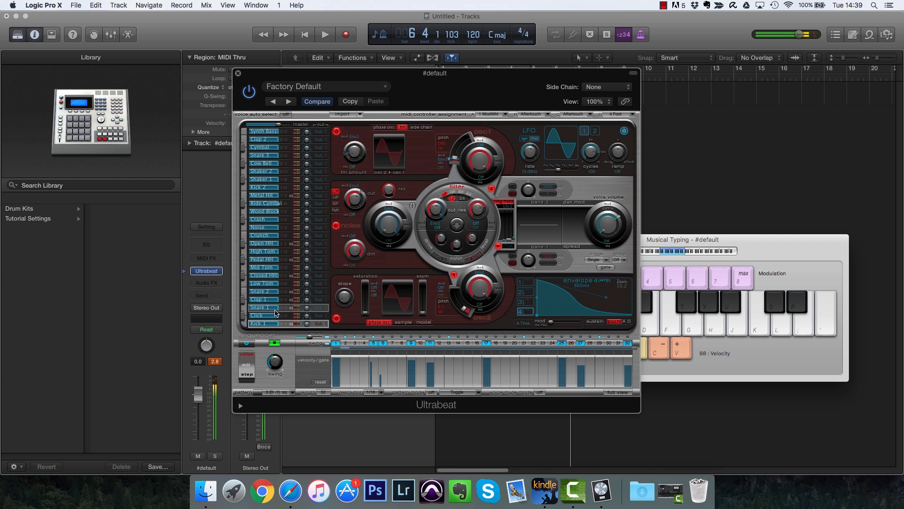
Step: Select Snare 1, add a hit on step 18, and start project playback
{"action": "left_click", "coordinate": [285, 308]}
{"action": "left_click_drag", "start_coordinate": [496, 378], "coordinate": [501, 362]}
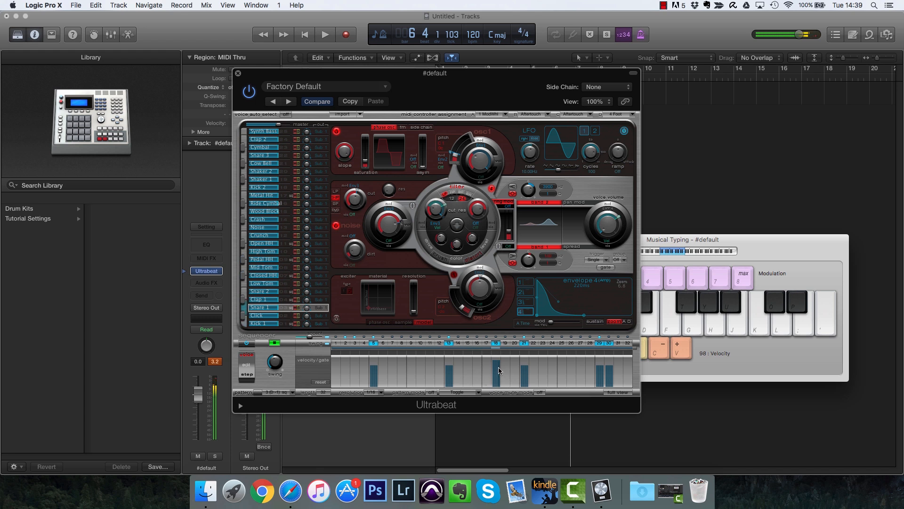
{"action": "key", "text": "space"}
Step: Lower the velocity of every Snare 1 step to near minimum and adjust the voice's pan
{"action": "left_click_drag", "start_coordinate": [496, 364], "coordinate": [497, 388]}
{"action": "left_click_drag", "start_coordinate": [449, 367], "coordinate": [449, 387]}
{"action": "left_click_drag", "start_coordinate": [375, 370], "coordinate": [375, 387]}
{"action": "left_click_drag", "start_coordinate": [530, 369], "coordinate": [530, 388]}
{"action": "mouse_move", "coordinate": [600, 368]}
{"action": "left_mouse_down"}
{"action": "mouse_move", "coordinate": [600, 387]}
{"action": "mouse_move", "coordinate": [612, 388]}
{"action": "left_mouse_up"}
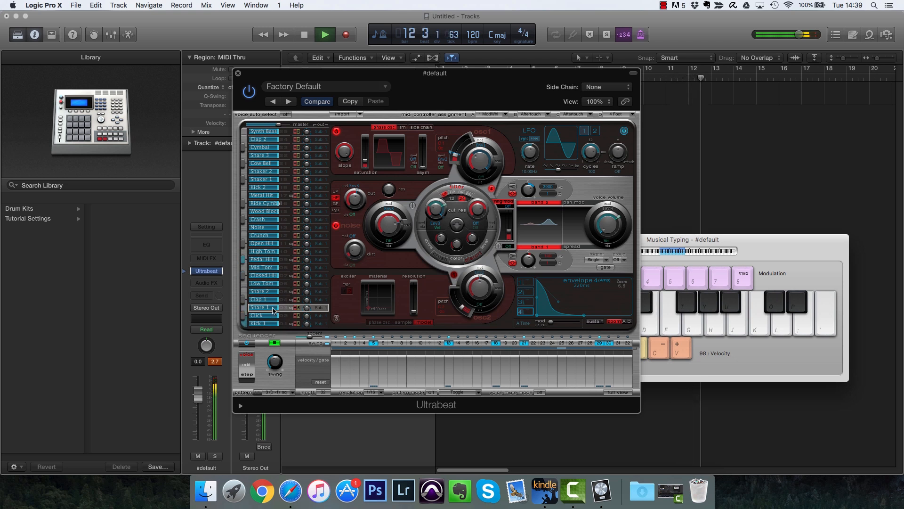
{"action": "left_click_drag", "start_coordinate": [307, 307], "coordinate": [306, 363]}
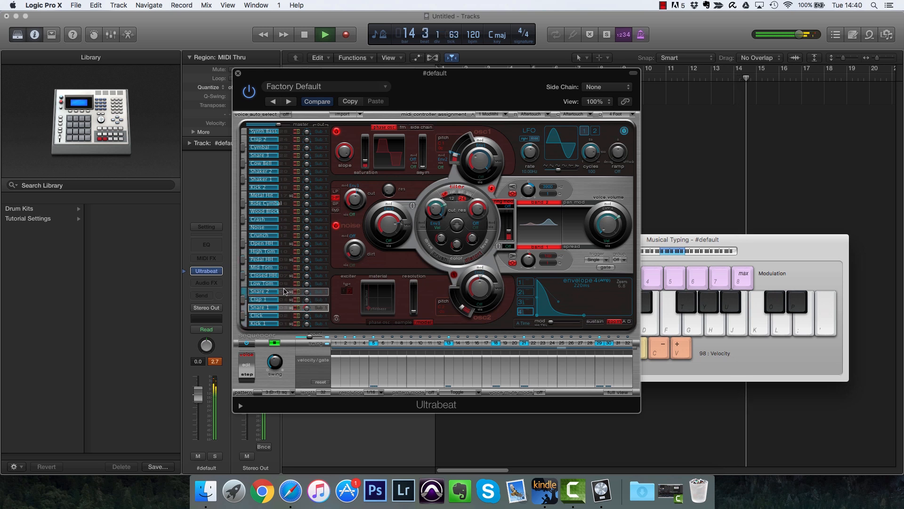
Step: Select Snare 2, lengthen the hit on step 24, and add long hits starting on steps 2 and 13
{"action": "left_click", "coordinate": [284, 292]}
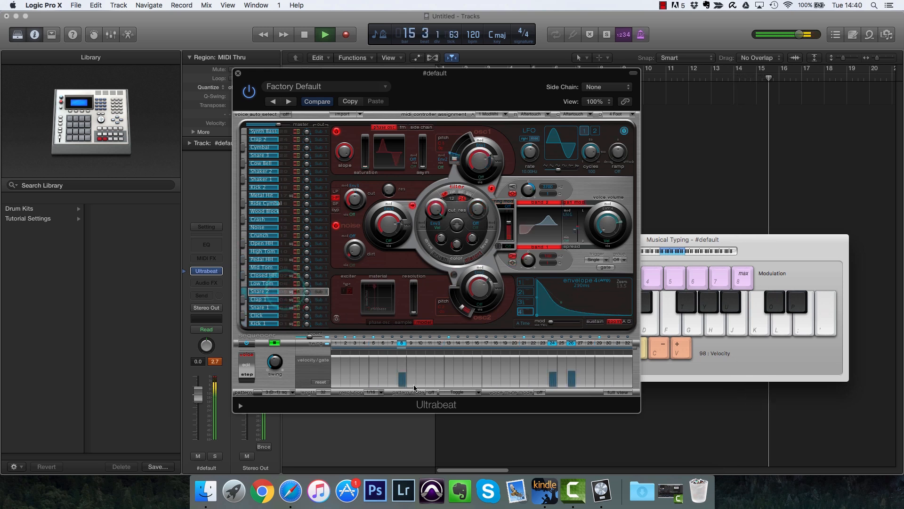
{"action": "left_click", "coordinate": [558, 374]}
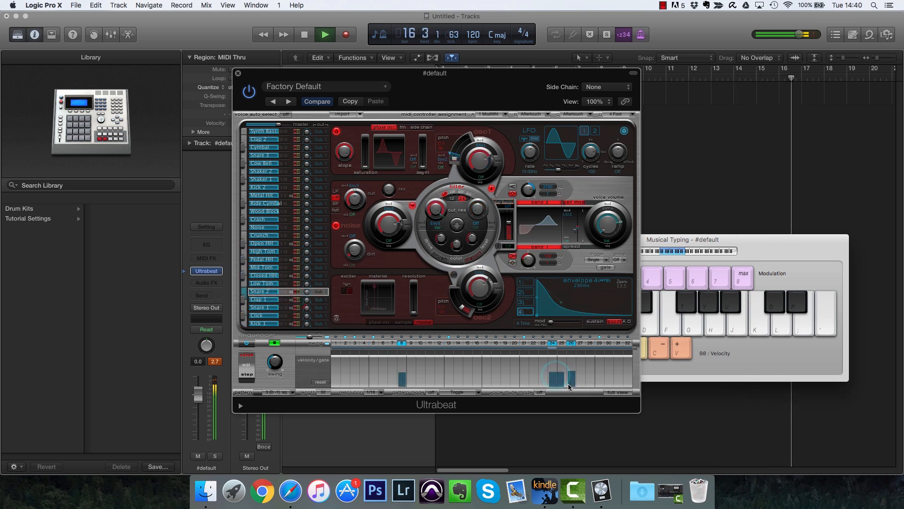
{"action": "left_click_drag", "start_coordinate": [348, 371], "coordinate": [498, 340]}
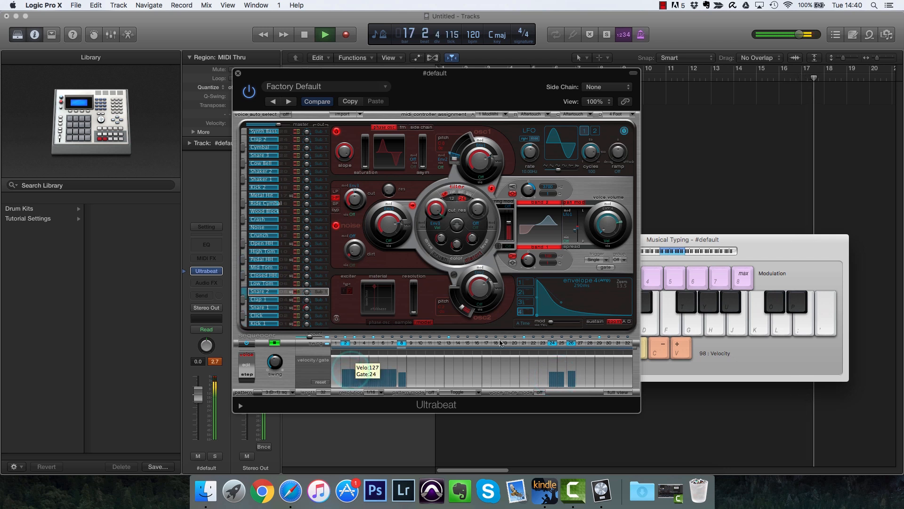
{"action": "left_click_drag", "start_coordinate": [447, 374], "coordinate": [490, 376]}
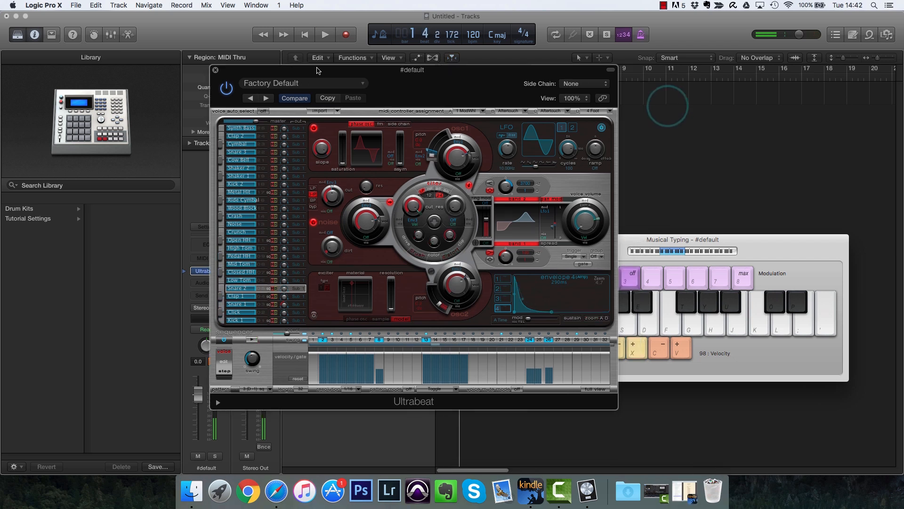
Step: Show the full step grid and add hits for Shaker 2 on step 3, Snare 3 and Ride Cymbal on 8, and Cymbal on 12 and 16
{"action": "left_click", "coordinate": [596, 389]}
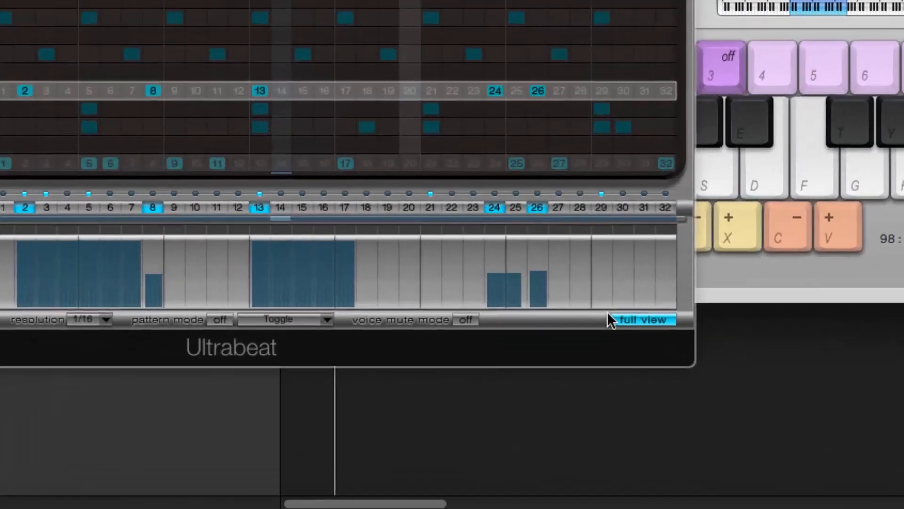
{"action": "left_click", "coordinate": [606, 373]}
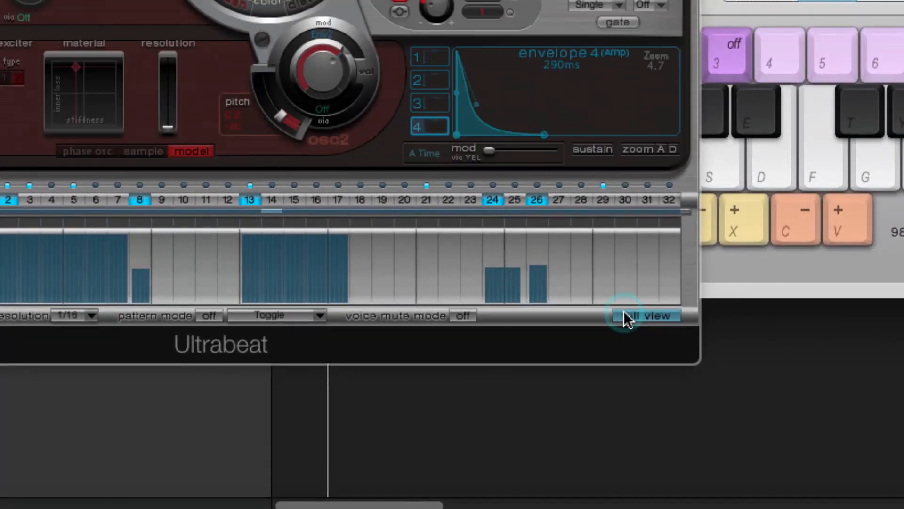
{"action": "left_click", "coordinate": [606, 372]}
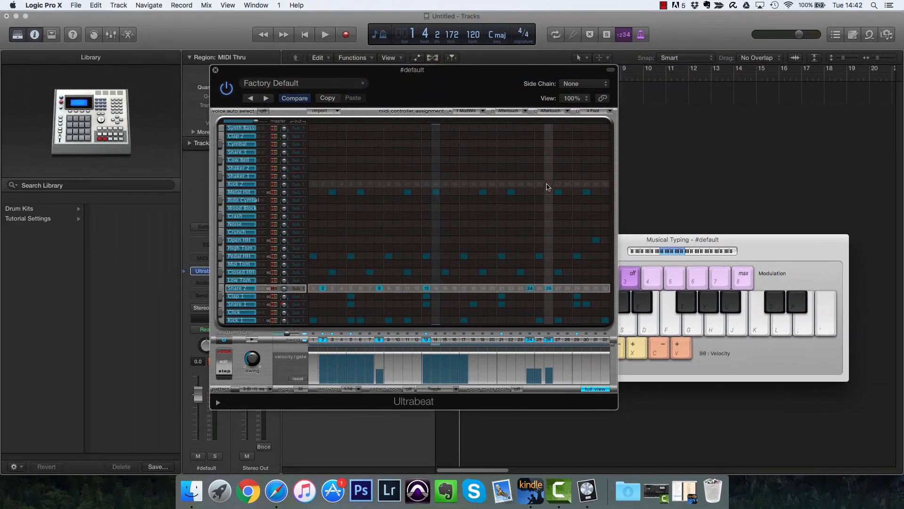
{"action": "left_click", "coordinate": [332, 168]}
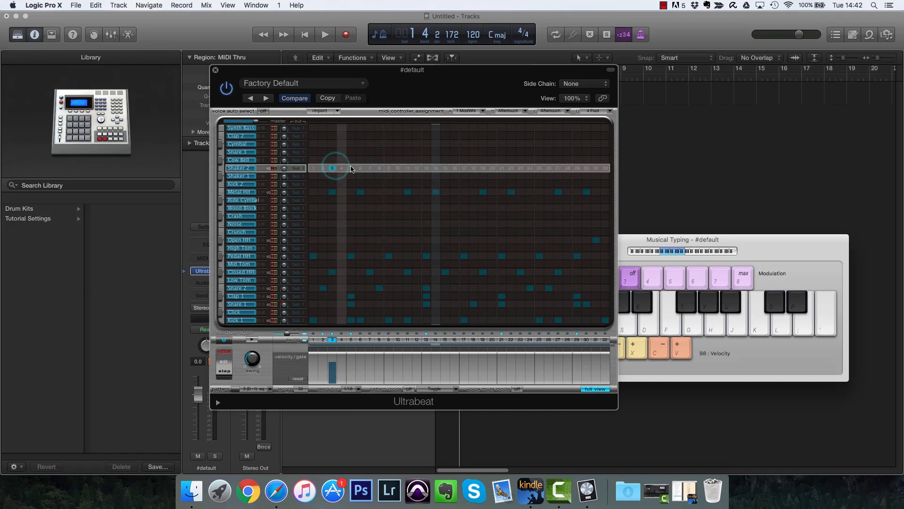
{"action": "left_click", "coordinate": [379, 152]}
{"action": "left_click", "coordinate": [380, 200]}
{"action": "left_click", "coordinate": [416, 143]}
{"action": "left_click", "coordinate": [454, 144]}
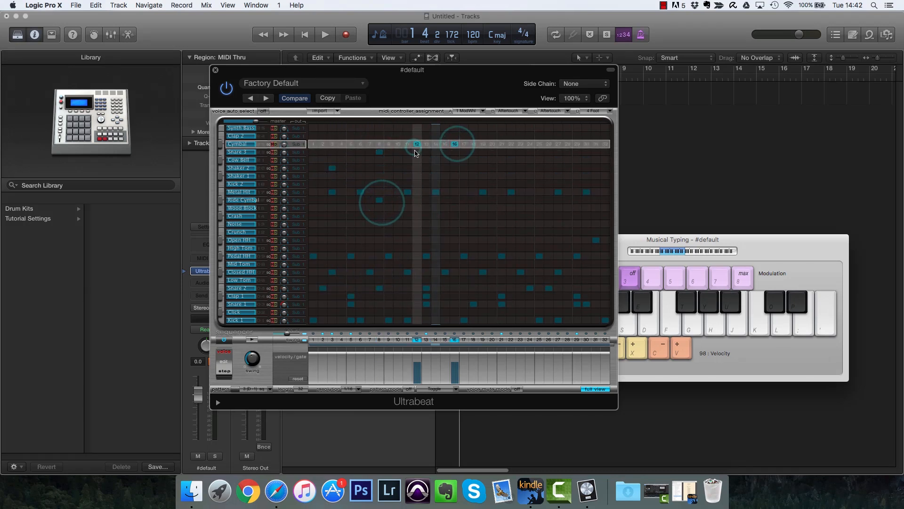
Step: Add hits for Noise on step 18, Crunch on 12, Cow Bell on 27 and Cymbal on 21, and audition the pattern
{"action": "left_click", "coordinate": [473, 224]}
{"action": "left_click", "coordinate": [417, 232]}
{"action": "left_click", "coordinate": [558, 159]}
{"action": "left_click", "coordinate": [501, 143]}
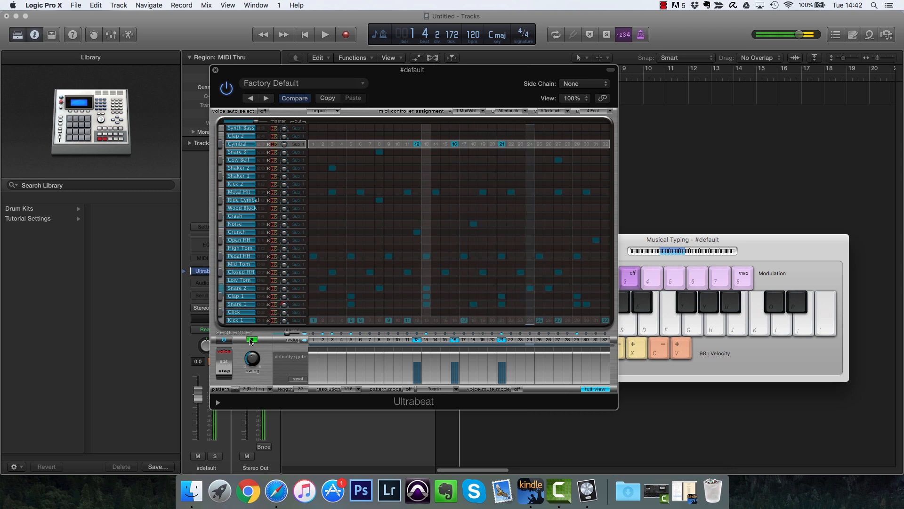
{"action": "key", "text": "space"}
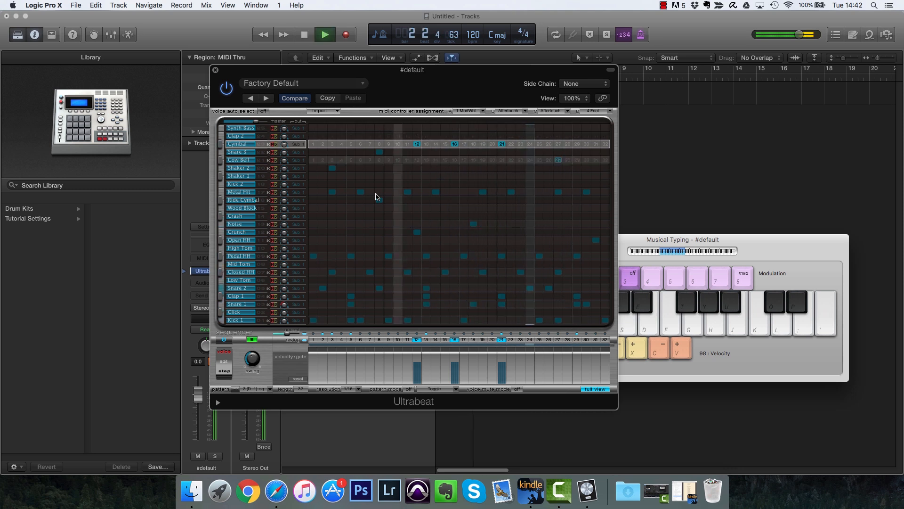
{"action": "key", "text": "space"}
Step: Uncover the arrangement, place the Ultrabeat pattern as a region at bar 1 of the #default track, and close the instrument window
{"action": "left_click_drag", "start_coordinate": [463, 75], "coordinate": [821, 78]}
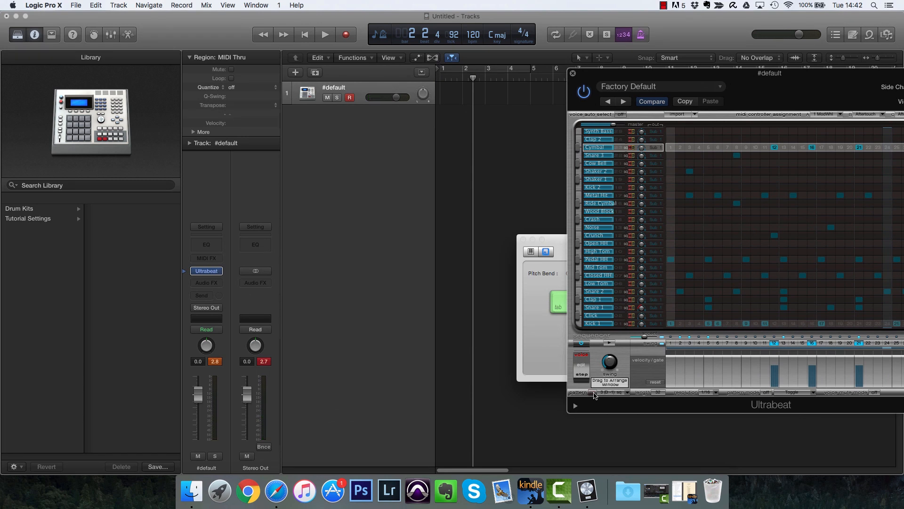
{"action": "left_click_drag", "start_coordinate": [579, 376], "coordinate": [494, 177]}
{"action": "left_click_drag", "start_coordinate": [442, 95], "coordinate": [442, 95]}
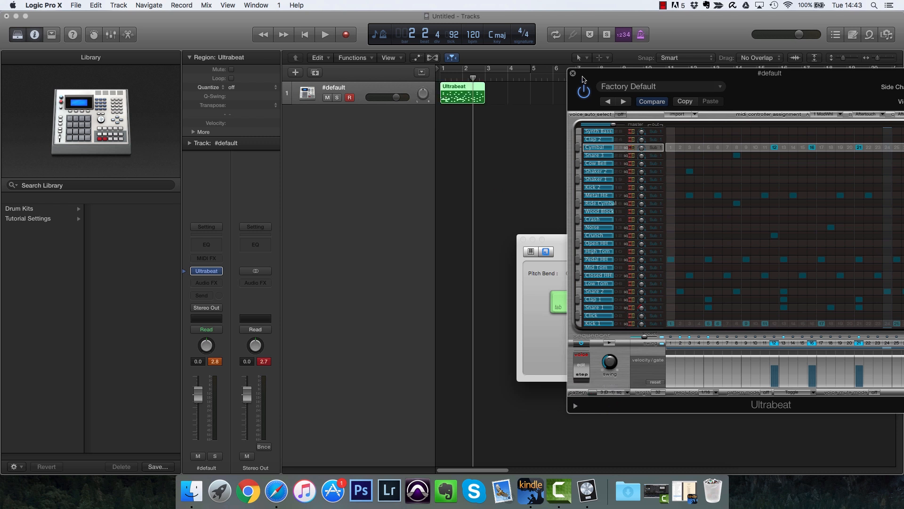
{"action": "left_click", "coordinate": [574, 73]}
Step: Loop the Ultrabeat region out to about bar 13 and audition it from the project start
{"action": "left_click_drag", "start_coordinate": [483, 83], "coordinate": [715, 87]}
{"action": "key", "text": "Return"}
{"action": "key", "text": "space"}
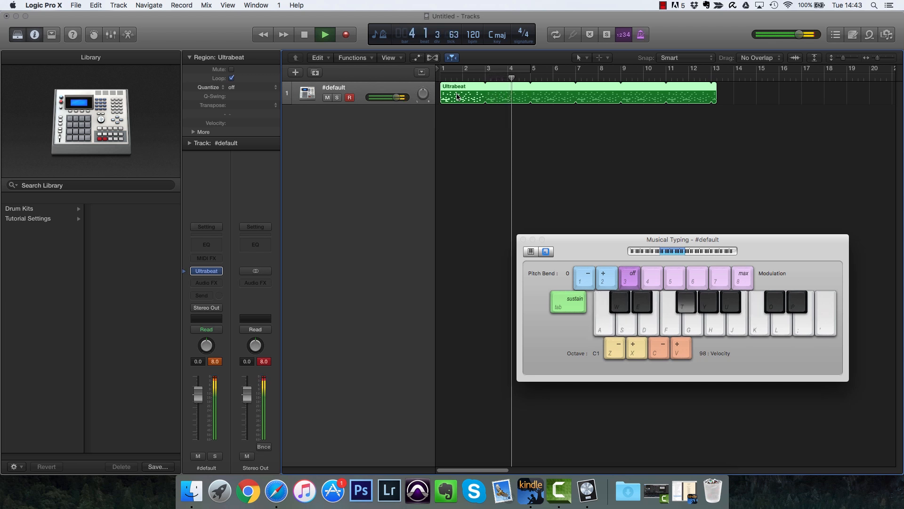
{"action": "key", "text": "space"}
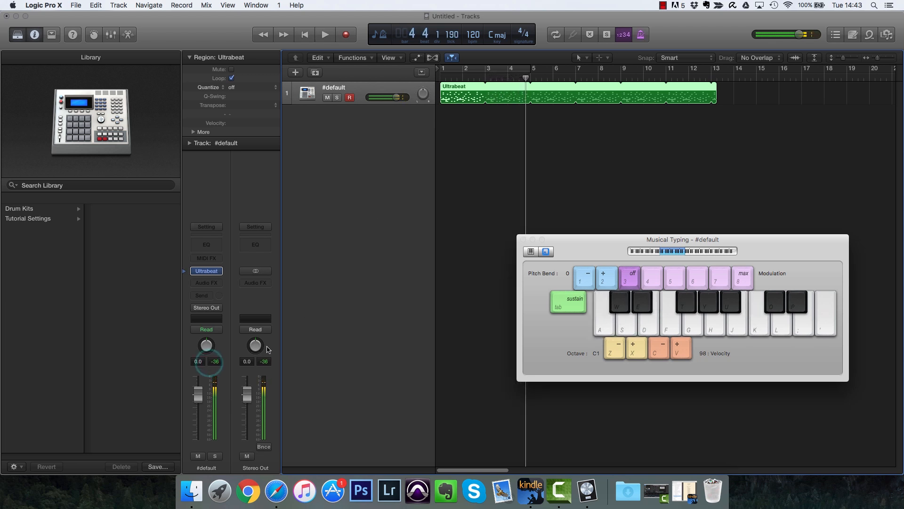